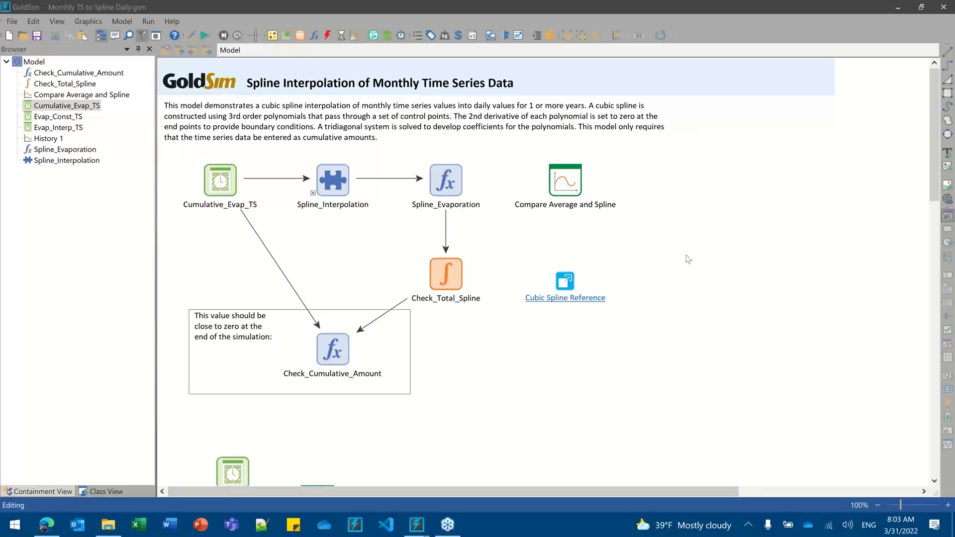
Step: Move the Evap_Interp_TS and Evap_Const_TS elements and the History 1 chart up, closer to the Check_Cumulative_Amount box
scroll(651, 249, down, 3)
scroll(651, 251, down, 3)
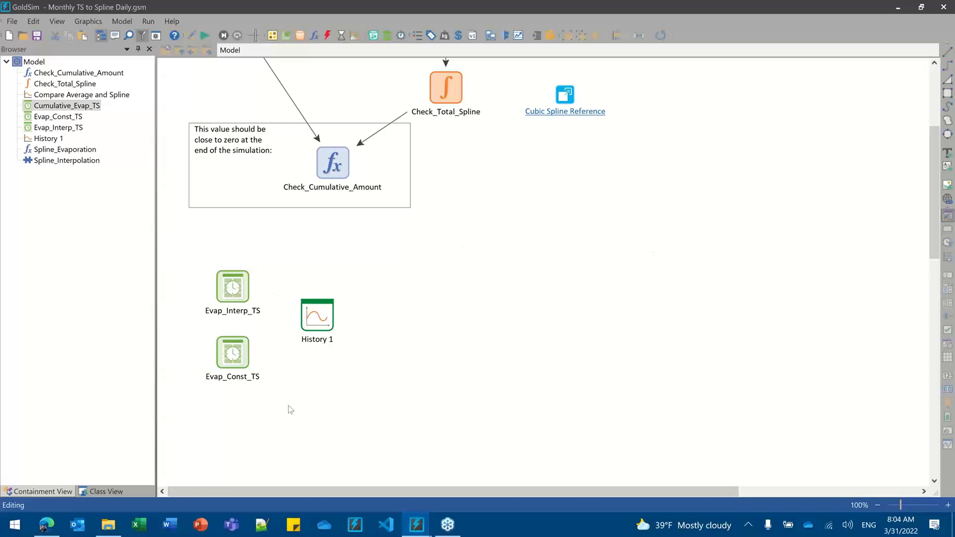
drag(290, 412, 191, 251)
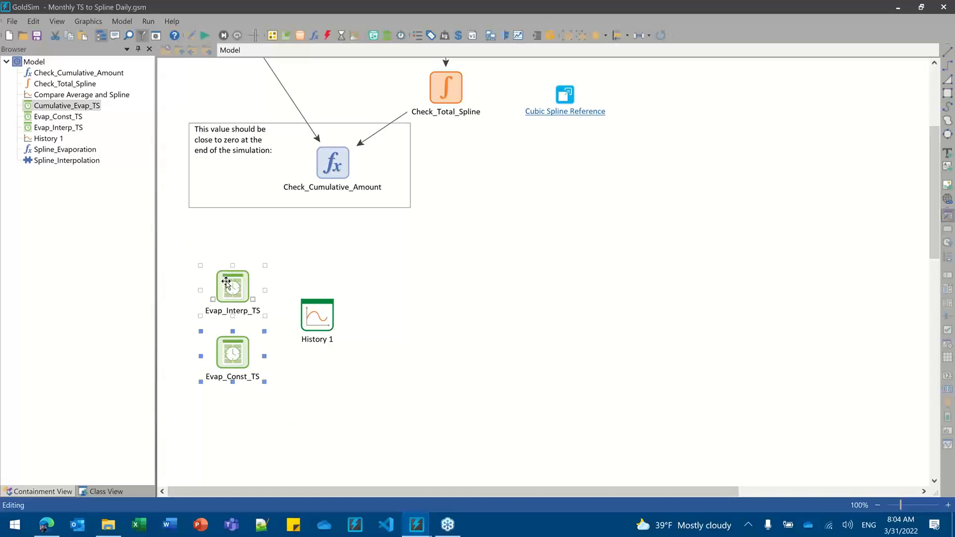
drag(227, 283, 219, 255)
drag(323, 313, 332, 285)
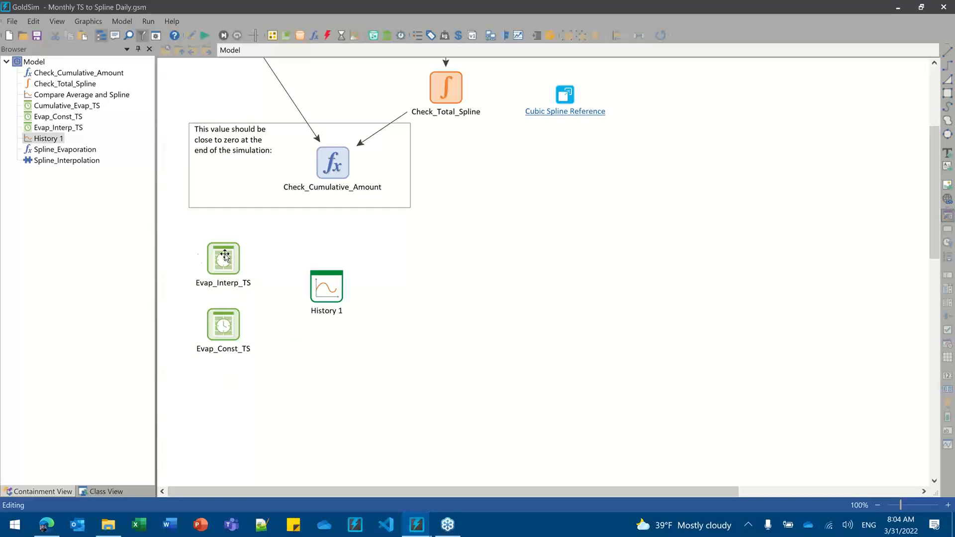
Step: Open the Evap_Interp_TS time series and review its monthly evaporation records from first to last date
click(199, 261)
ctrl+click(321, 286)
click(215, 271)
double_click(221, 262)
drag(424, 140, 347, 142)
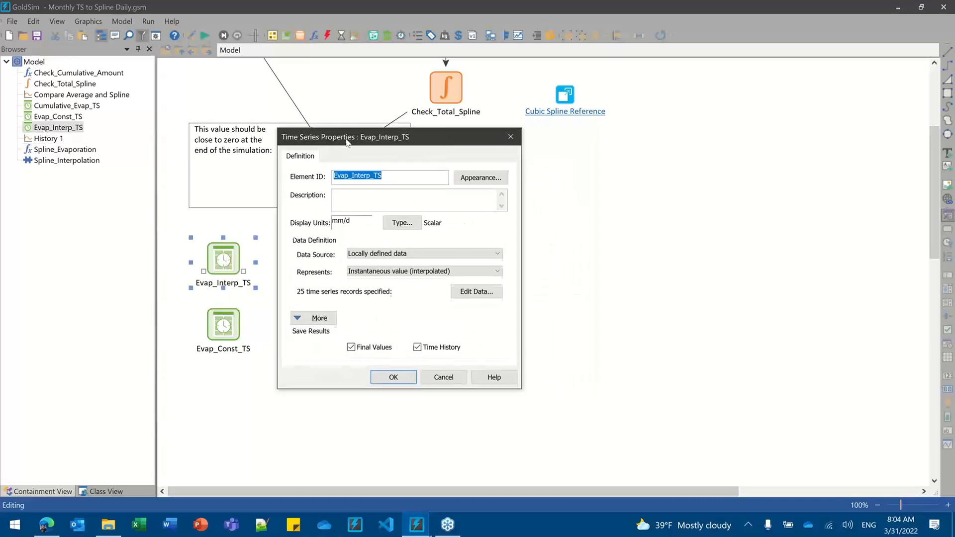
click(392, 175)
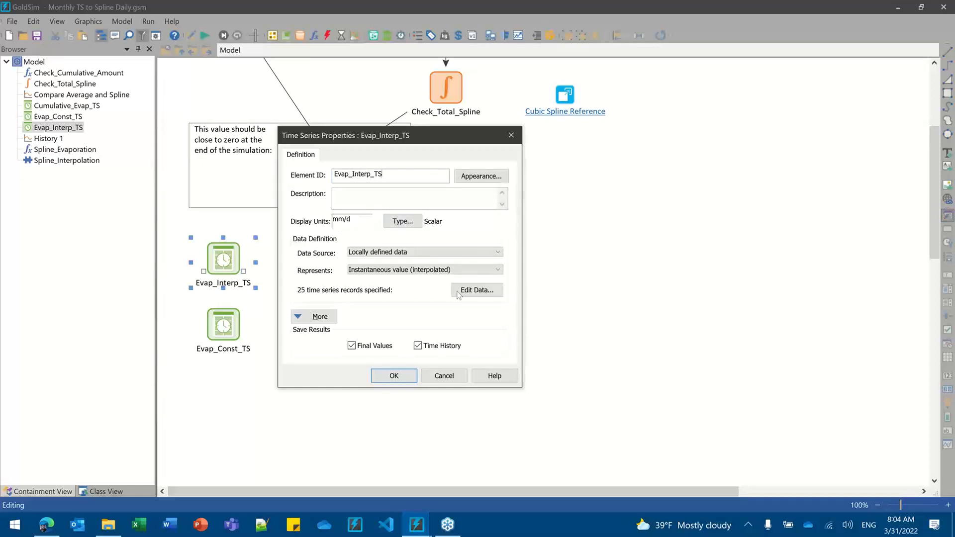
click(481, 292)
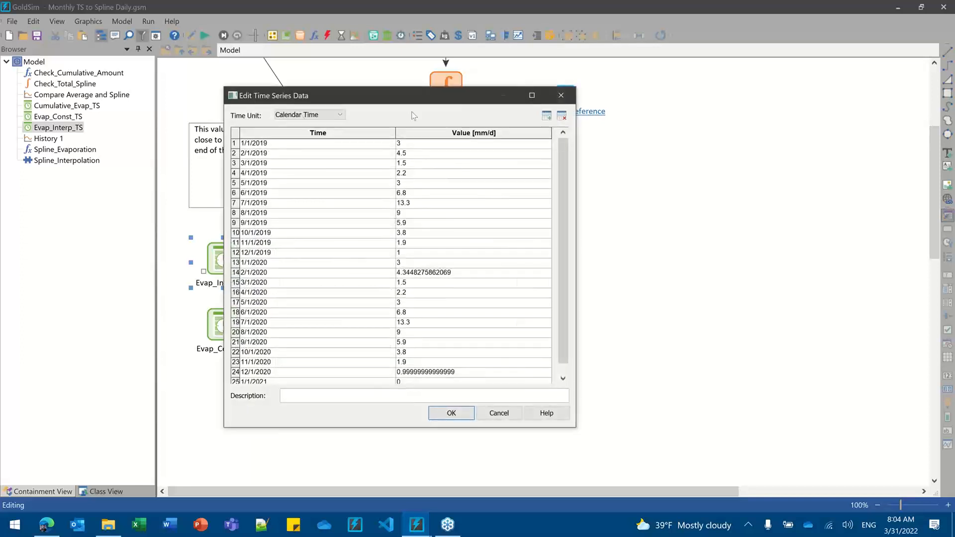
drag(405, 89, 531, 68)
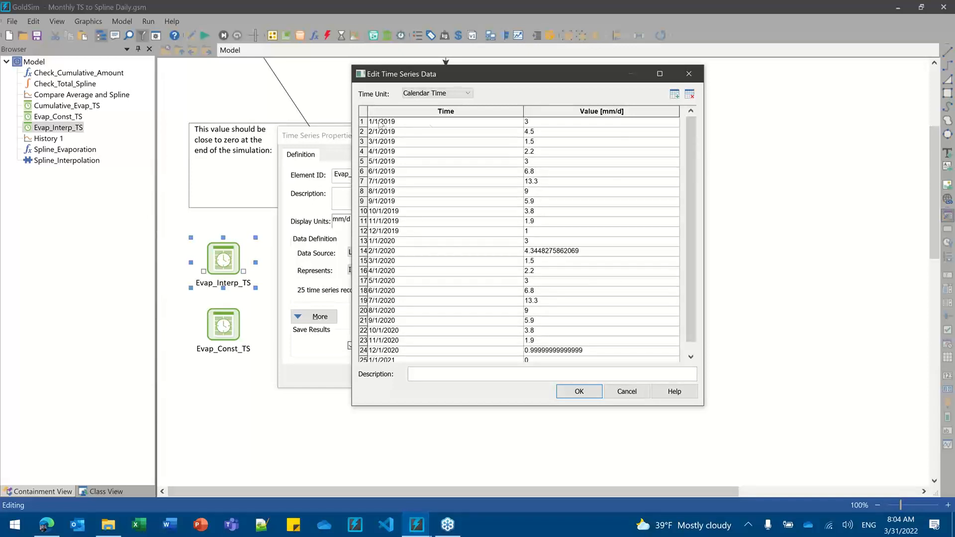
scroll(691, 189, down, 1)
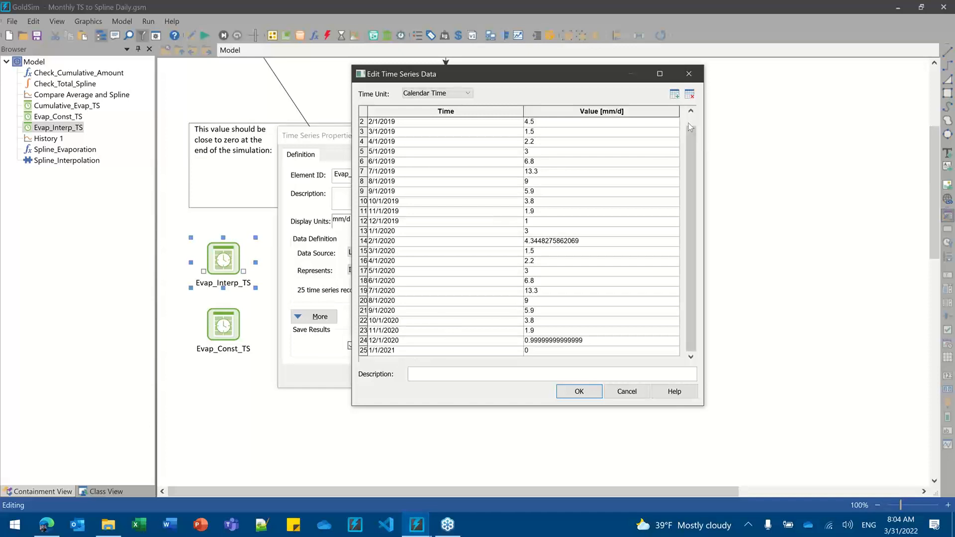
scroll(689, 134, up, 1)
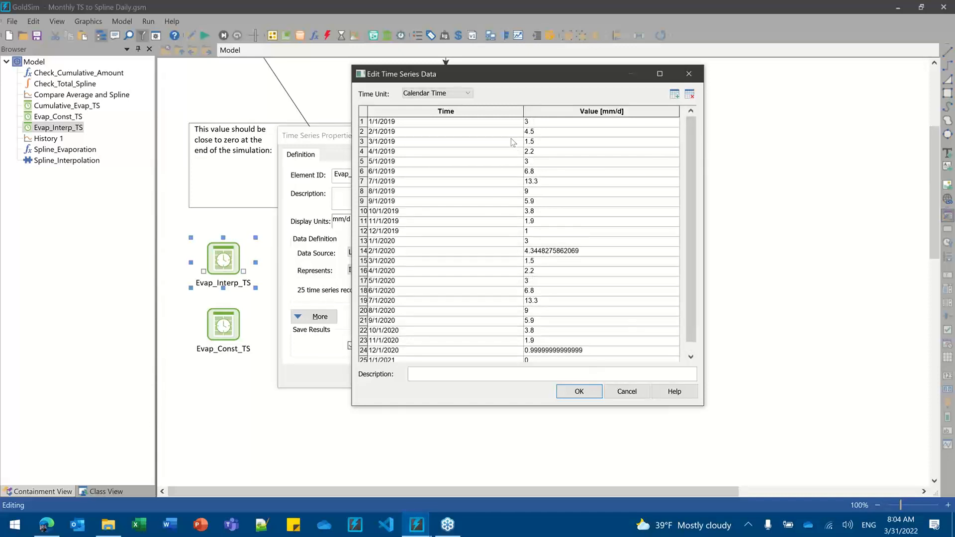
click(579, 391)
click(394, 376)
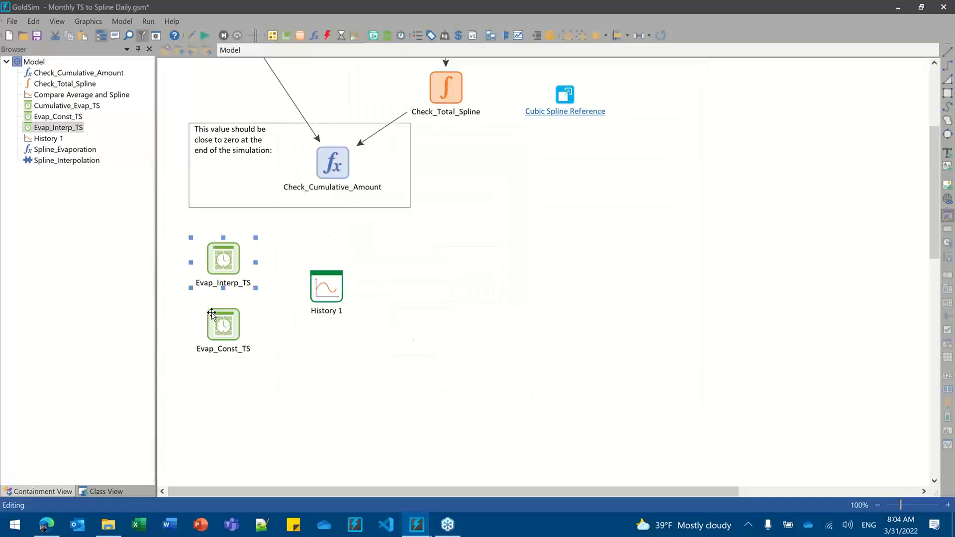
Step: Review the options for what the Evap_Interp_TS data represents, keeping Instantaneous value (interpolated)
double_click(222, 260)
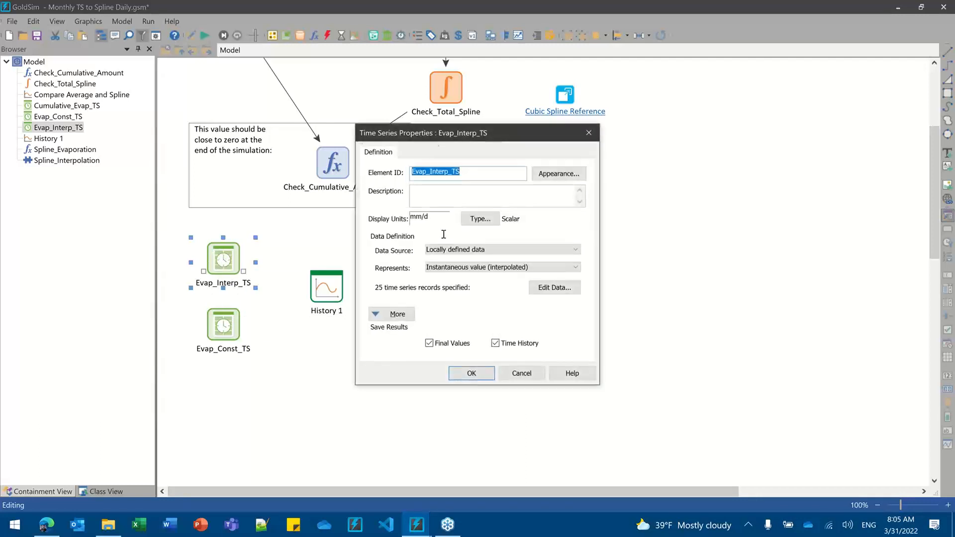
drag(433, 141, 365, 138)
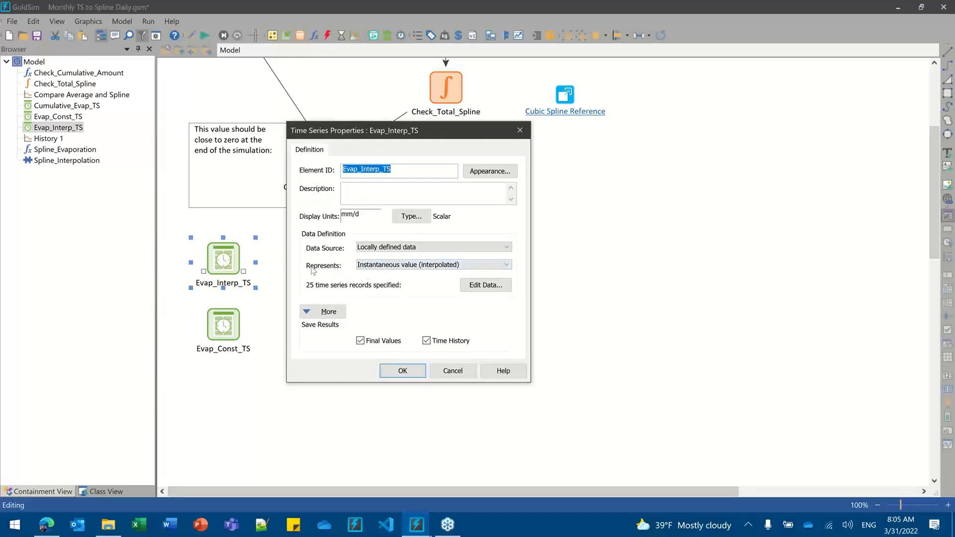
click(403, 265)
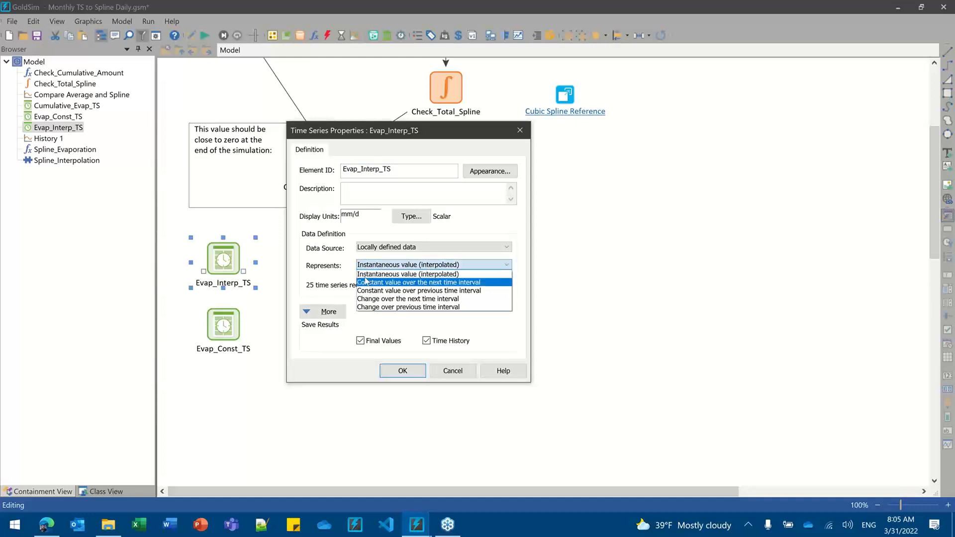
click(441, 274)
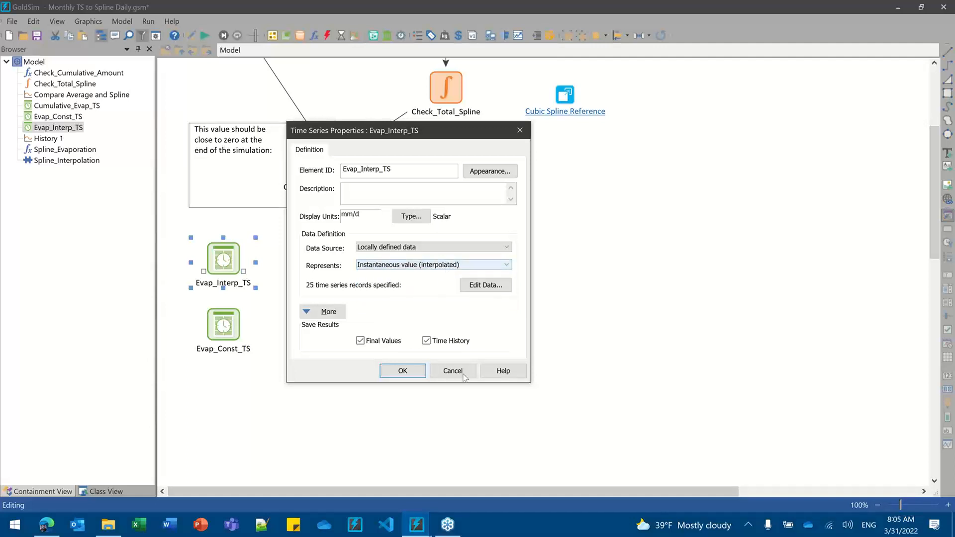
click(403, 372)
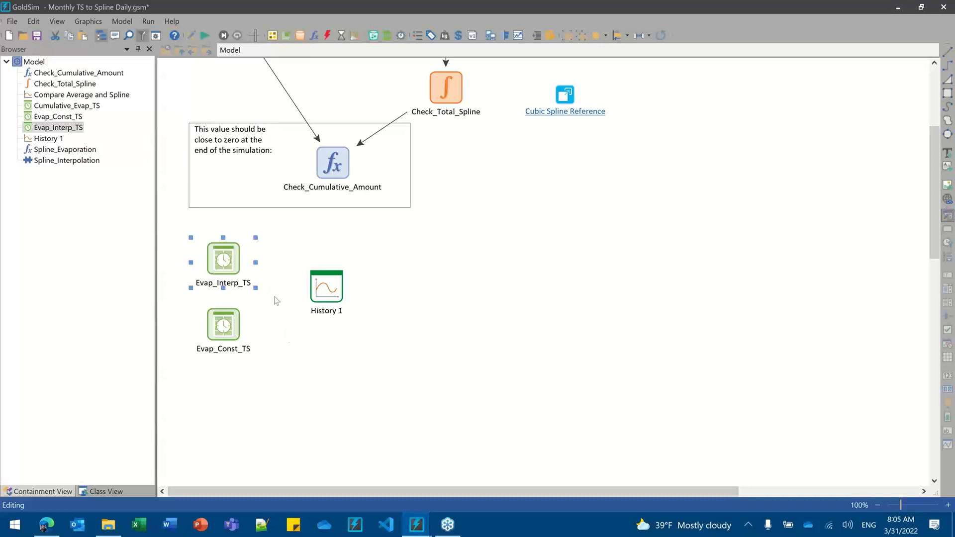
Step: Examine the Evap_Const_TS time series records and what its values represent
double_click(219, 320)
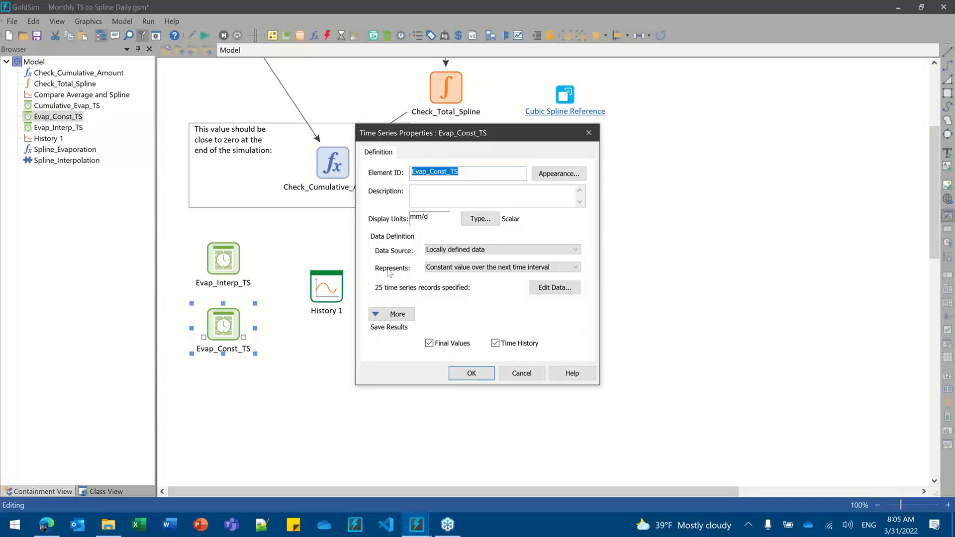
click(555, 289)
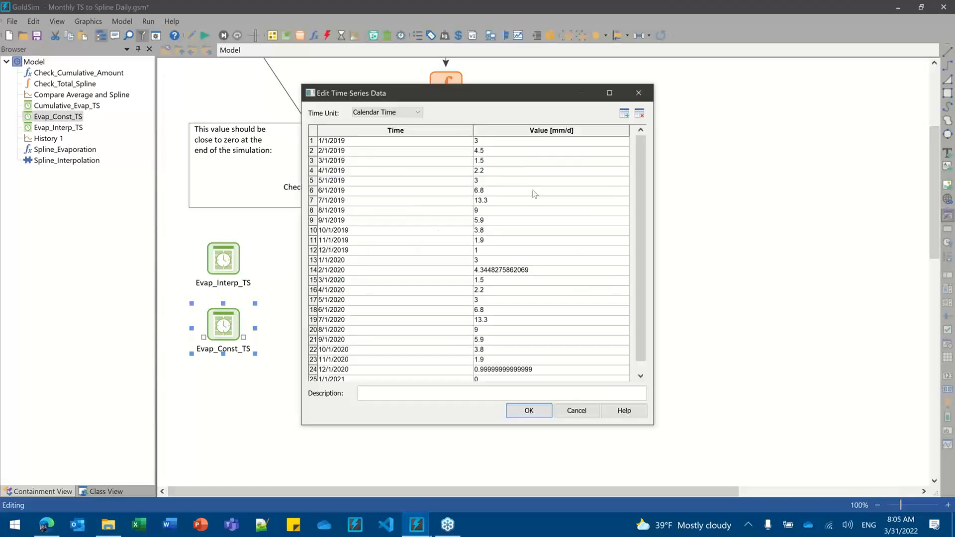
click(639, 94)
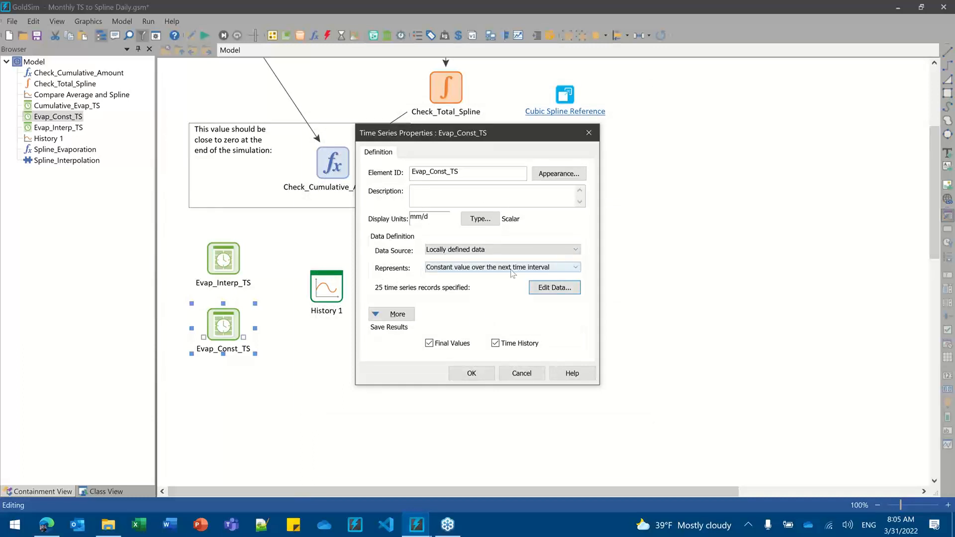
click(472, 373)
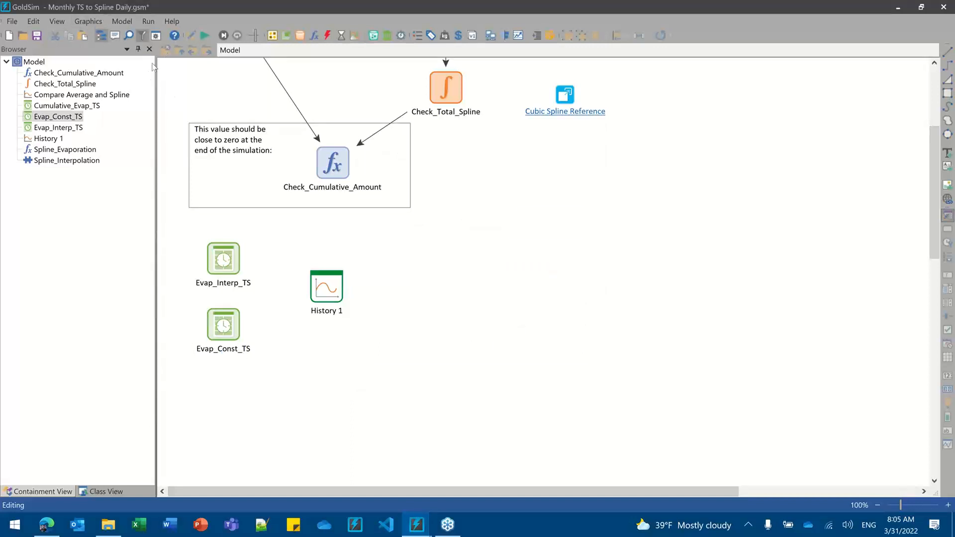
Step: Open the simulation's time settings
click(157, 36)
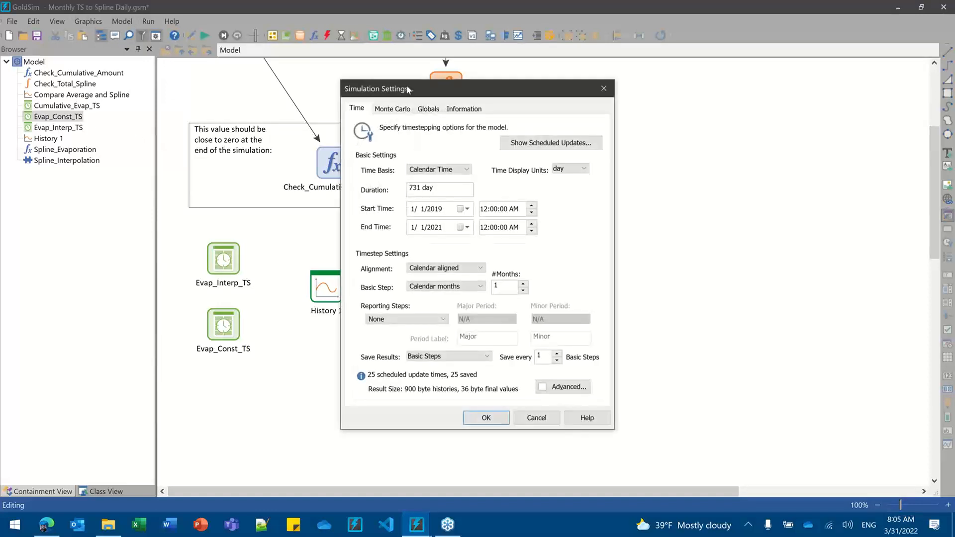
mouse_move(407, 89)
mouse_down()
mouse_move(432, 100)
mouse_move(417, 81)
mouse_up()
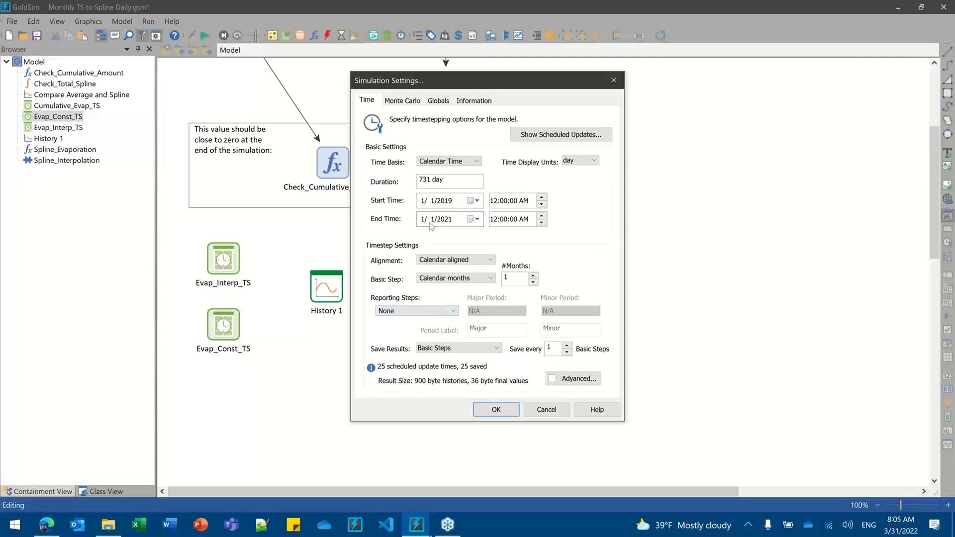
Step: Try December 31 as the simulation's end date, first in 2020 and finally in 2021
click(424, 221)
text(12)
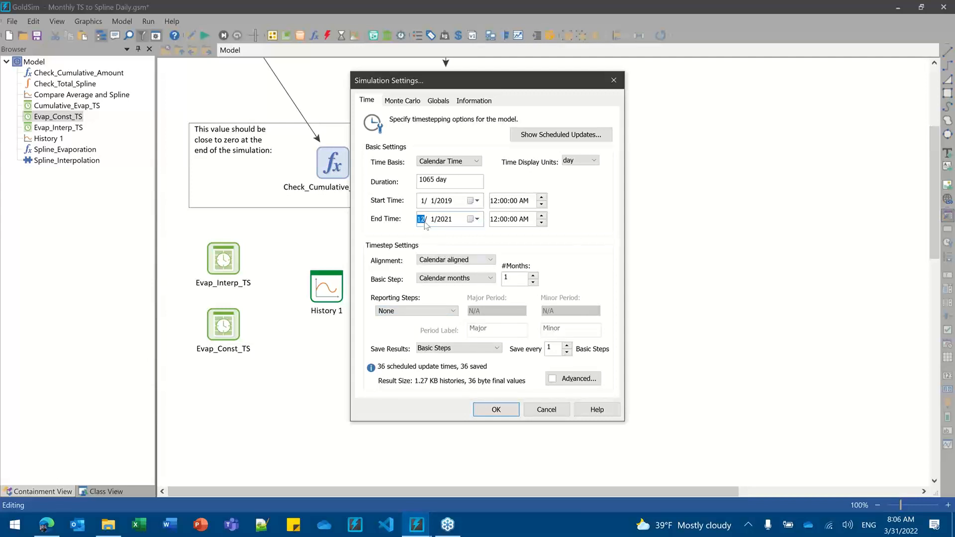
key(Right)
text(31)
key(Right)
key(Down)
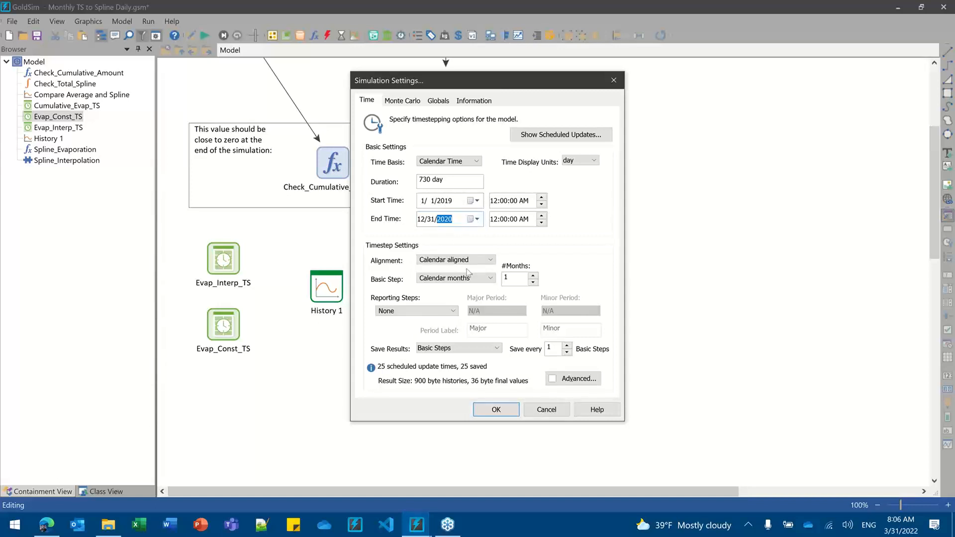
key(Up)
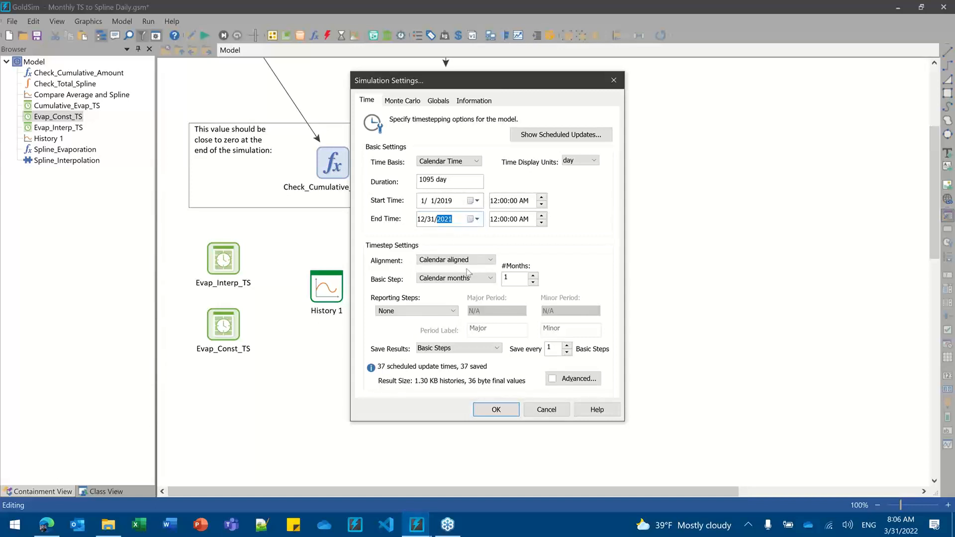
Step: Set the simulation's end date back to 1/1/2021
click(421, 219)
click(433, 219)
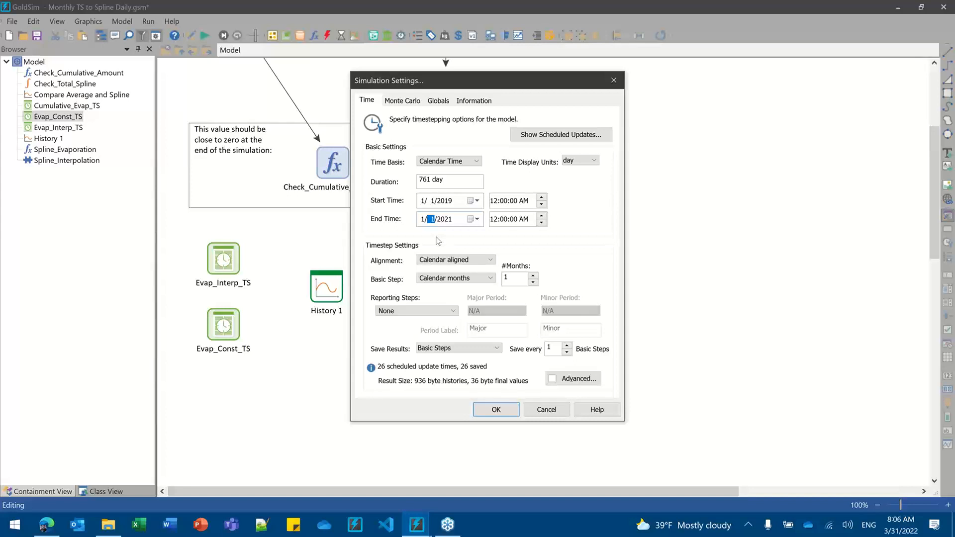
key(Right)
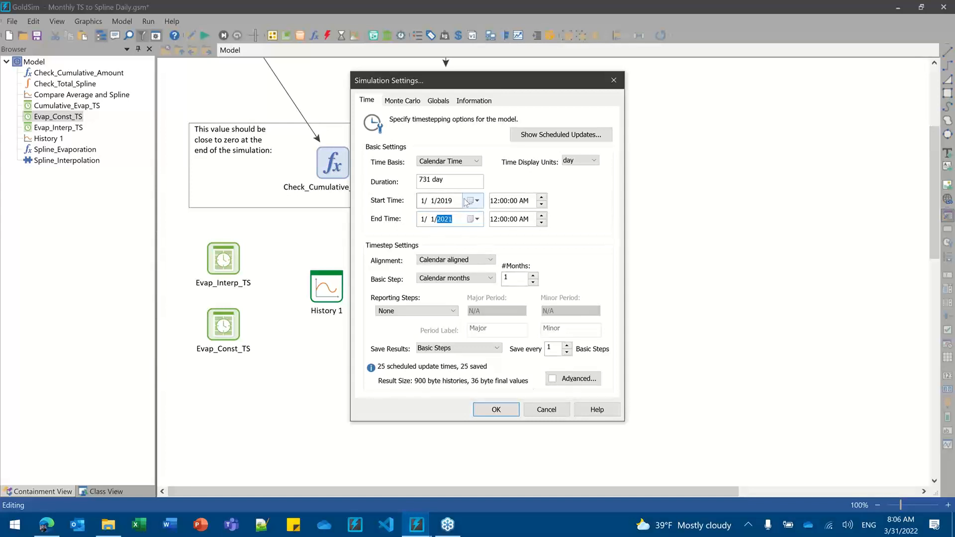
Step: Change the day of the simulation's end date to 2 in January 2021 and apply the settings
click(431, 219)
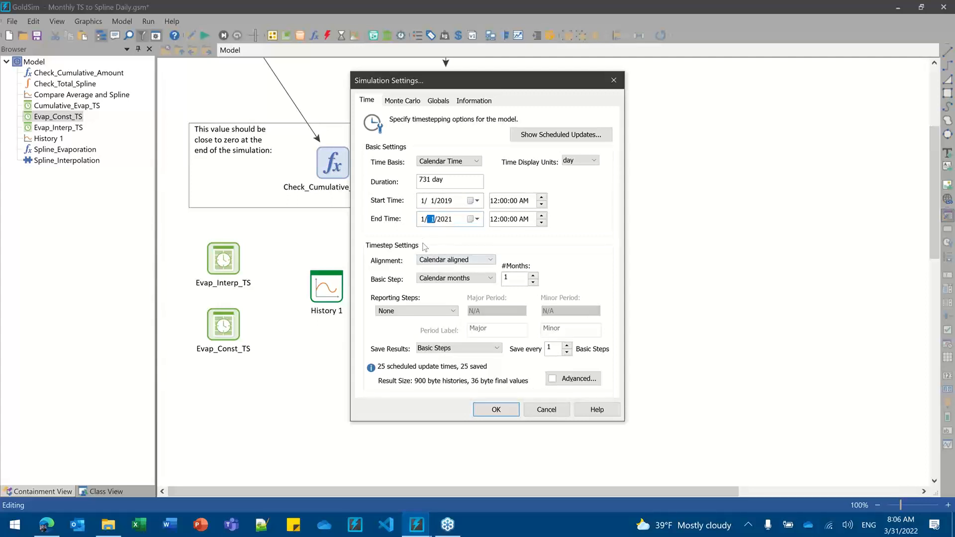
text(2)
click(502, 409)
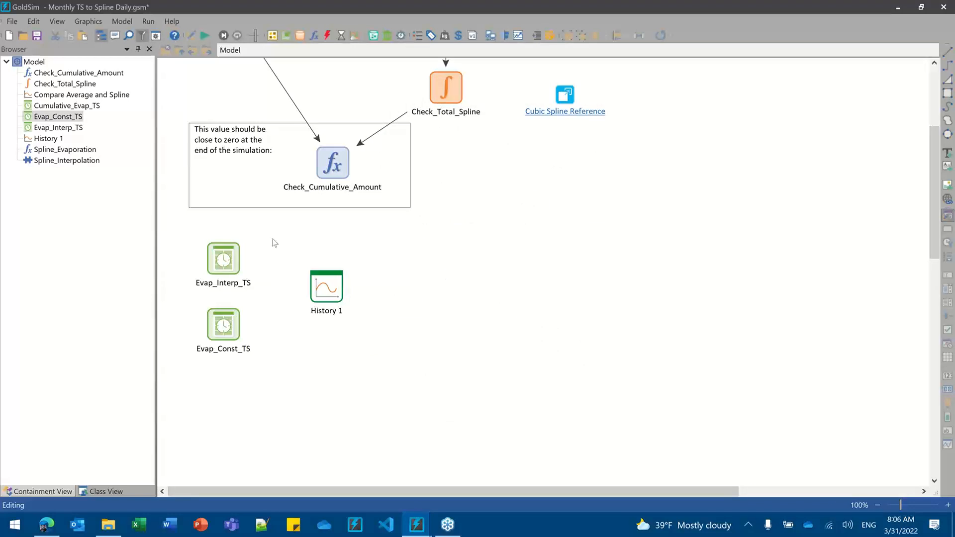
Step: Check the final records in the Evap_Interp_TS data table against its interpolated value setting
click(209, 256)
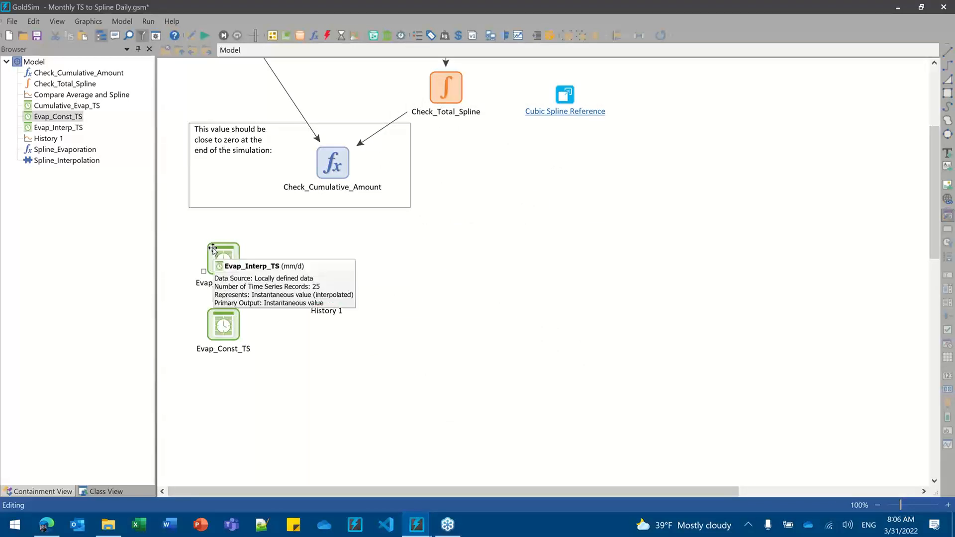
double_click(213, 249)
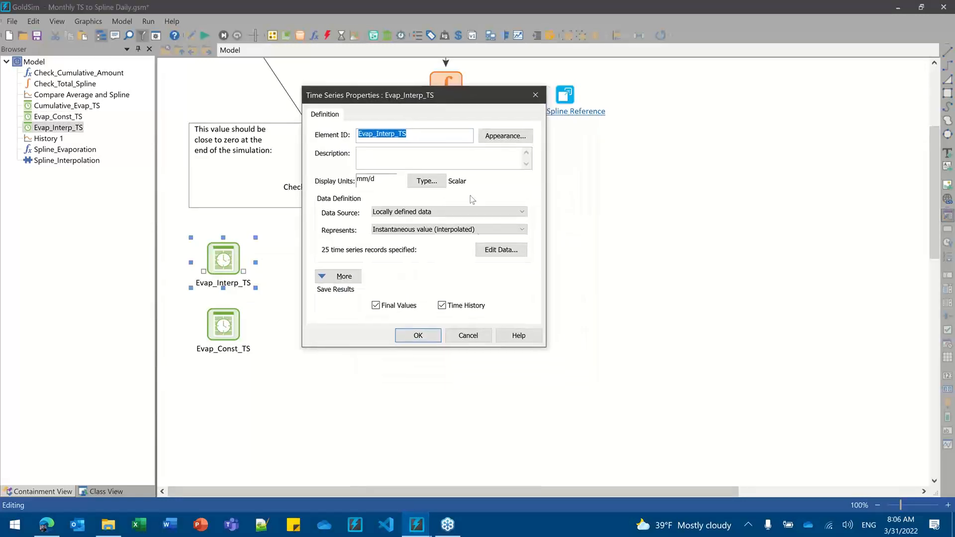
click(490, 250)
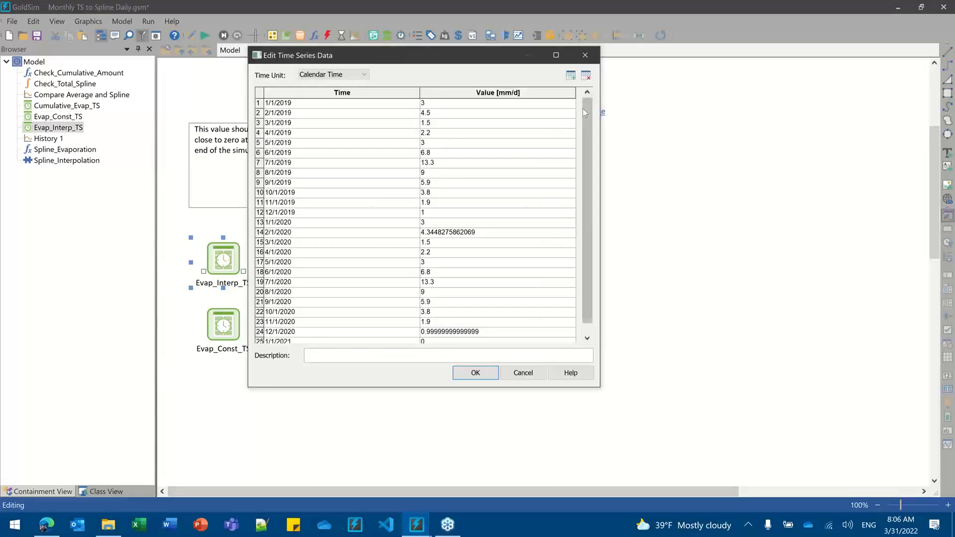
scroll(583, 112, down, 1)
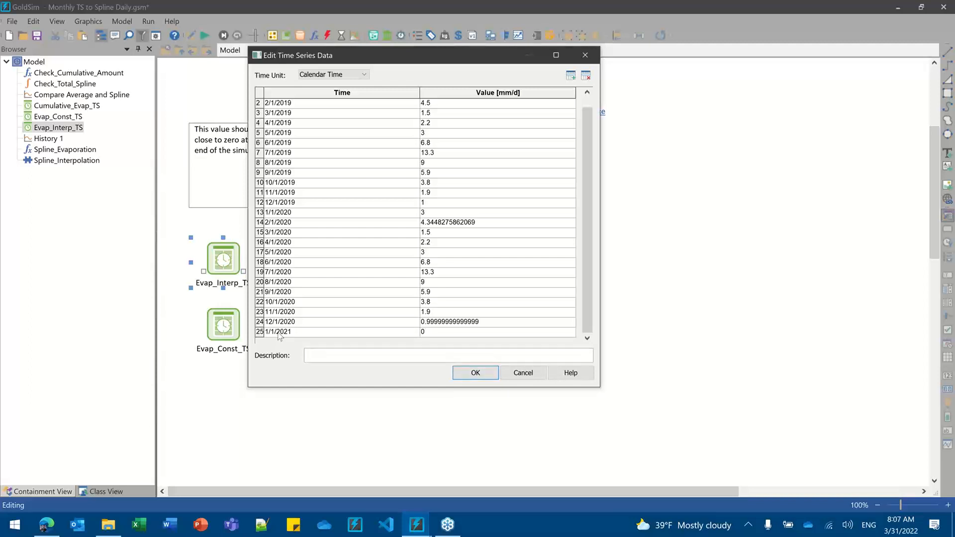
click(475, 373)
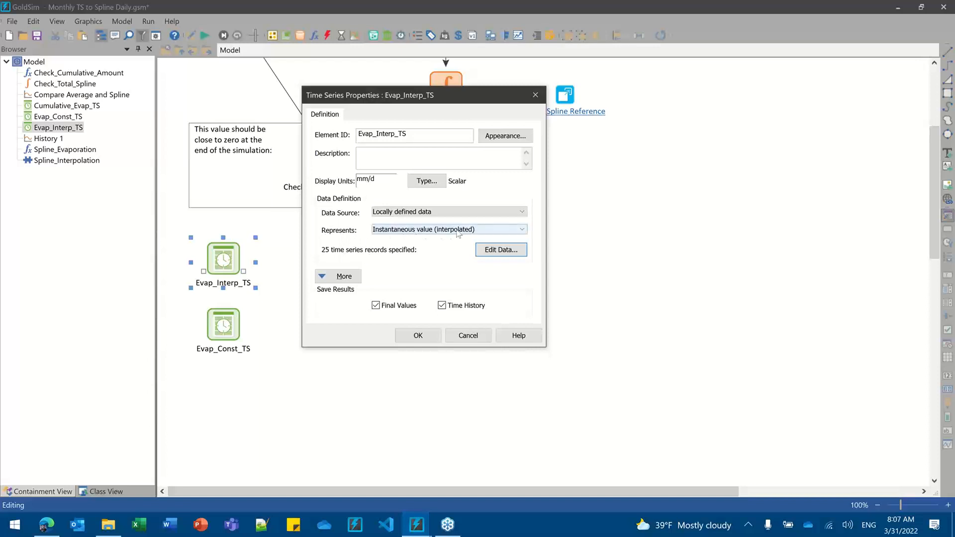
click(497, 251)
scroll(586, 227, down, 1)
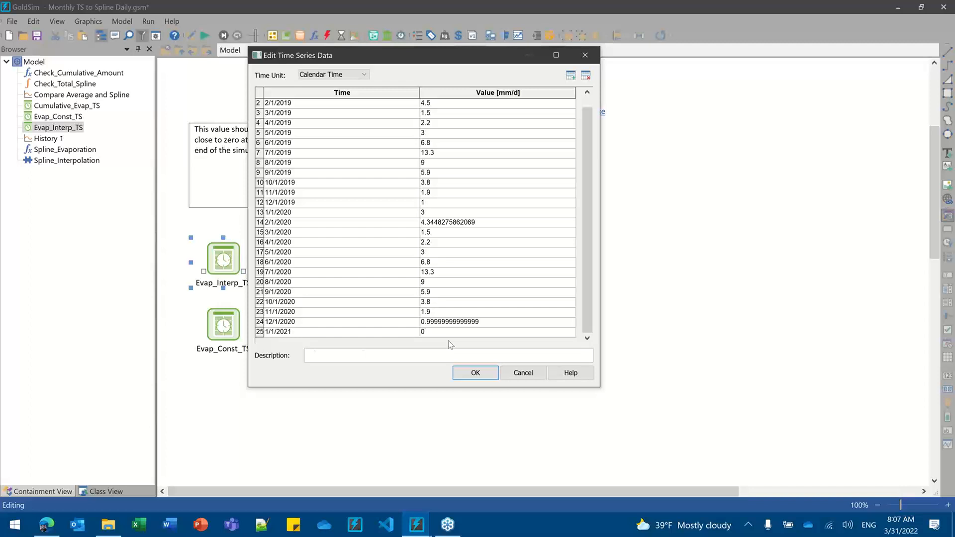
click(468, 373)
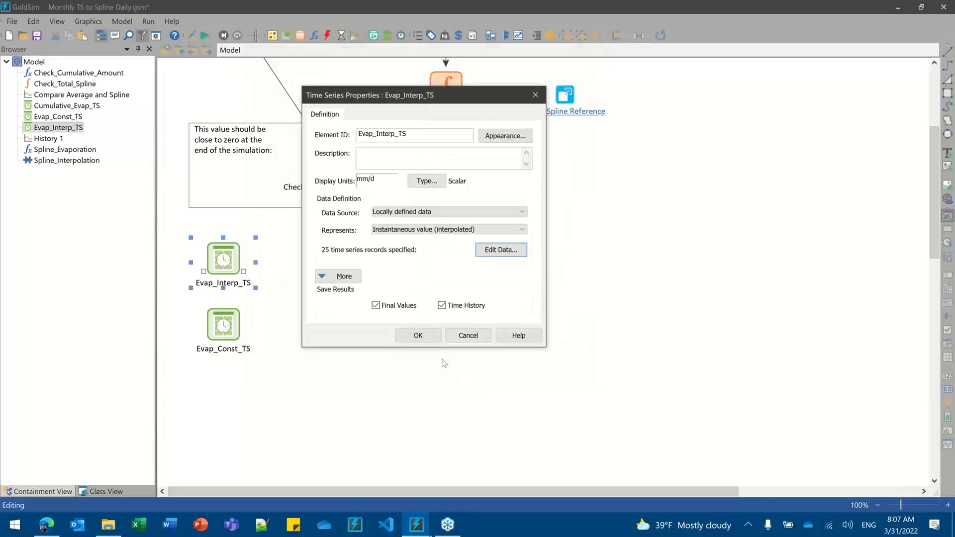
Step: Review the Evap_Const_TS element's constant-value setting and its data table through the last record
click(418, 335)
double_click(219, 324)
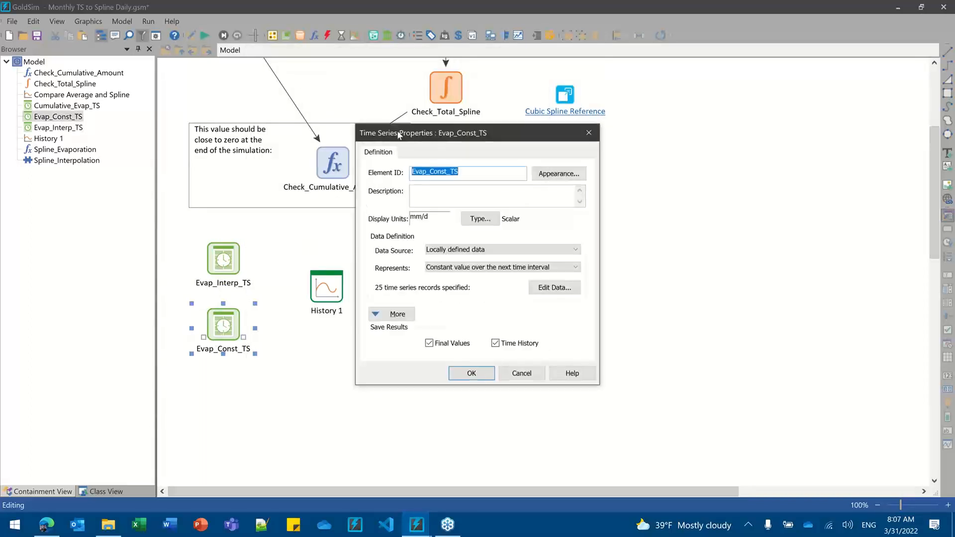
drag(399, 136, 344, 107)
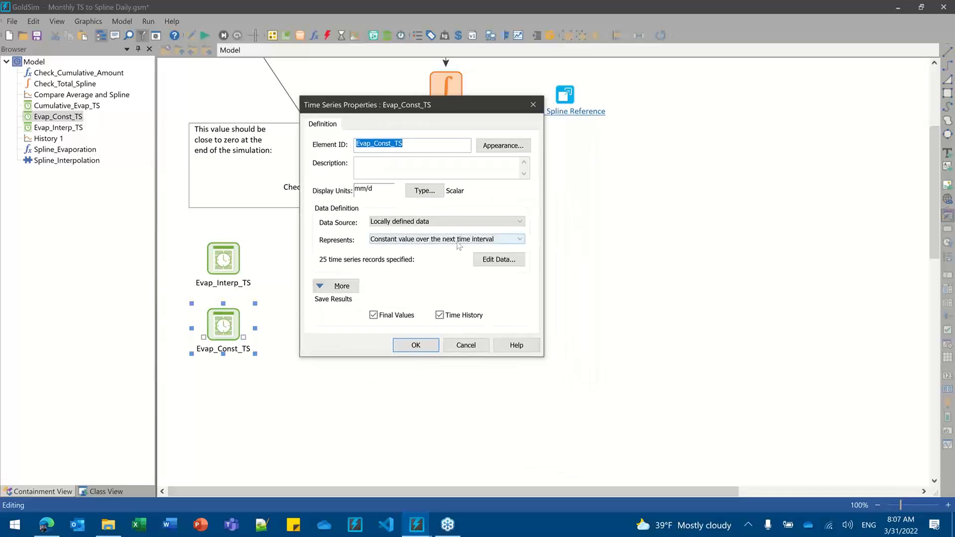
click(491, 260)
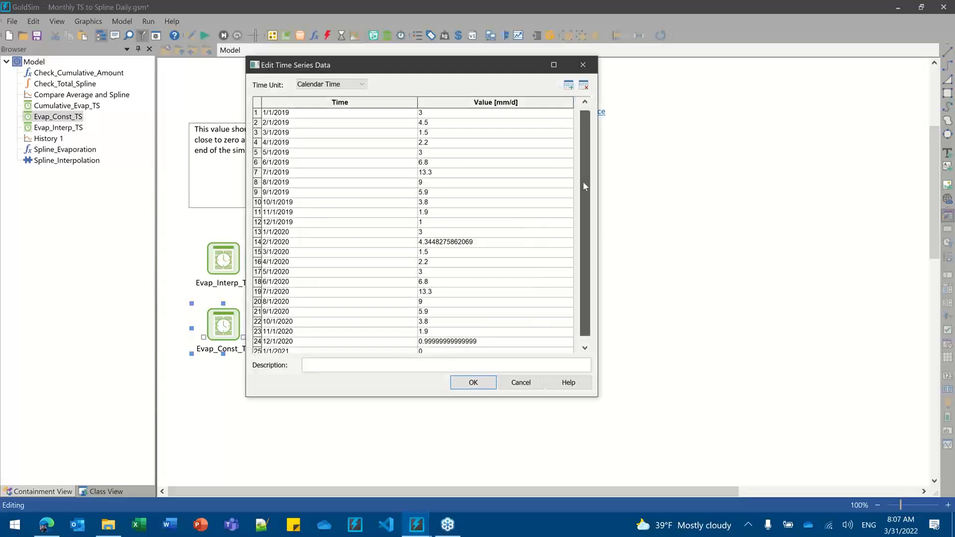
scroll(406, 341, down, 1)
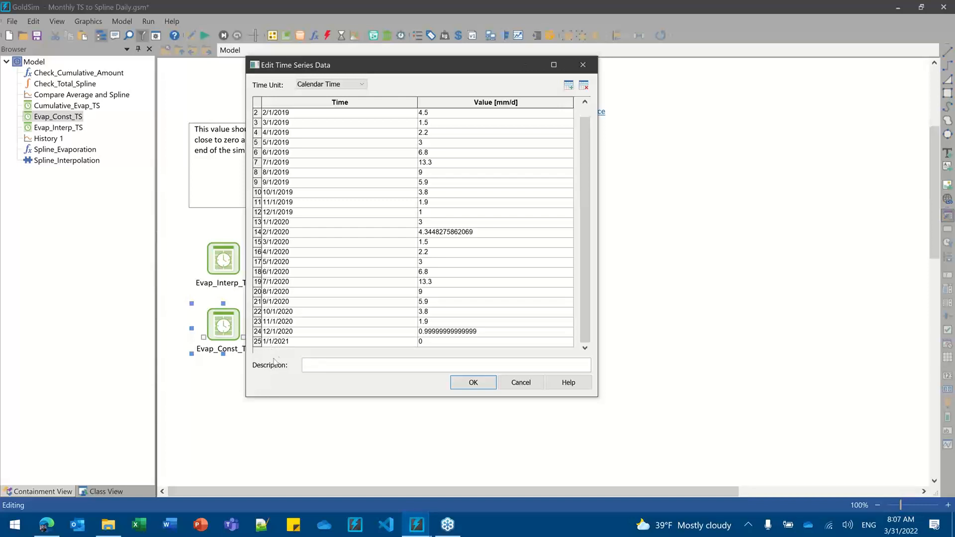
click(482, 384)
click(417, 347)
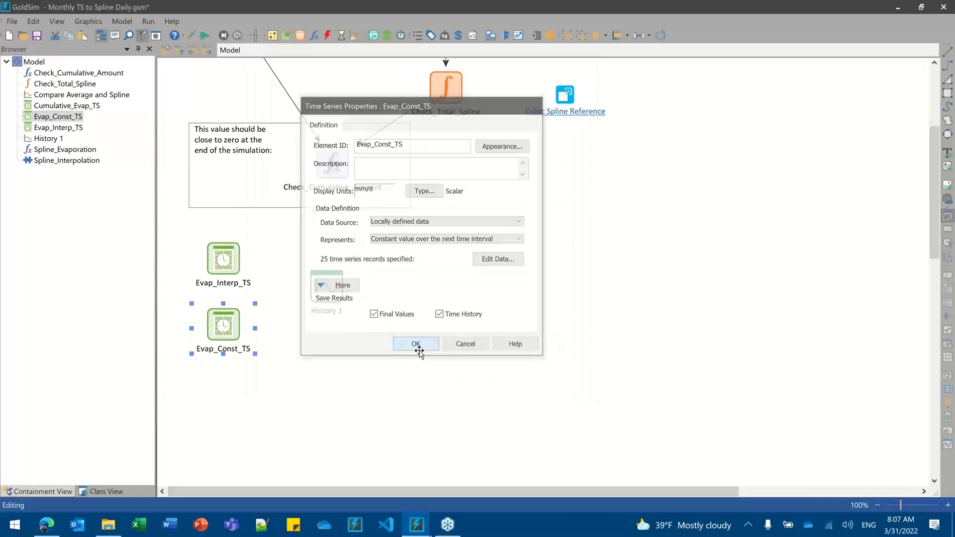
Step: Run the simulation and review the source element and description in the resulting error report
click(205, 36)
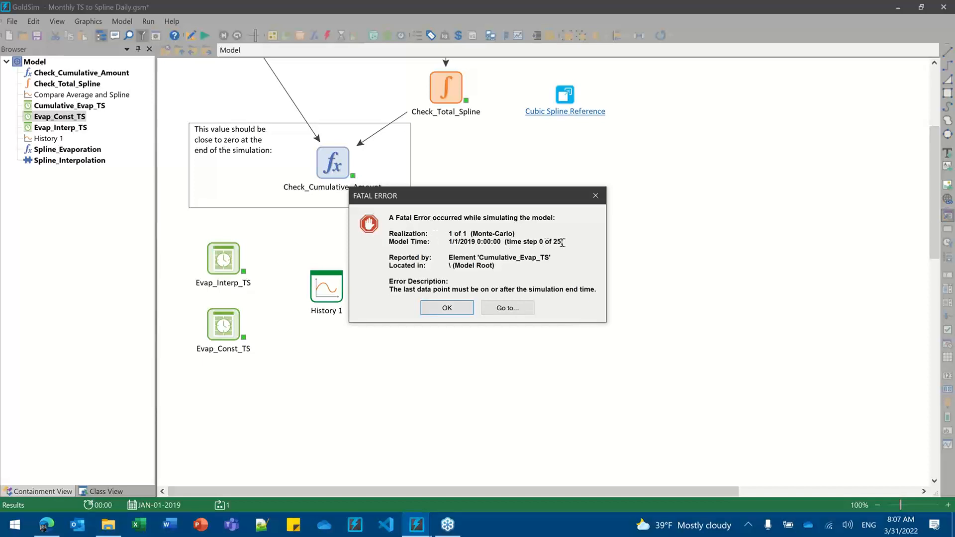
drag(562, 243, 446, 225)
click(460, 245)
drag(445, 255, 570, 262)
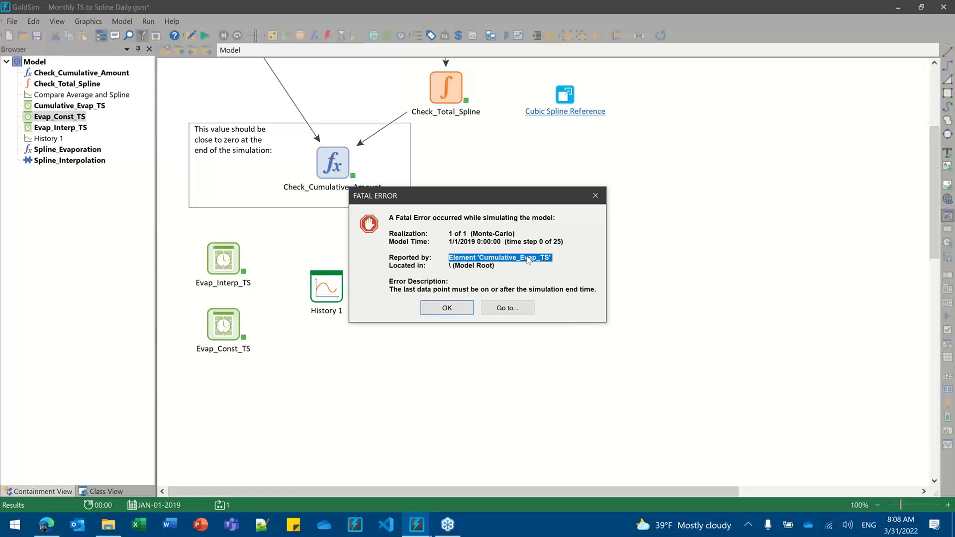
click(528, 280)
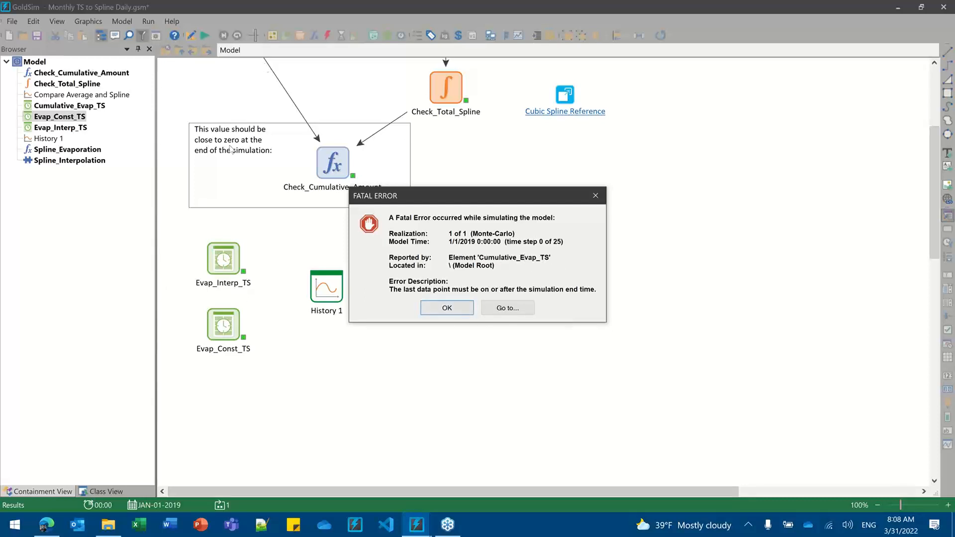
drag(389, 202, 390, 175)
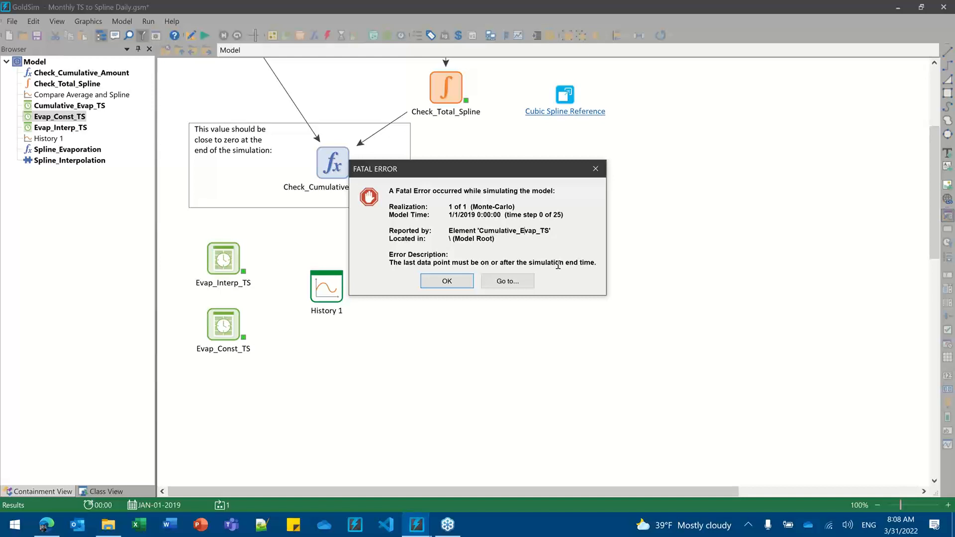
click(443, 284)
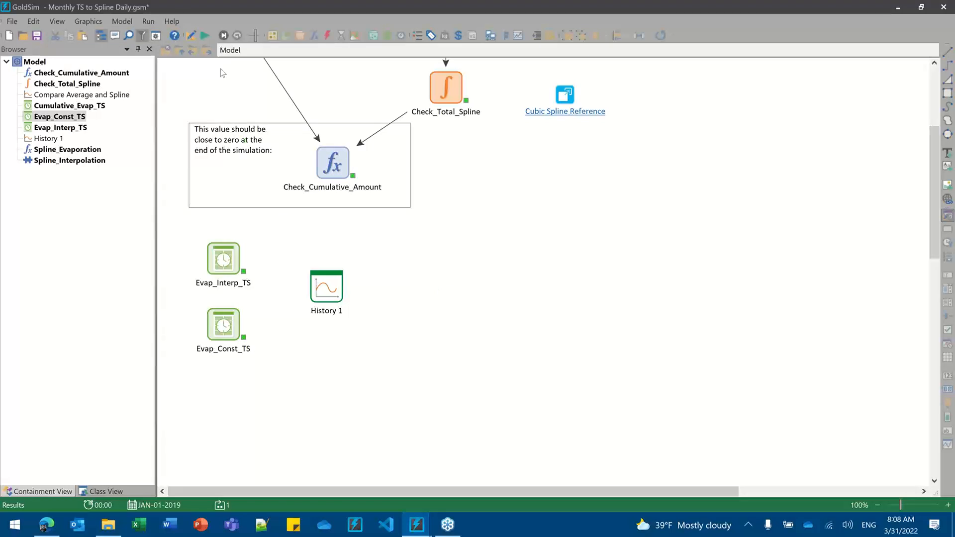
Step: Return the model to edit mode, set the simulation's end date to 1/1/2021 and rerun it
click(191, 35)
click(469, 303)
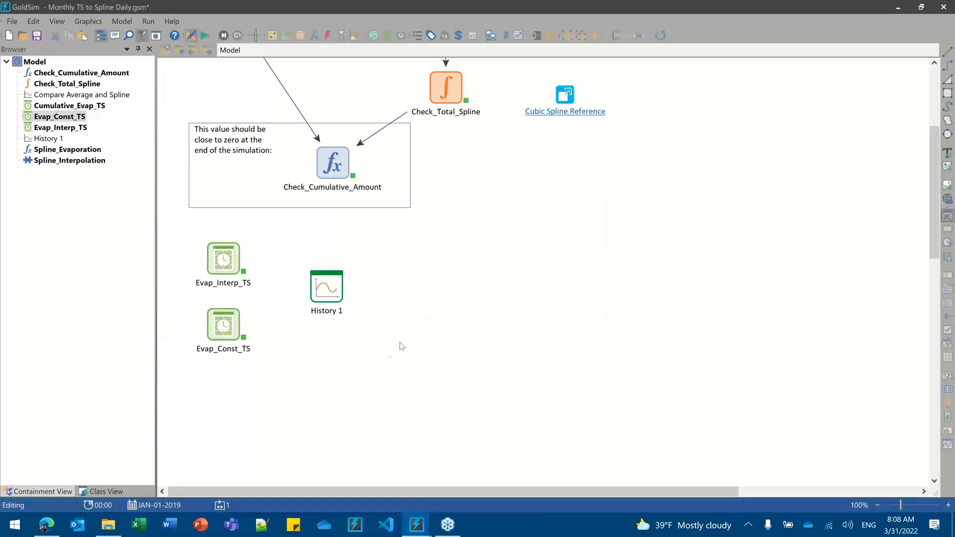
click(155, 35)
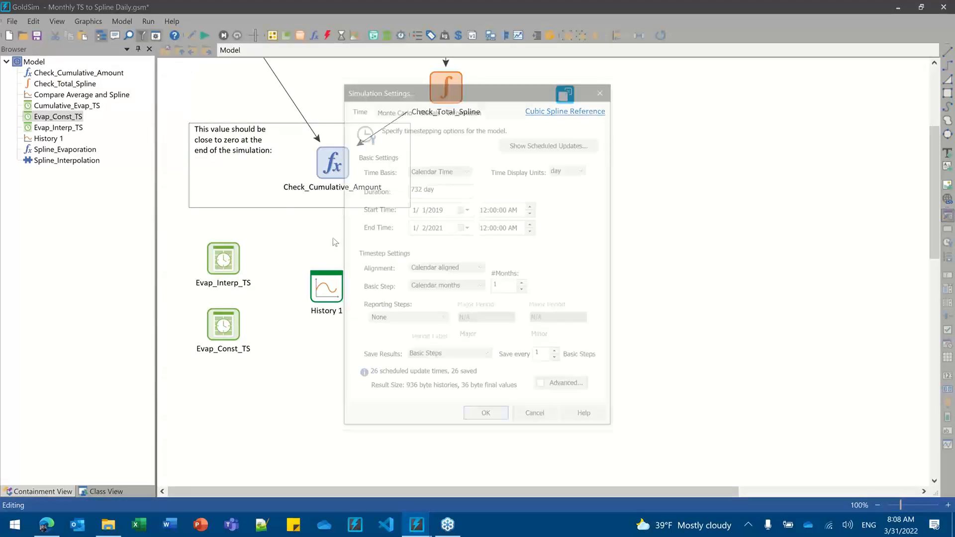
click(421, 227)
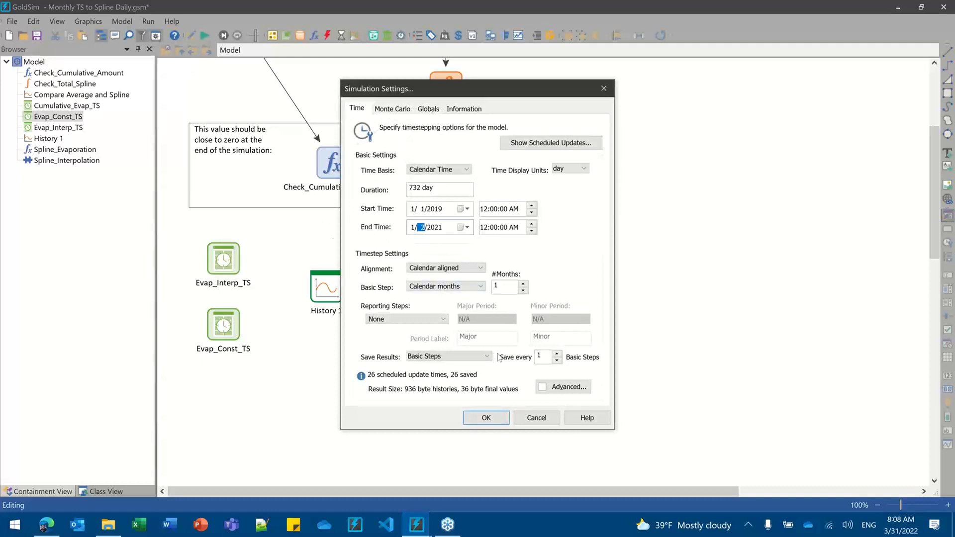
click(486, 418)
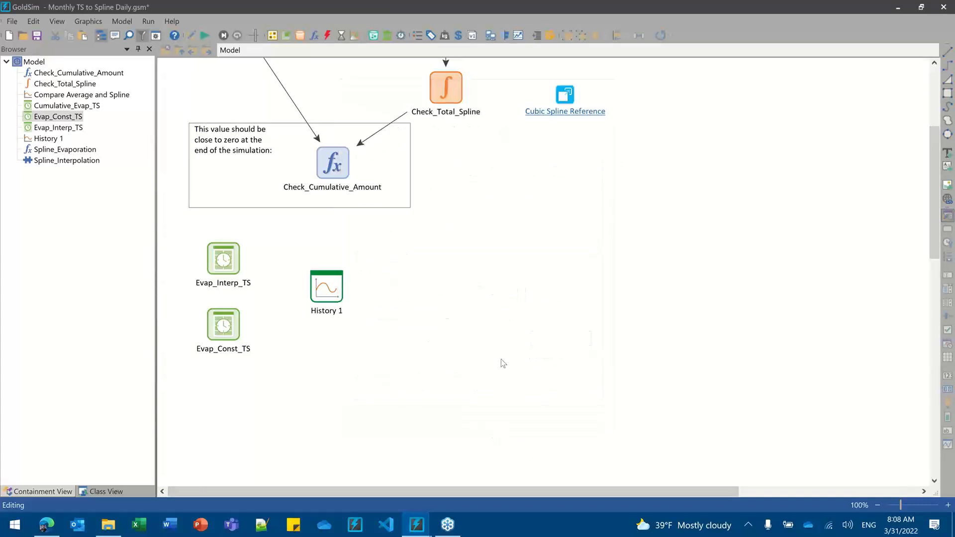
click(203, 38)
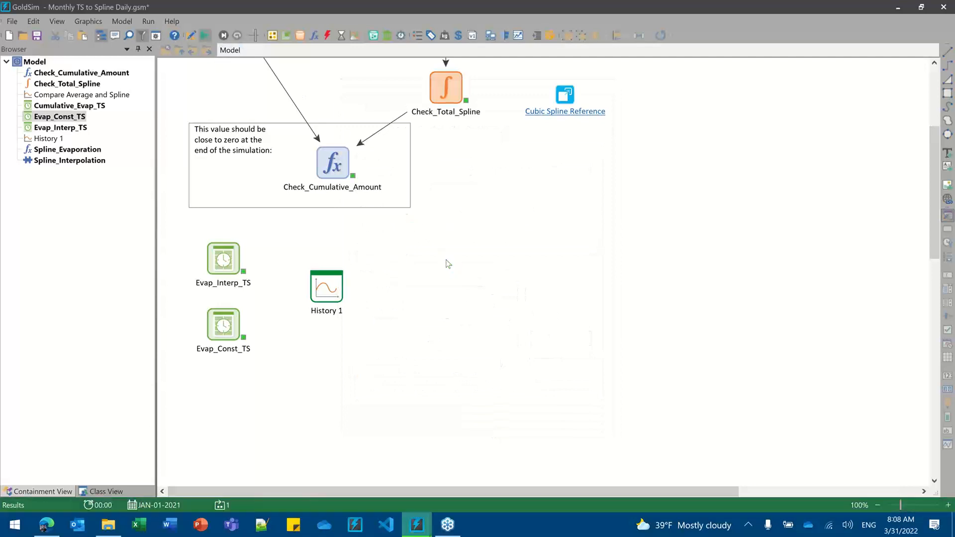
click(468, 287)
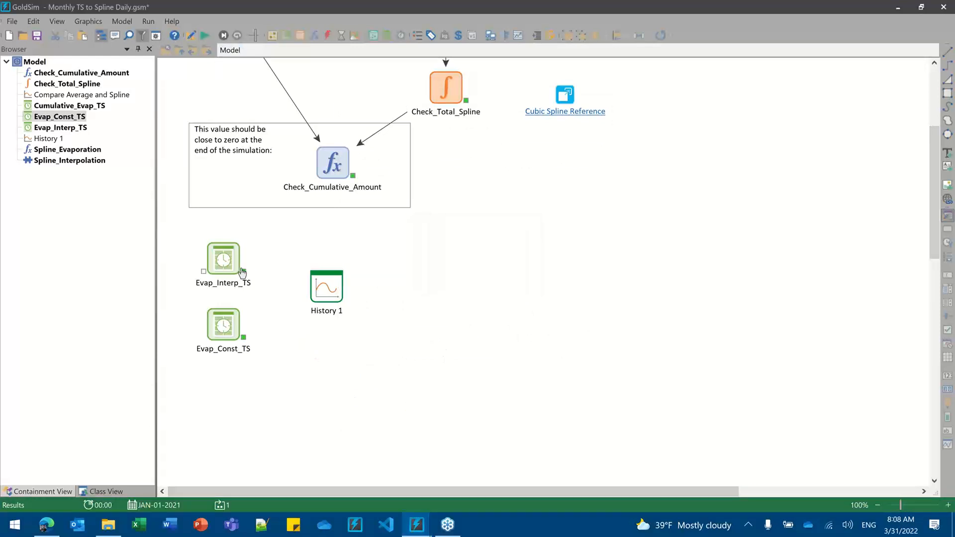
mouse_move(243, 273)
click(223, 268)
click(224, 320)
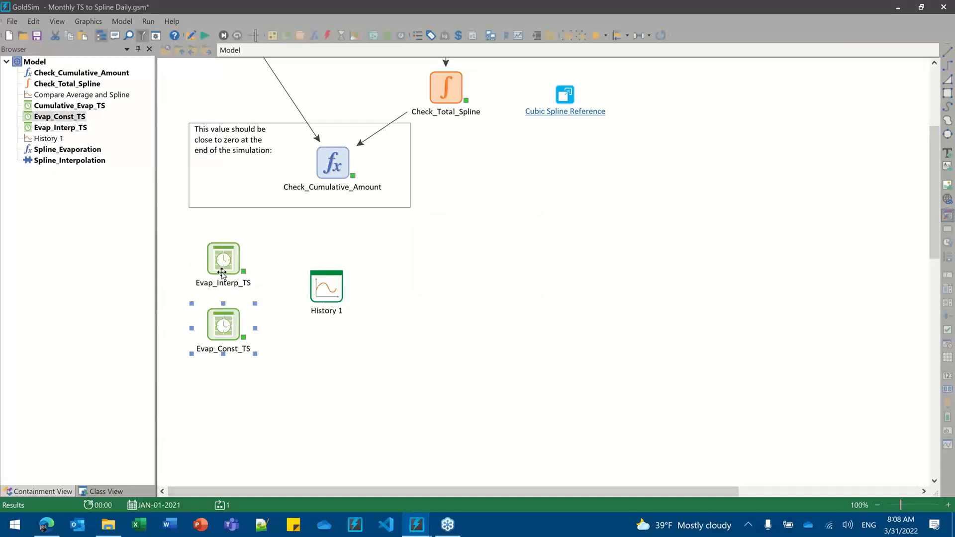
click(221, 269)
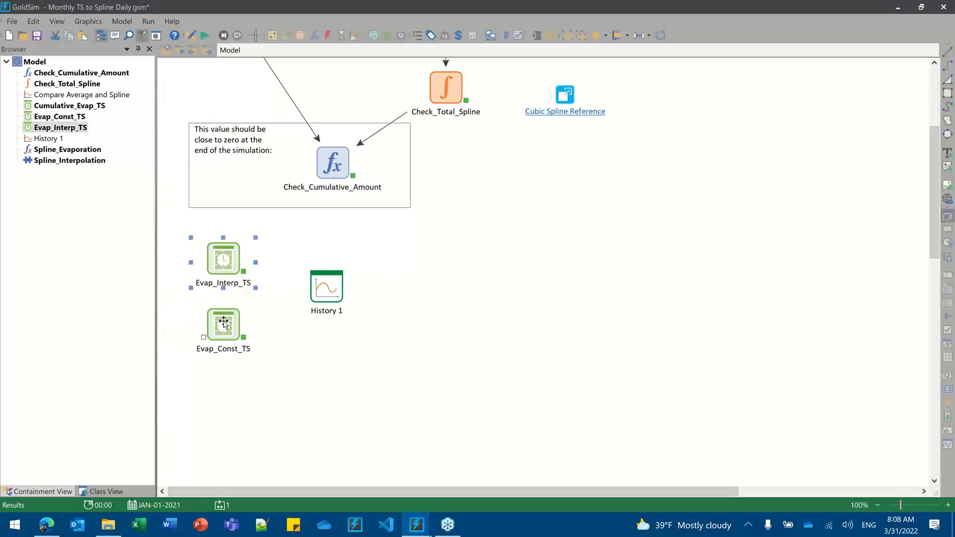
click(223, 323)
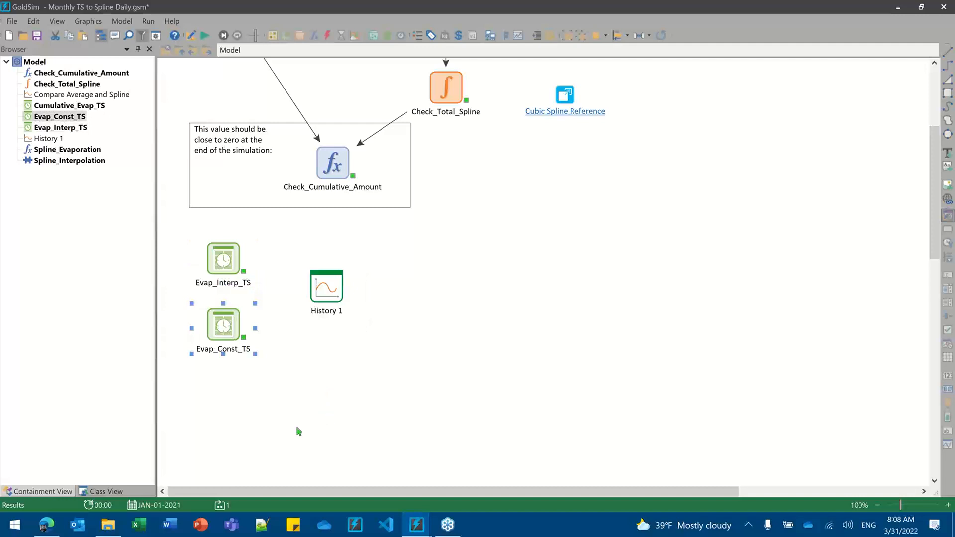
Step: Check the simulation time settings, then delete all model results and return to edit mode
click(156, 36)
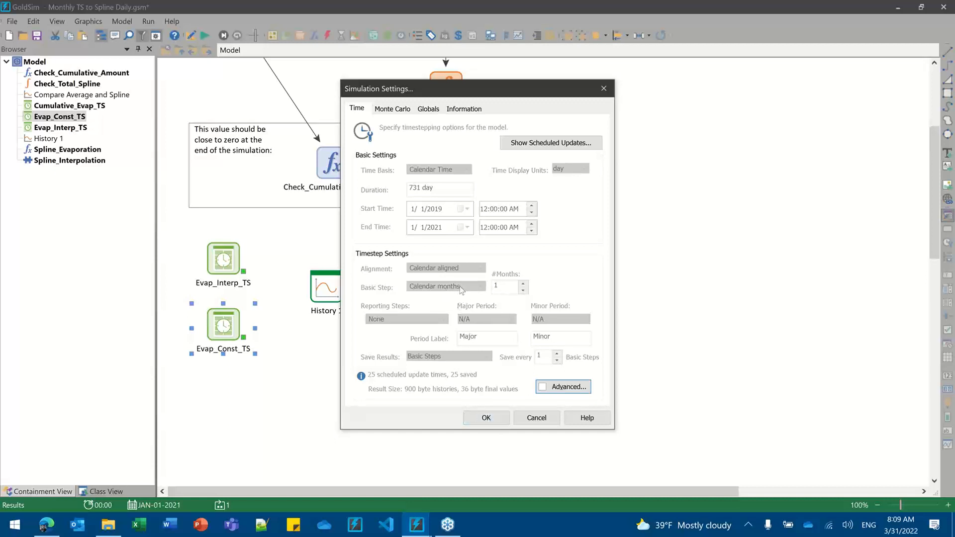
click(490, 418)
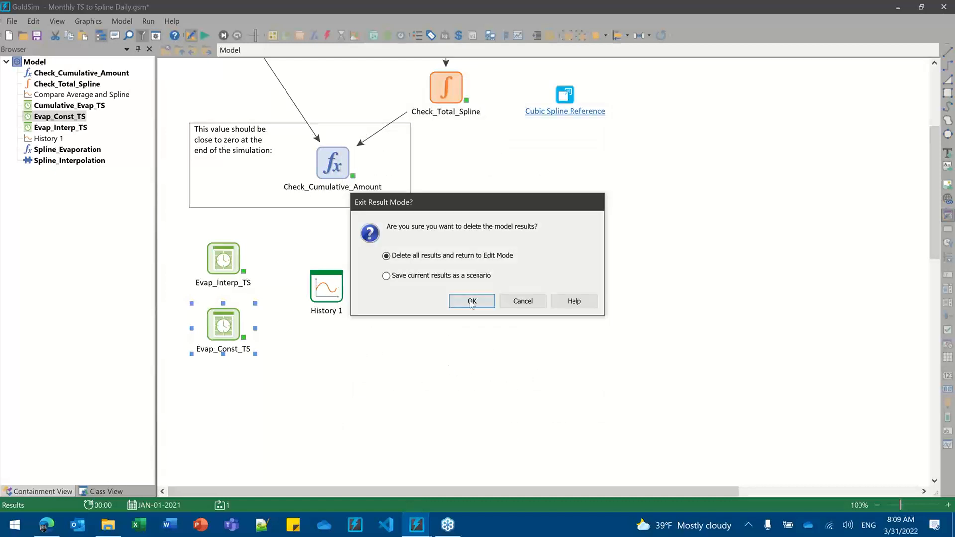
click(471, 299)
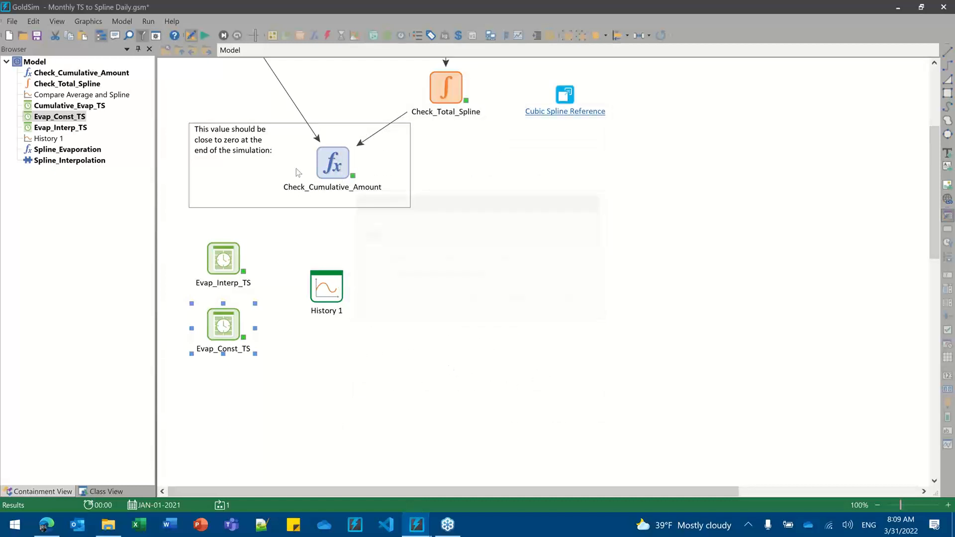
Step: Review the simulation's calendar-month timestep settings and its list of scheduled updates
click(156, 35)
drag(405, 86, 368, 95)
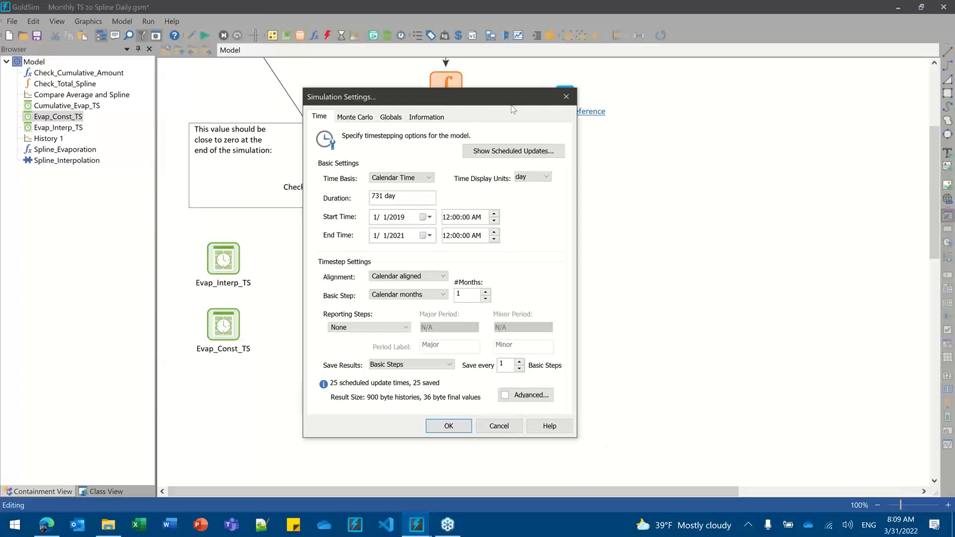
drag(496, 104, 554, 118)
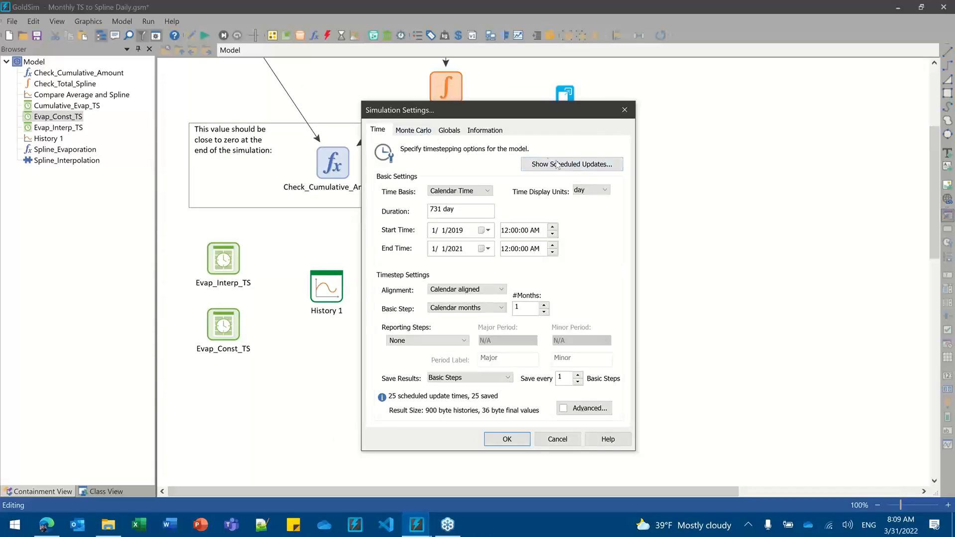
click(592, 163)
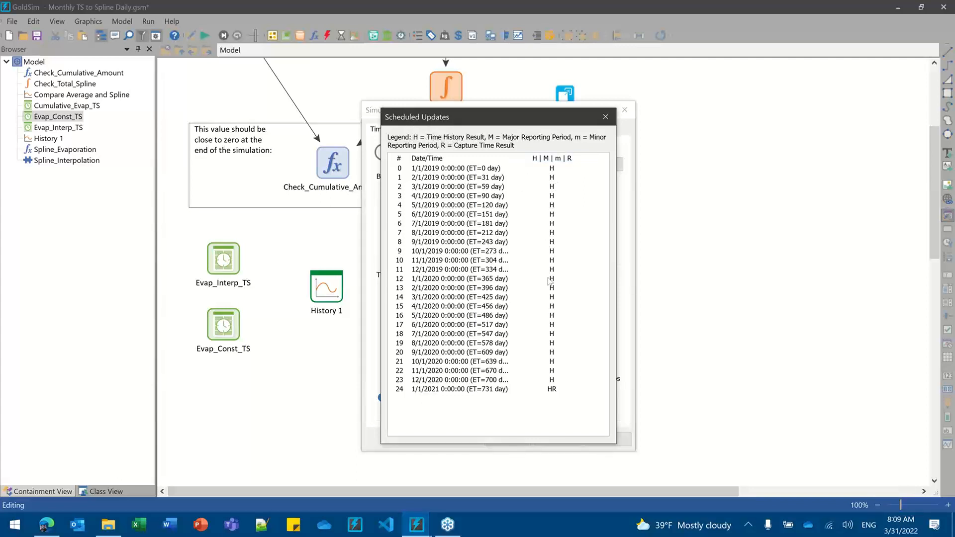
click(605, 117)
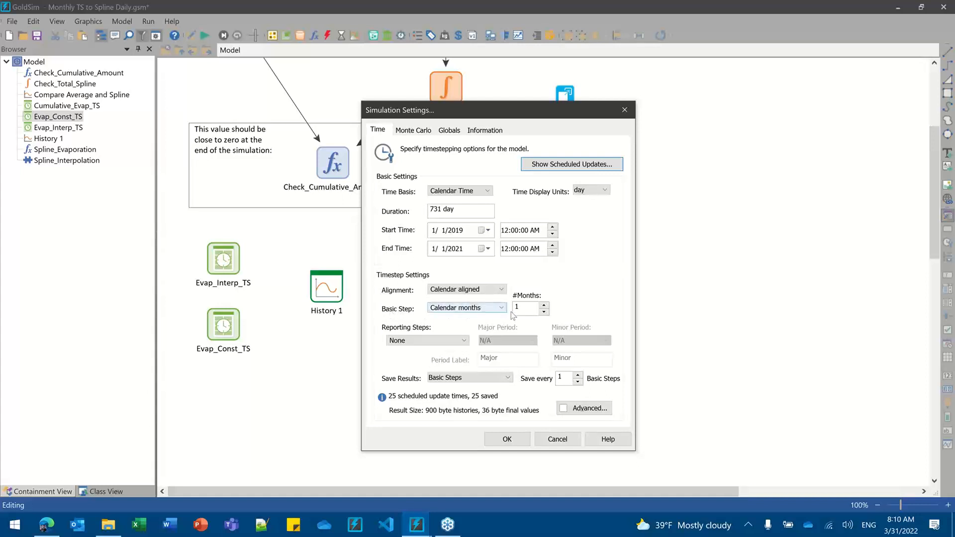
click(505, 440)
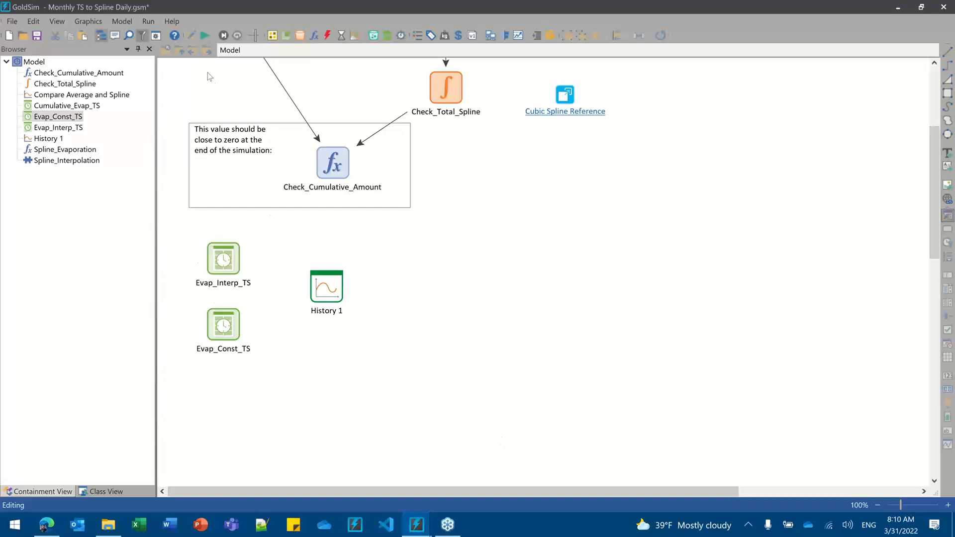
Step: Run the simulation and compare the interpolated and constant series in the History 1 chart and table
click(204, 35)
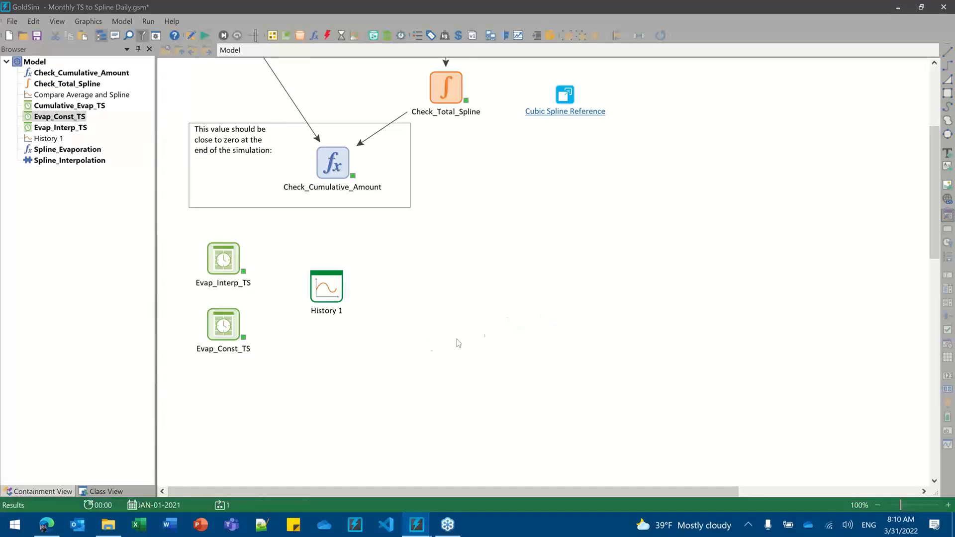
click(467, 277)
double_click(325, 290)
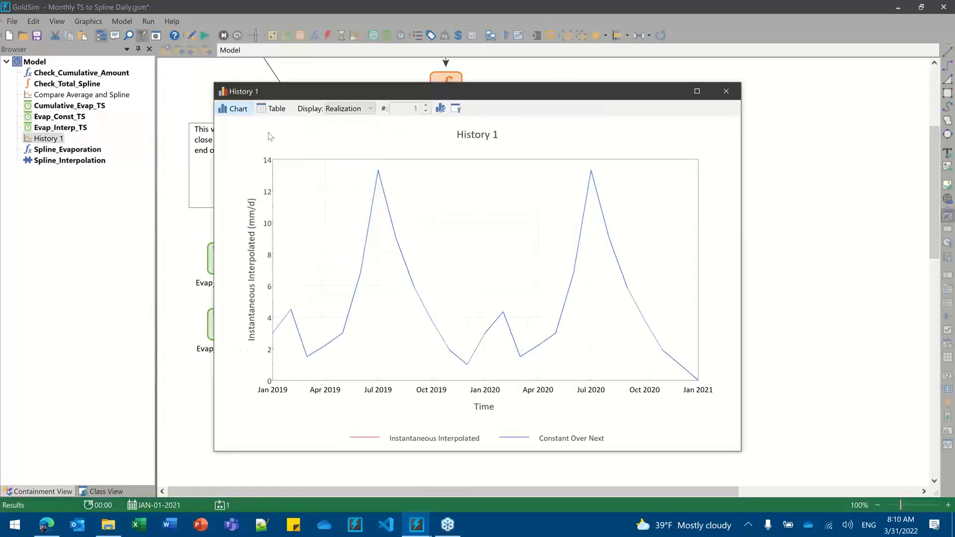
drag(295, 91, 342, 50)
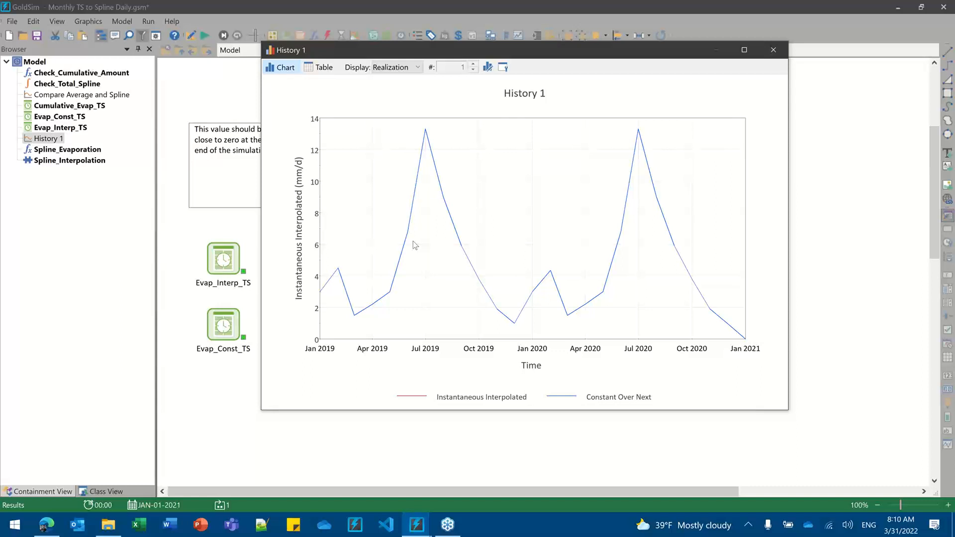
click(316, 70)
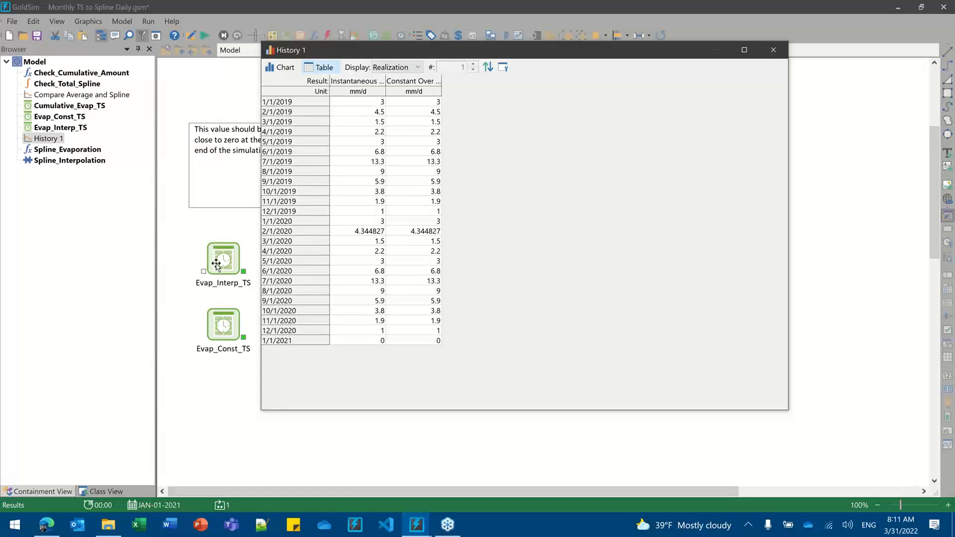
drag(572, 51, 432, 88)
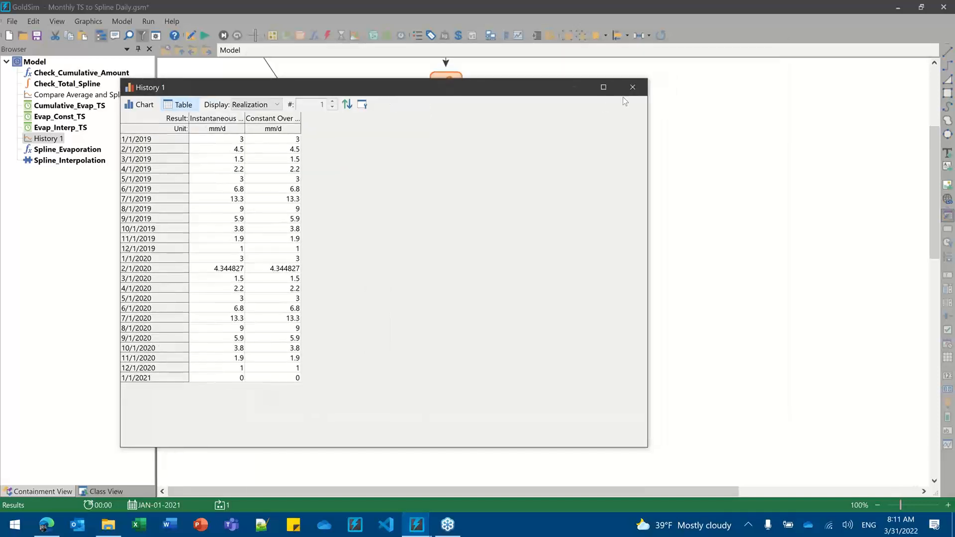
click(632, 87)
Step: Delete all model results to return to edit mode, and set the simulation's basic step to Days
click(191, 39)
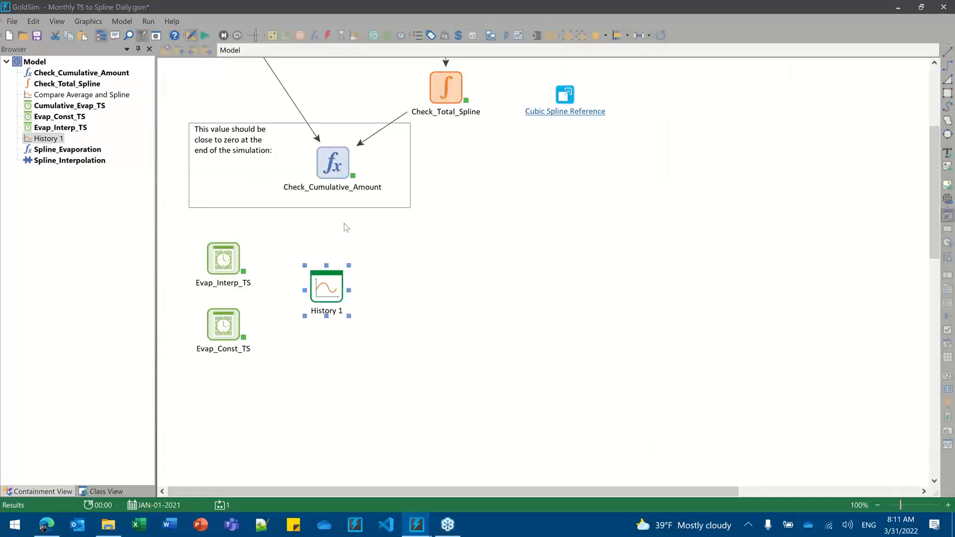
click(471, 300)
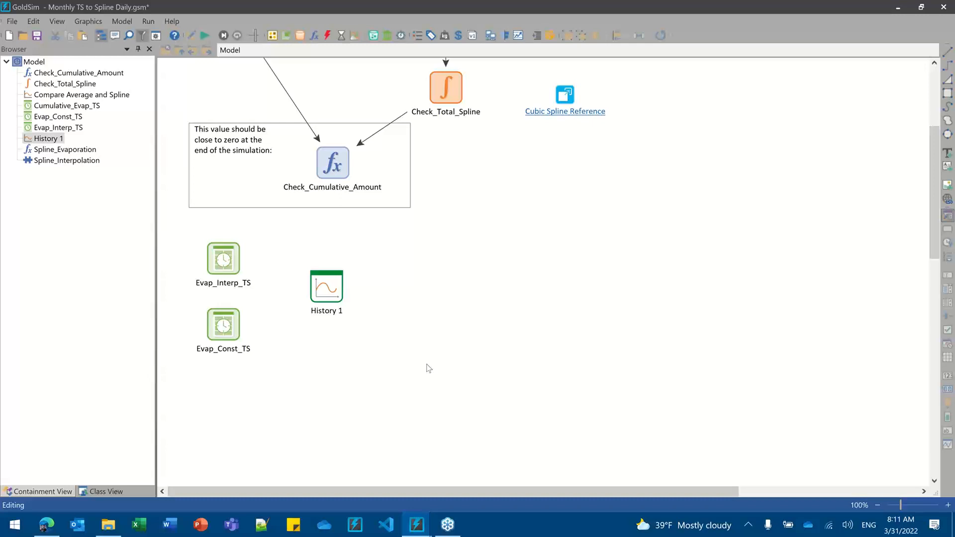
click(155, 35)
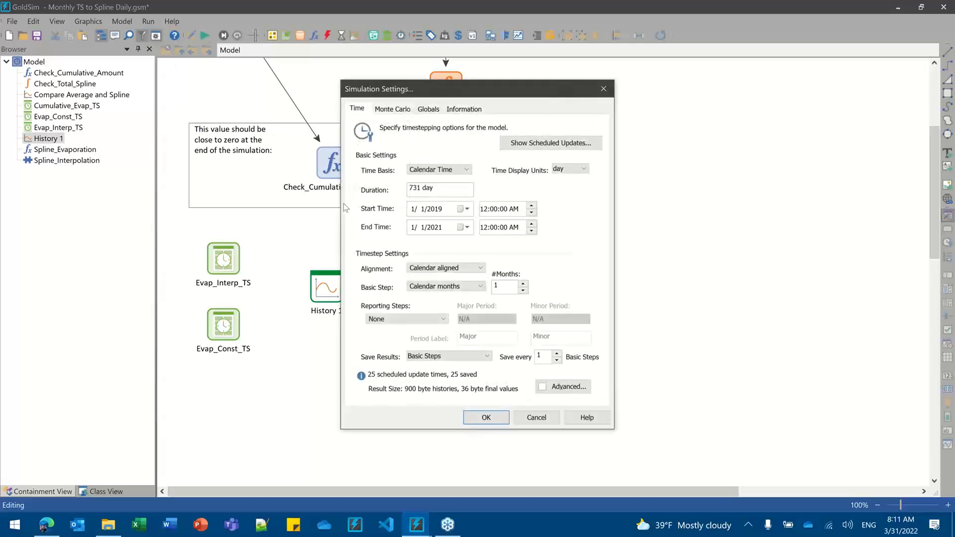
click(440, 288)
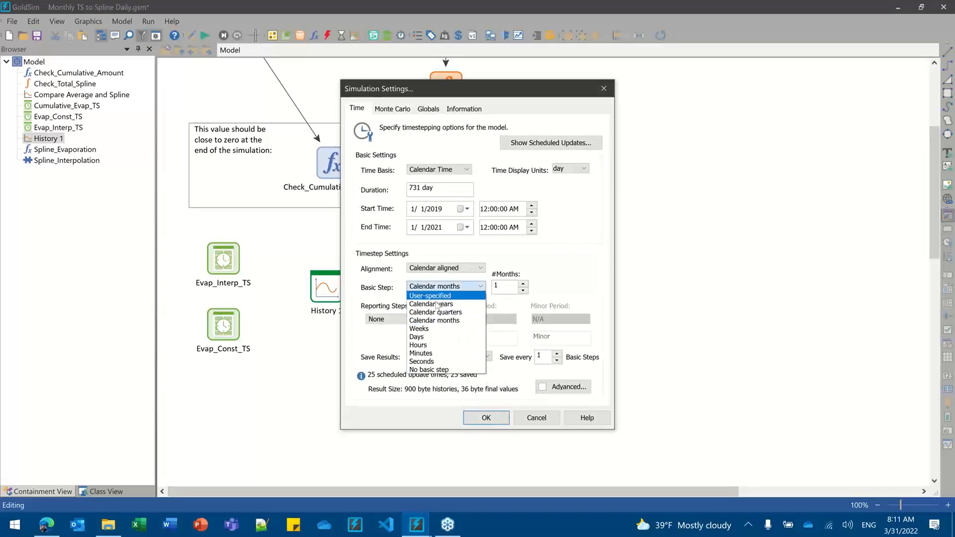
click(418, 337)
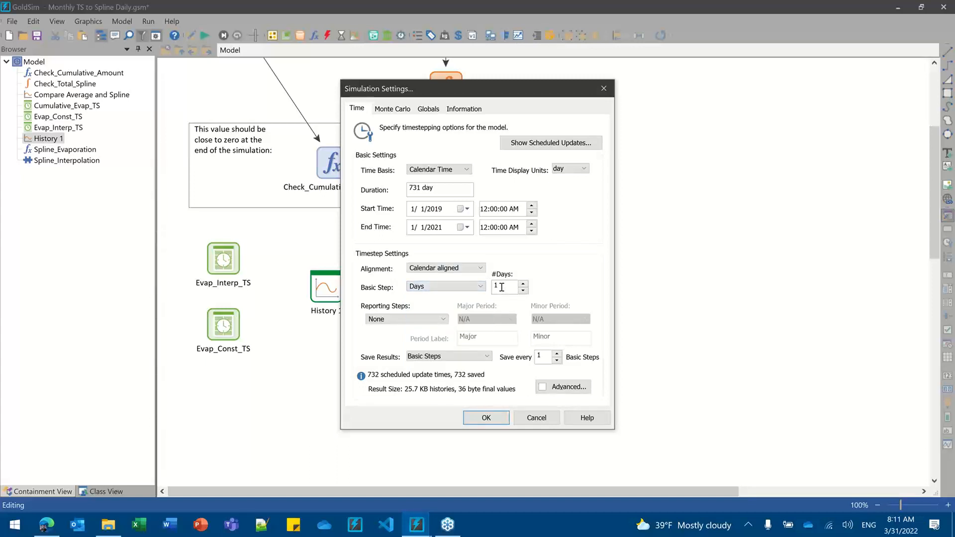
click(485, 419)
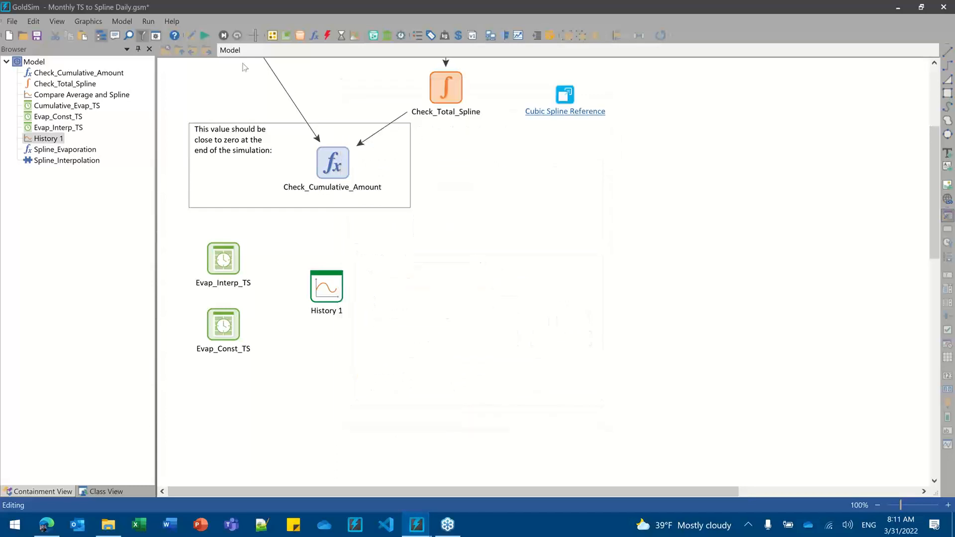
Step: Run the simulation and compare the interpolated and constant series in the History 1 chart
click(204, 36)
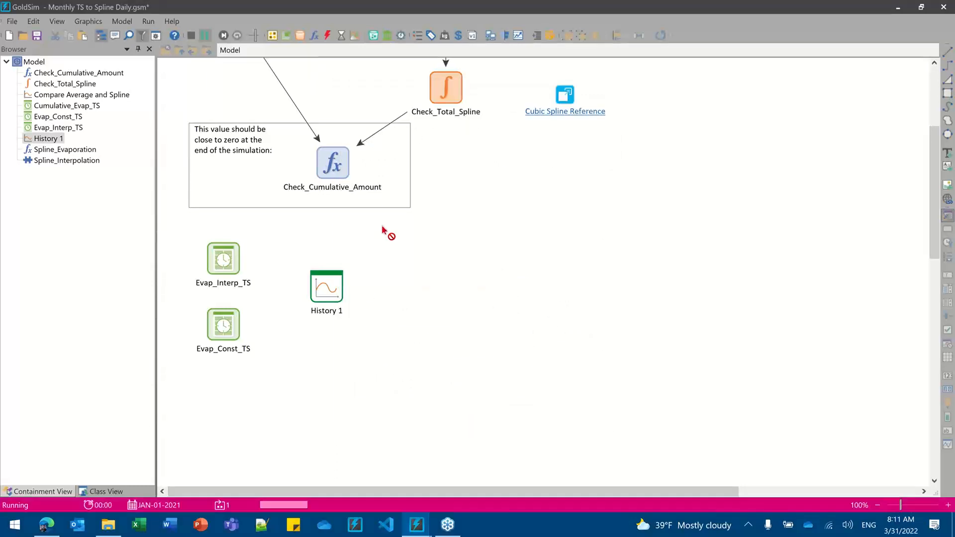
click(483, 280)
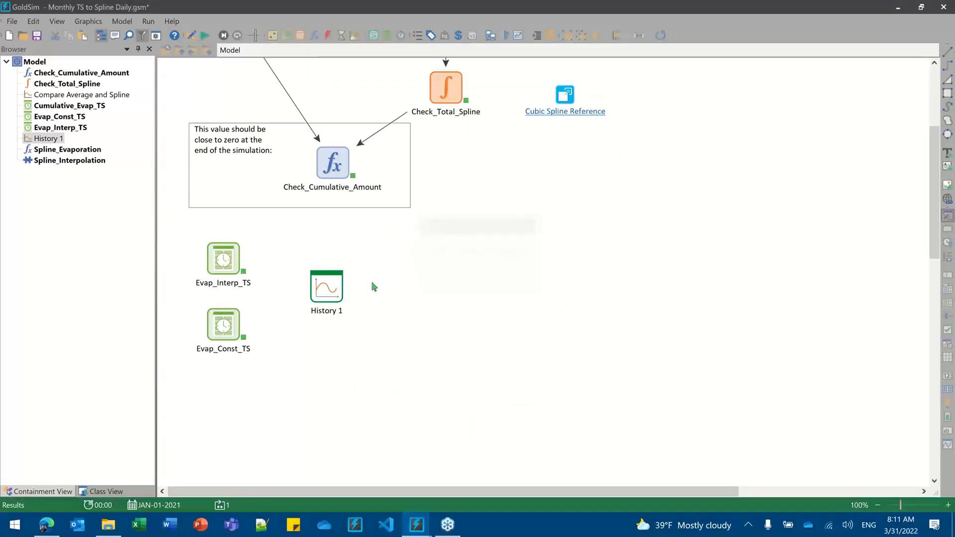
double_click(328, 287)
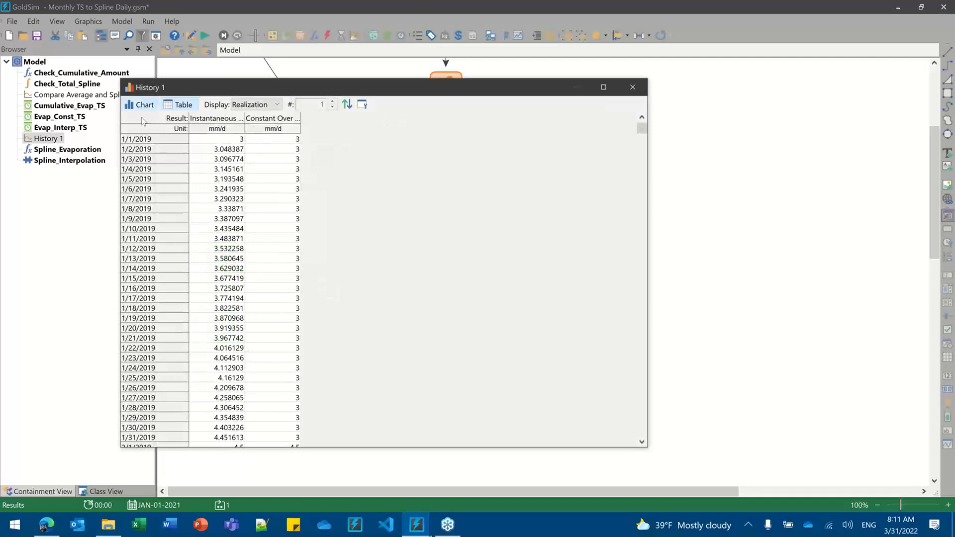
click(141, 104)
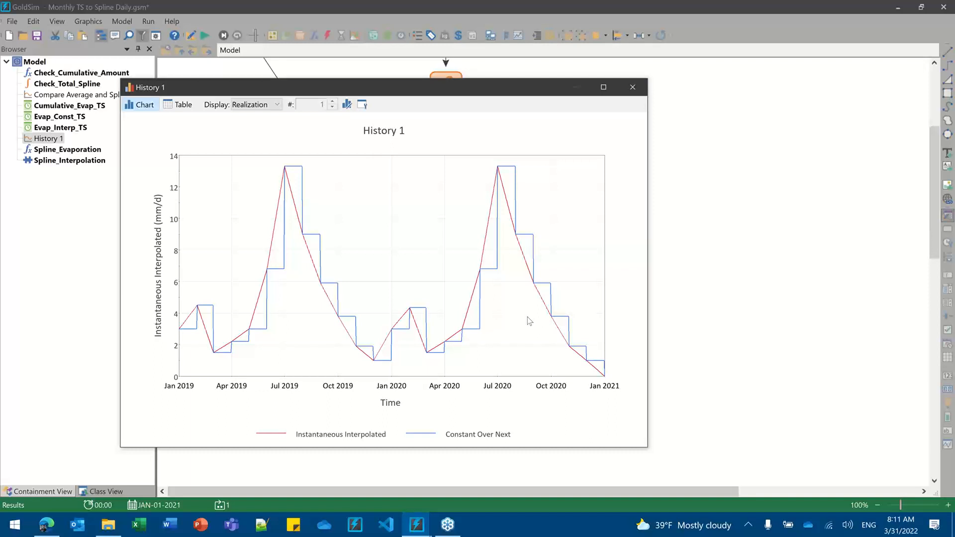
click(761, 52)
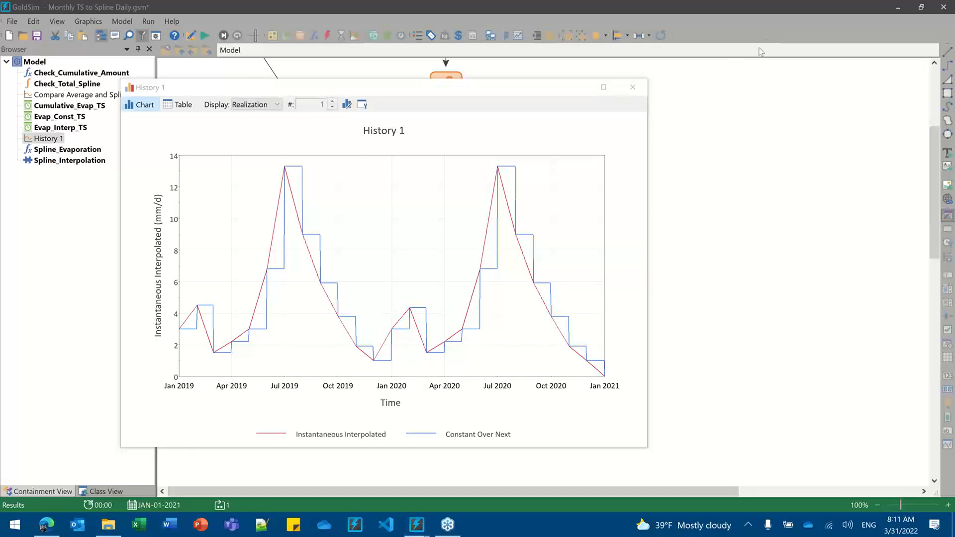
drag(330, 90, 531, 87)
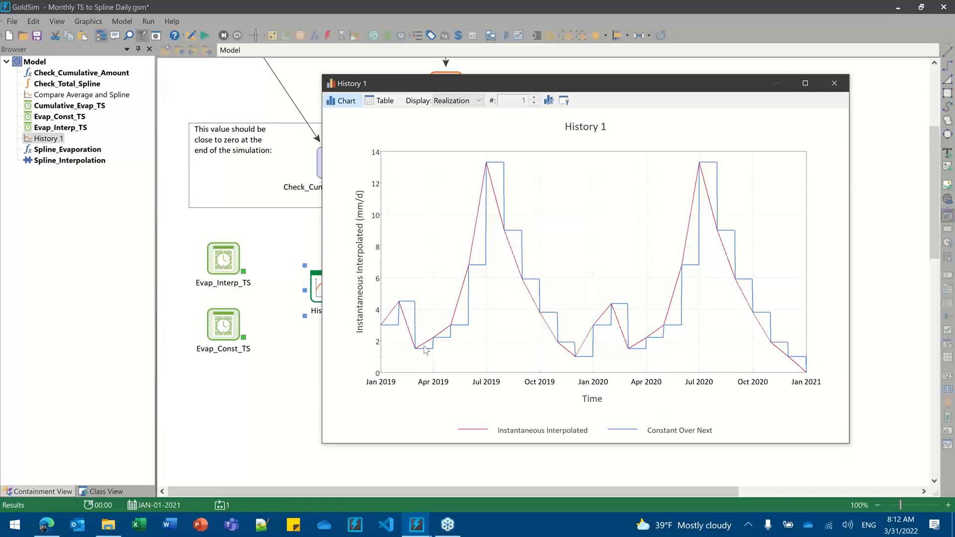
mouse_move(453, 329)
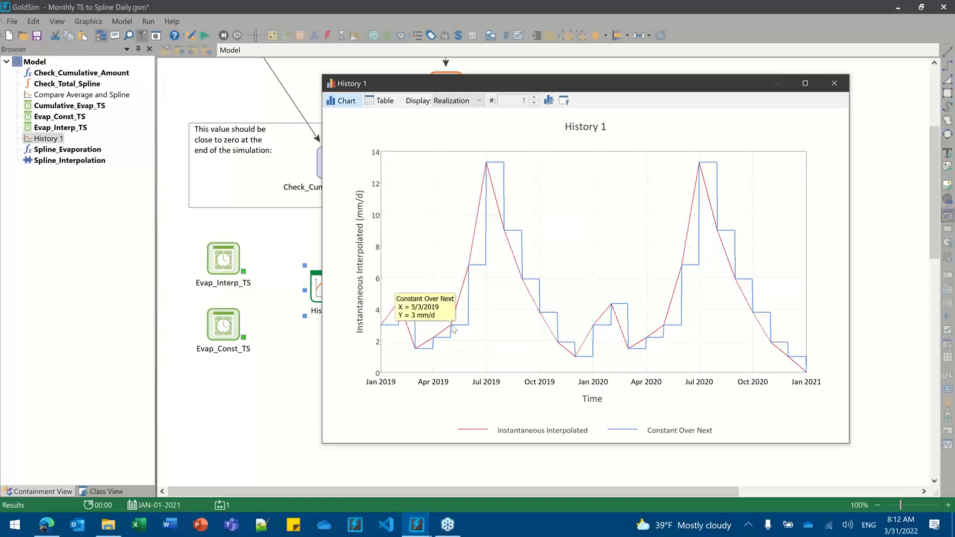
Step: Compare the daily January 2019 and 2/1/2019 values of both series in the History 1 table, then check the chart and close the results
click(379, 102)
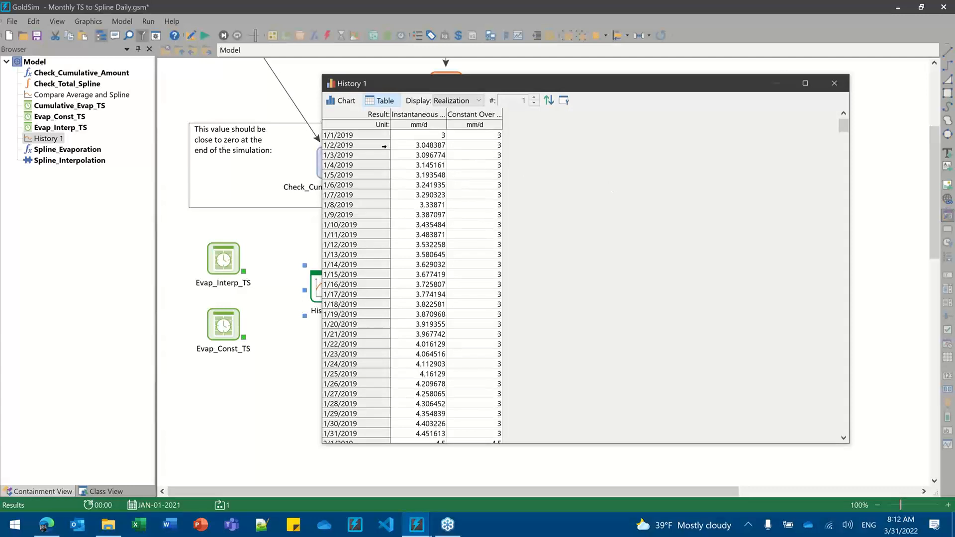
drag(445, 114, 499, 114)
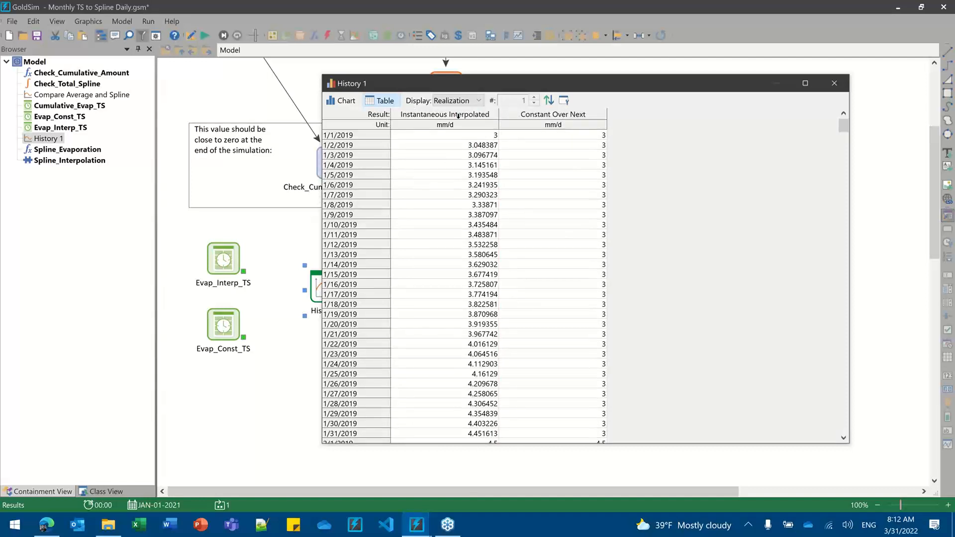
click(473, 137)
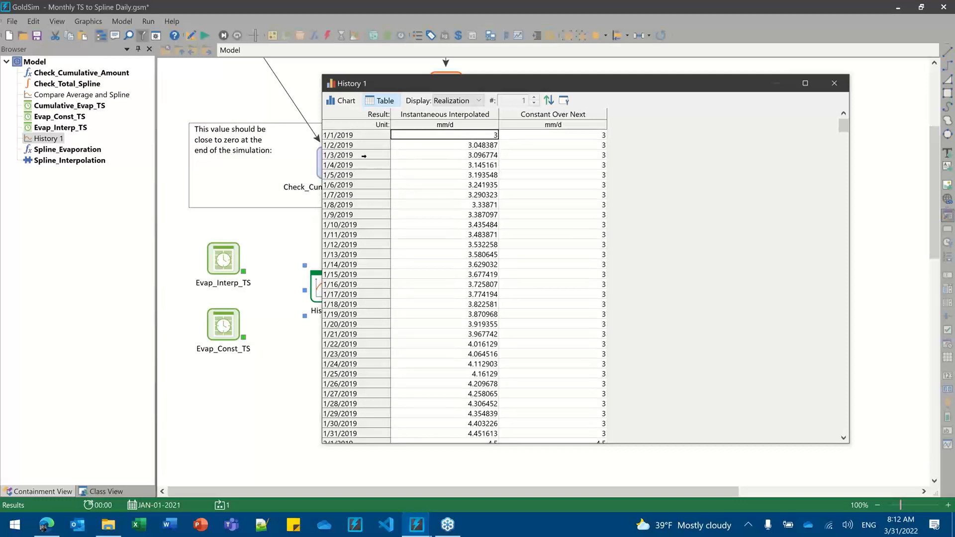
drag(475, 145, 479, 373)
scroll(447, 379, down, 2)
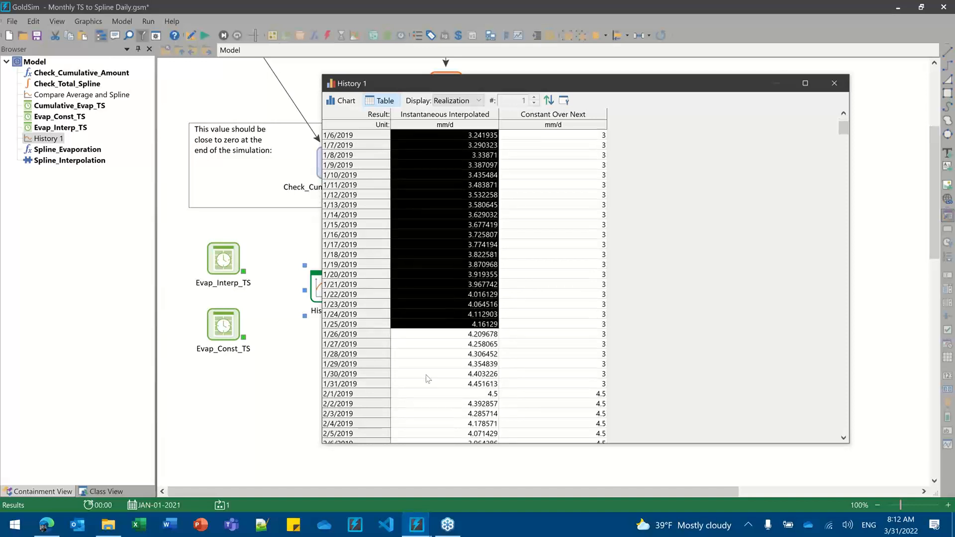
click(336, 393)
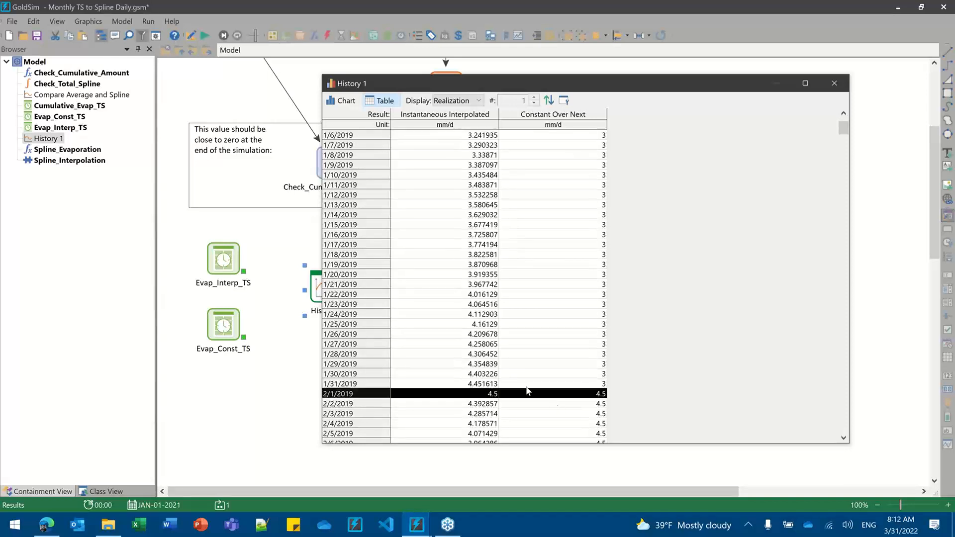
click(495, 396)
click(603, 394)
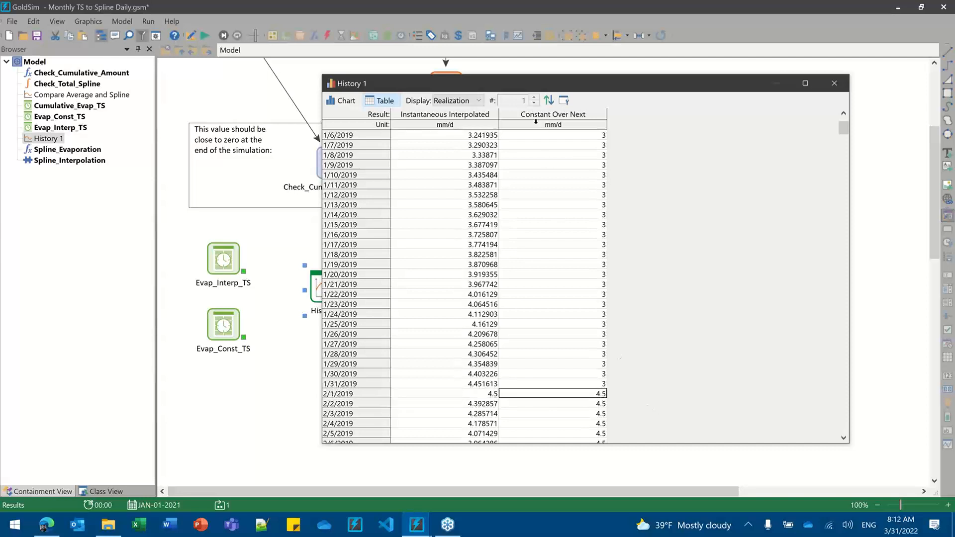
scroll(558, 204, up, 2)
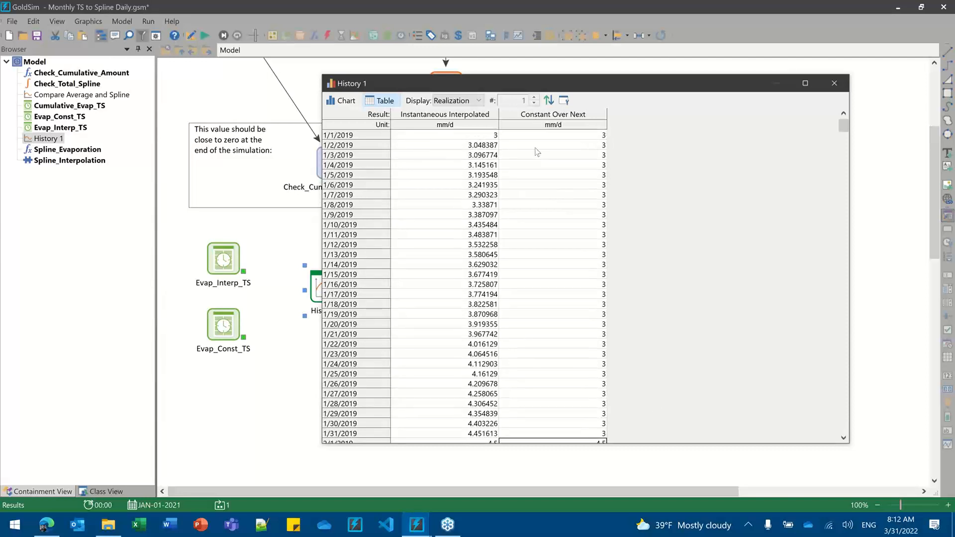
drag(529, 136, 547, 446)
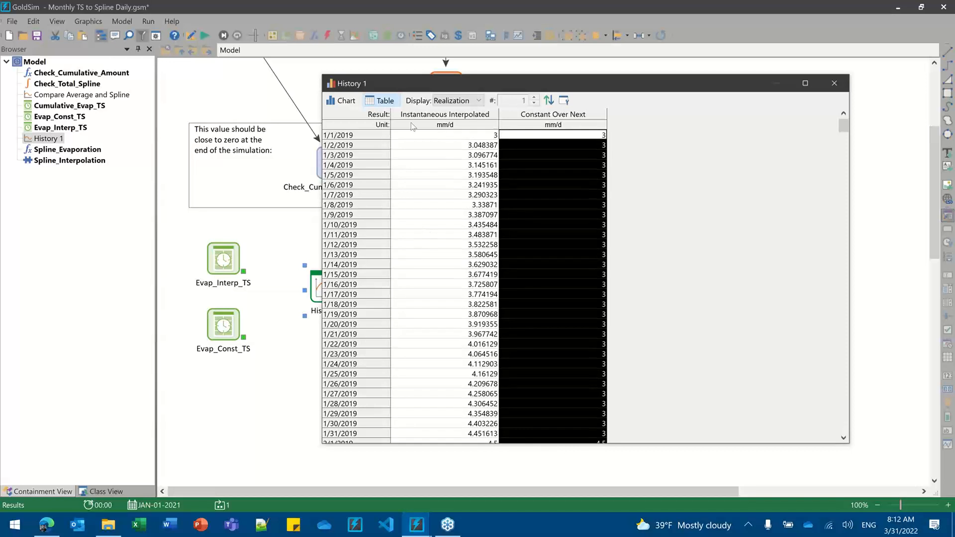
click(343, 101)
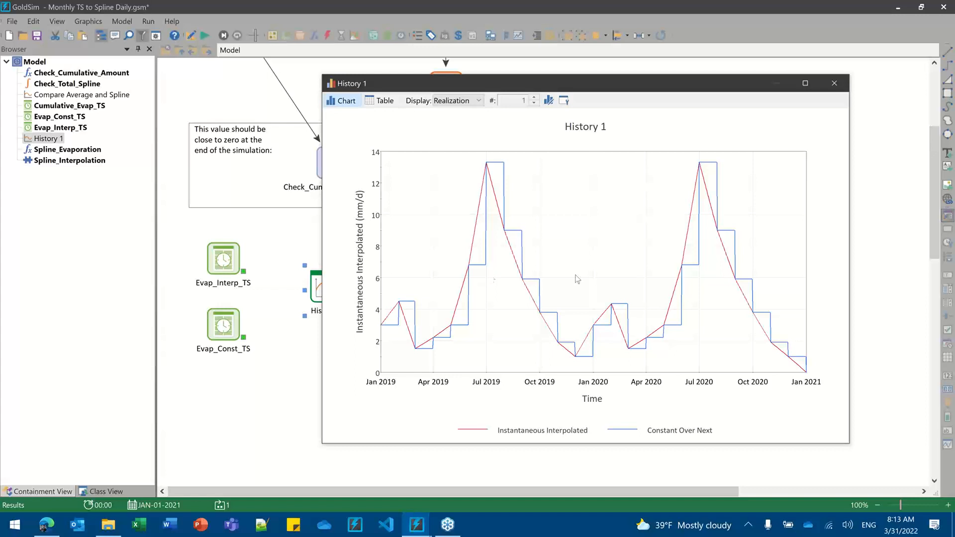
click(834, 83)
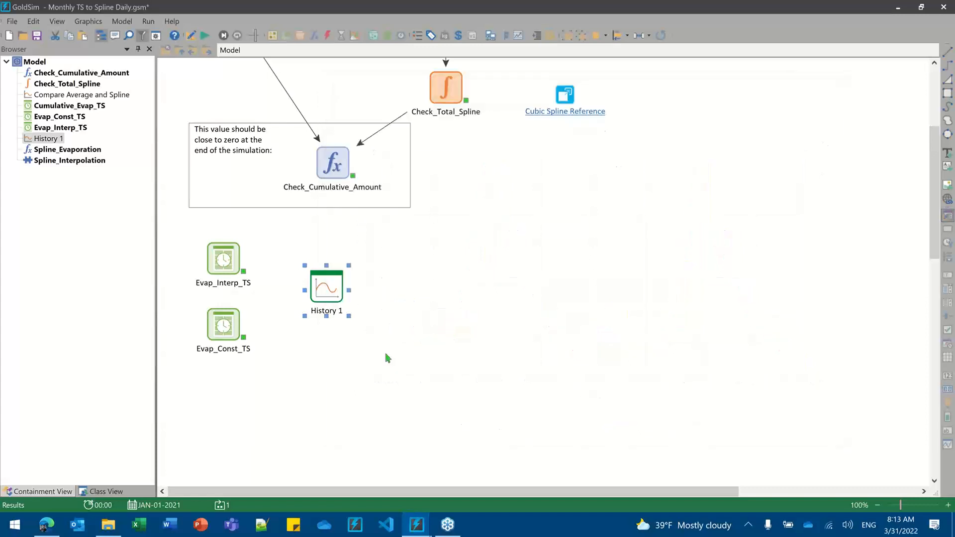
Step: Delete all model results and return to edit mode
click(386, 356)
click(191, 35)
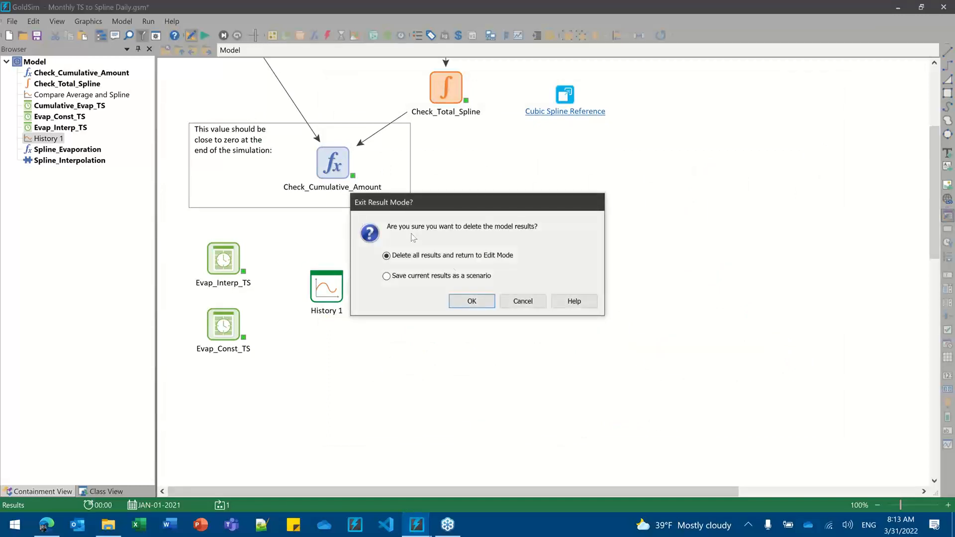
click(460, 301)
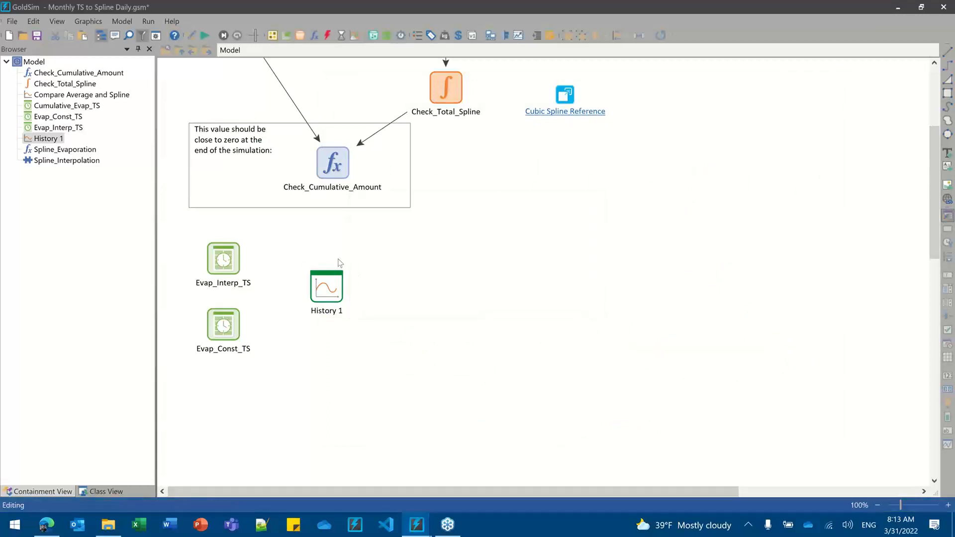
Step: Set the simulation's reporting steps to Major Period only with a monthly major period labelled Month
click(156, 36)
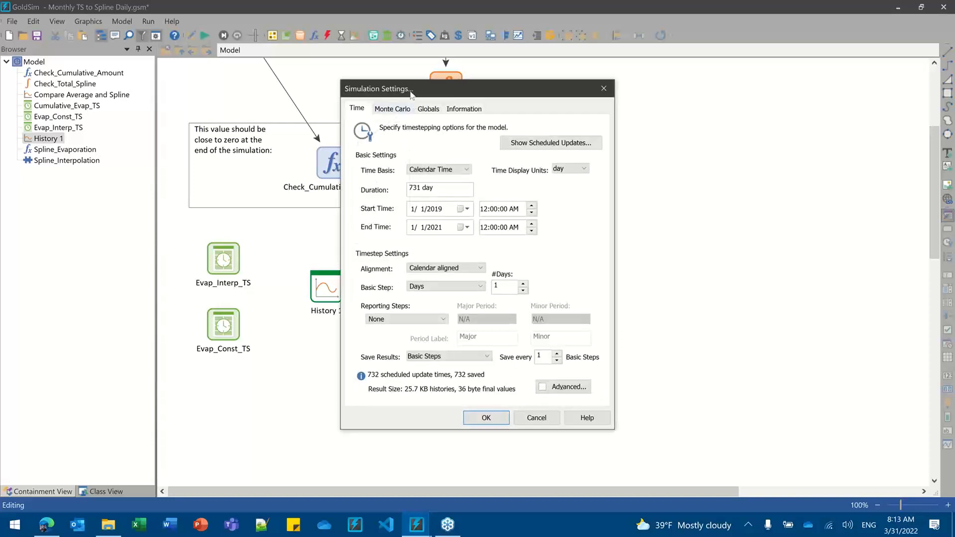
drag(410, 92, 481, 86)
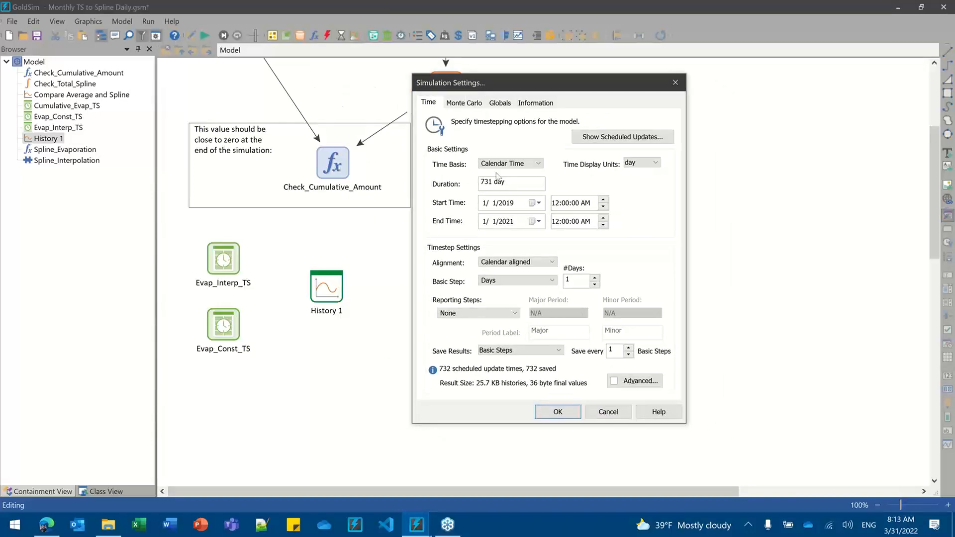
click(460, 314)
click(465, 327)
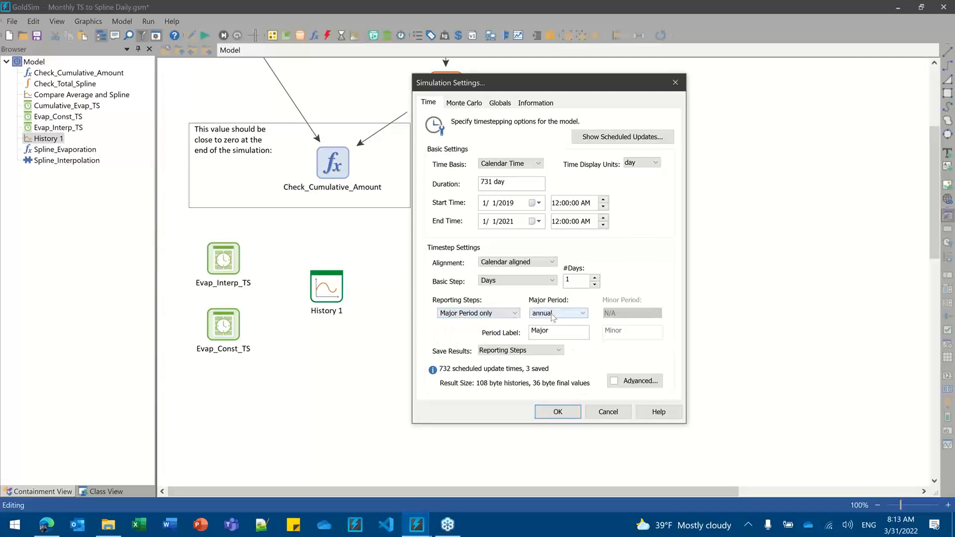
click(554, 314)
click(561, 339)
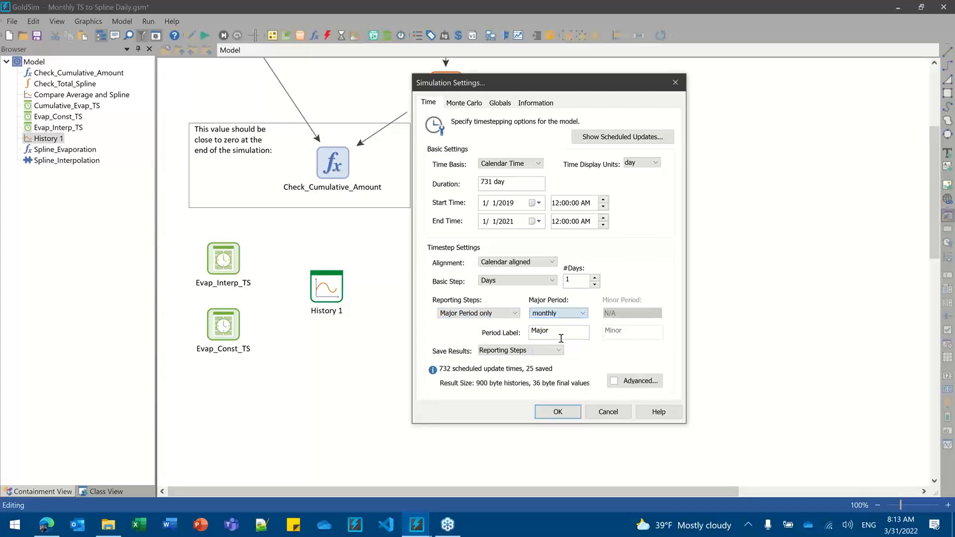
double_click(561, 339)
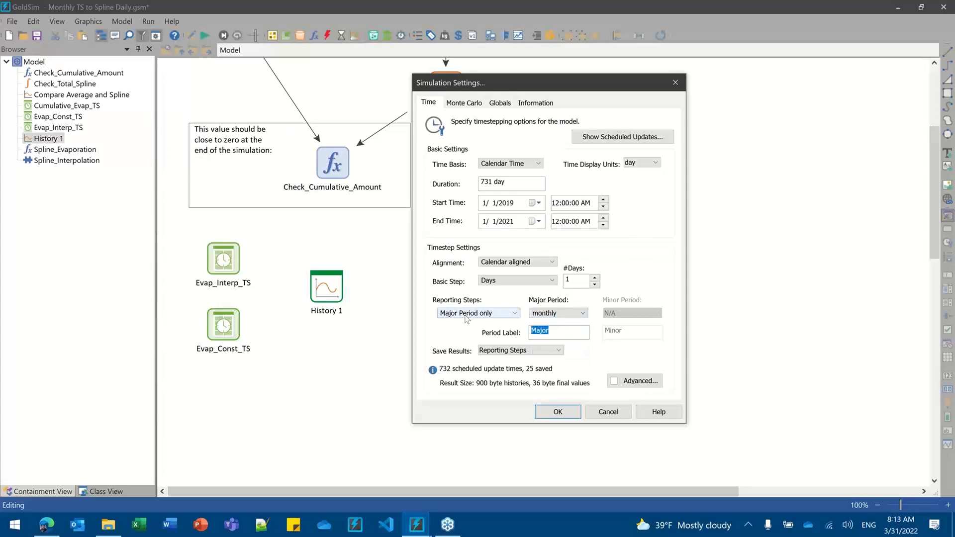
text(Month)
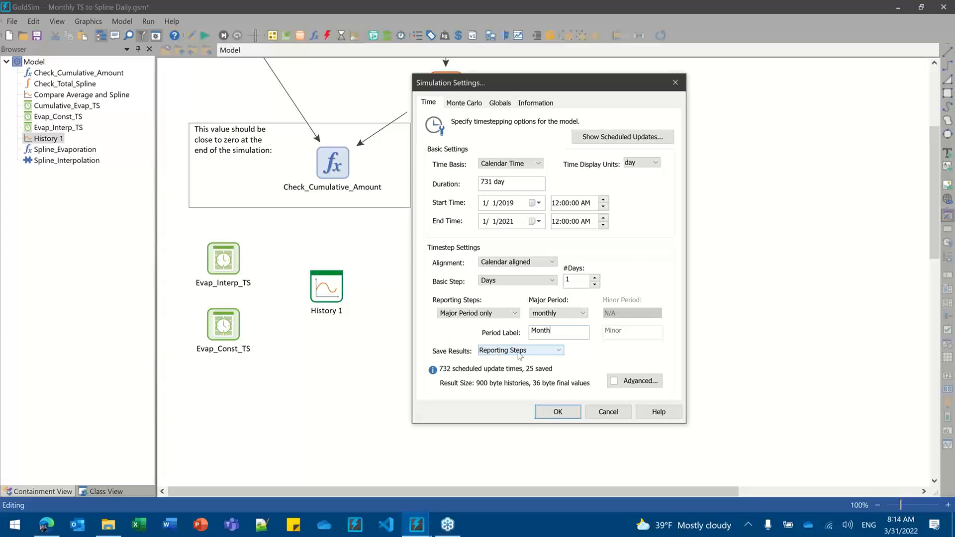
Step: Examine the scheduled updates list to see which dates are monthly reporting periods and how they are labelled
click(644, 142)
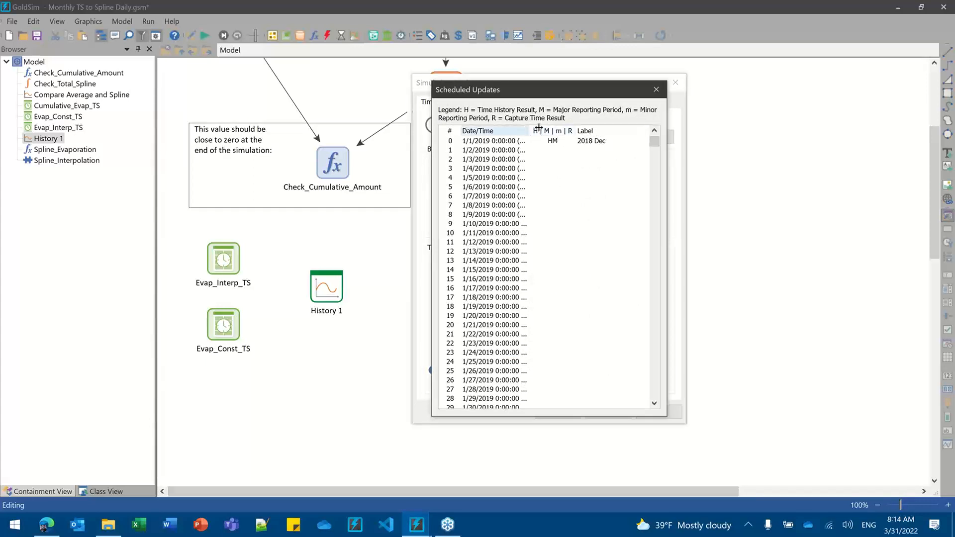
drag(533, 123, 574, 128)
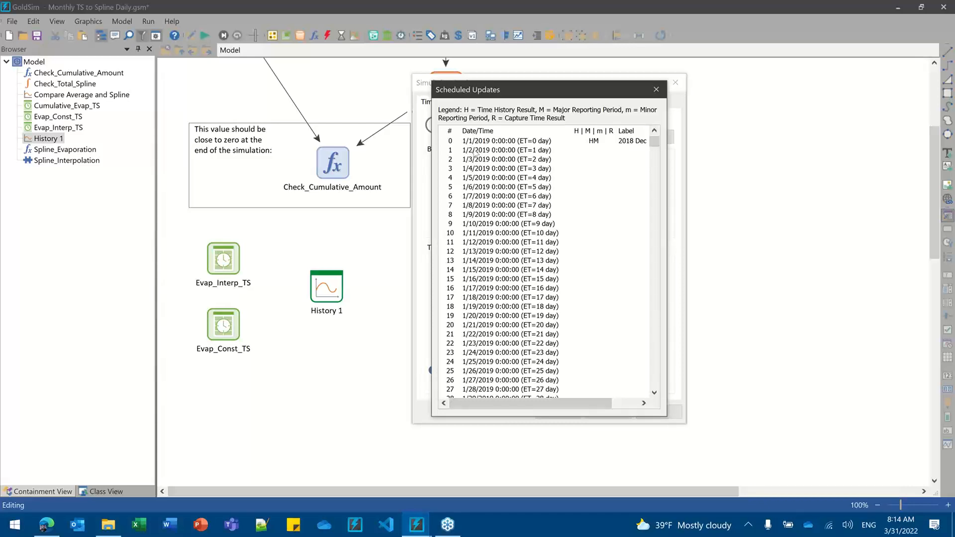
drag(539, 95, 632, 76)
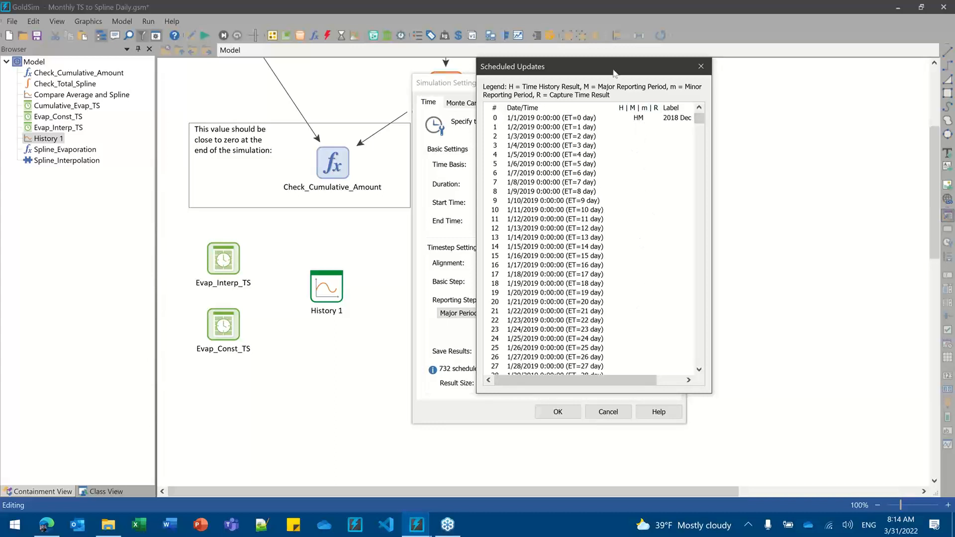
drag(613, 71, 653, 69)
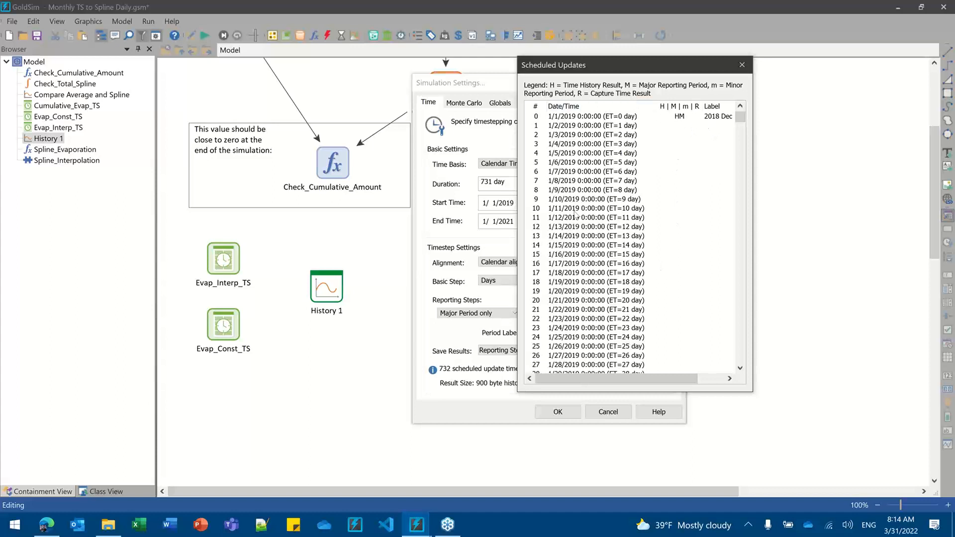
drag(742, 115, 741, 124)
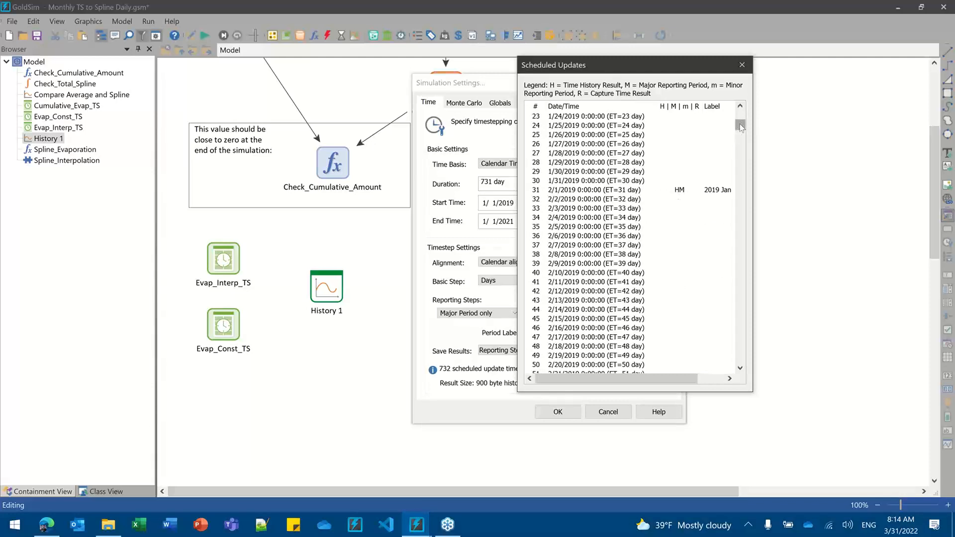
mouse_move(741, 125)
mouse_down()
mouse_move(749, 300)
mouse_move(755, 113)
mouse_up()
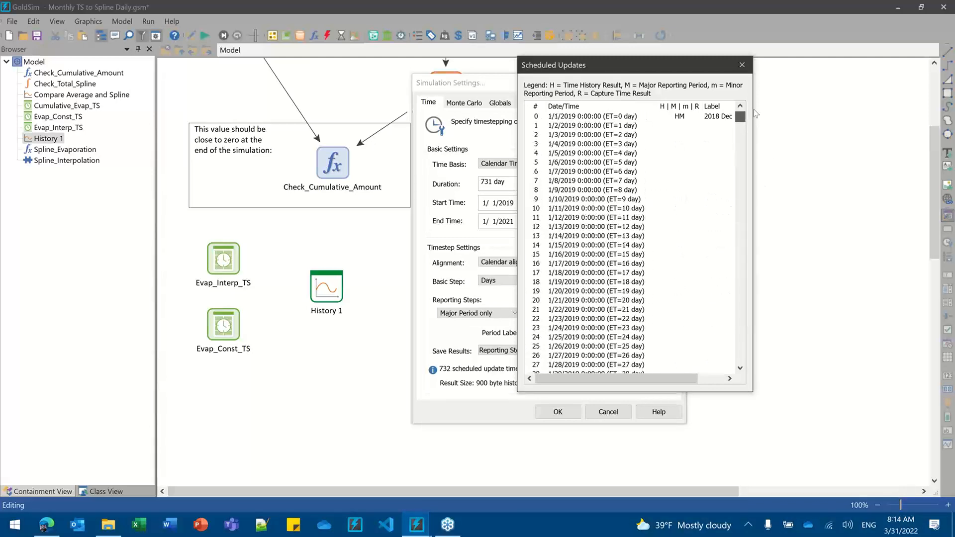
click(742, 66)
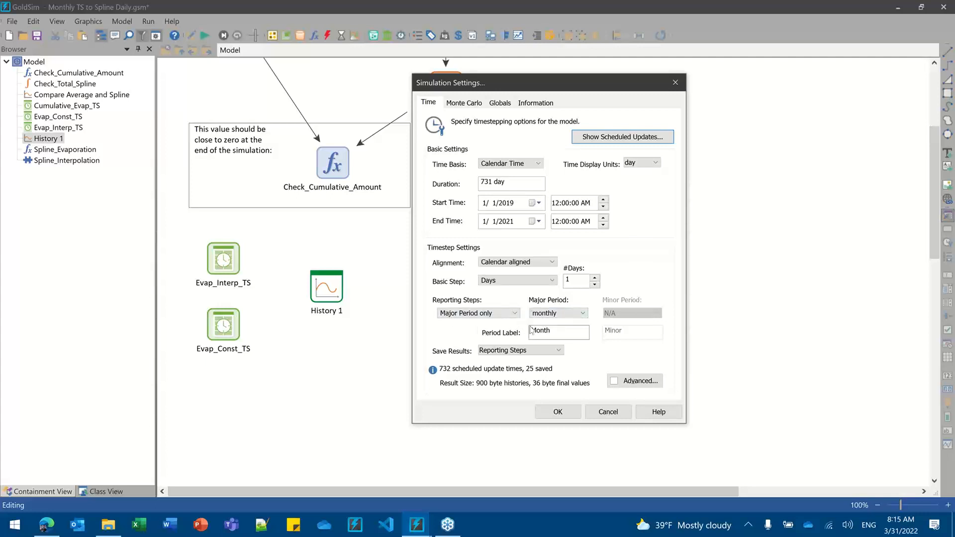
Step: Save results at Reporting & Basic Steps, saving every 1 basic step, and apply the simulation settings
click(493, 352)
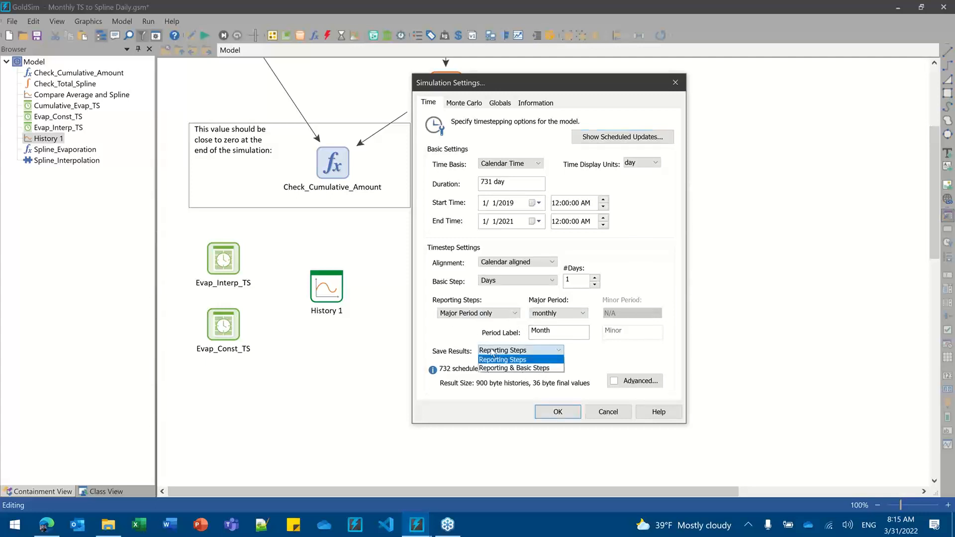
click(494, 368)
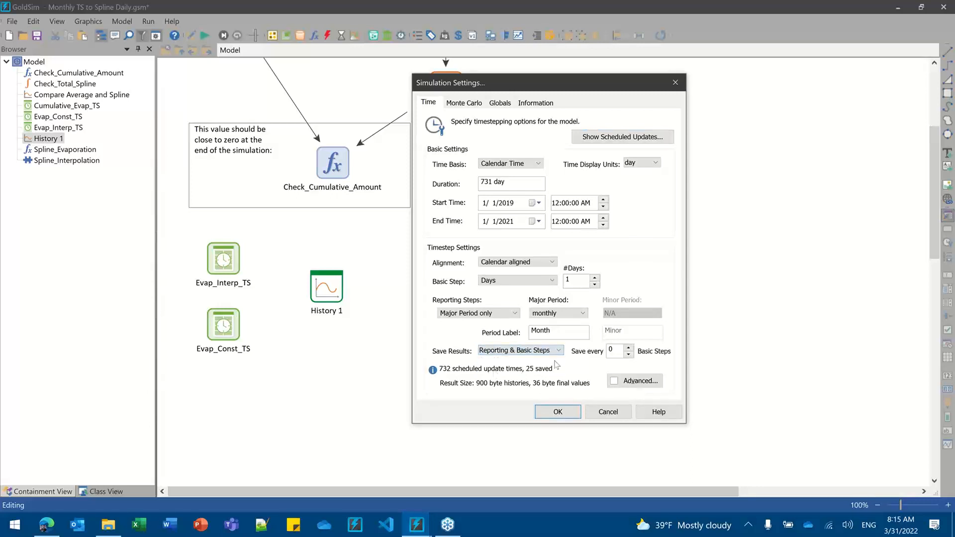
click(629, 353)
click(628, 349)
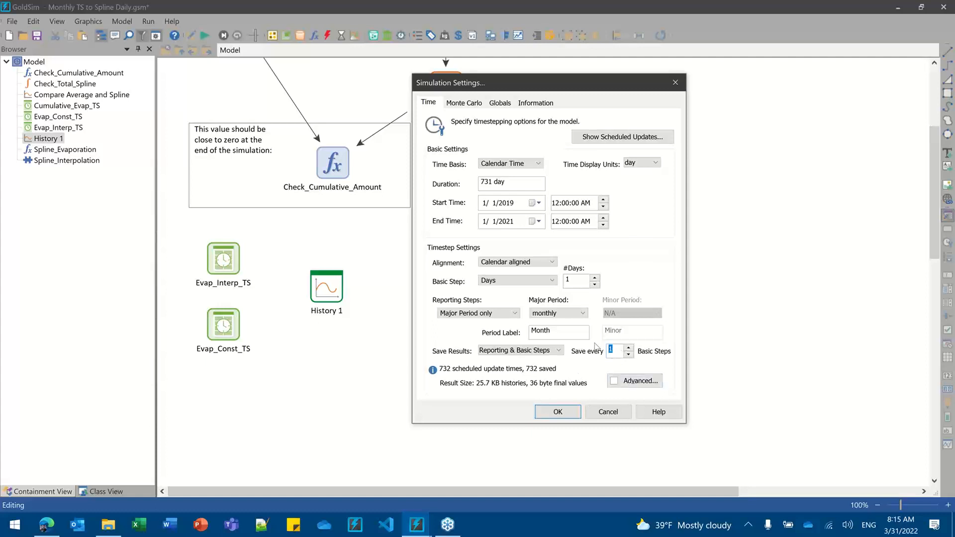
click(557, 411)
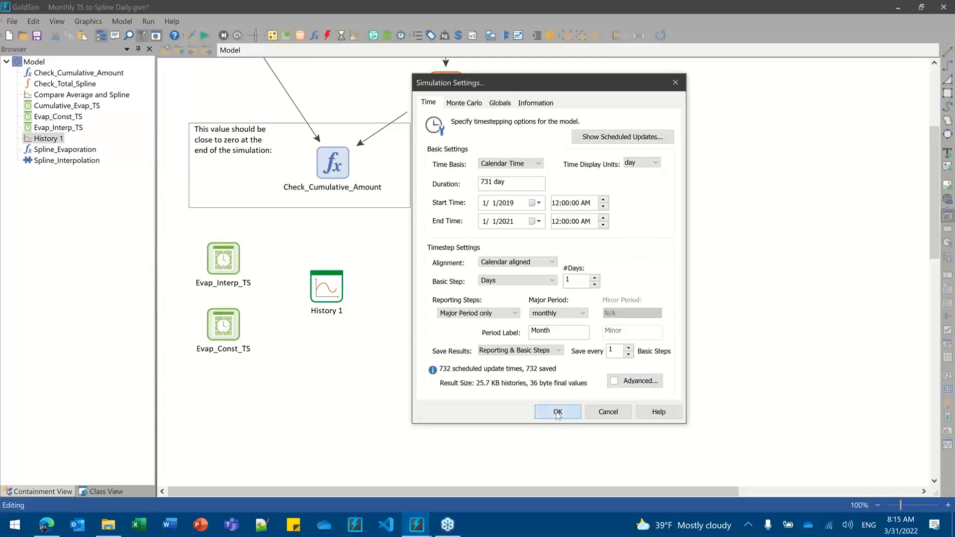
Step: Move History 1 up beside Evap_Interp_TS and place a duplicate of it beside Evap_Const_TS
click(337, 278)
drag(329, 291, 323, 256)
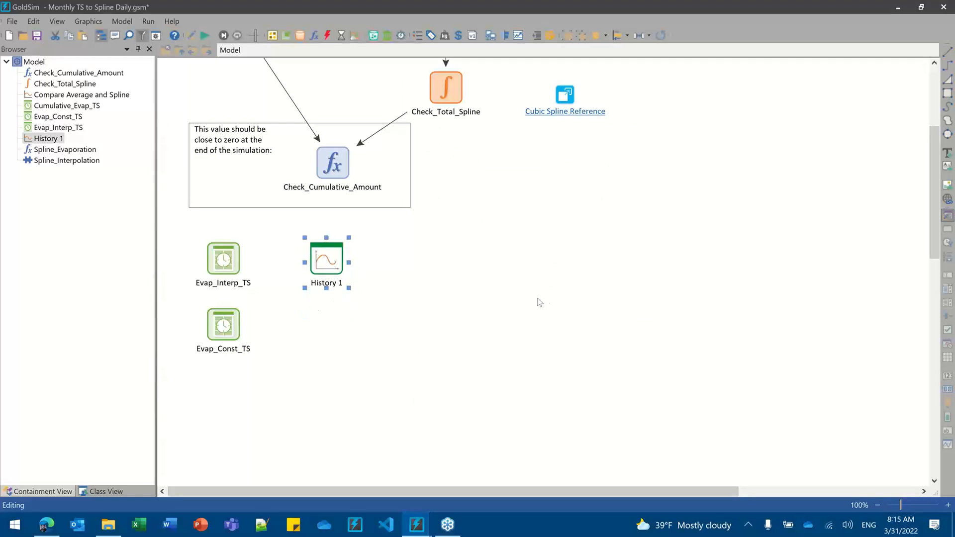
key(ctrl+v)
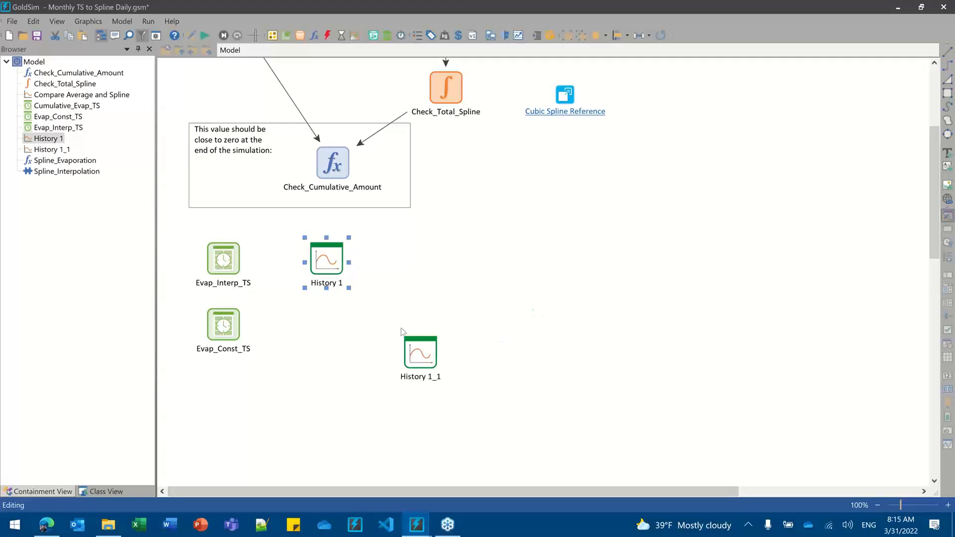
drag(421, 354, 327, 326)
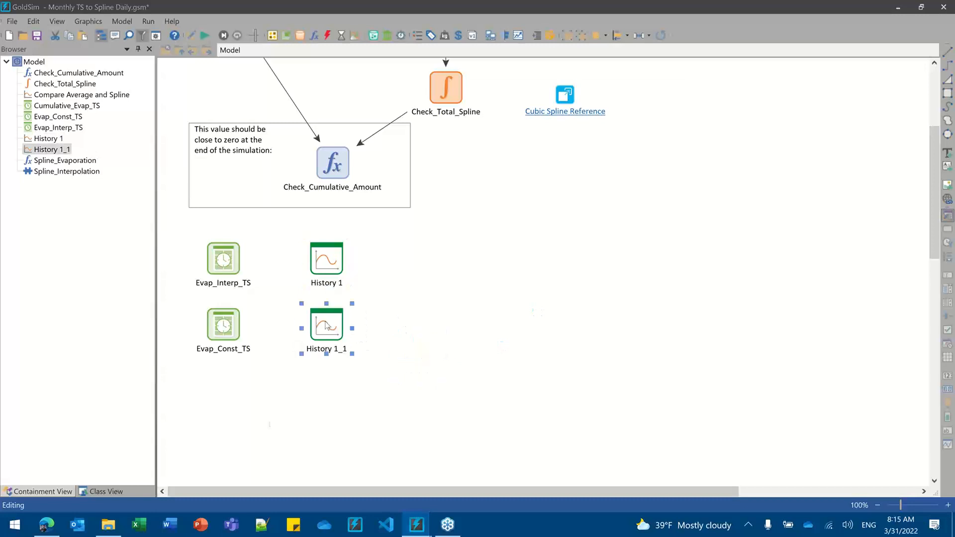
Step: Rename the duplicated time history result as Period History and set its time display to Reporting Periods
double_click(326, 326)
drag(390, 89, 491, 89)
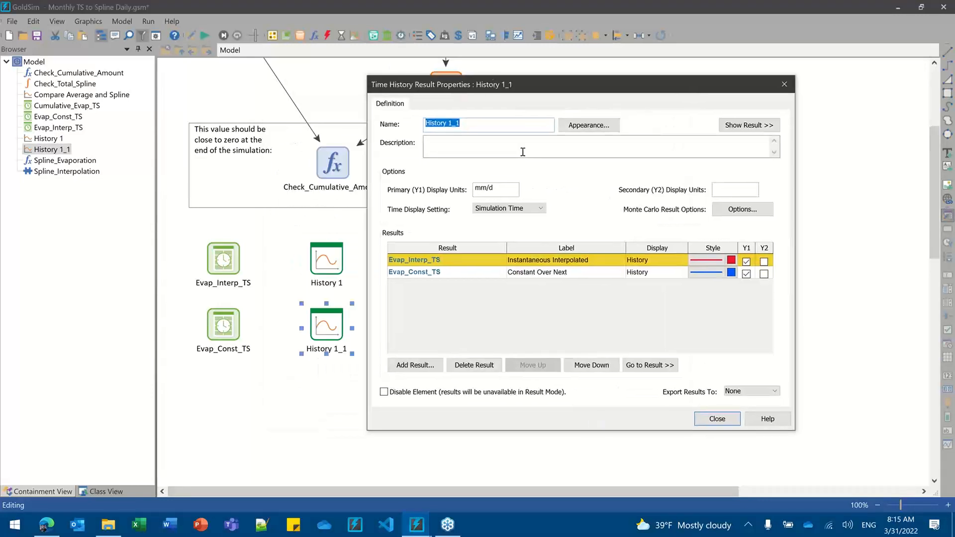
text(Period)
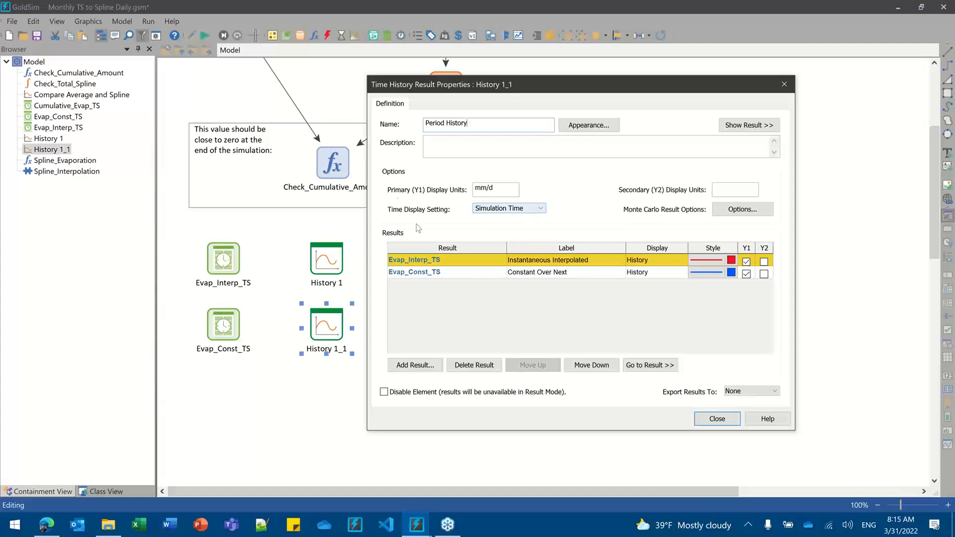
click(511, 209)
click(506, 227)
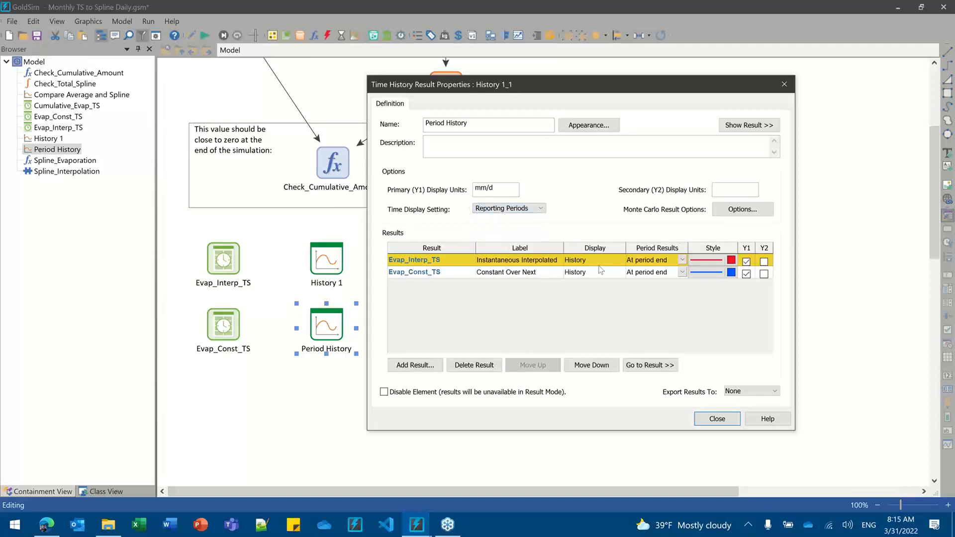
Step: Set the period results of both Evap_Interp_TS and Evap_Const_TS to Cumulative in Period History
click(682, 261)
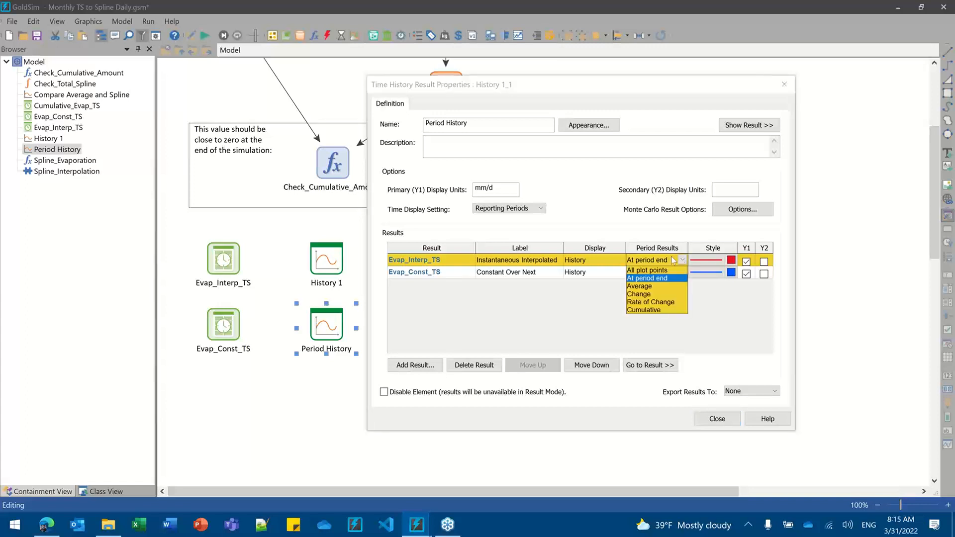
click(642, 310)
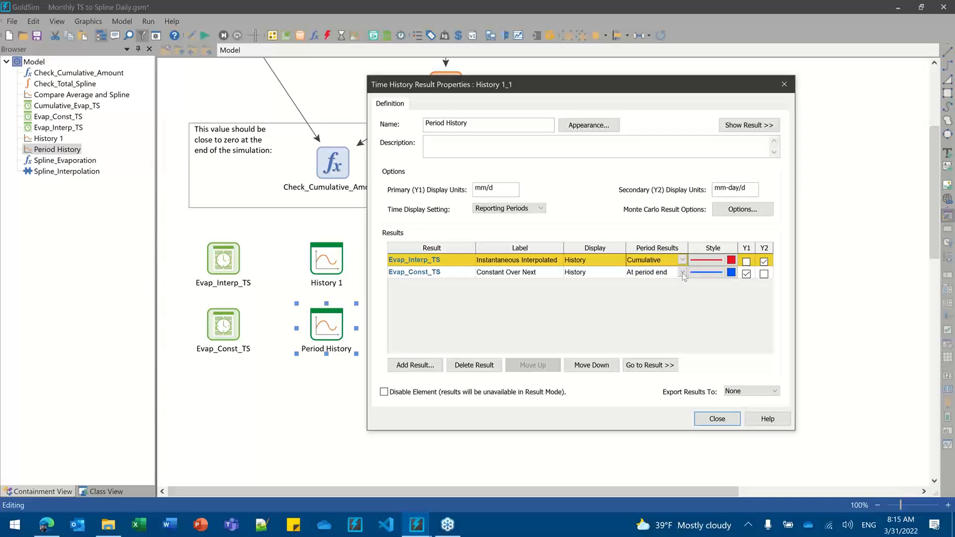
click(683, 272)
click(643, 323)
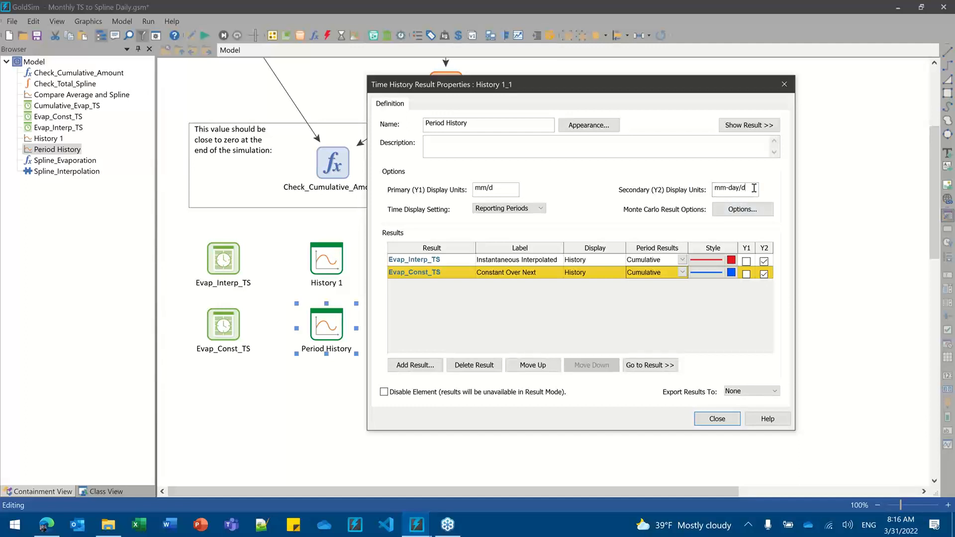
Step: Assign both Period History series to the Y1 axis and set the primary and secondary display units to mm
key(BackSpace)
key(BackSpace)
key(BackSpace)
key(BackSpace)
key(BackSpace)
key(BackSpace)
click(746, 261)
click(746, 273)
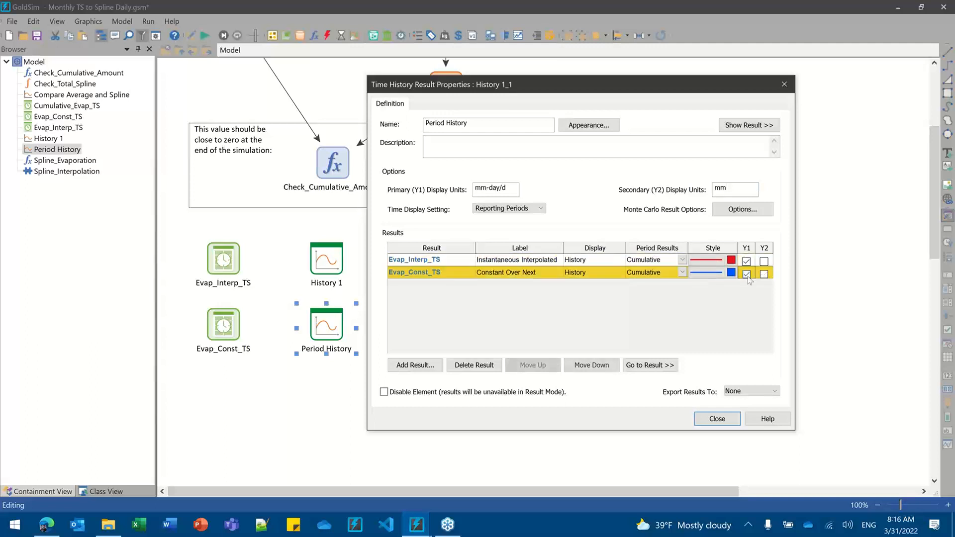
drag(512, 189, 491, 188)
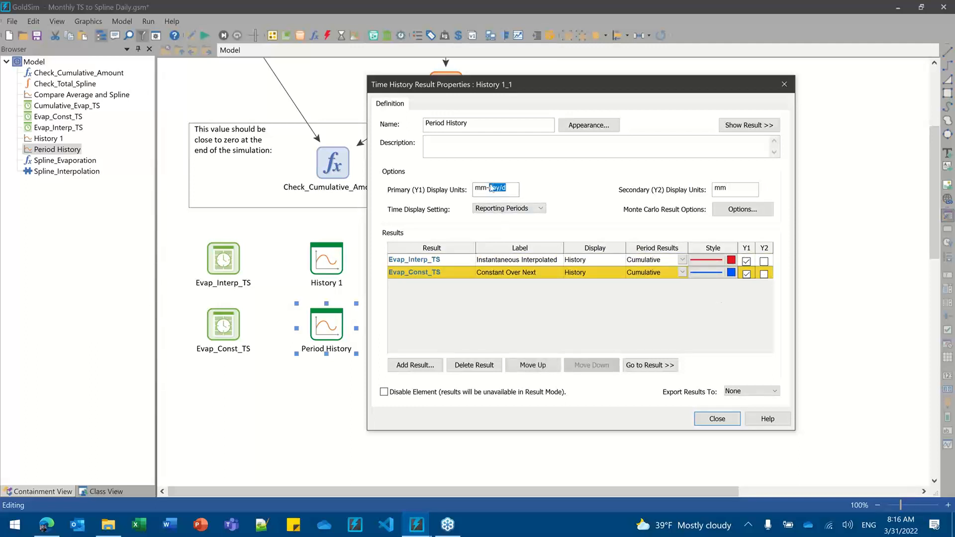
key(BackSpace)
click(720, 421)
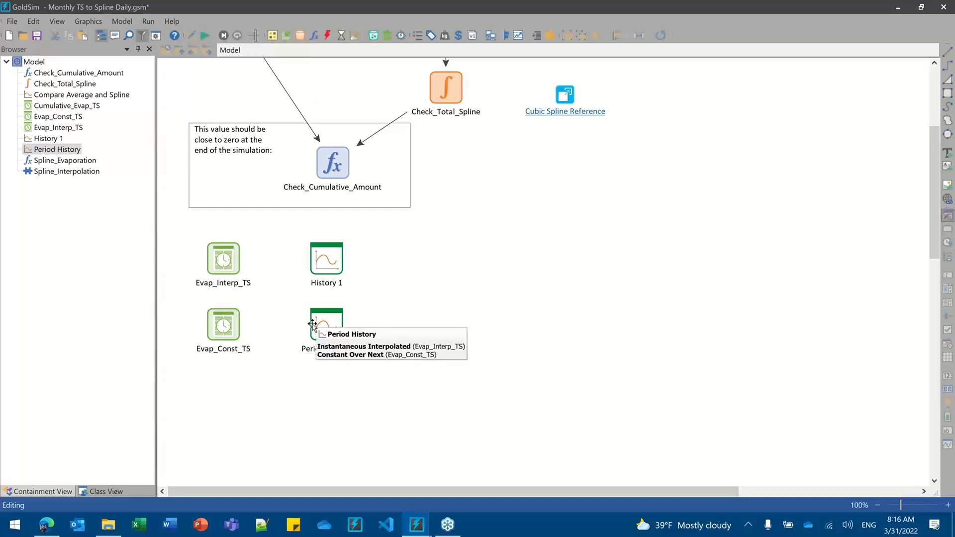
Step: Run the simulation and compare the monthly cumulative series in the Period History chart, including as a stepped plot
click(205, 36)
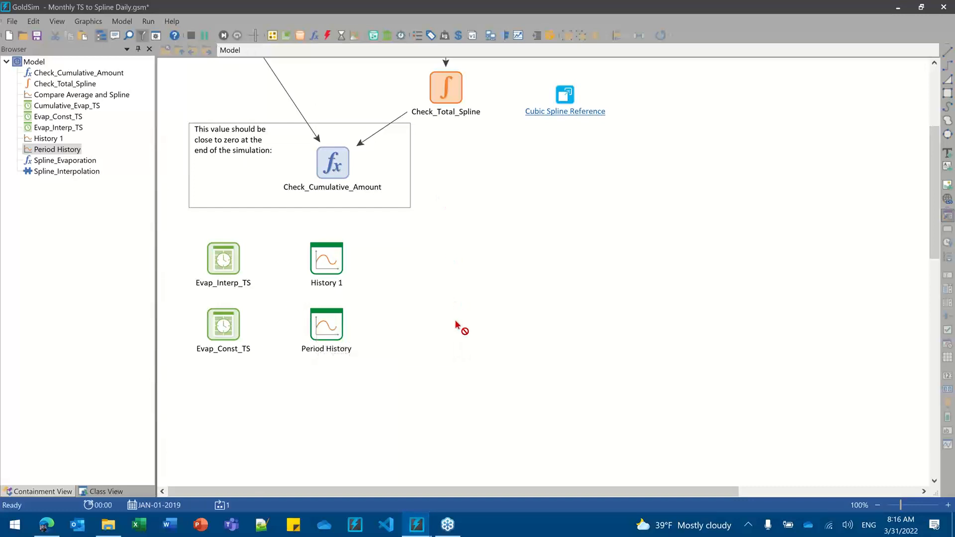
click(483, 284)
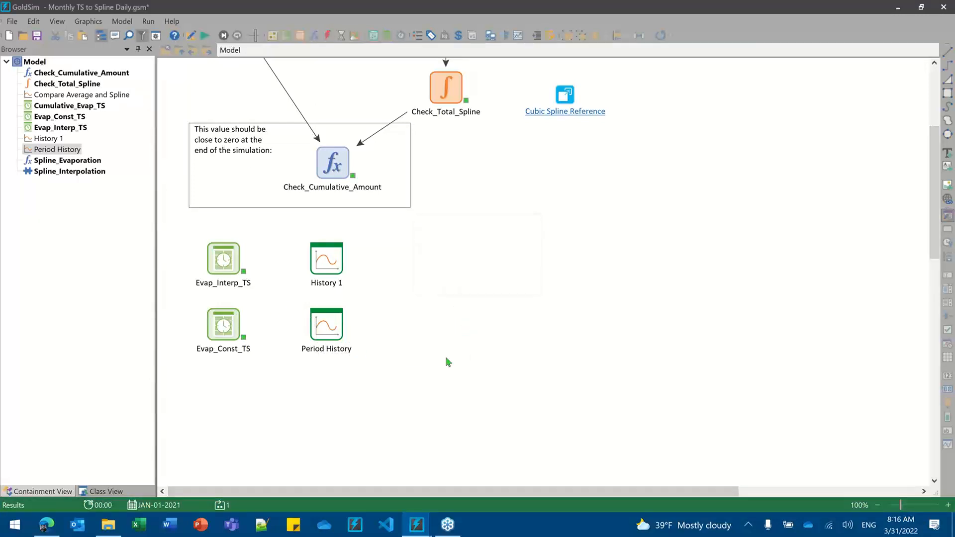
double_click(322, 319)
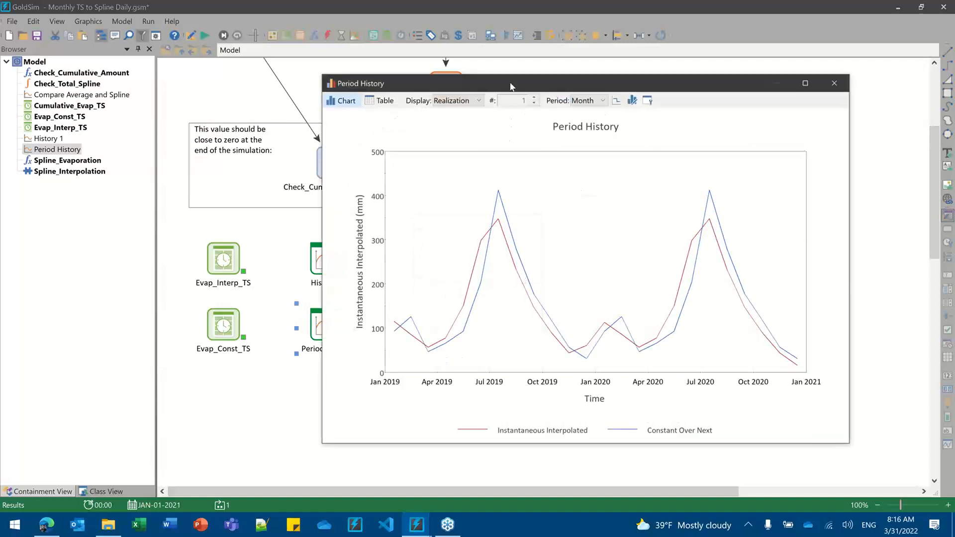
drag(514, 84, 535, 32)
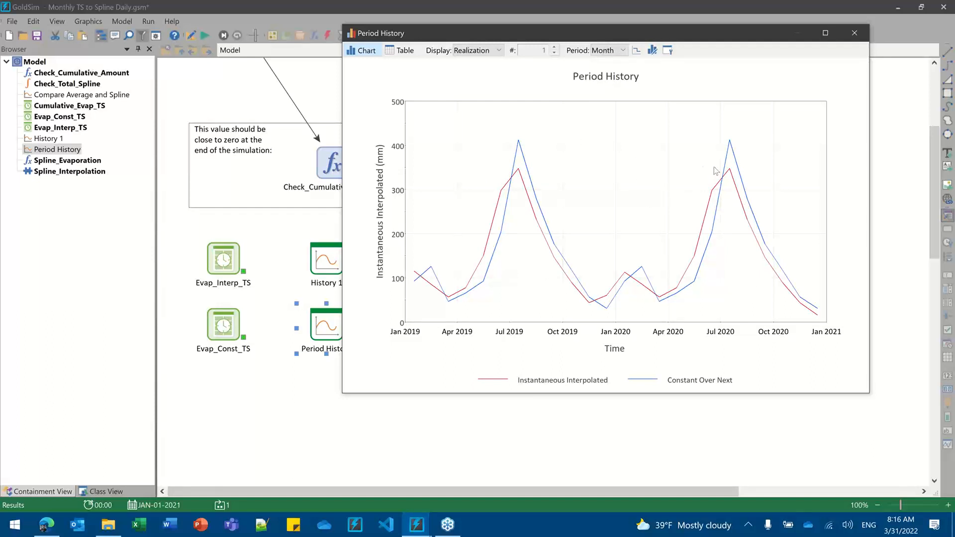
click(636, 52)
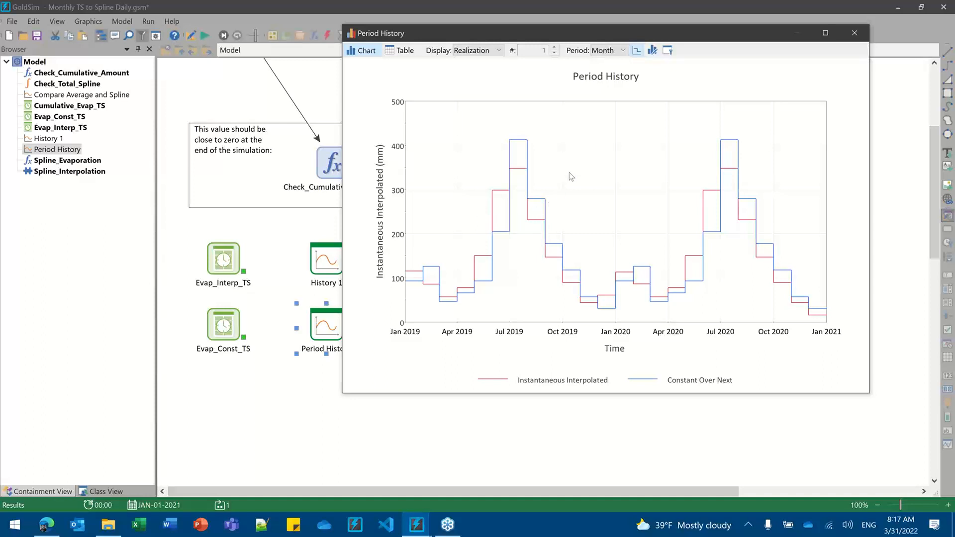
click(855, 34)
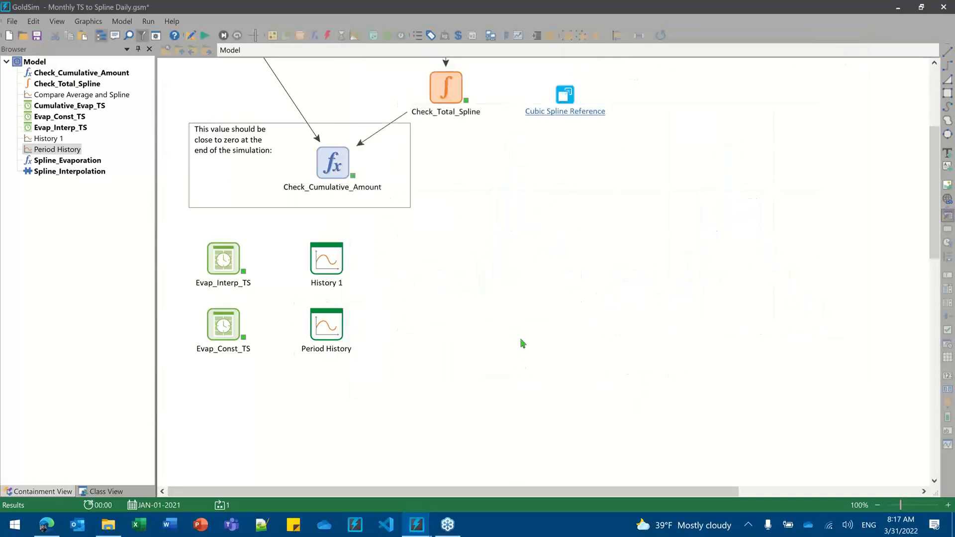
Step: Clear the results to return to edit mode and set the basic step to Calendar months with reporting steps None
key(F4)
key(Return)
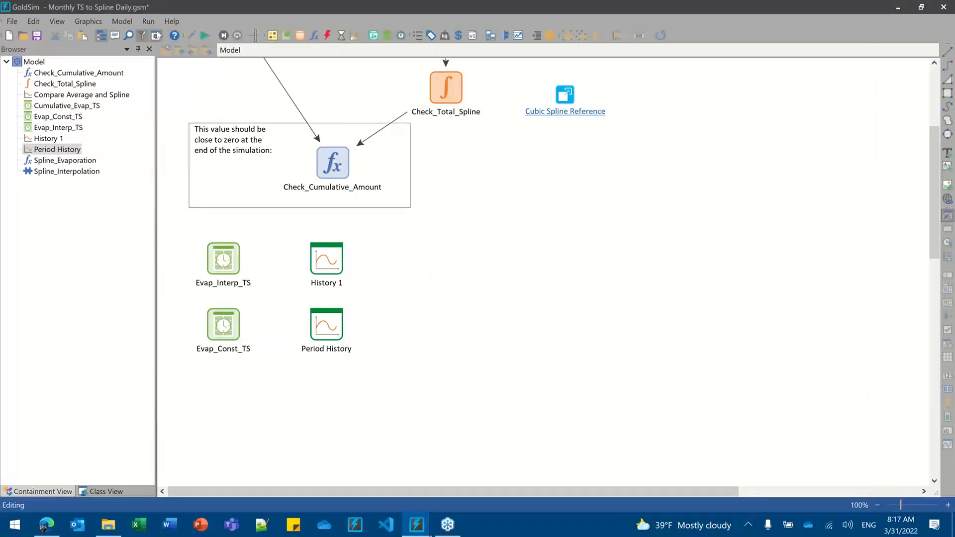
click(156, 35)
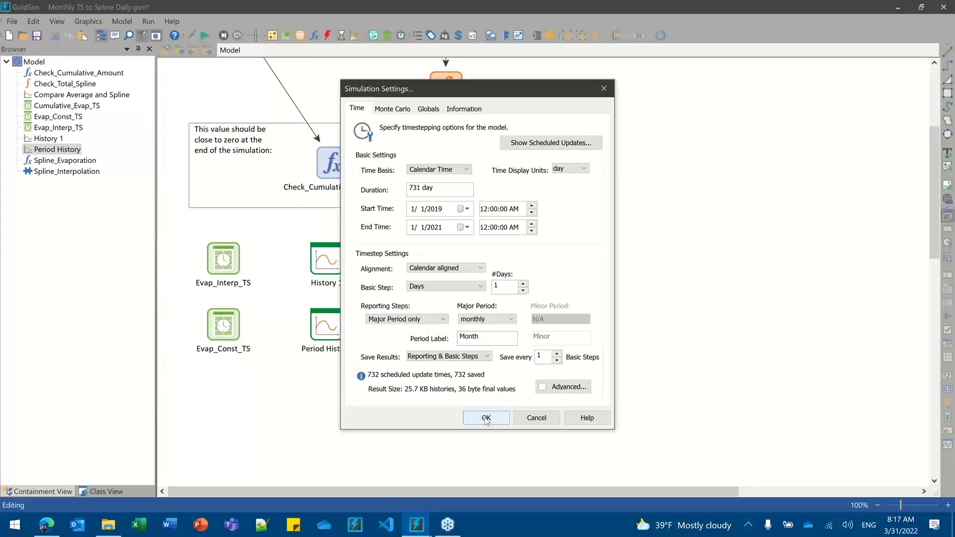
click(453, 287)
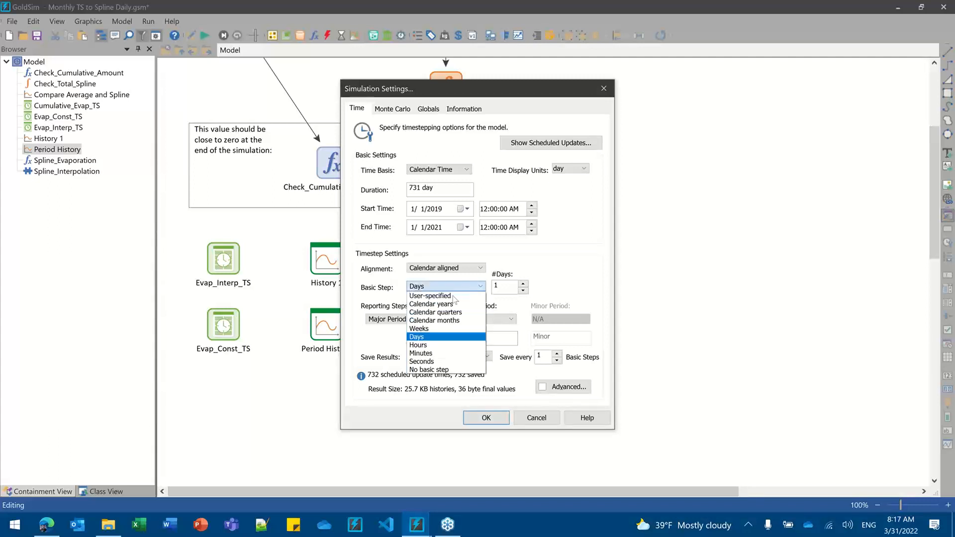
click(447, 321)
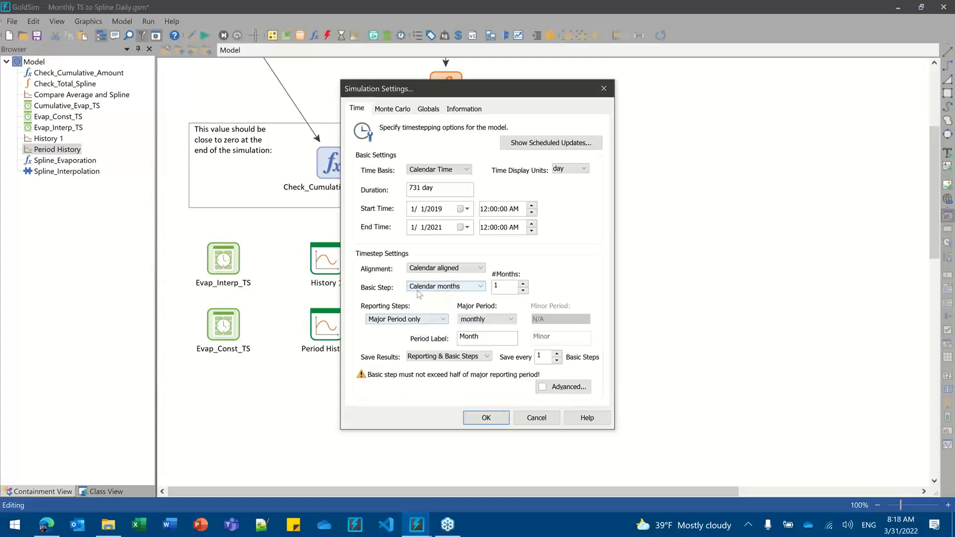
click(431, 319)
click(413, 328)
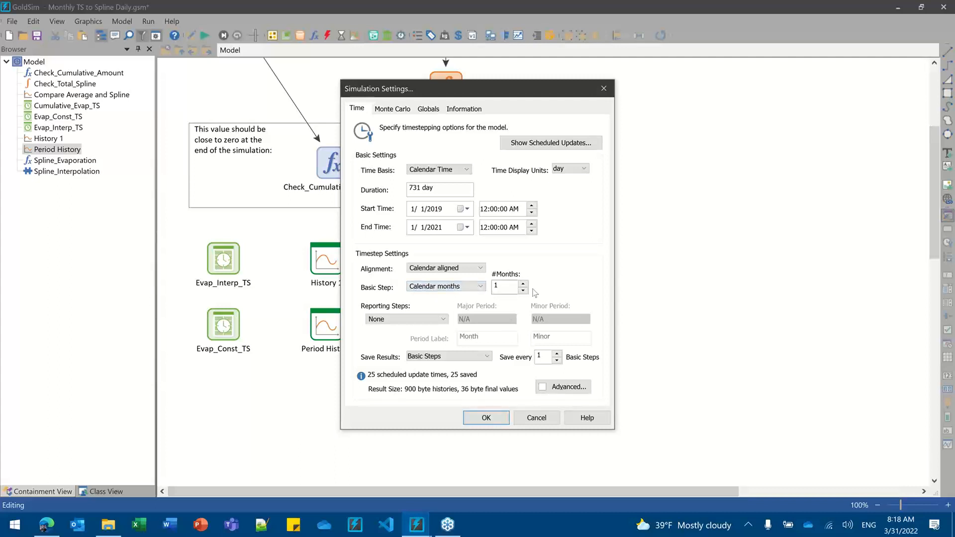
click(486, 417)
Step: Delete the Period History result element from the model
click(319, 321)
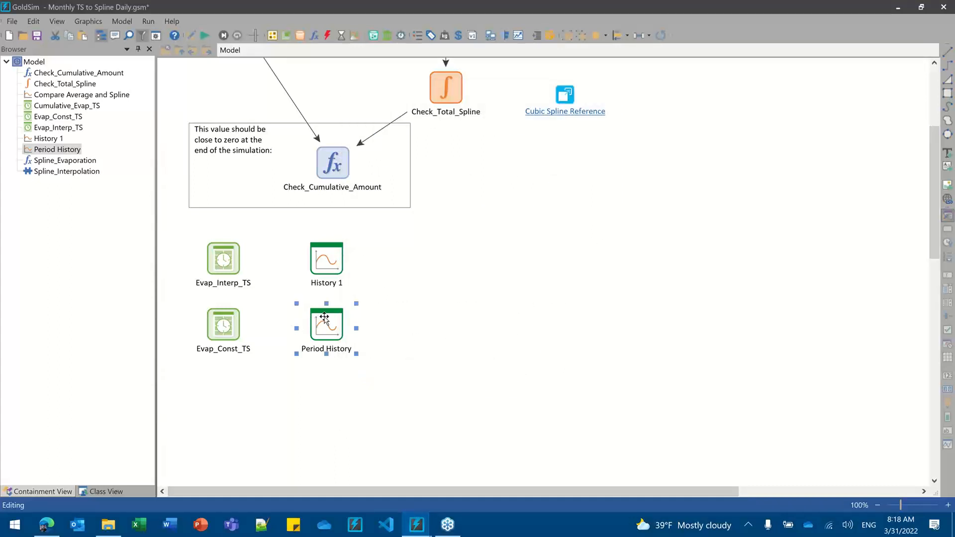
key(Delete)
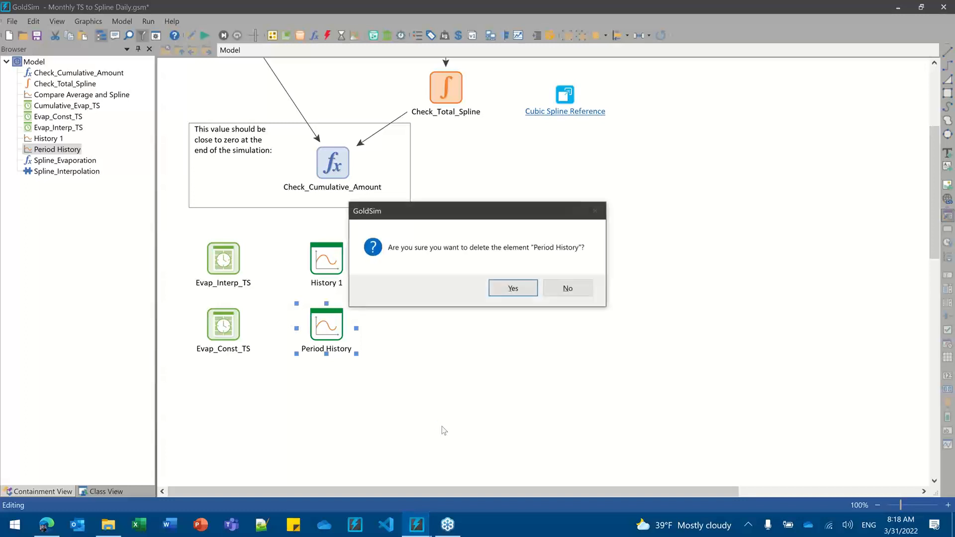
click(512, 288)
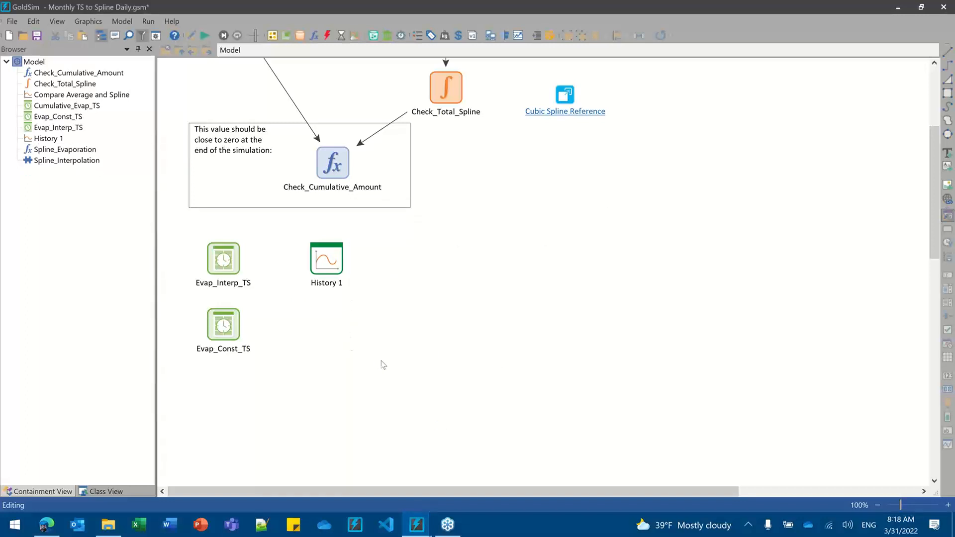
Step: Add a Timed Event element to the model in the empty space beside History 1
click(328, 35)
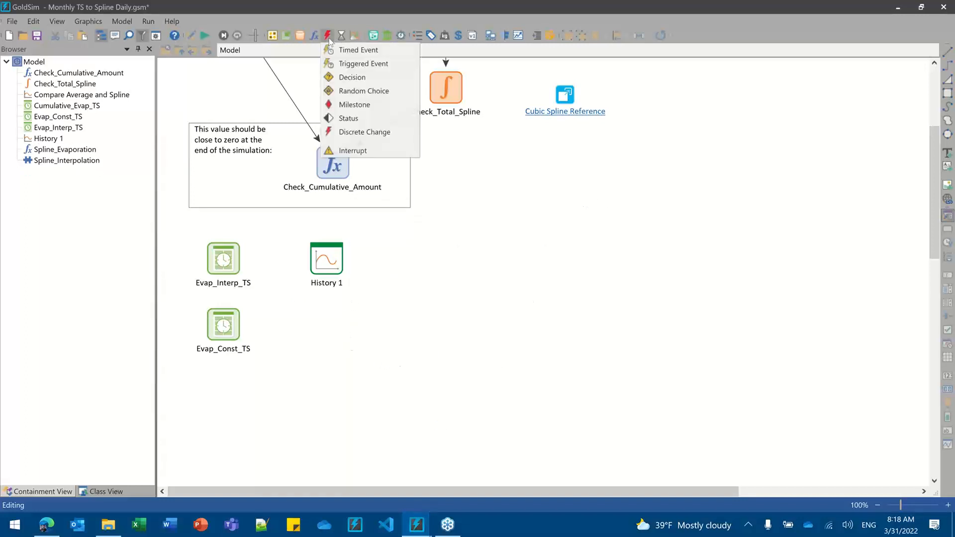
click(349, 50)
click(587, 345)
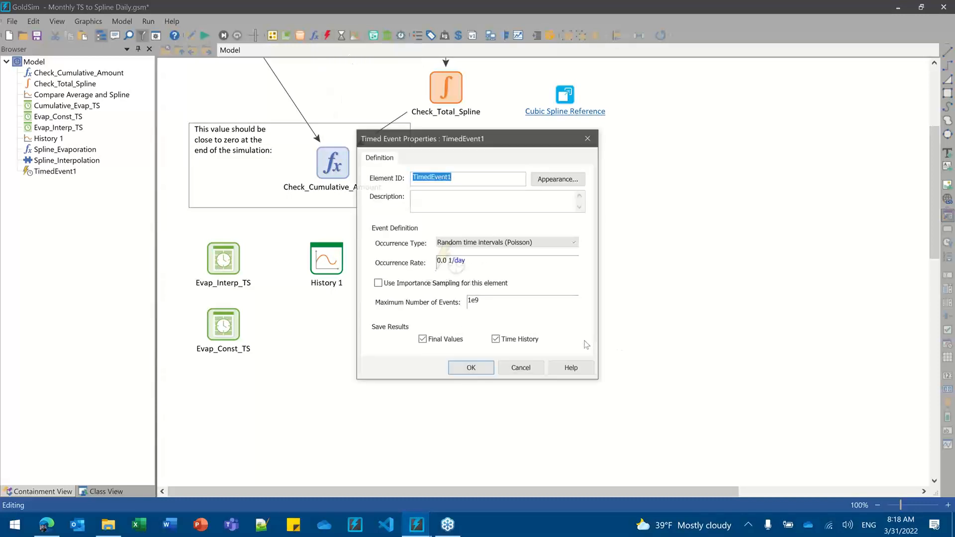
drag(469, 142, 598, 159)
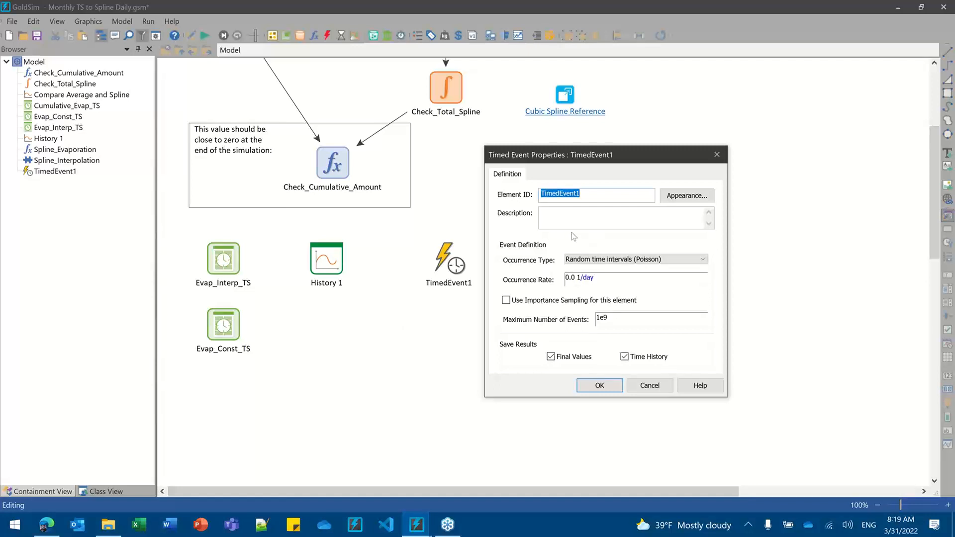
mouse_move(589, 158)
mouse_down()
mouse_move(604, 160)
mouse_move(596, 144)
mouse_up()
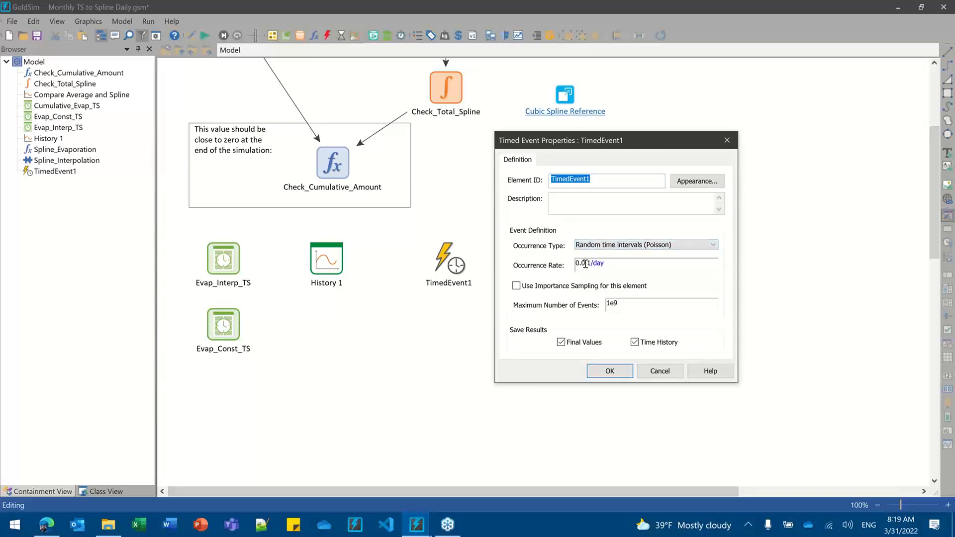
Step: Set the timed event's occurrence rate to 1 1/mon, keeping random Poisson time intervals
drag(586, 264, 555, 265)
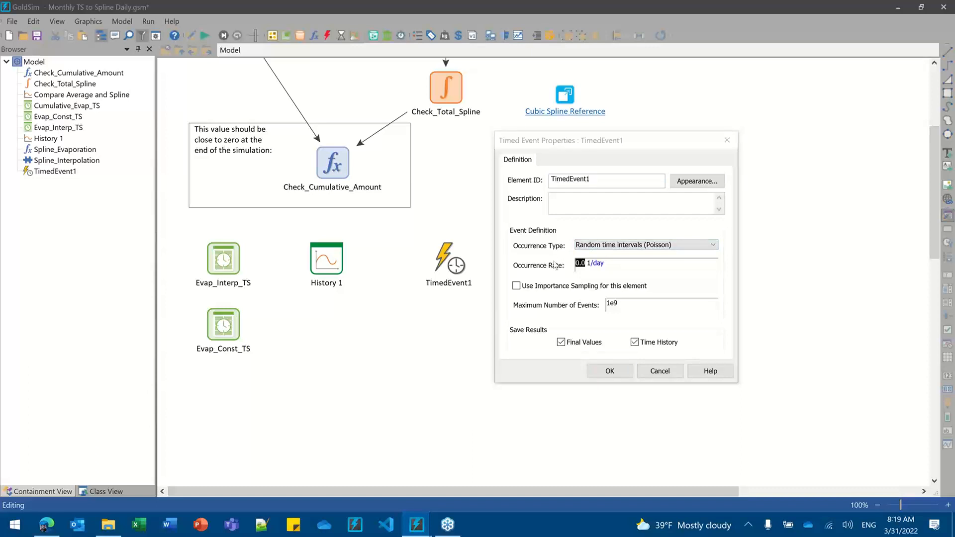
text(1)
click(614, 269)
key(BackSpace)
key(BackSpace)
key(BackSpace)
text(mon)
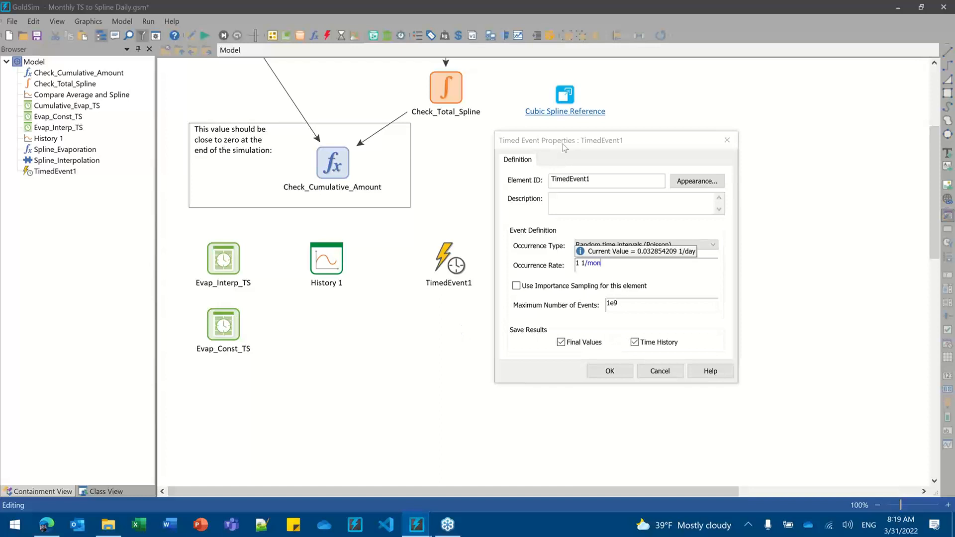
drag(563, 145, 549, 147)
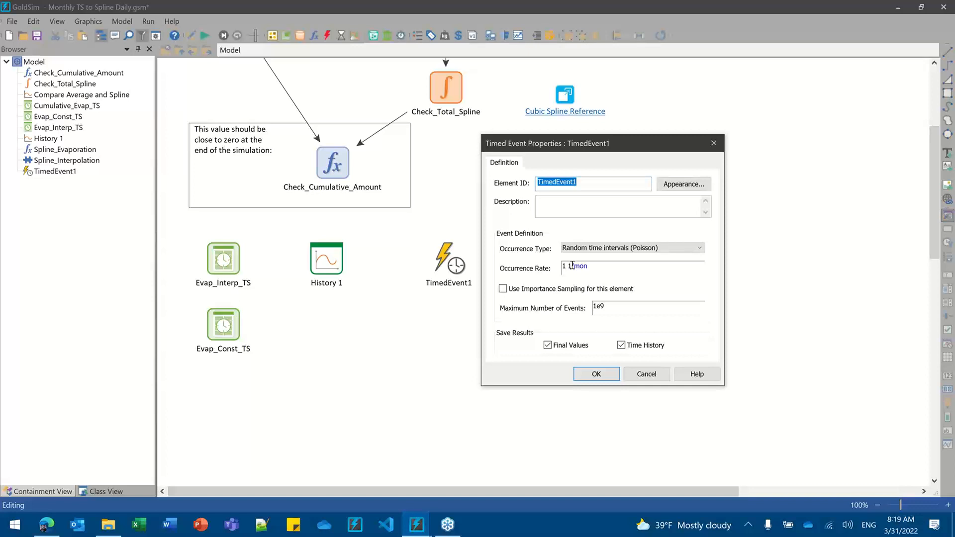
click(597, 373)
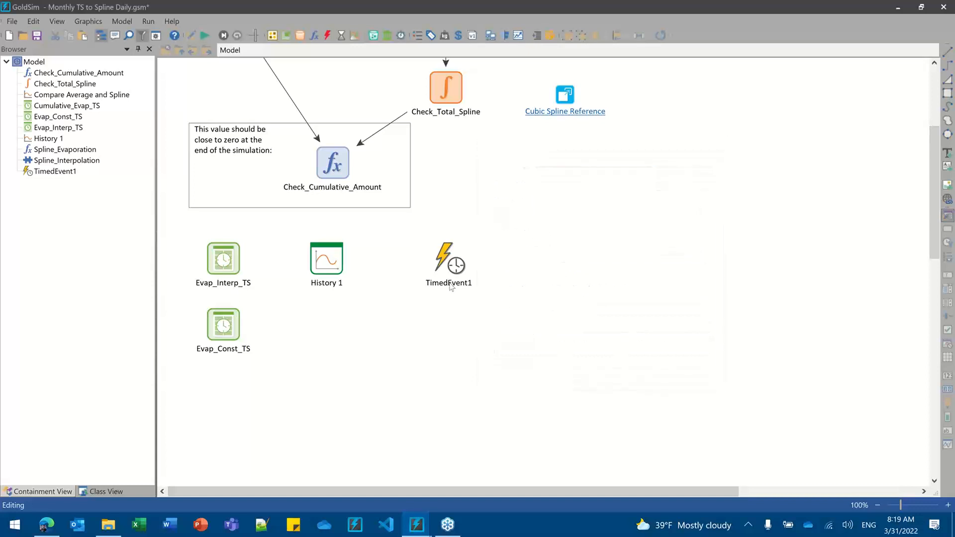
Step: Include unscheduled updates (high resolution results) in scalar time histories through the advanced time settings
mouse_move(449, 269)
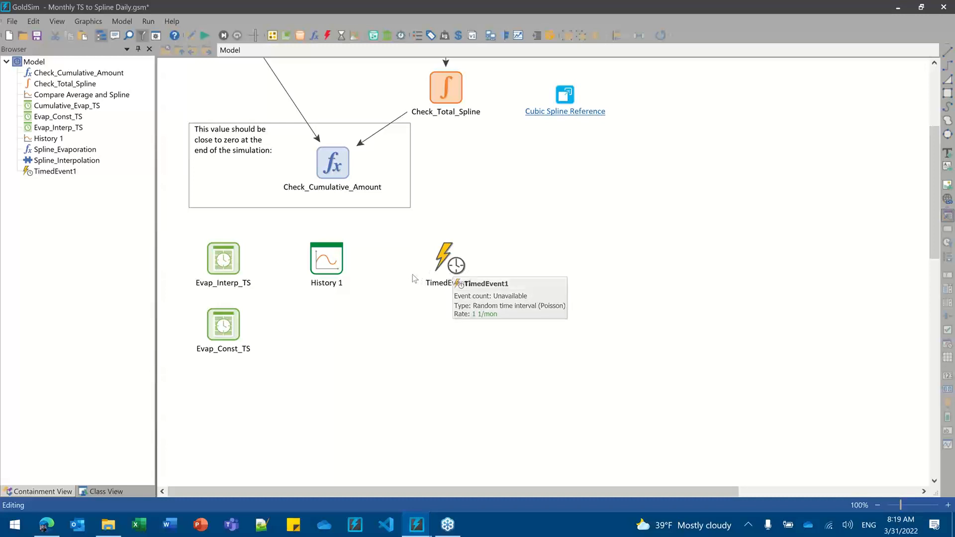
click(332, 167)
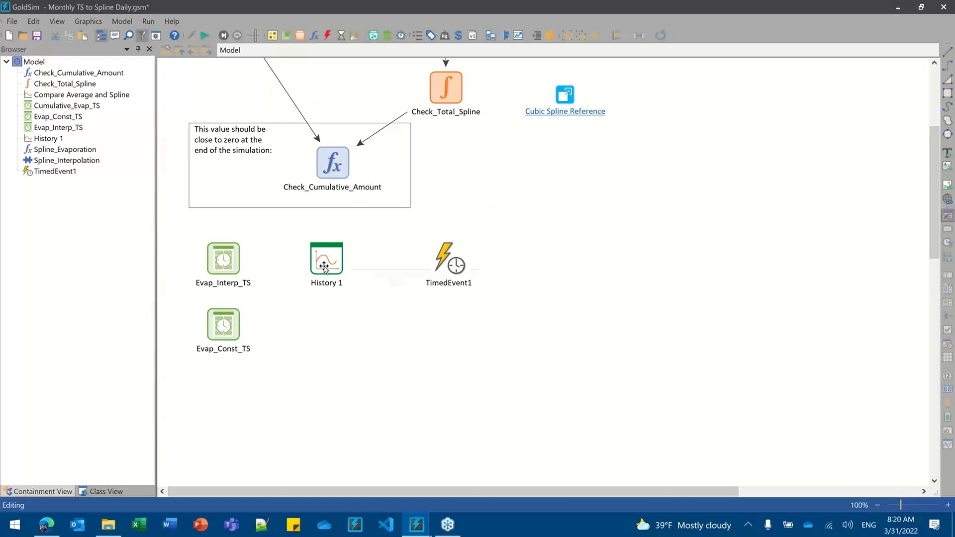
mouse_move(322, 266)
click(156, 36)
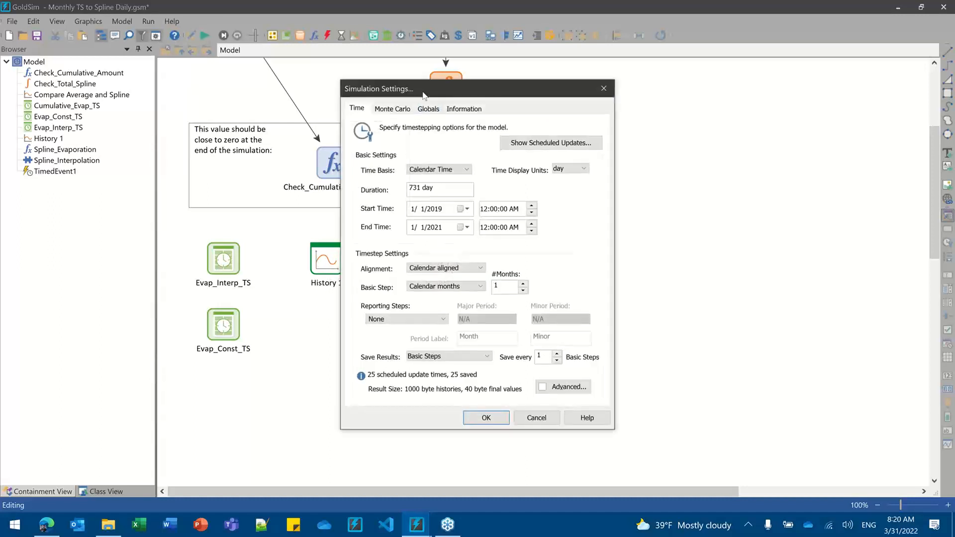
drag(417, 96, 489, 106)
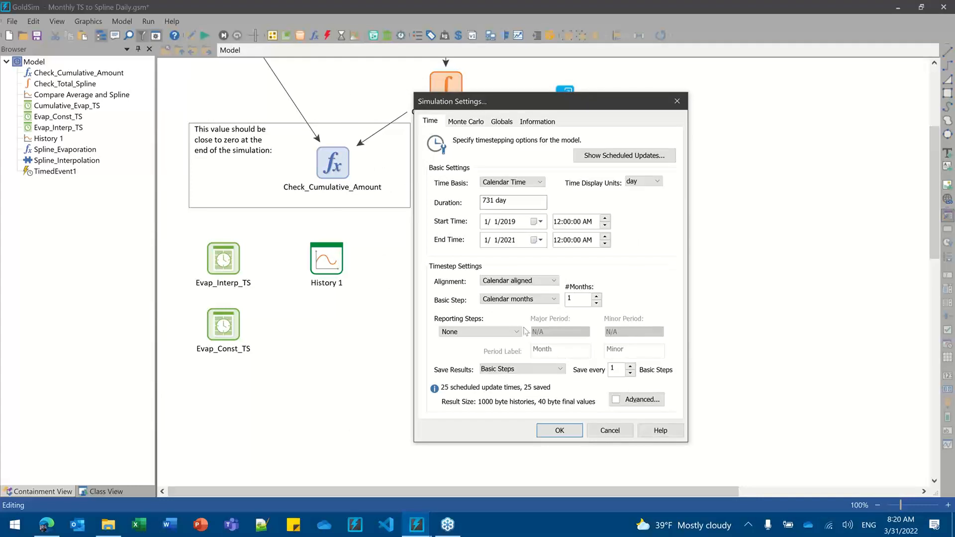
click(640, 401)
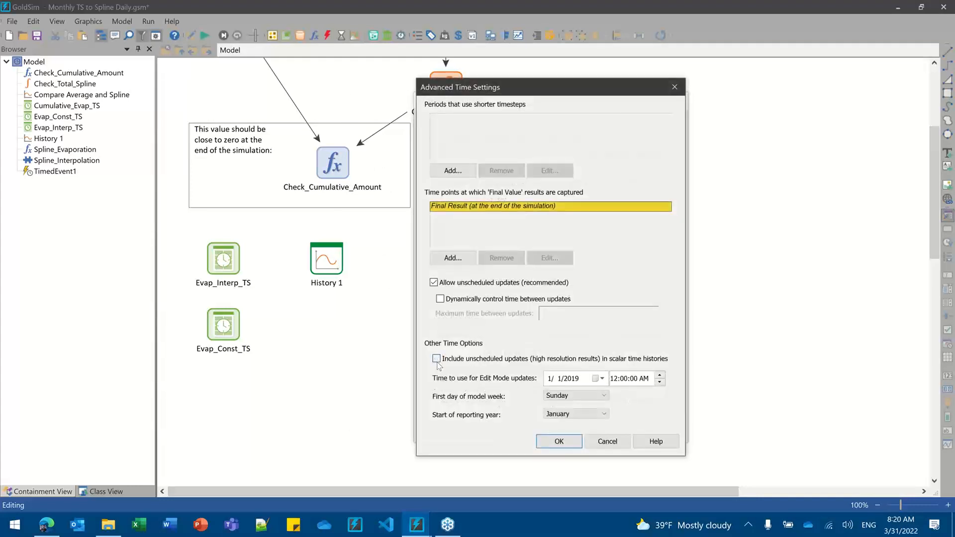
click(553, 443)
click(558, 431)
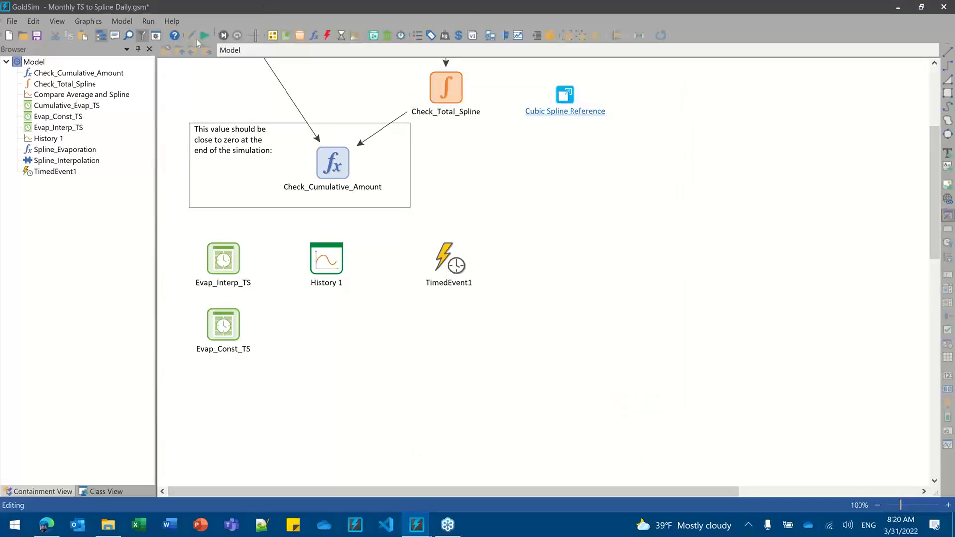
Step: Run the simulation and examine the high-resolution History 1 chart comparing the interpolated and constant series
key(F5)
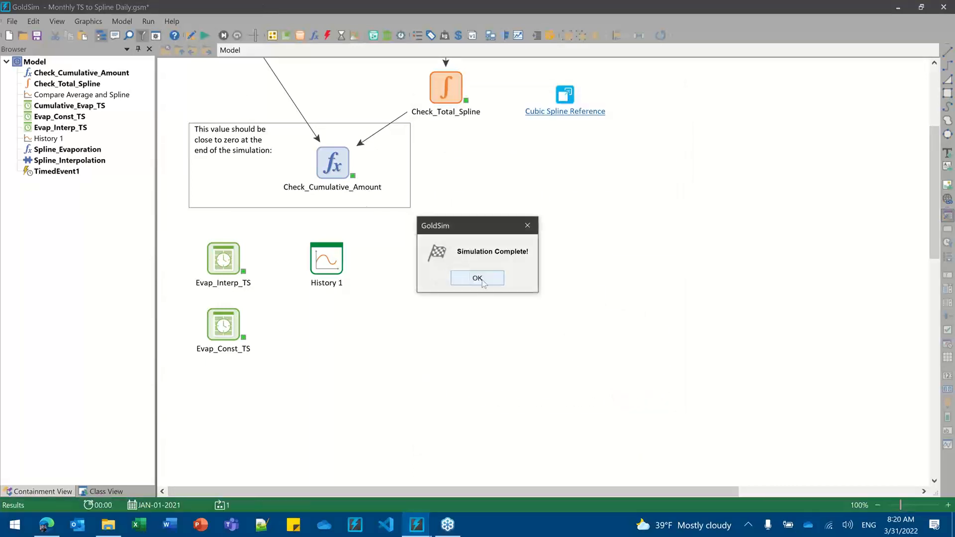
click(478, 278)
double_click(327, 262)
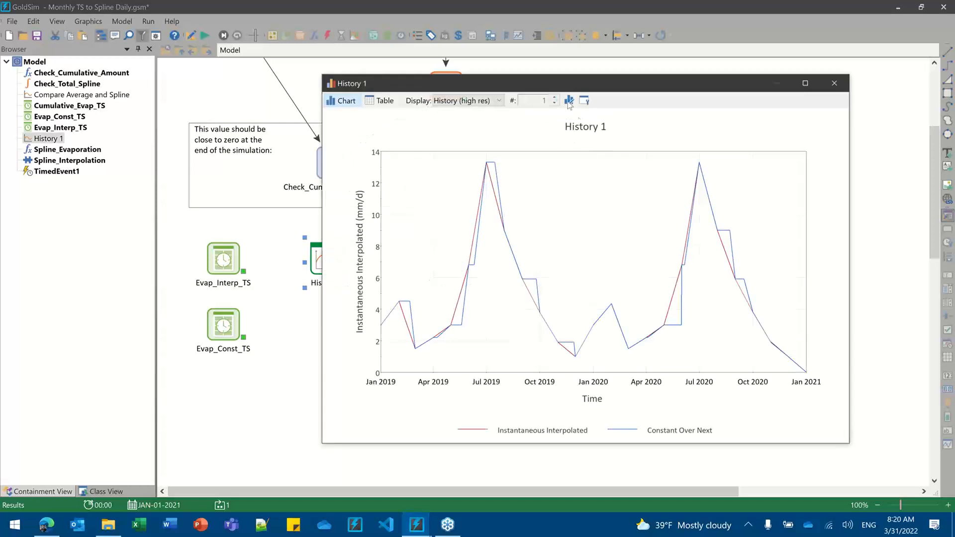
drag(583, 90, 572, 50)
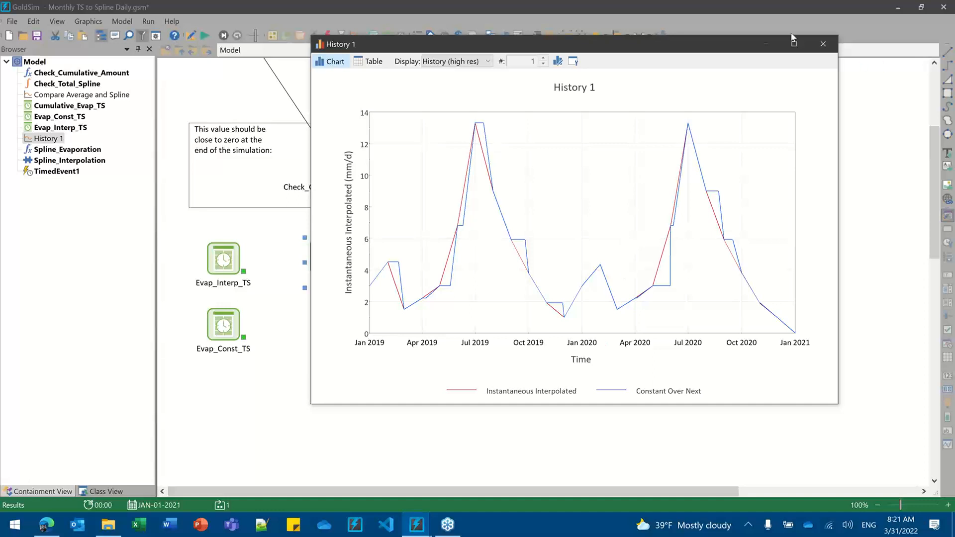
click(815, 45)
Step: Clear the results to return to edit mode and delete the TimedEvent1 element
click(477, 315)
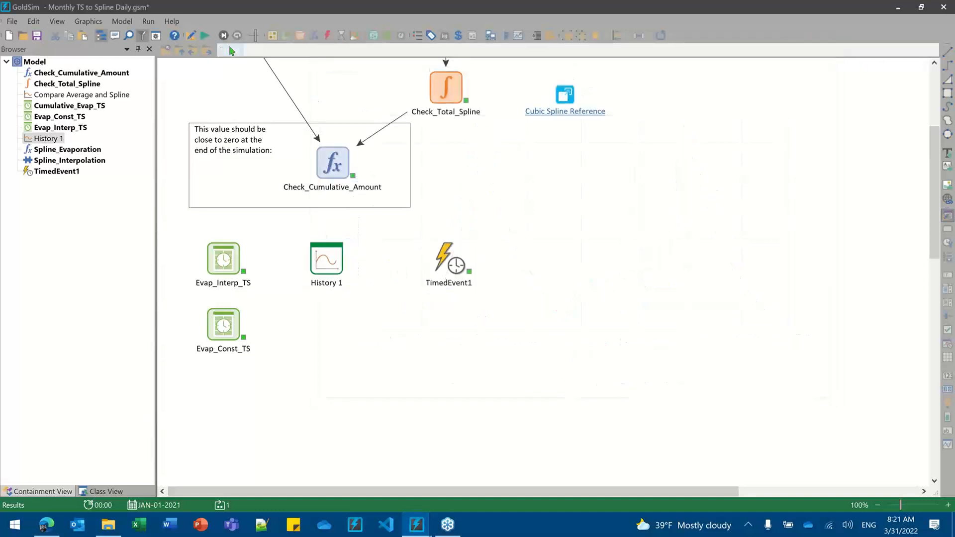
click(191, 36)
click(470, 301)
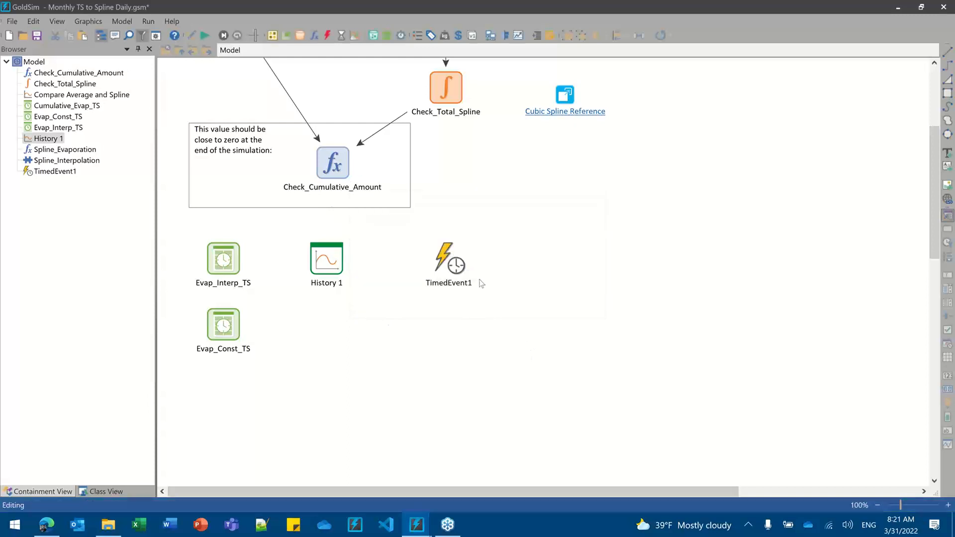
click(478, 283)
key(Delete)
key(Return)
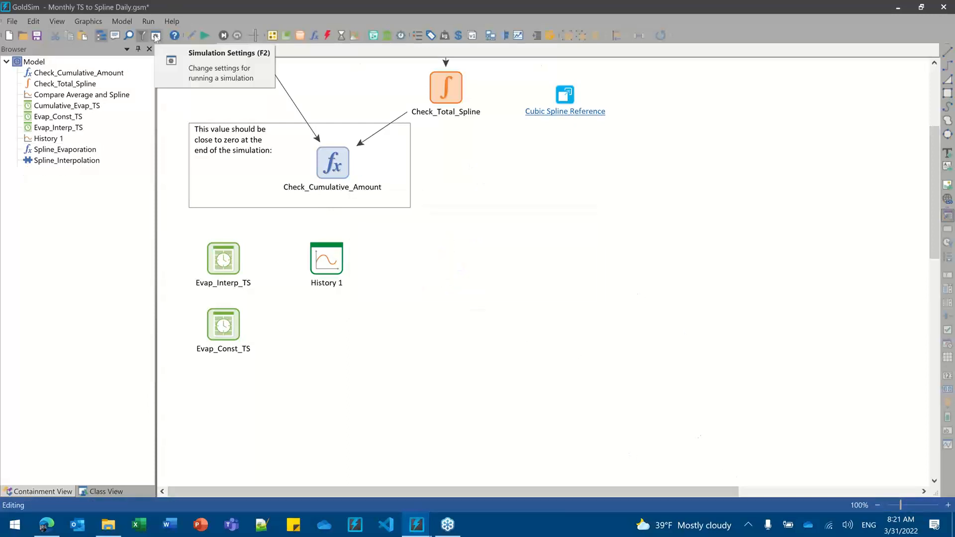
Step: Exclude unscheduled updates from scalar time histories and set the simulation's basic step to Days
key(F2)
click(563, 386)
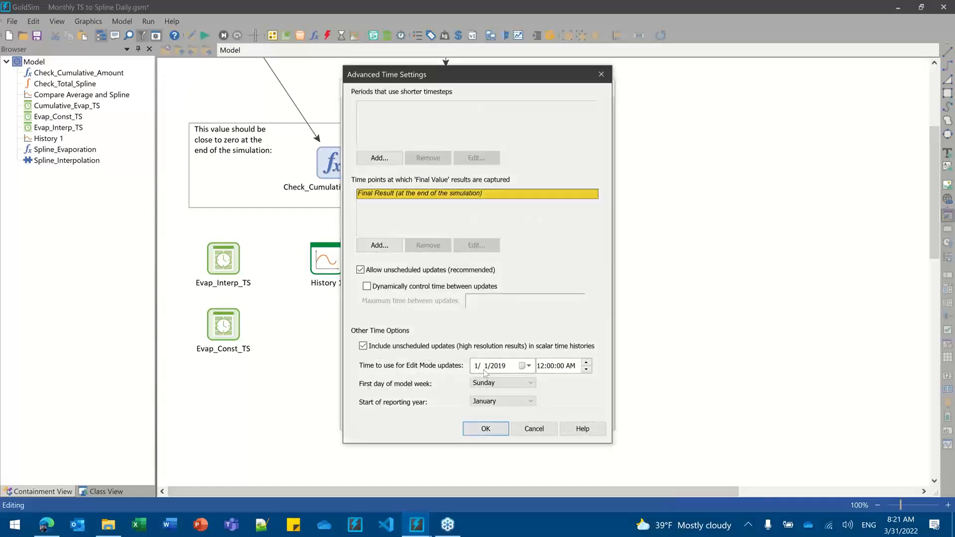
click(486, 429)
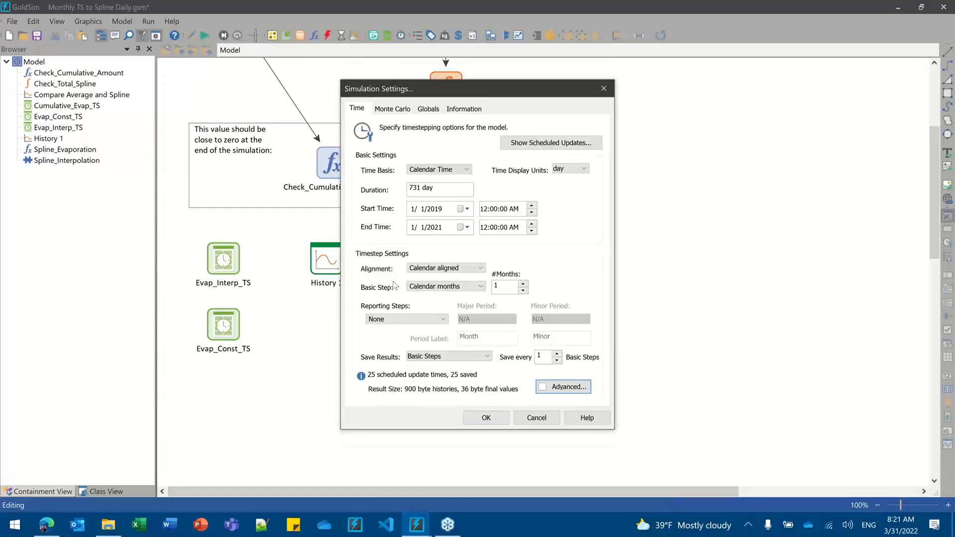
click(434, 288)
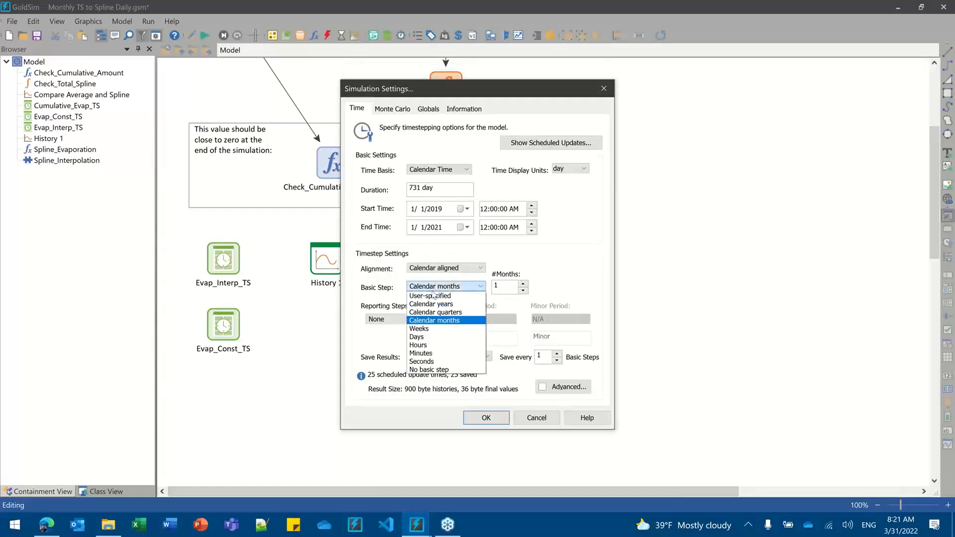
click(422, 334)
click(486, 417)
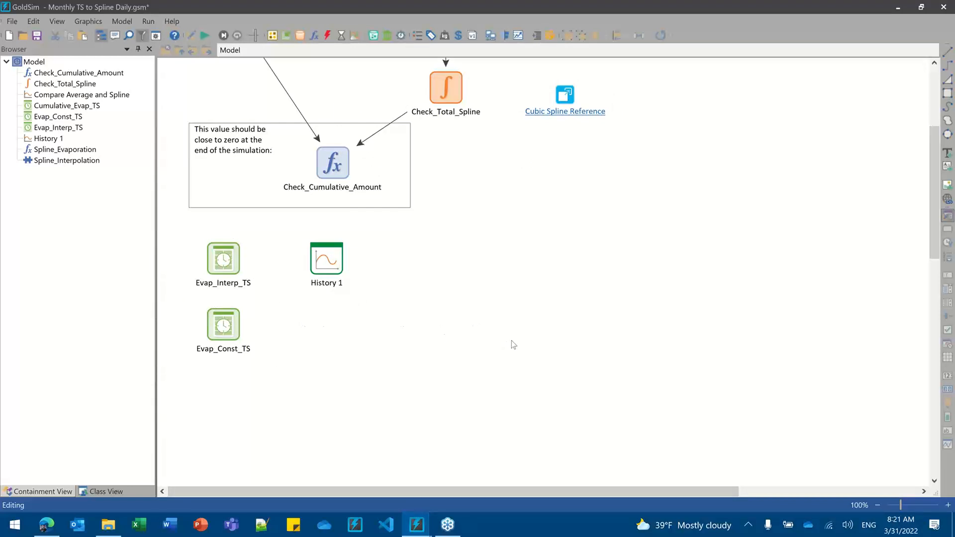
Step: Open the data table of the Cumulative_Evap_TS time series and examine its cumulative monthly evaporation values
scroll(512, 344, up, 5)
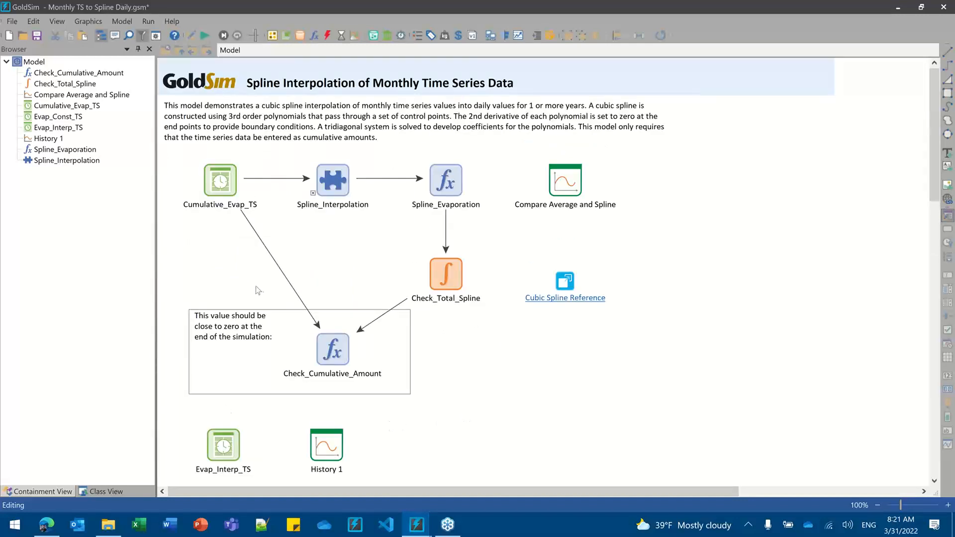
click(222, 179)
double_click(242, 209)
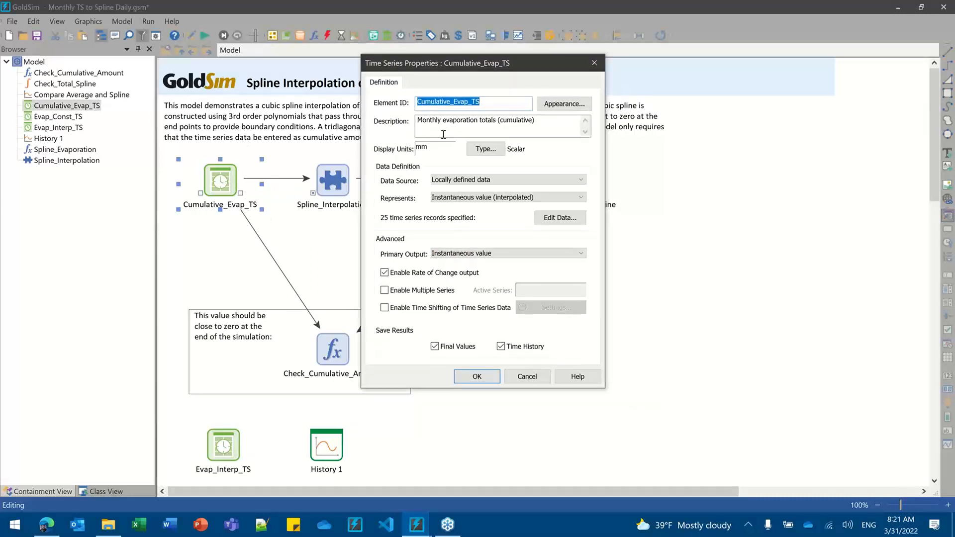
click(476, 101)
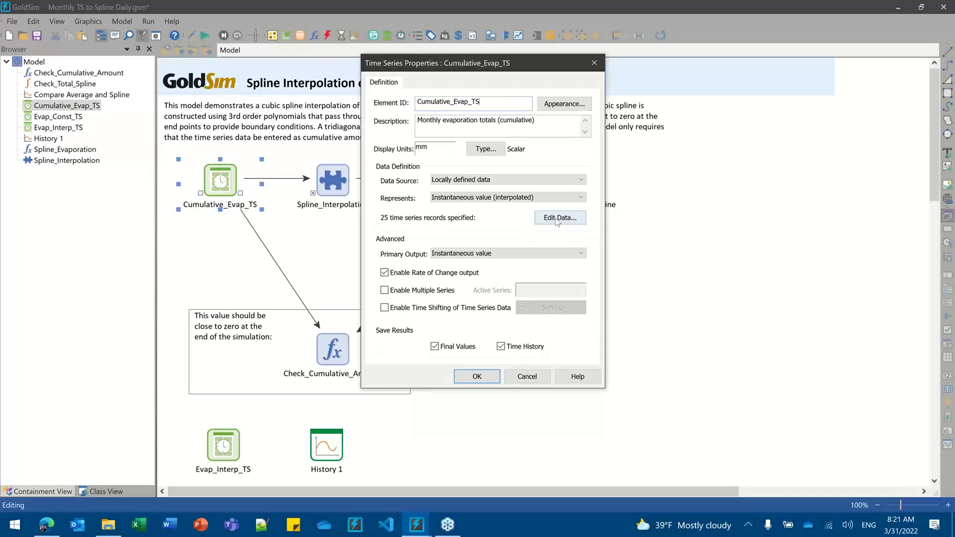
click(521, 221)
drag(562, 64, 701, 33)
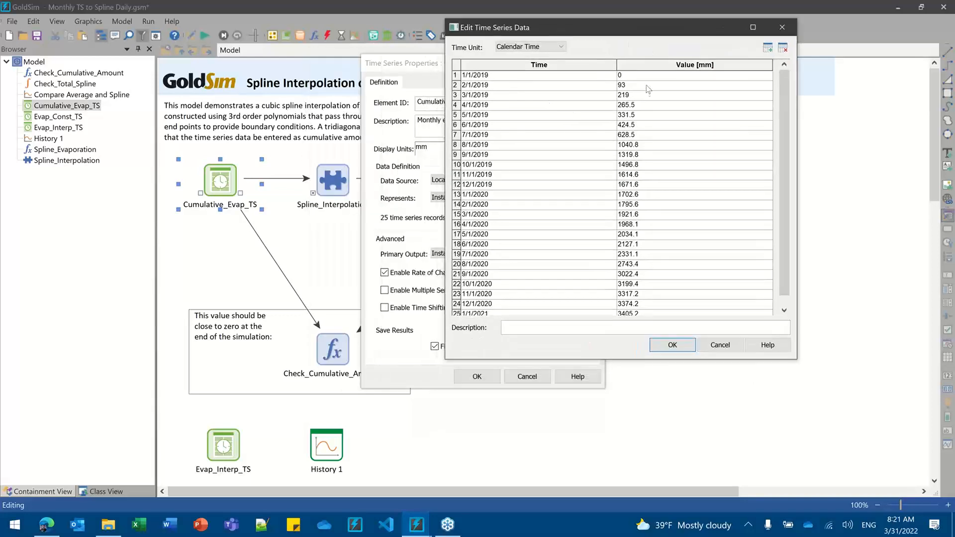
drag(647, 85, 668, 294)
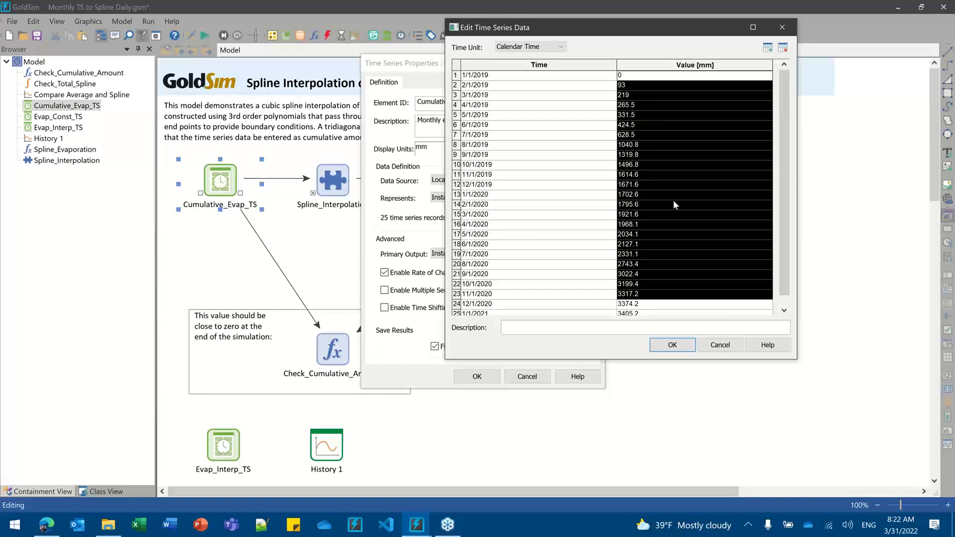
click(672, 345)
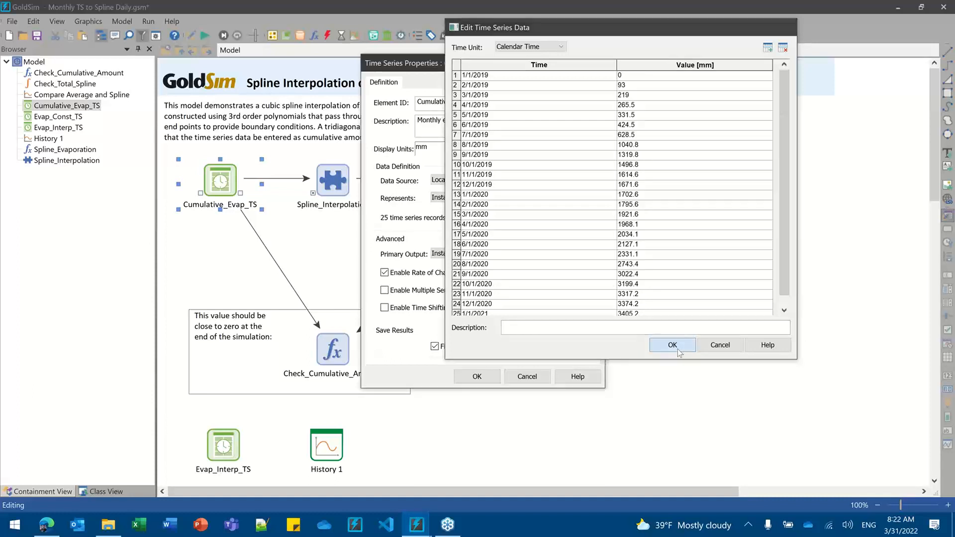
Step: Review the advanced output options of Cumulative_Evap_TS and compare its first-of-month dates with the cumulative values
drag(439, 63, 462, 45)
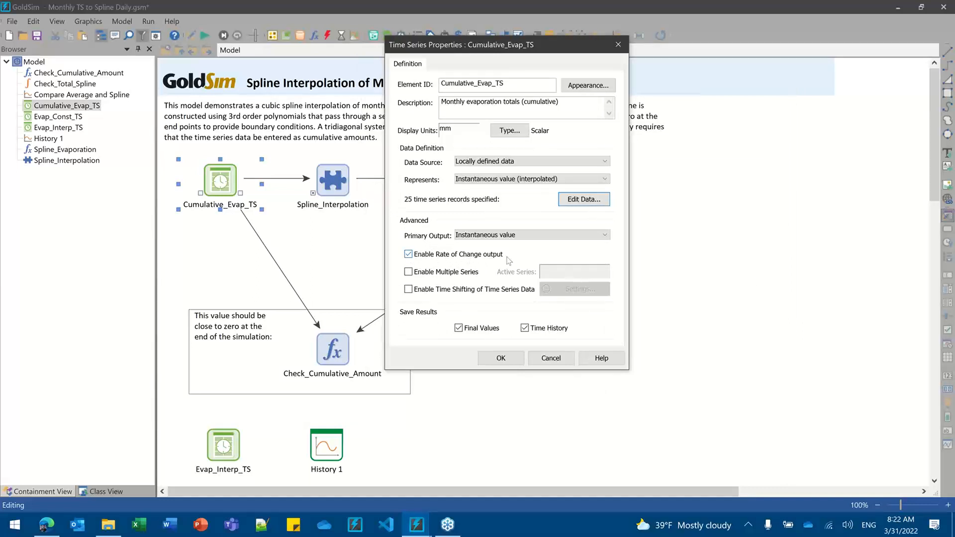
click(586, 201)
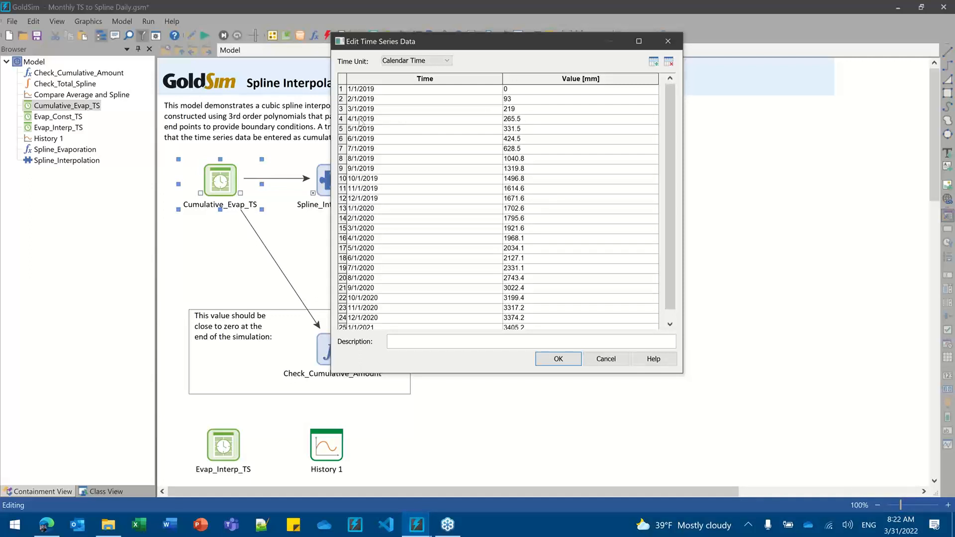
click(379, 114)
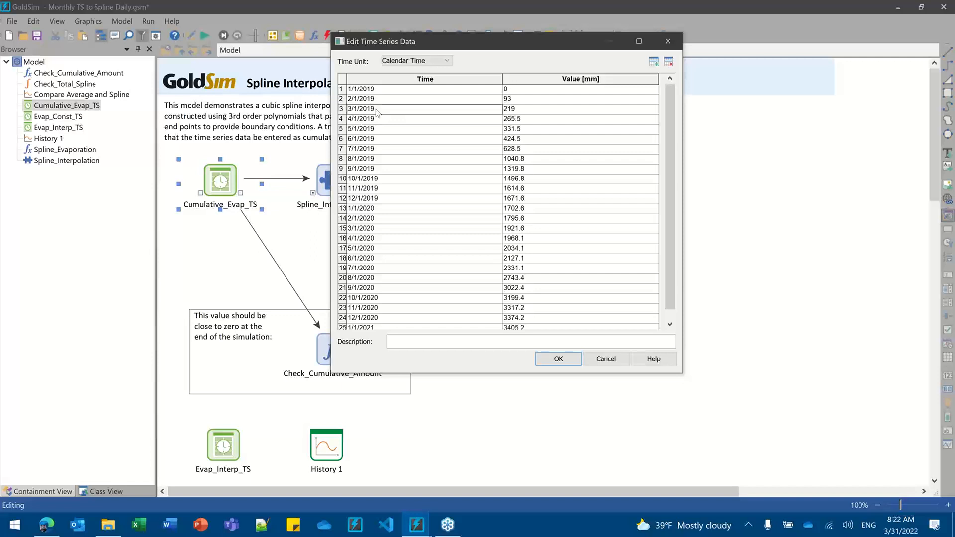
click(354, 137)
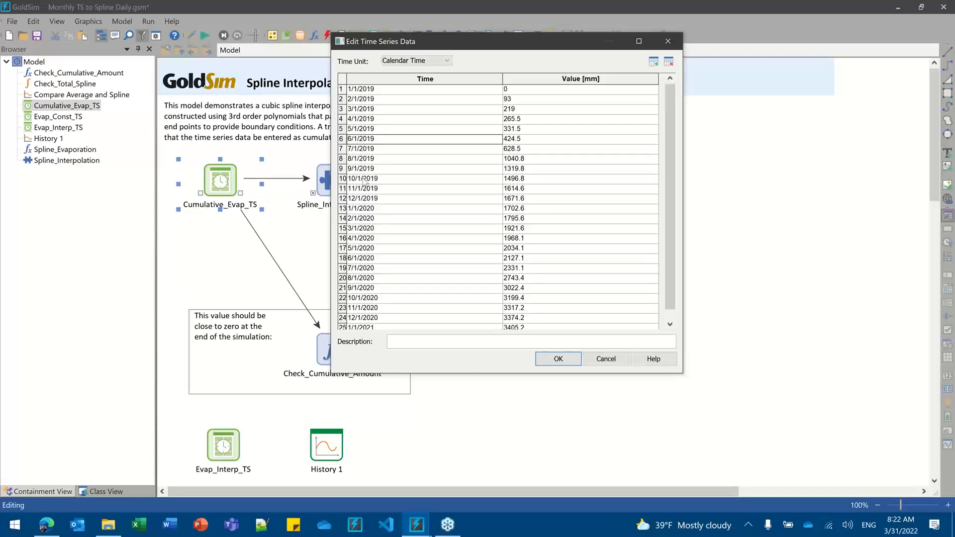
click(512, 141)
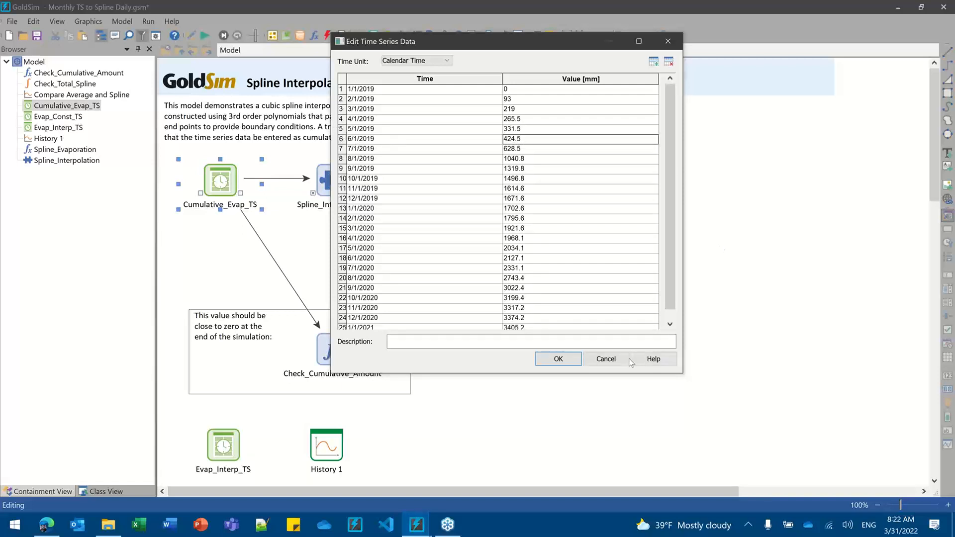
click(561, 359)
click(501, 358)
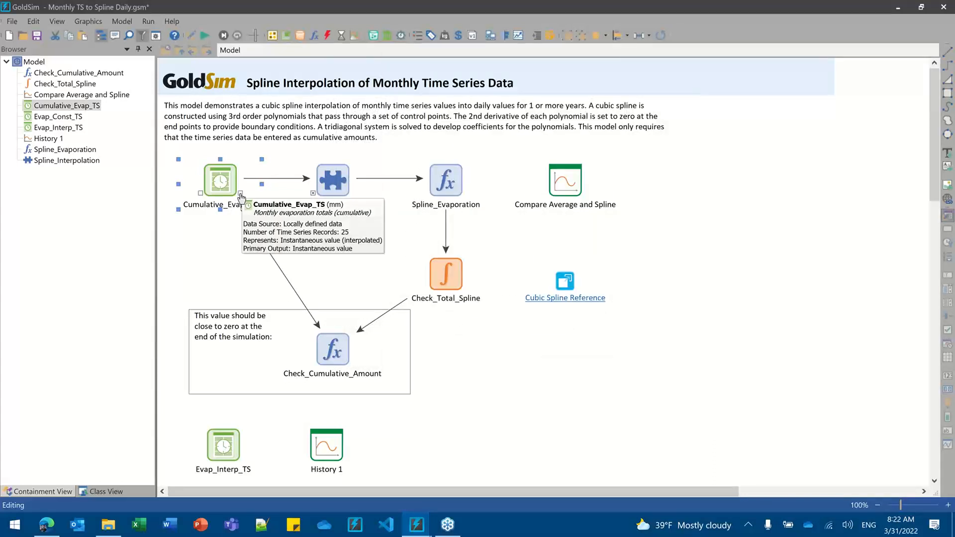
Step: Inspect the outputs of Cumulative_Evap_TS, including its primary value and Rate_of_Change
click(240, 194)
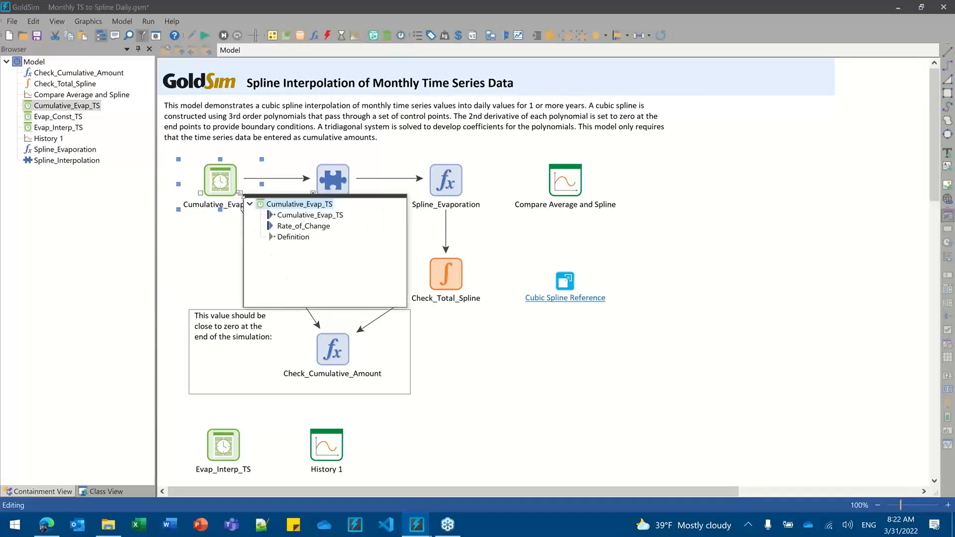
mouse_move(304, 220)
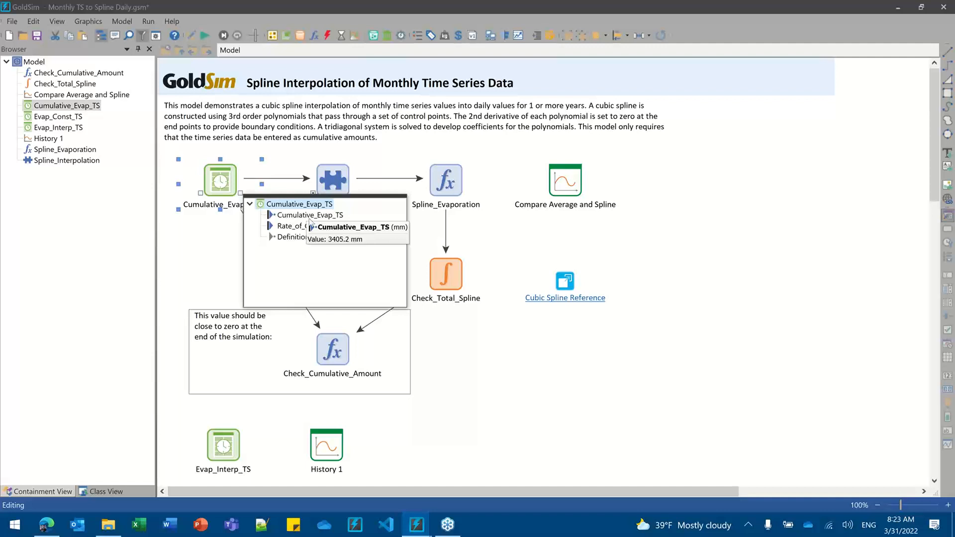
mouse_move(296, 231)
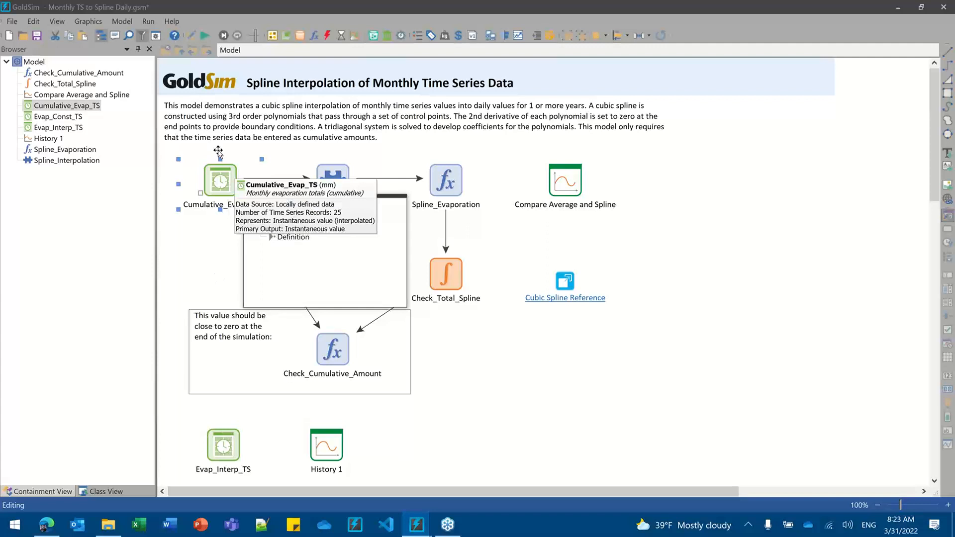
Step: Try mm/mon as the display units of Evap_Interp_TS and restore them to mm/d
double_click(222, 438)
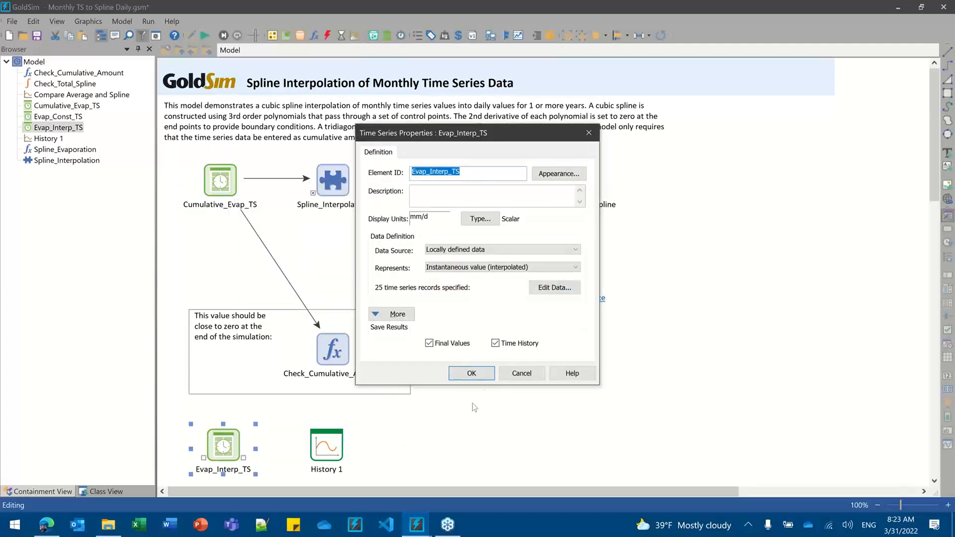
click(432, 219)
key(BackSpace)
text(mon)
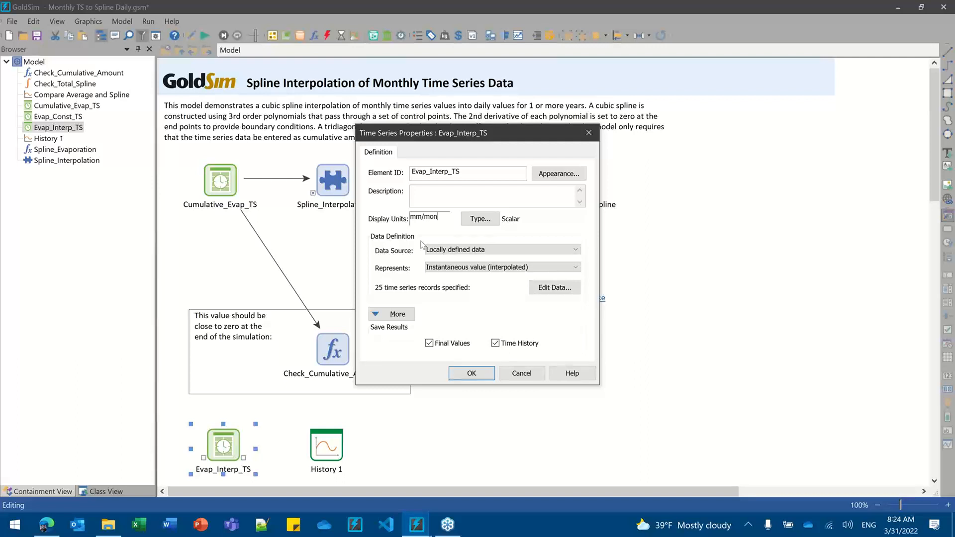
key(BackSpace)
key(BackSpace)
key(BackSpace)
text(d)
click(483, 376)
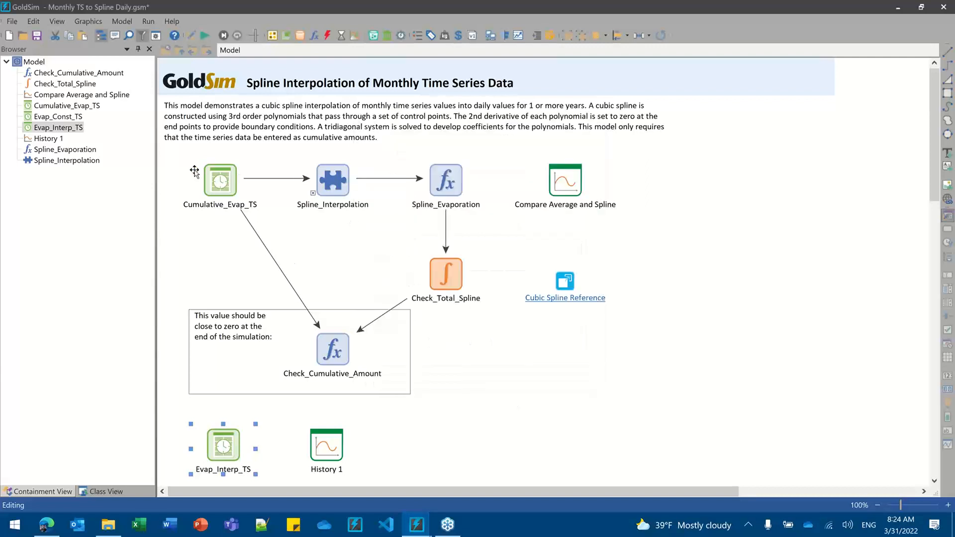
Step: Look over the time series records of Cumulative_Evap_TS once more and close its properties
double_click(213, 173)
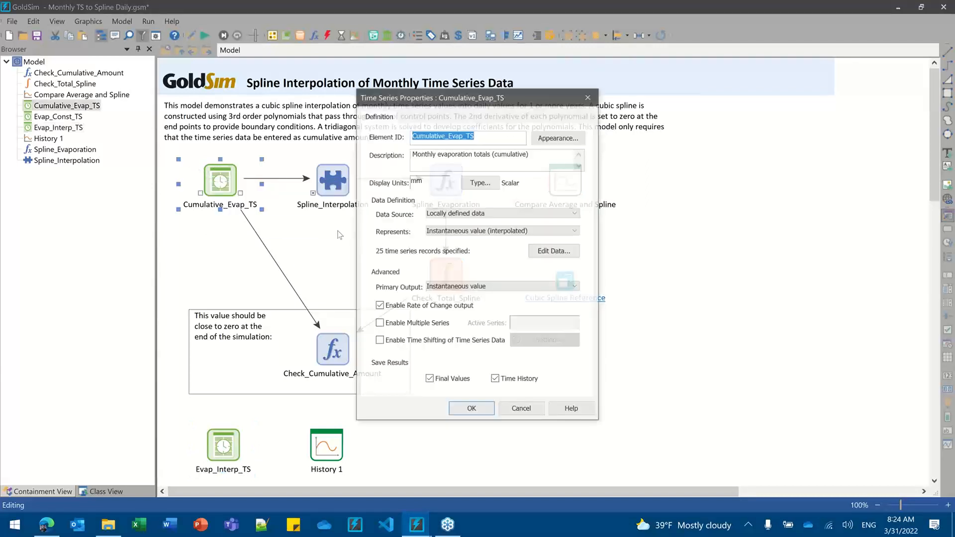
click(536, 253)
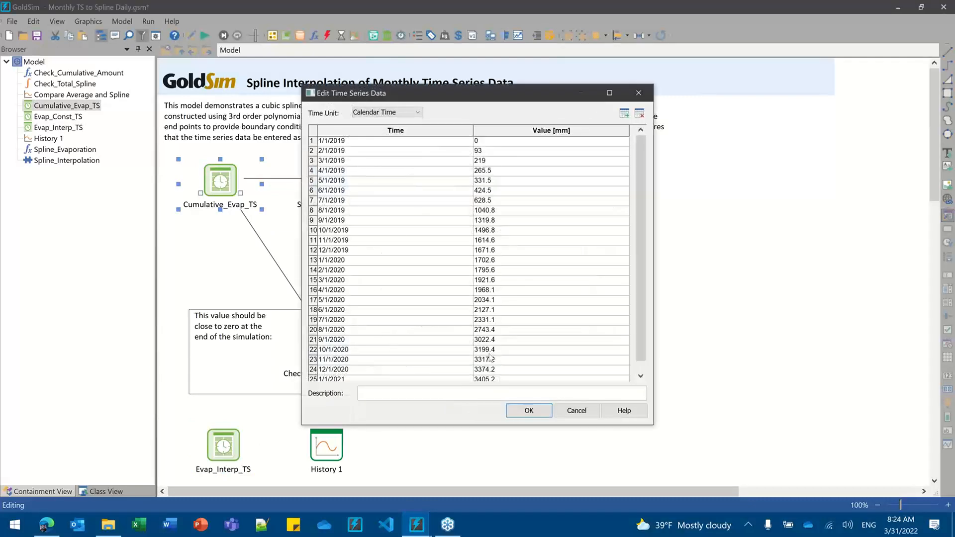
click(528, 411)
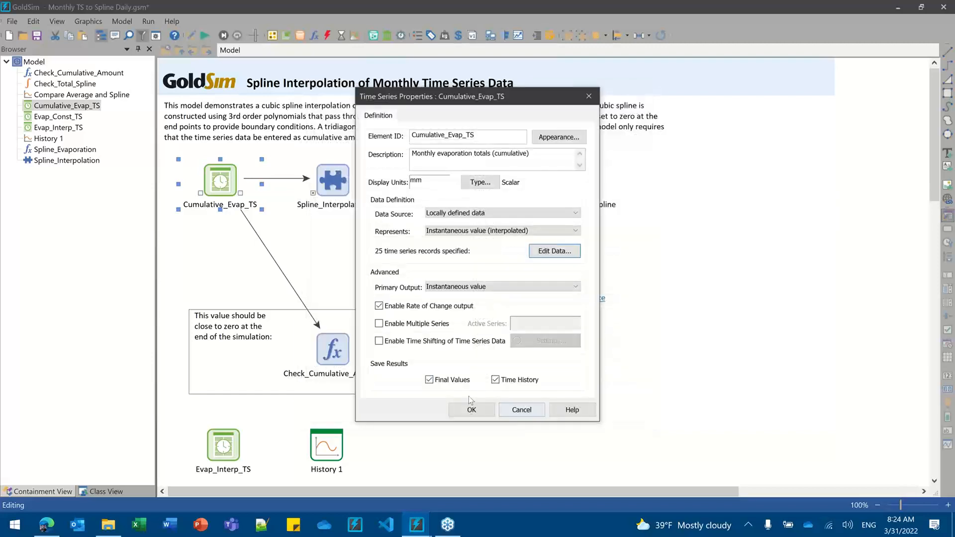
click(472, 410)
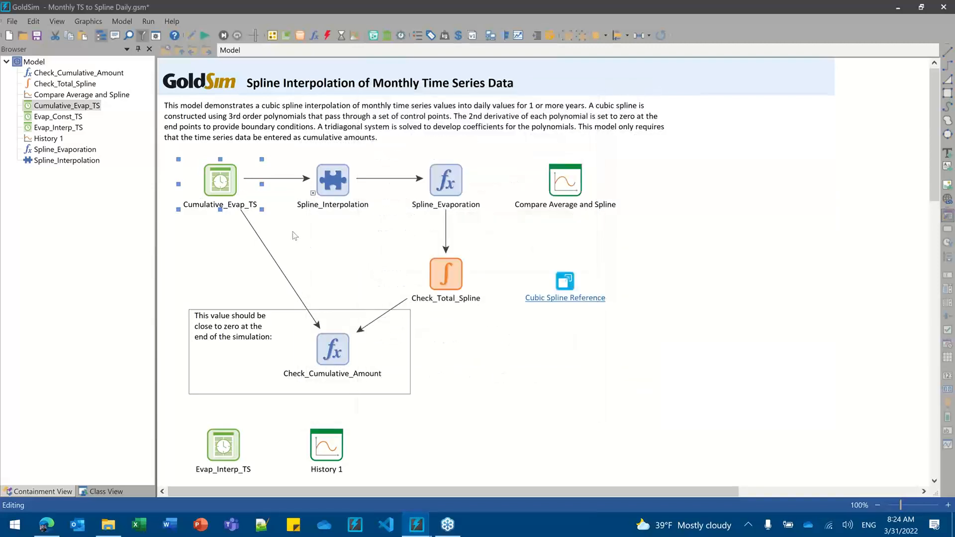
Step: Inspect the summaries of the Spline_Interpolation external element and the Spline_Evaporation expression, including its equation
mouse_move(205, 185)
click(334, 183)
mouse_move(333, 183)
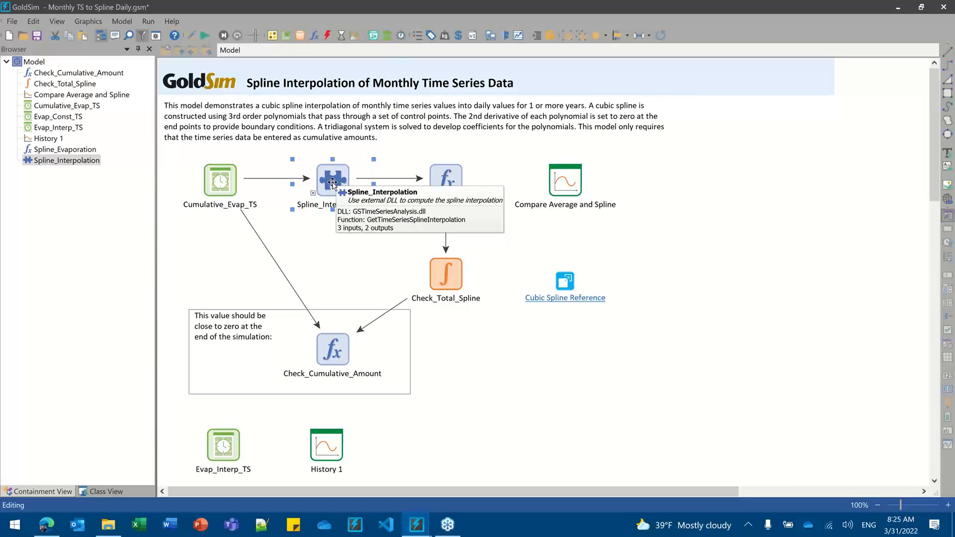
click(440, 185)
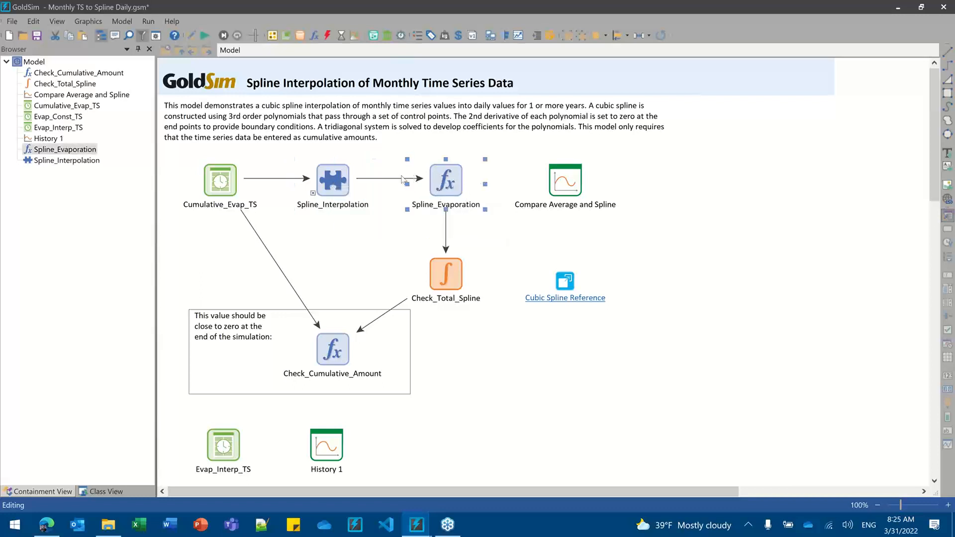
mouse_move(441, 182)
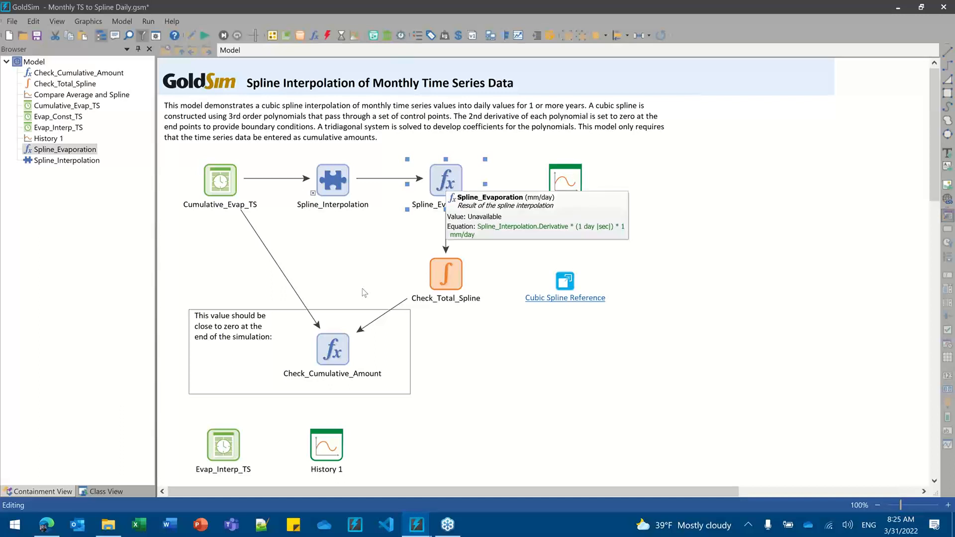
Step: Examine the DLL path, function name, and input and output interface definitions of the Spline_Interpolation element
drag(330, 176, 333, 178)
double_click(332, 179)
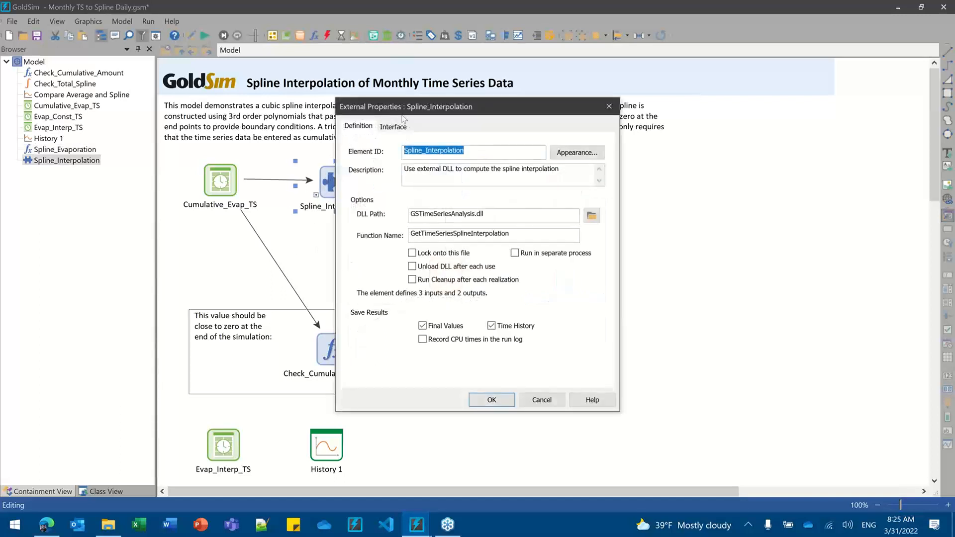
drag(412, 100, 554, 98)
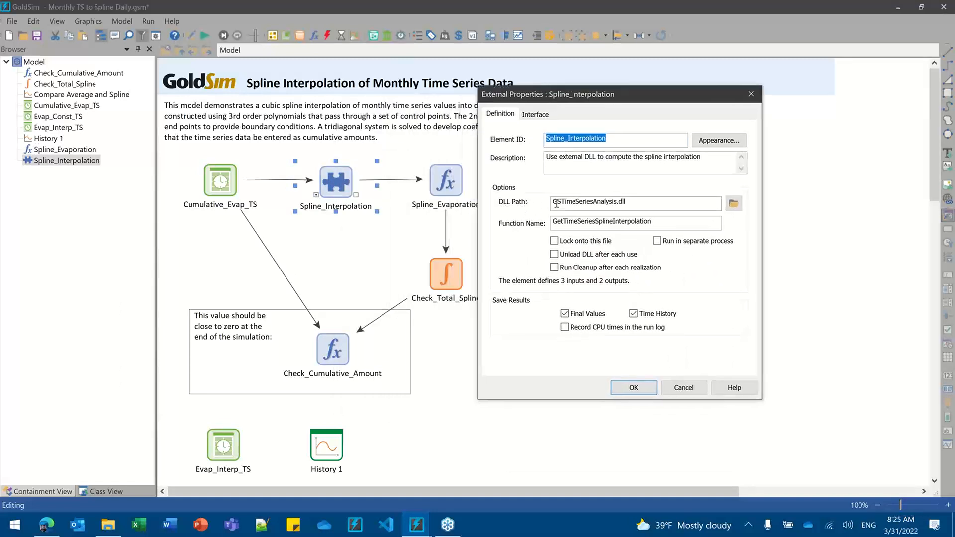
drag(555, 201, 634, 201)
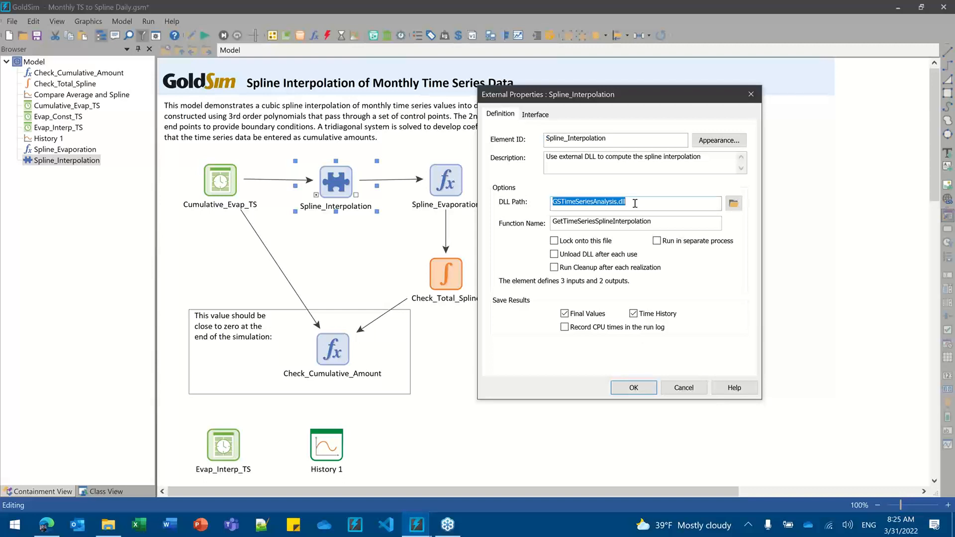
click(634, 202)
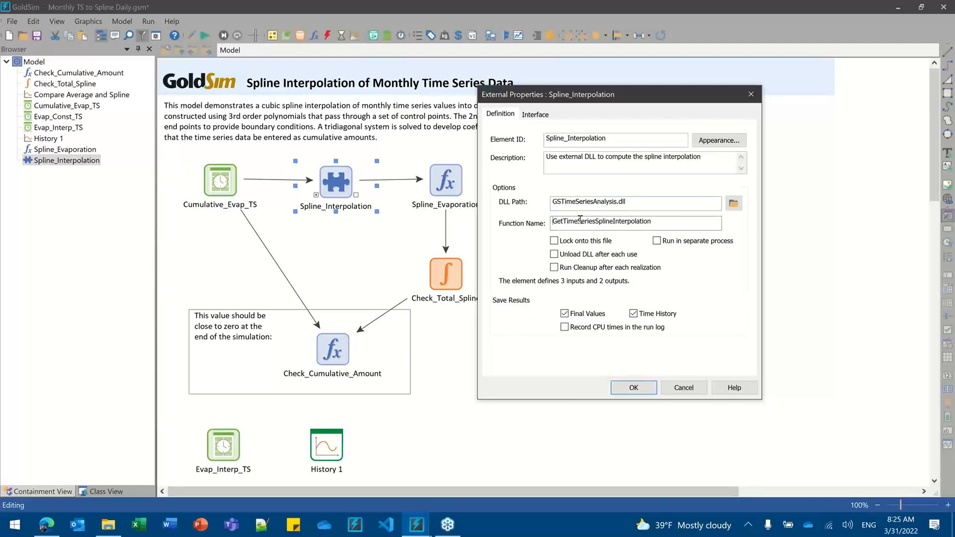
drag(552, 221, 658, 225)
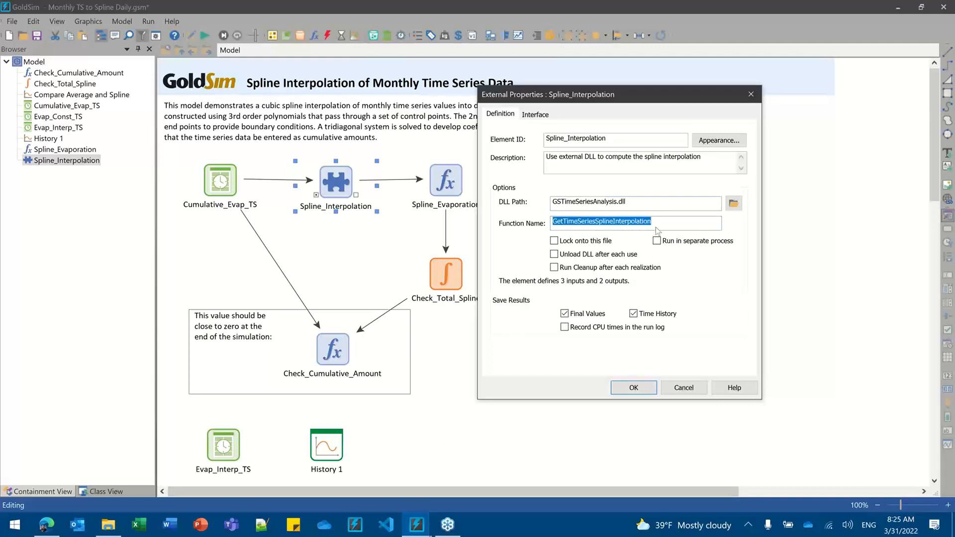
click(535, 114)
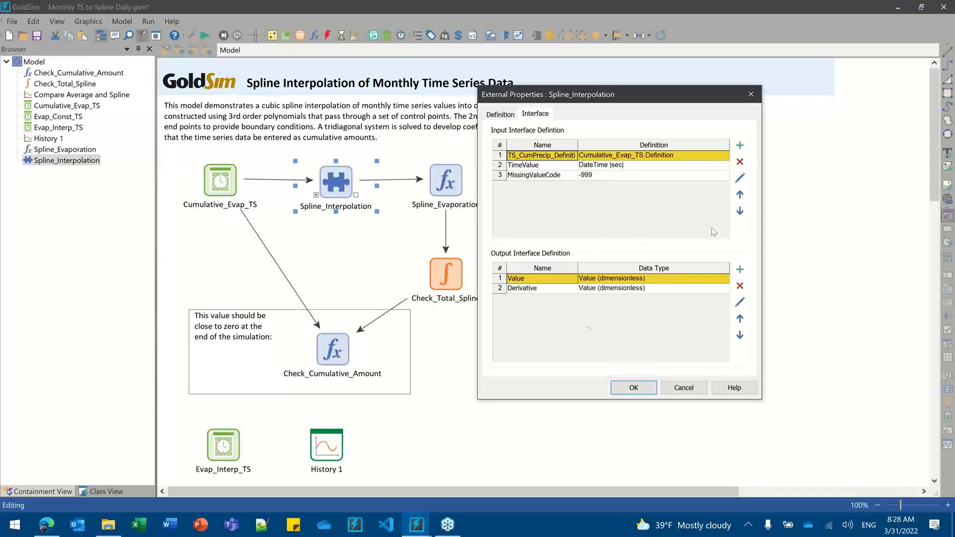
click(635, 388)
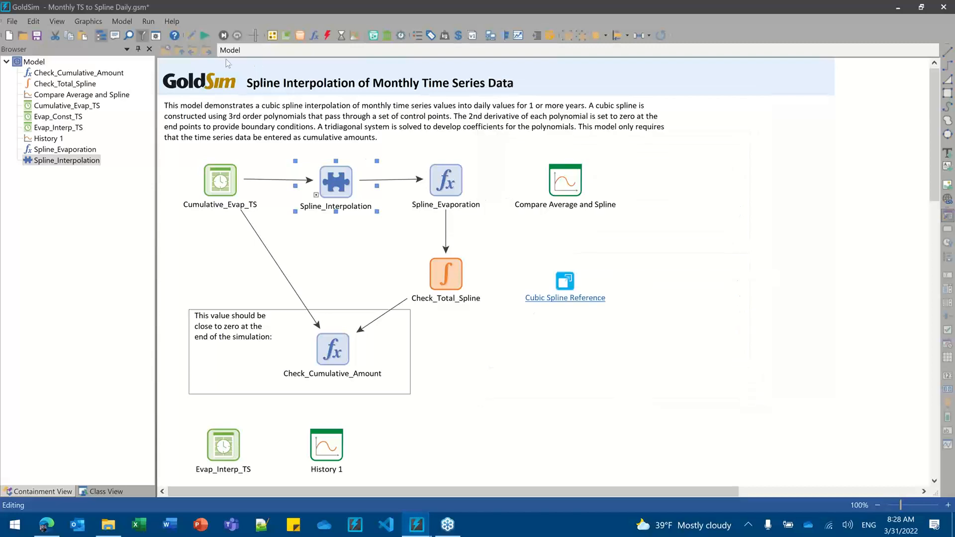
Step: Check the time settings of the simulation and run the model
click(156, 35)
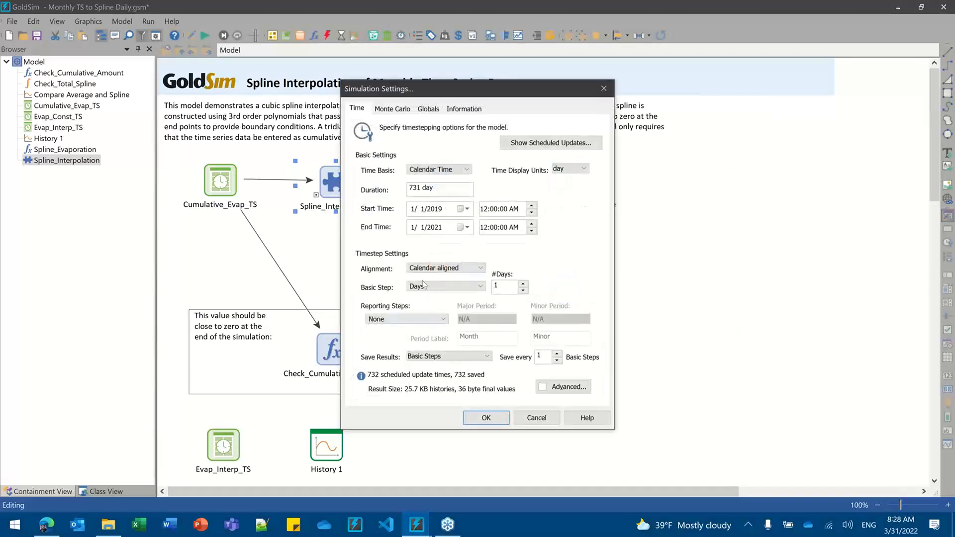
click(485, 417)
click(204, 34)
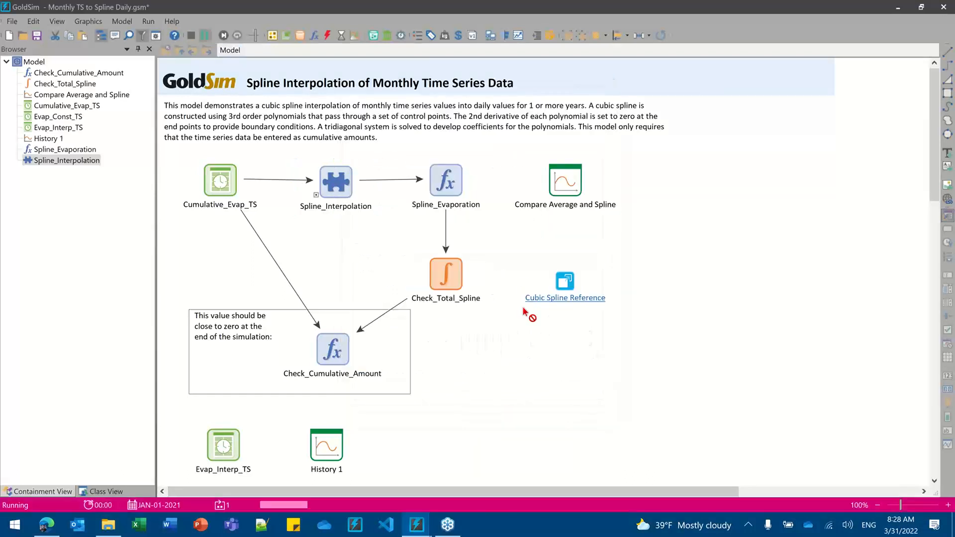
click(486, 279)
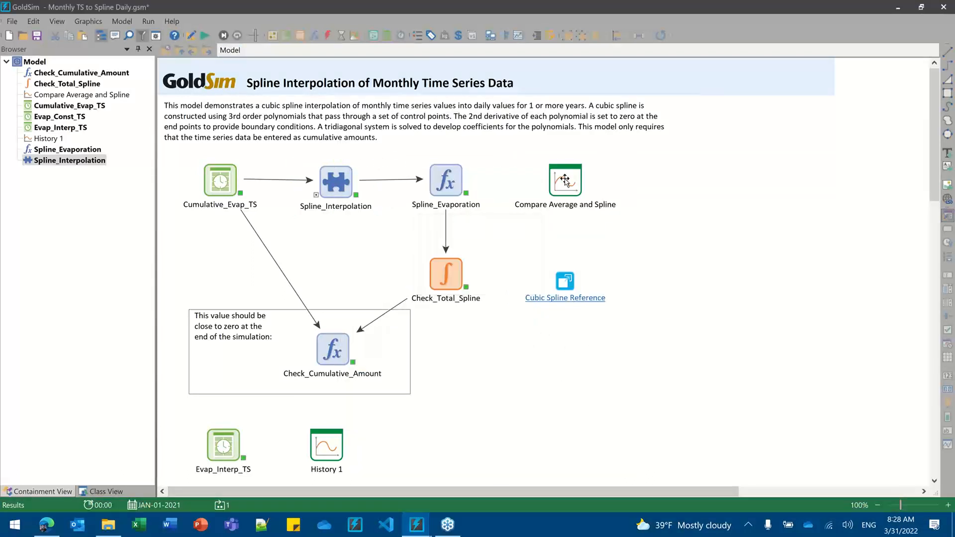
Step: Examine the Compare Average and Spline result chart, then inspect the Check_Cumulative_Amount expression's summary
click(566, 182)
double_click(566, 183)
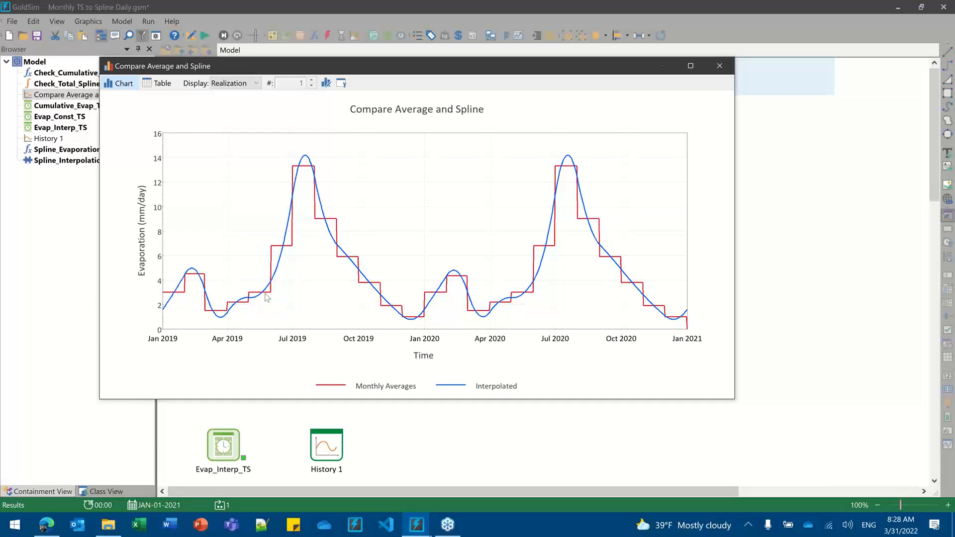
mouse_move(267, 298)
click(719, 66)
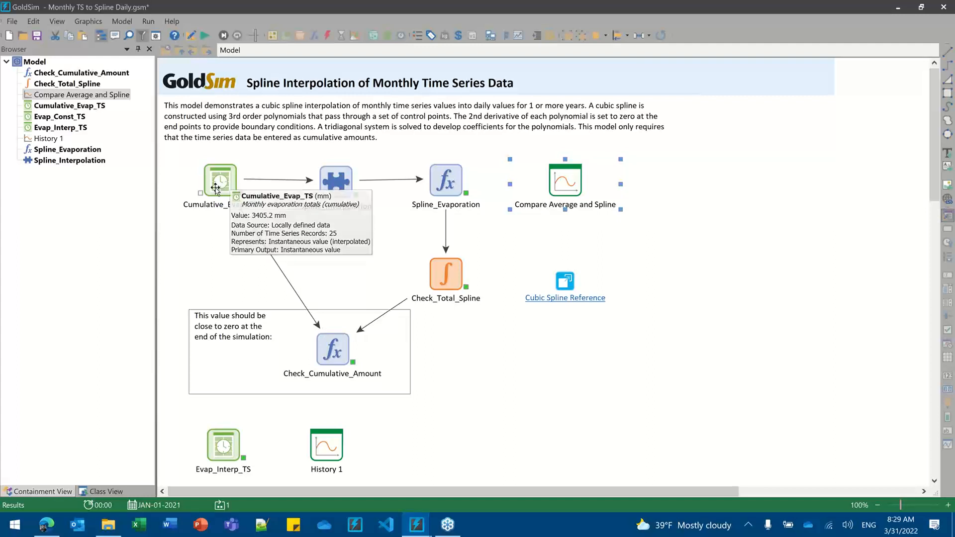
mouse_move(341, 343)
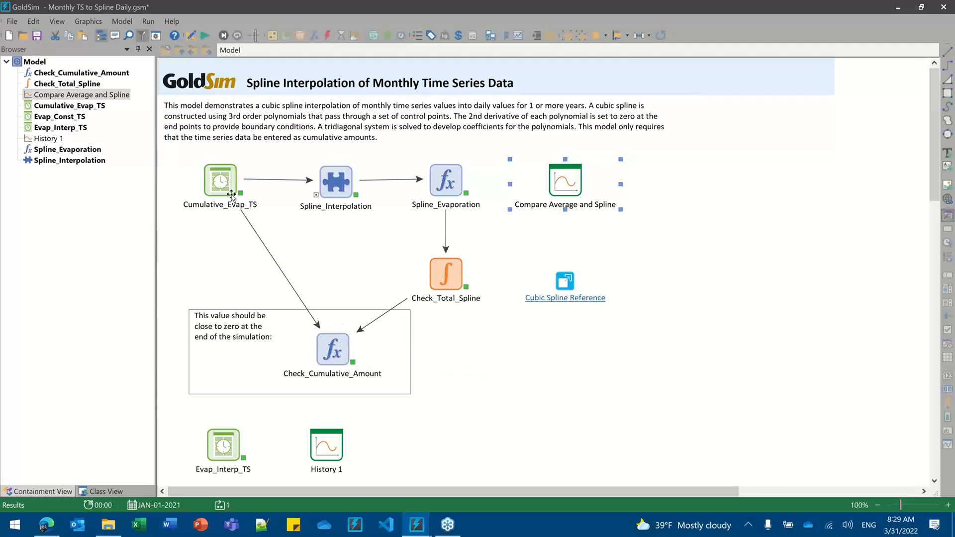
Step: Look over the Compare Average and Spline chart once more and close it
drag(217, 183, 221, 185)
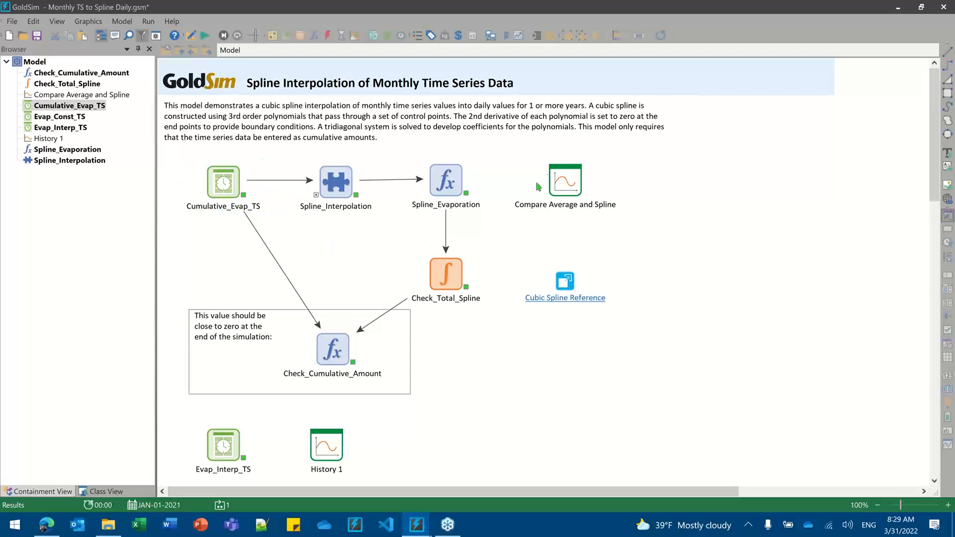
double_click(560, 178)
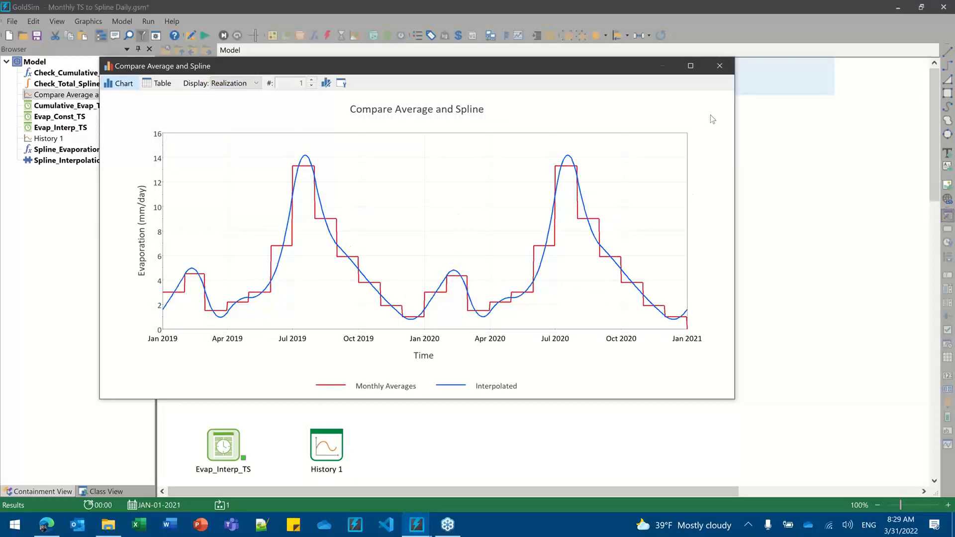
click(719, 67)
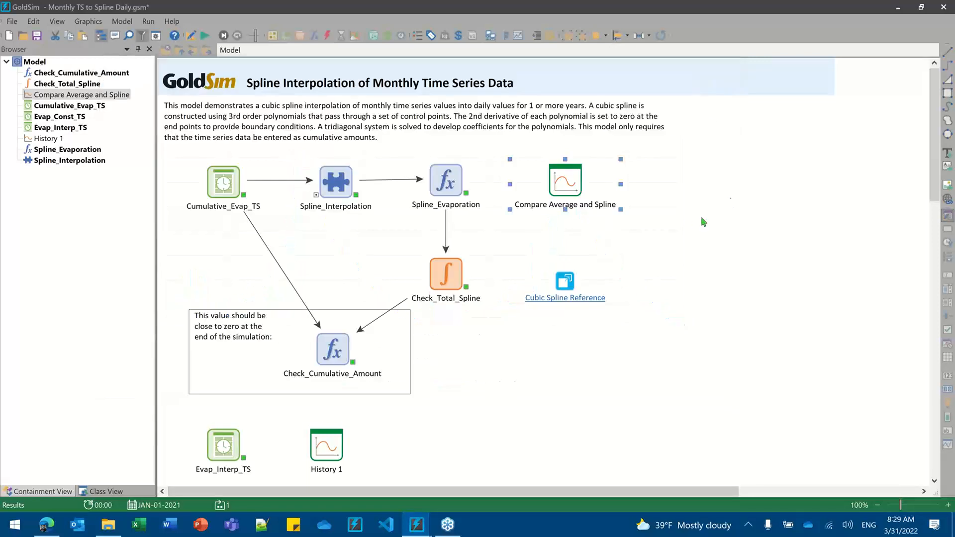
Step: Open the Interpolate Missing Data model and examine the missing-value records (-999) in the data of its TimeSeries element
drag(954, 201, 517, 46)
double_click(517, 46)
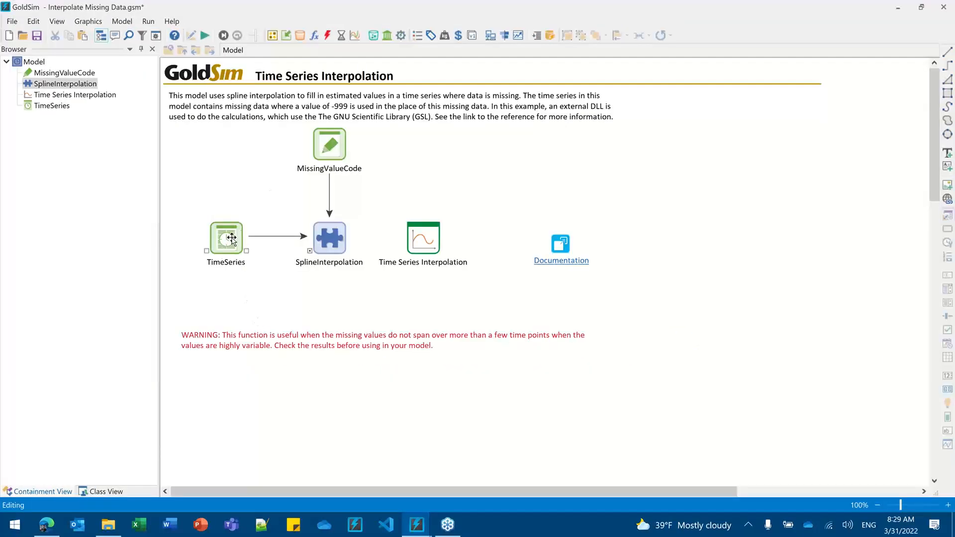
double_click(229, 239)
click(553, 287)
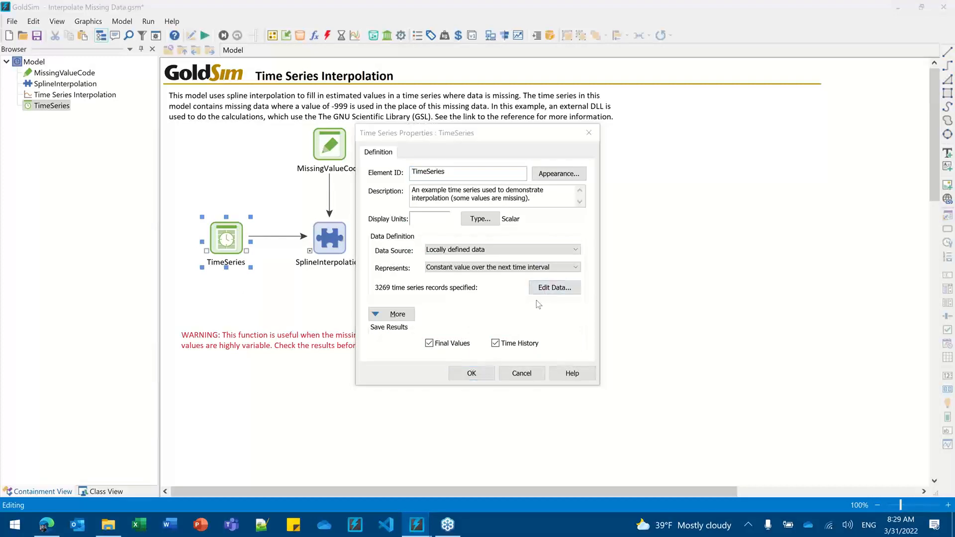
drag(630, 180, 616, 246)
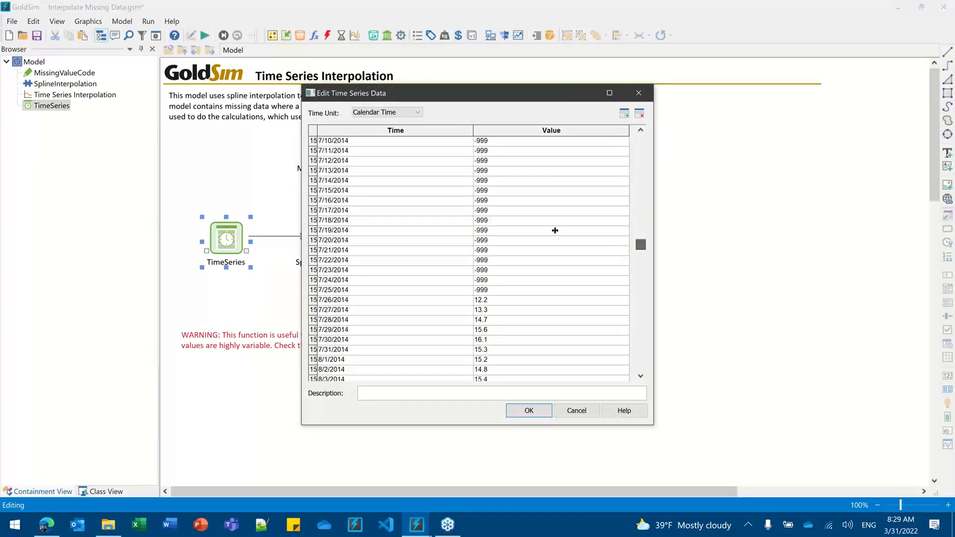
drag(538, 160, 476, 294)
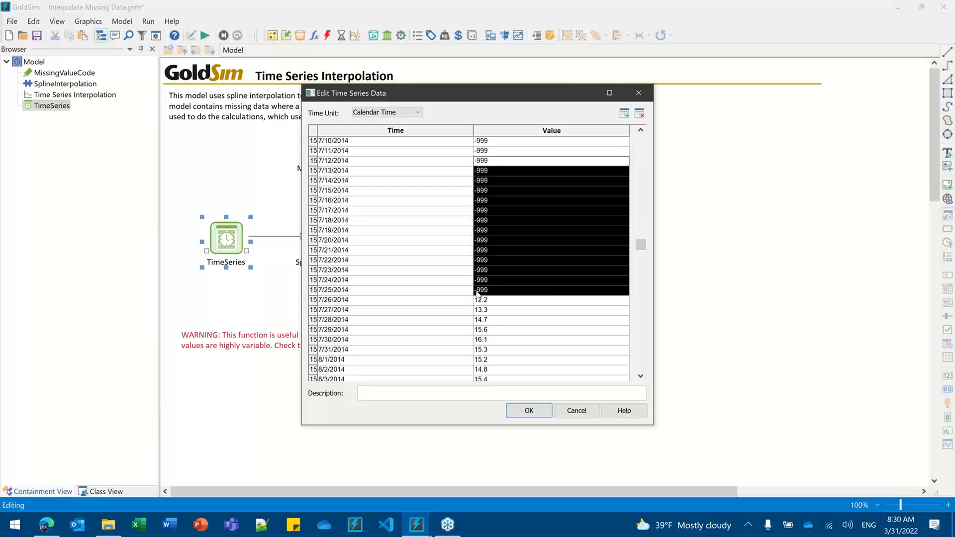
click(638, 93)
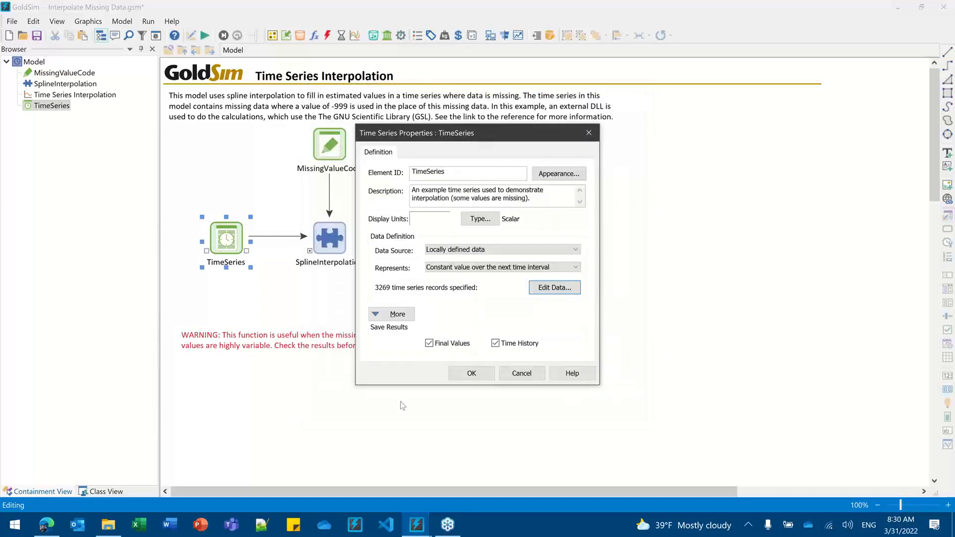
click(465, 372)
Step: Run the missing-data model and display the Time Series Interpolation result chart
key(F5)
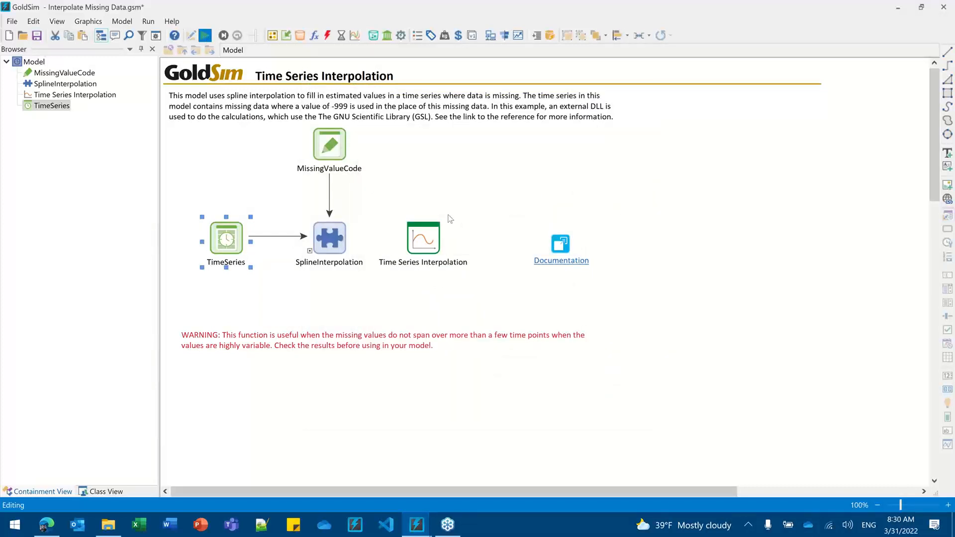
click(477, 278)
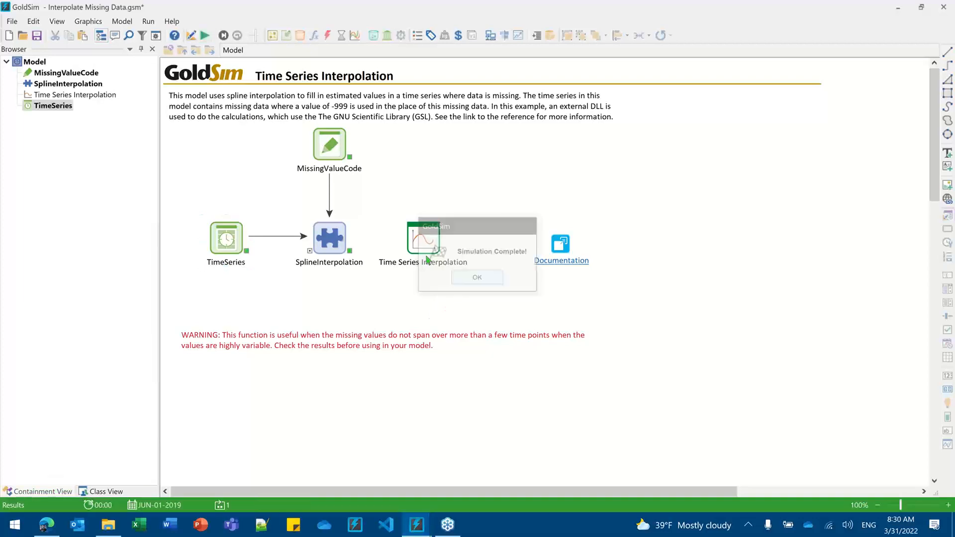
click(423, 242)
double_click(423, 242)
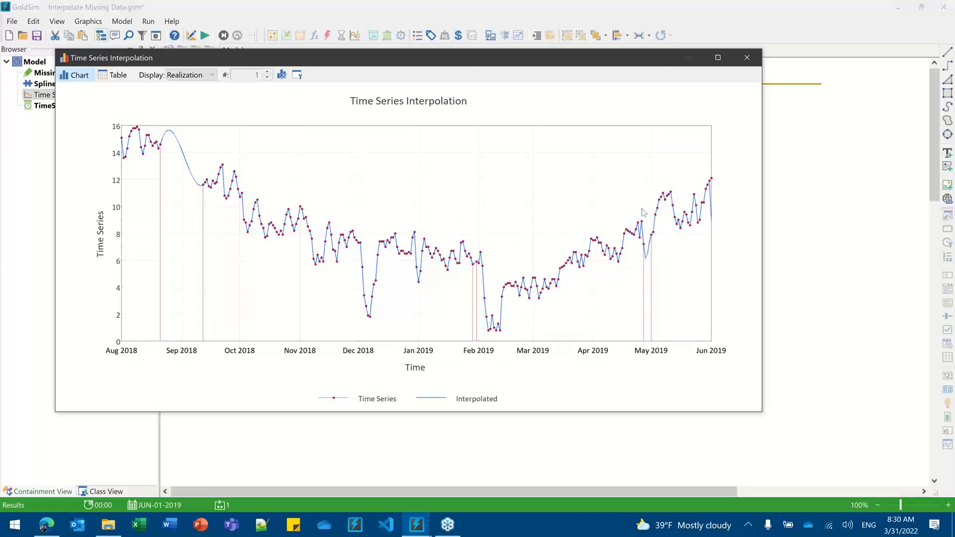
Step: Zoom in on the data gap in the chart around late April to early May 2019, then reset the chart scale
drag(630, 182, 667, 266)
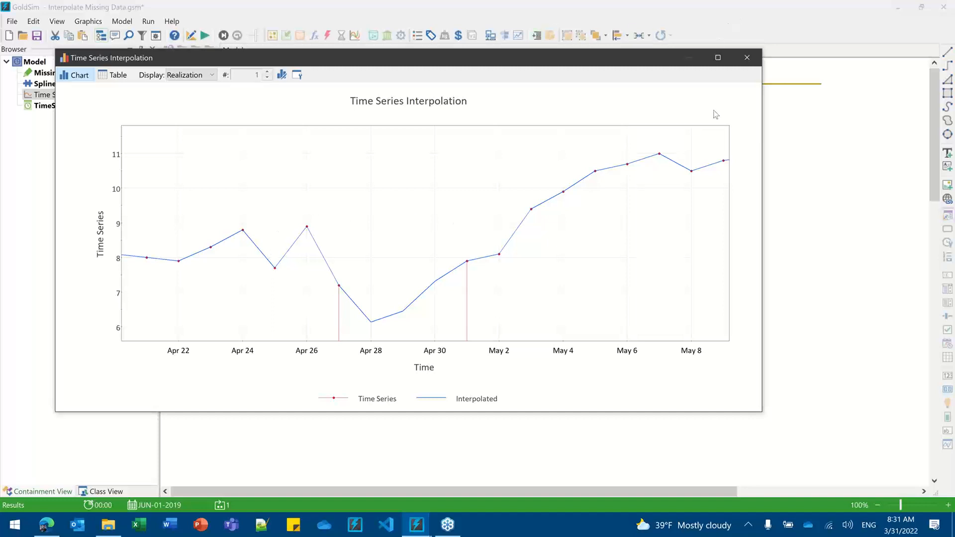
right_click(498, 188)
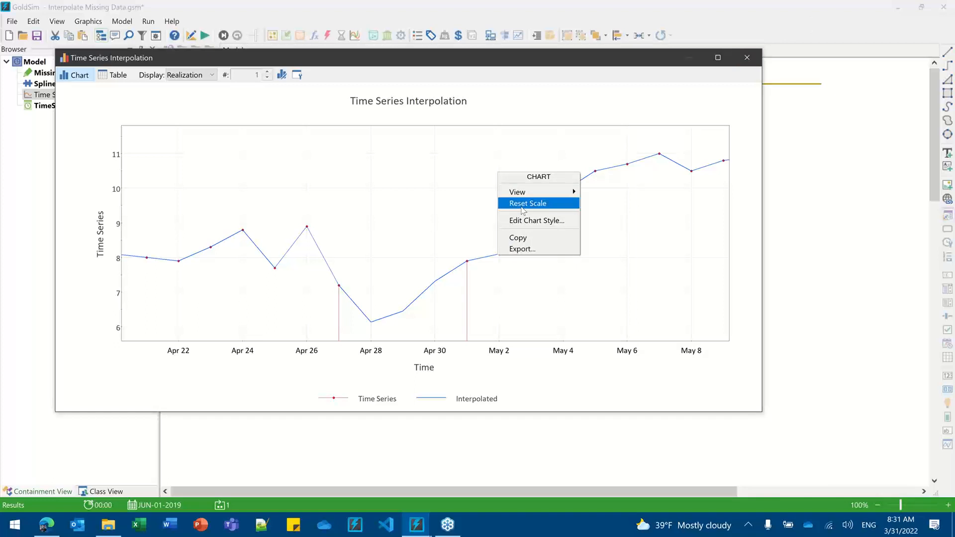
click(522, 204)
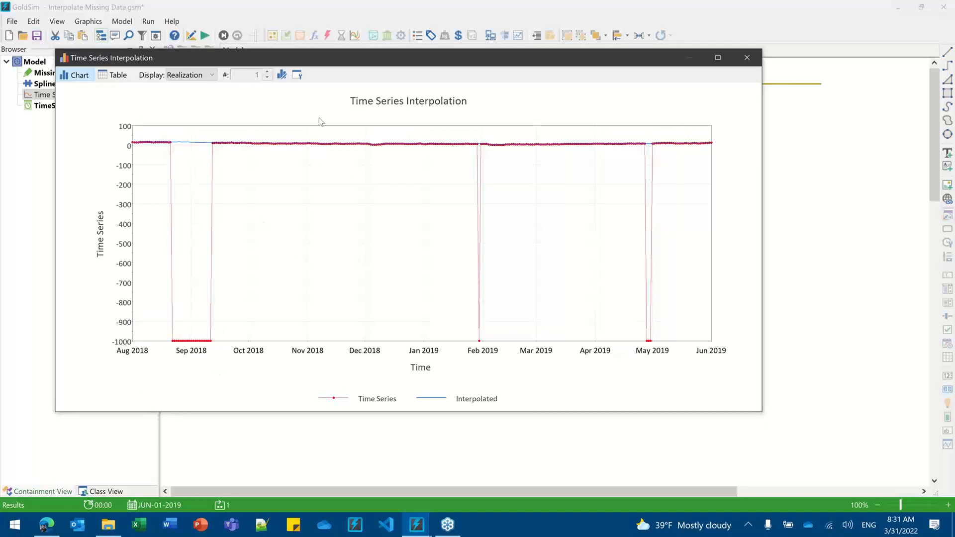
Step: Set the minimum of the Time Series Interpolation chart's Y-axis to 0 in the chart style
click(281, 75)
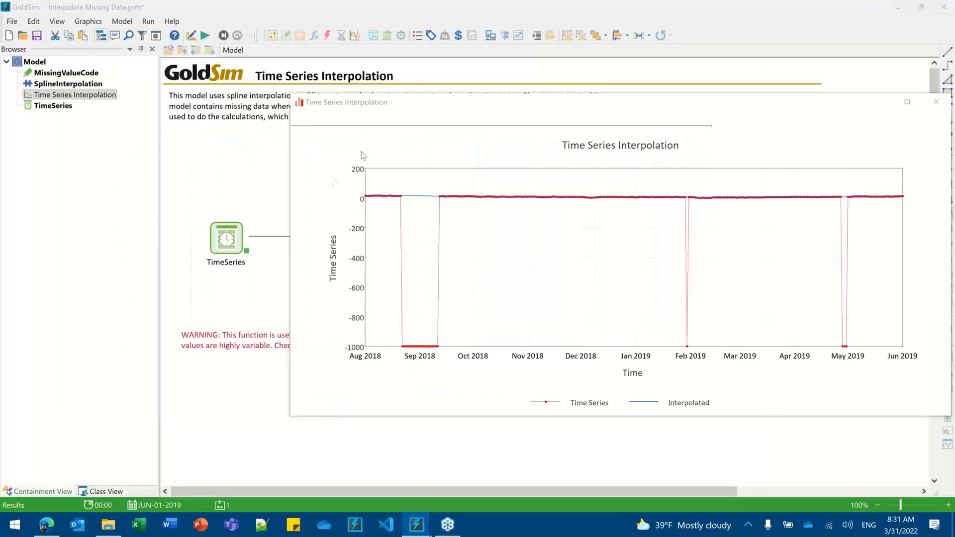
click(132, 146)
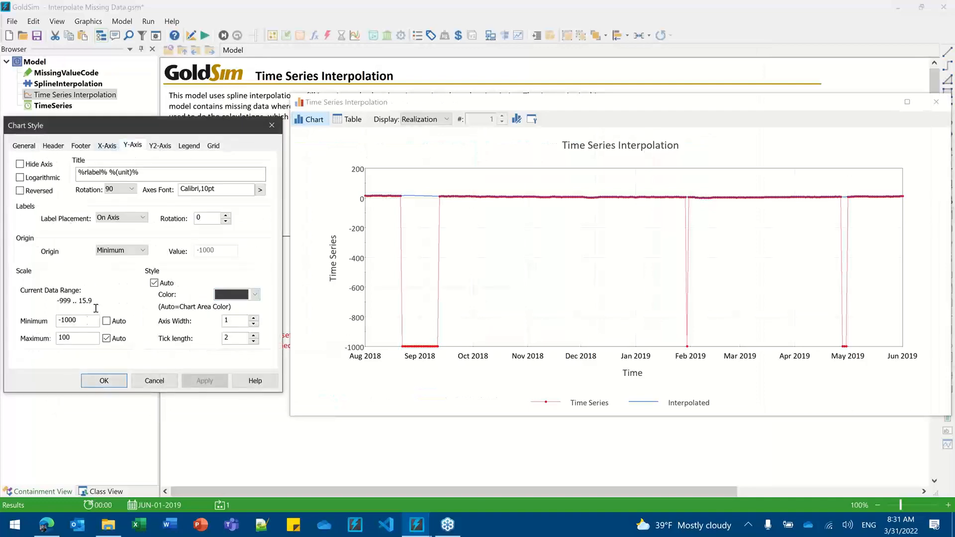
drag(79, 321, 25, 314)
text(0)
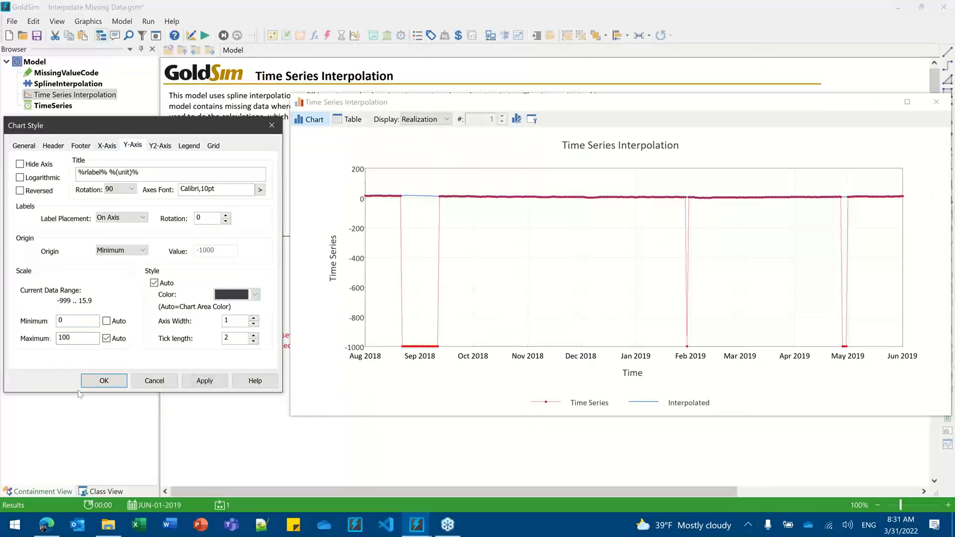
click(104, 381)
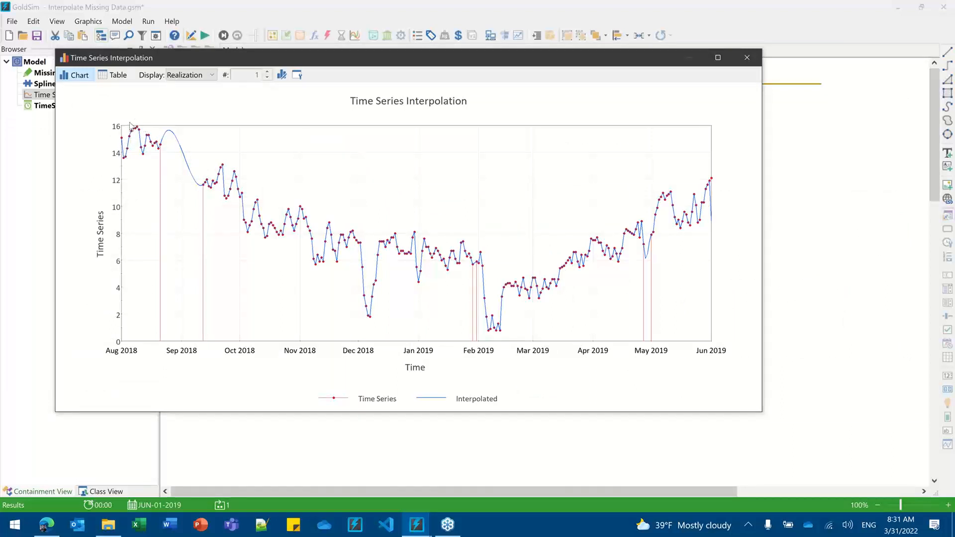
Step: Zoom in on the interpolated gap between August and September 2018 in the chart, then close the chart
drag(129, 124, 236, 207)
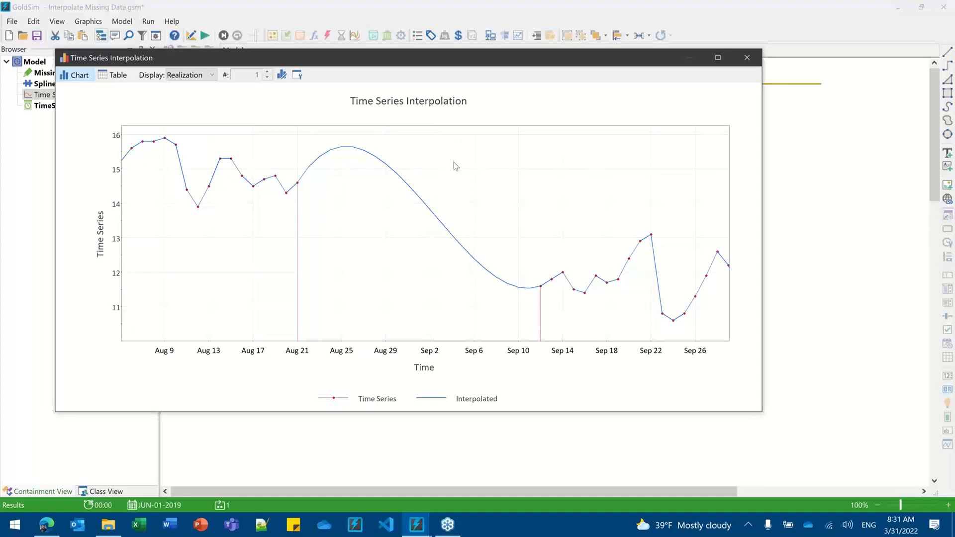
right_click(454, 146)
click(578, 143)
click(746, 58)
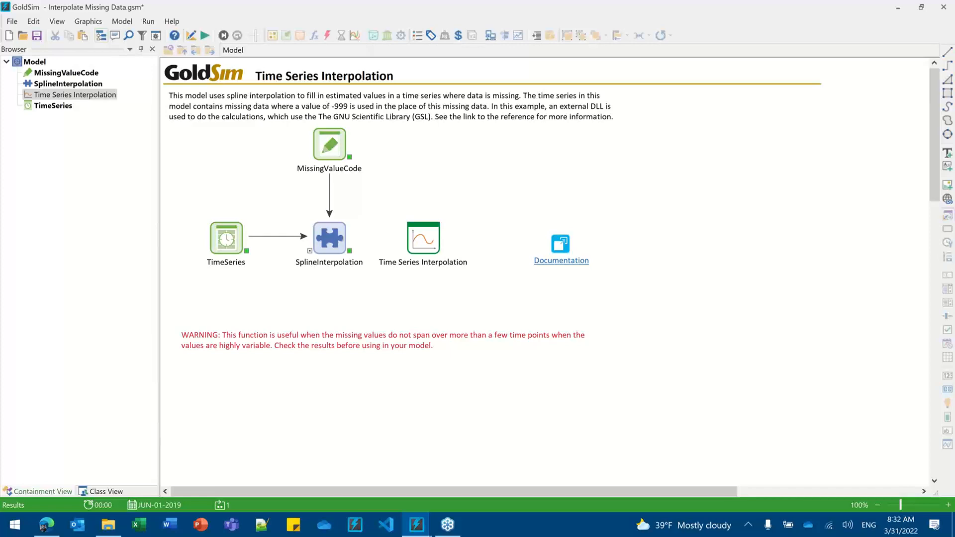
Step: Open the Monthly Values Vector model
drag(578, 172, 412, 52)
double_click(413, 56)
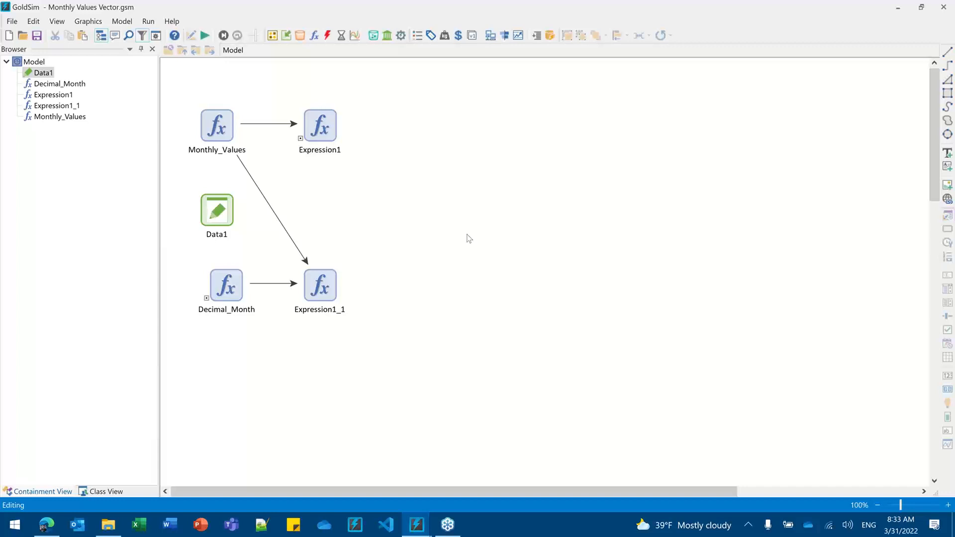
Step: Inspect the properties of the Data1 element and accept them as they are
click(203, 210)
drag(203, 210, 193, 210)
double_click(193, 210)
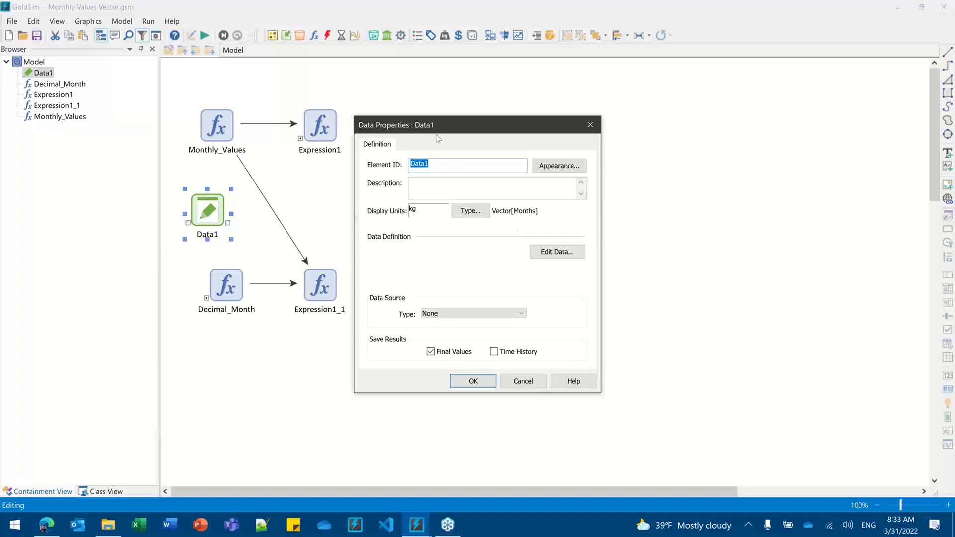
drag(446, 130, 456, 106)
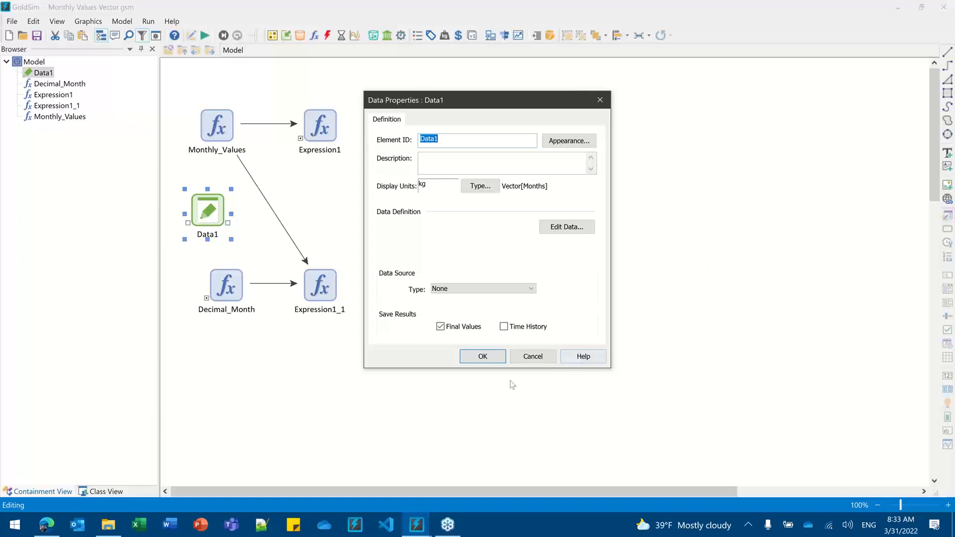
click(484, 357)
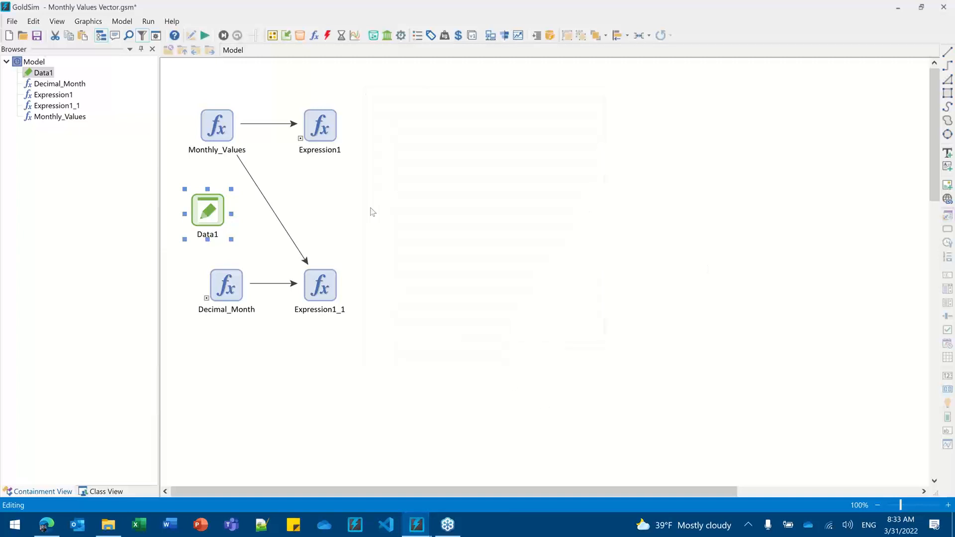
click(12, 21)
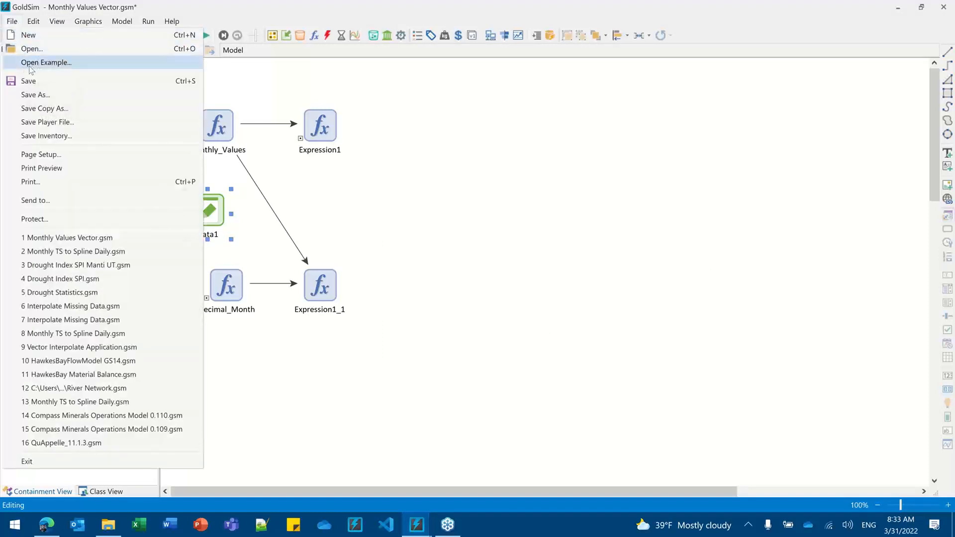
click(532, 179)
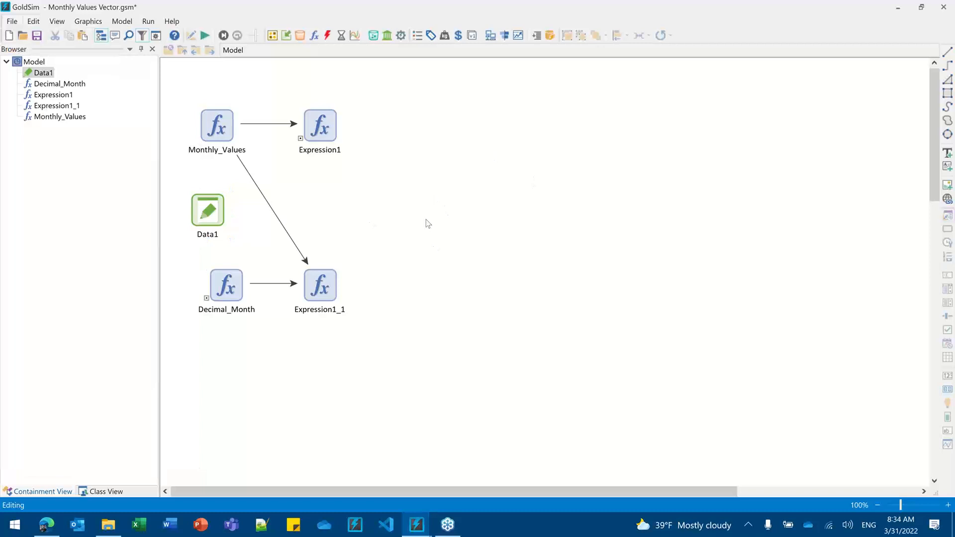
Step: Move the Data1 element to the right of Expression1 and review the monthly values in its vector
drag(208, 209, 410, 171)
double_click(434, 128)
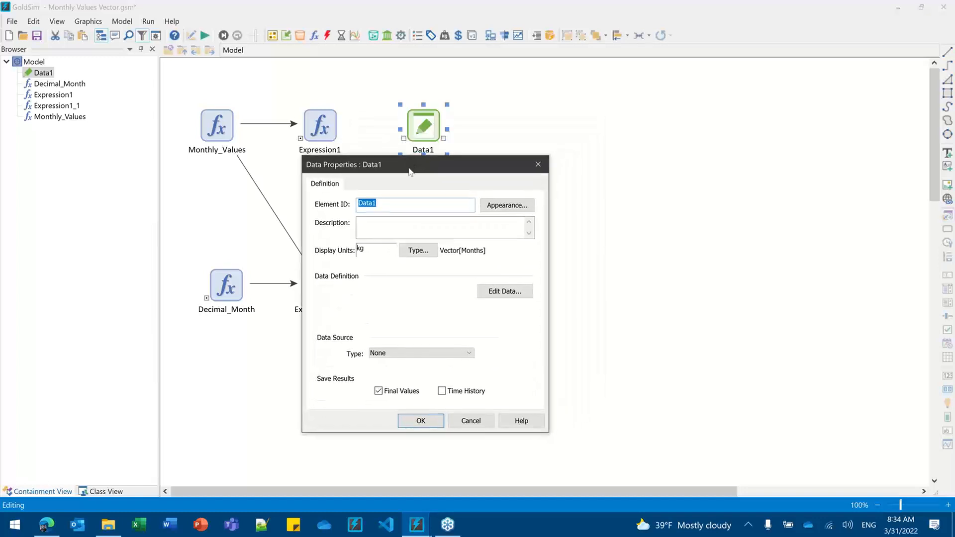
click(487, 297)
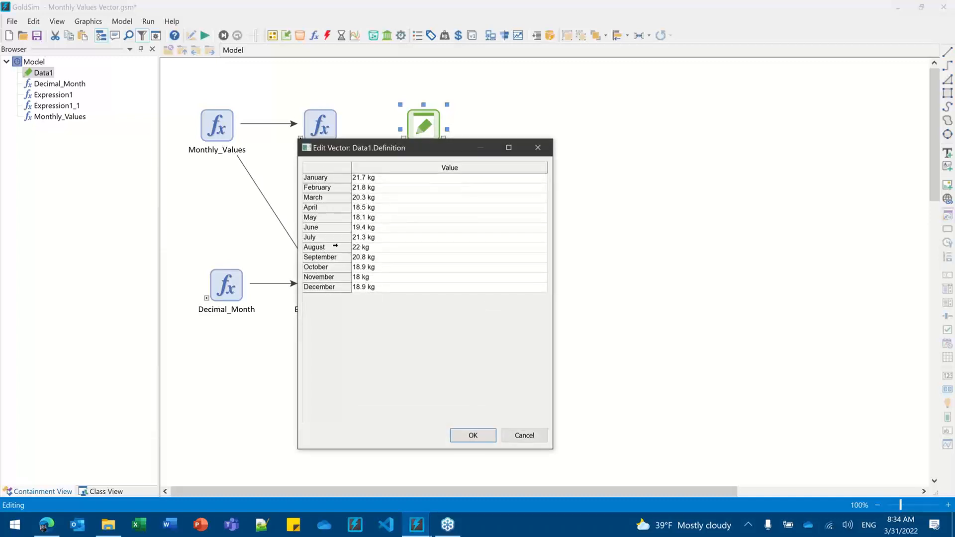
click(473, 436)
click(421, 422)
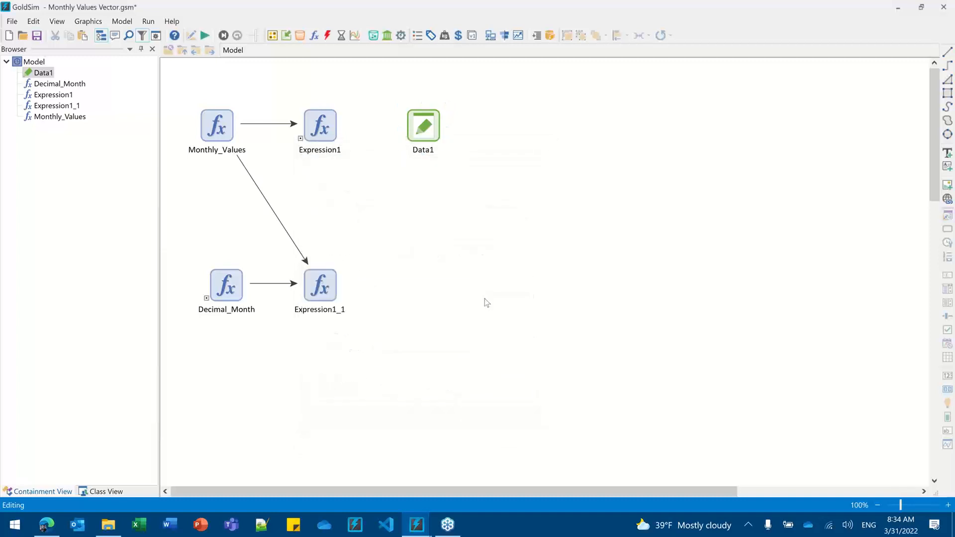
Step: Insert a new Expression element to the right of Data1 with kg as its display units
right_click(487, 128)
mouse_move(527, 134)
mouse_move(630, 175)
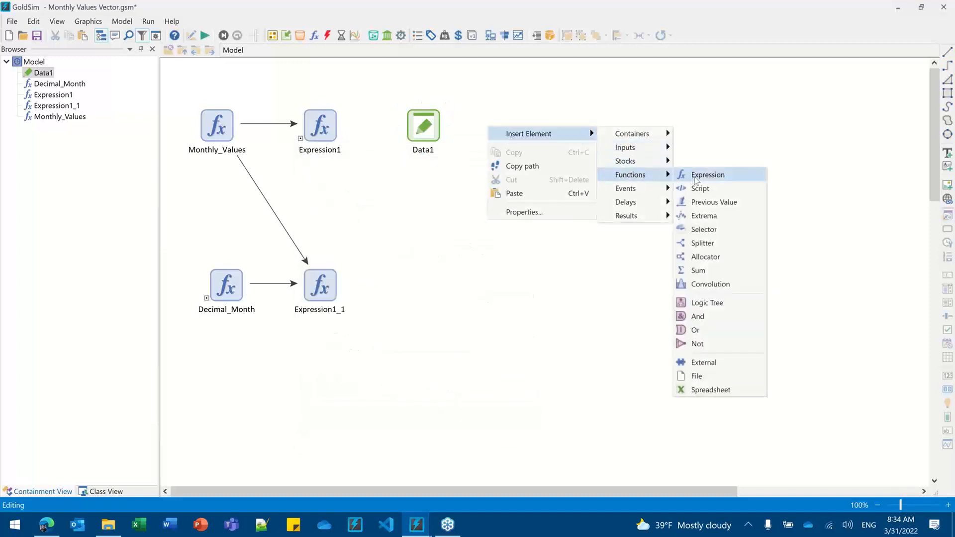
click(695, 180)
click(438, 293)
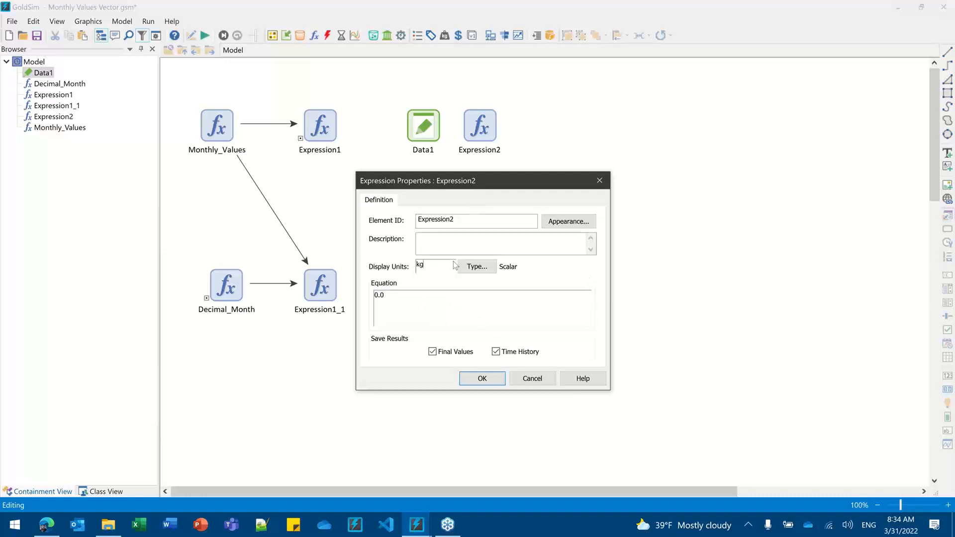
drag(491, 176, 497, 174)
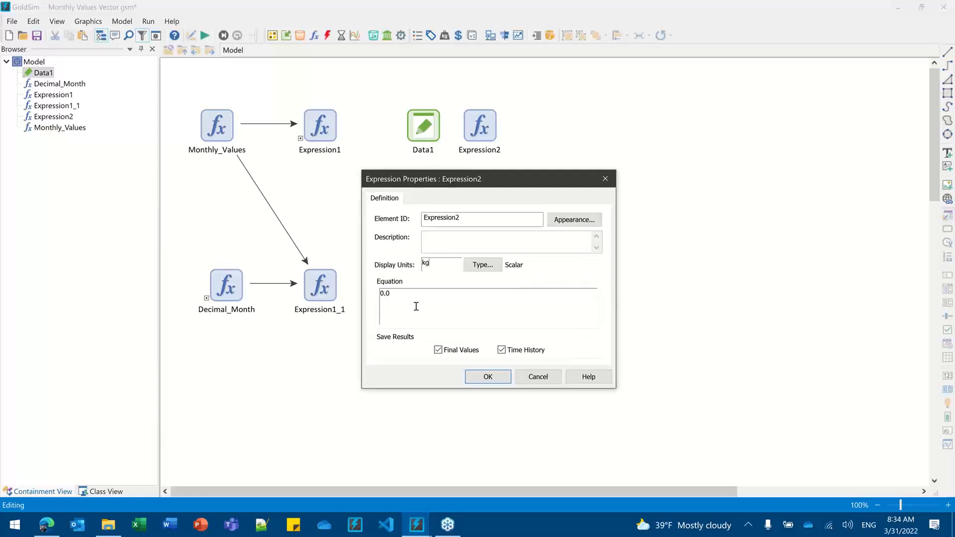
Step: Set the new expression's equation to data1[Month] and place the element a little farther from Data1
drag(429, 300, 332, 292)
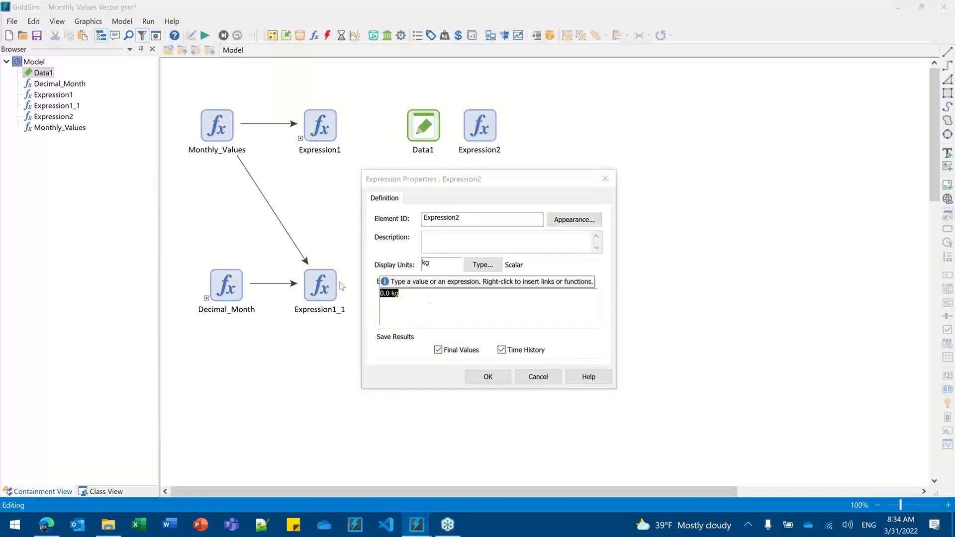
text(data1)
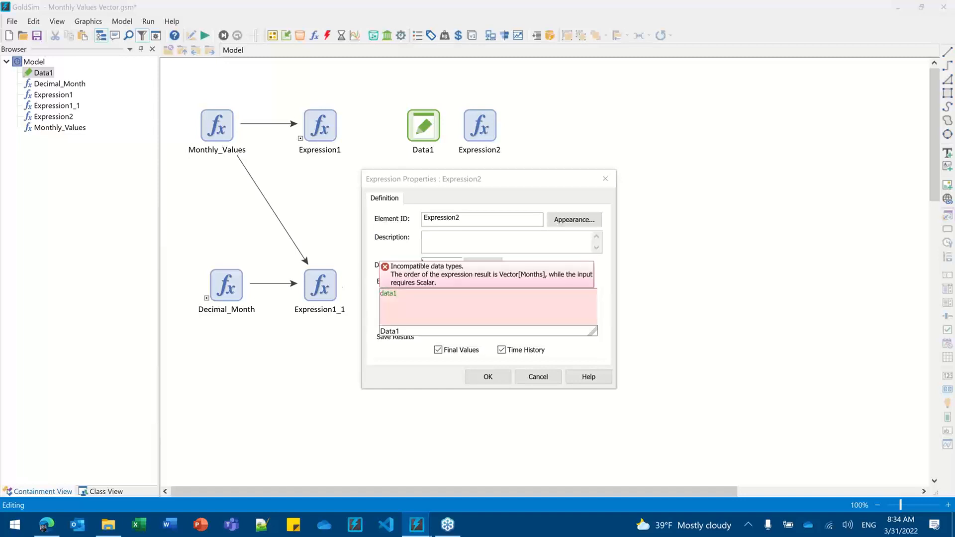
text([)
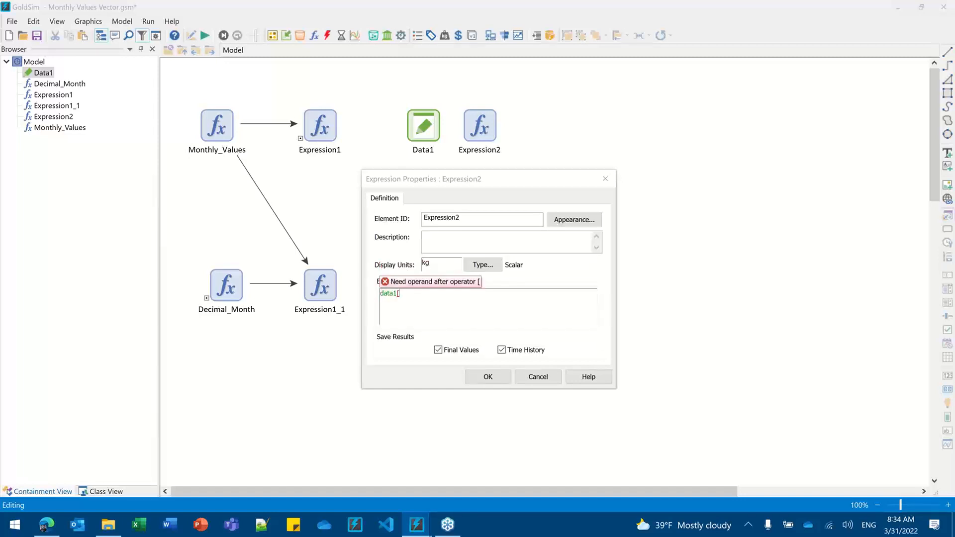
text(Month)
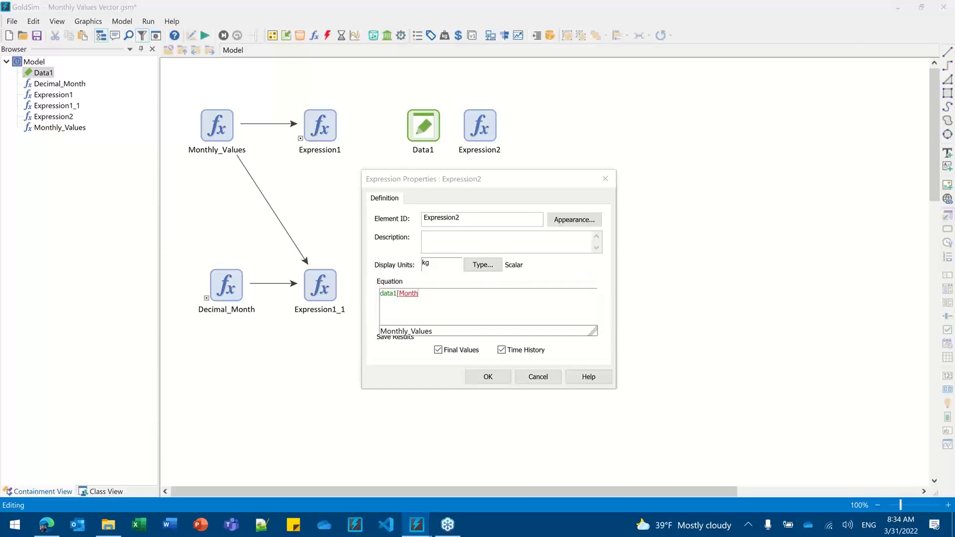
text(])
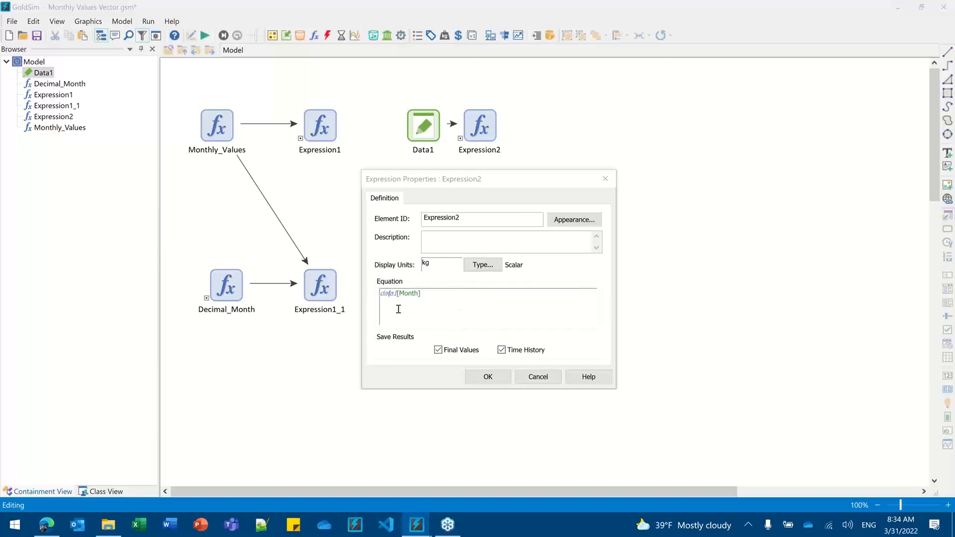
mouse_move(391, 295)
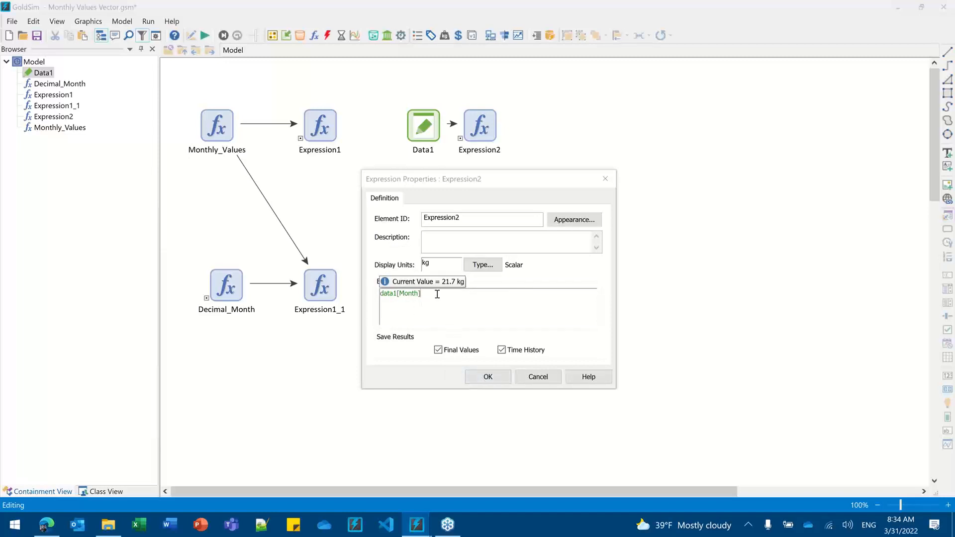
click(493, 381)
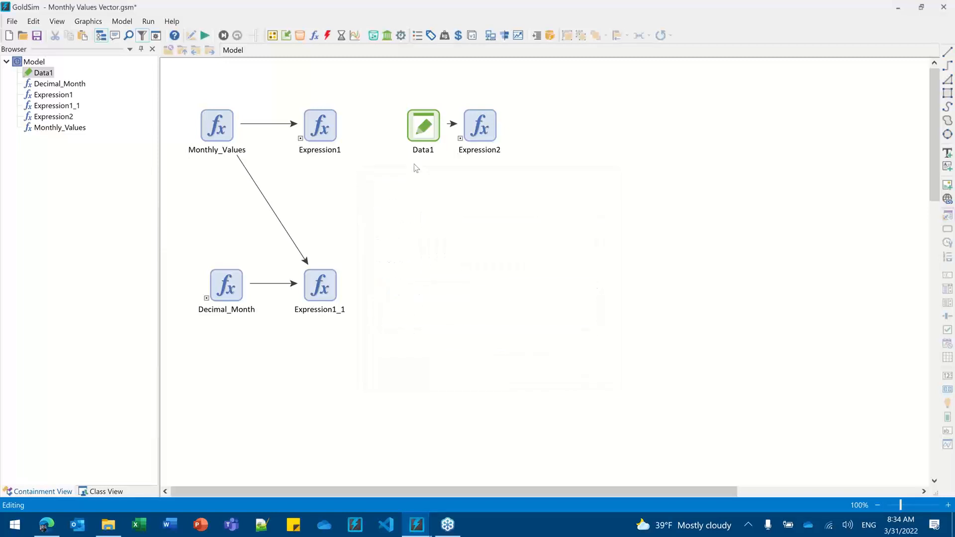
drag(479, 126, 508, 125)
click(510, 196)
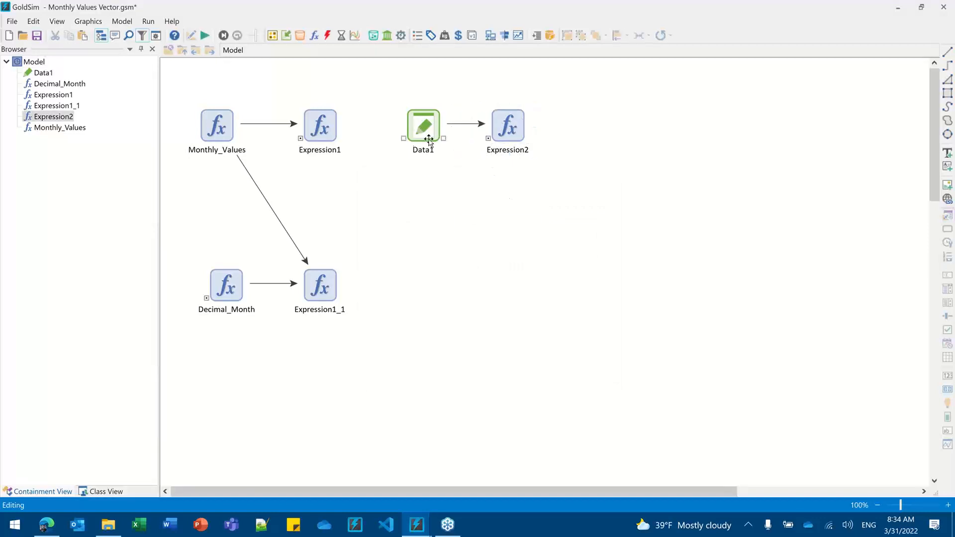
Step: Run the simulation and view the time history chart of Expression2
click(205, 35)
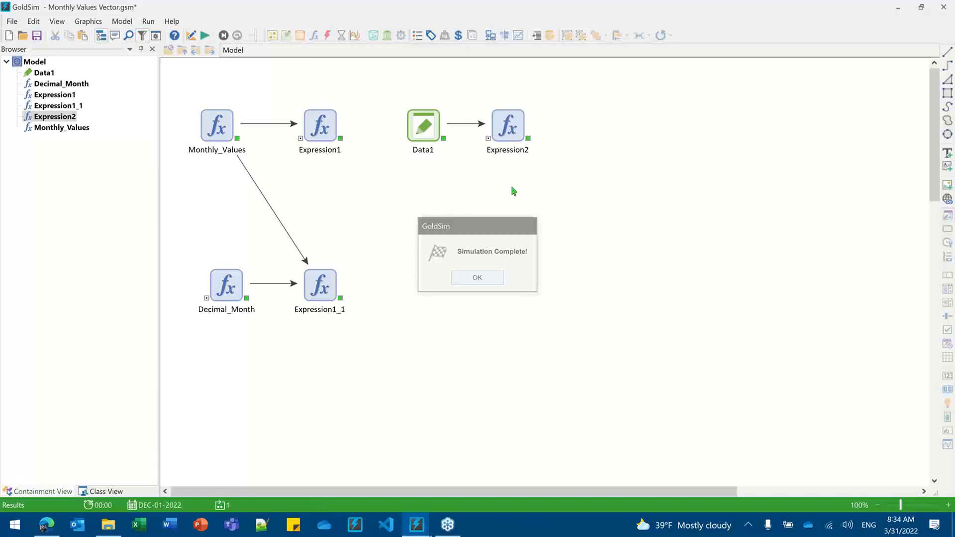
right_click(504, 134)
click(552, 141)
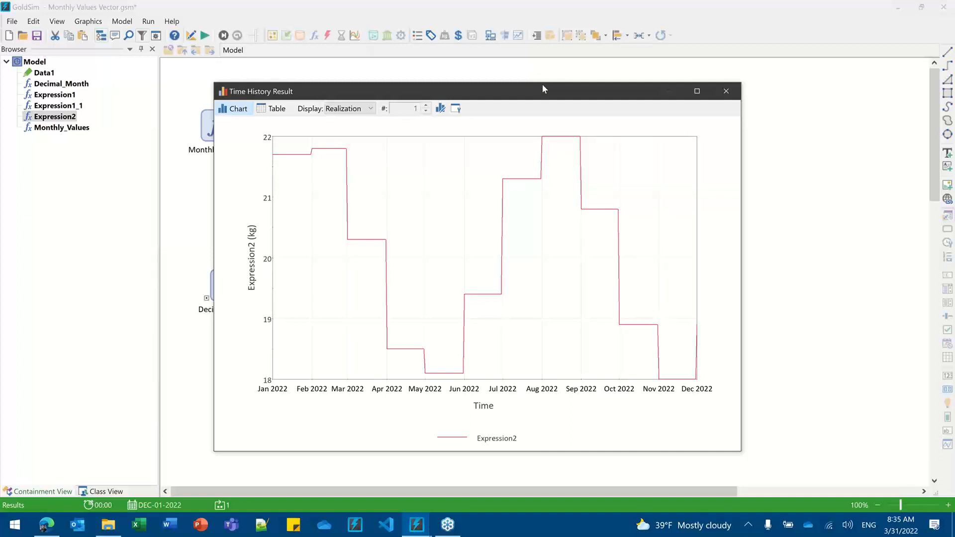
drag(543, 88, 550, 123)
click(731, 126)
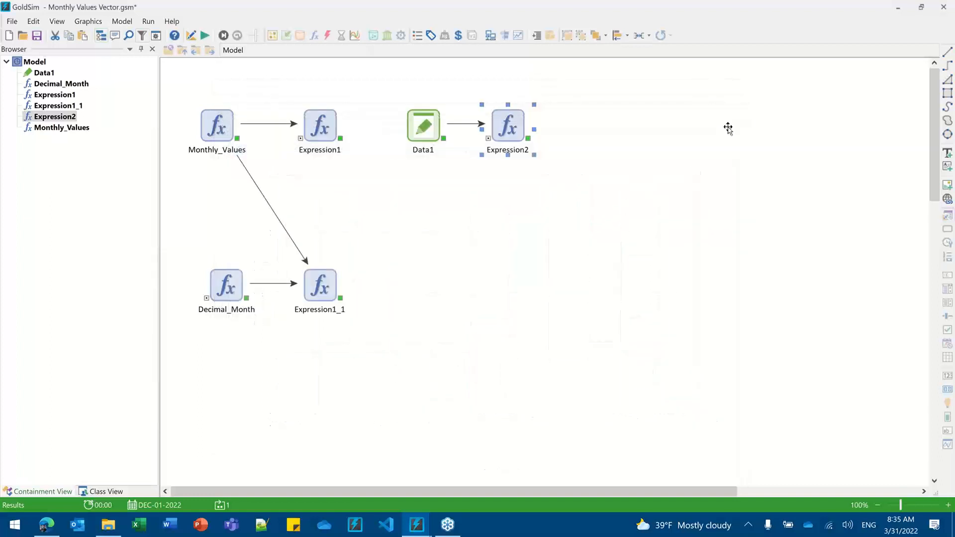
Step: Examine the final value chart of the monthly values in Data1
click(417, 125)
right_click(416, 124)
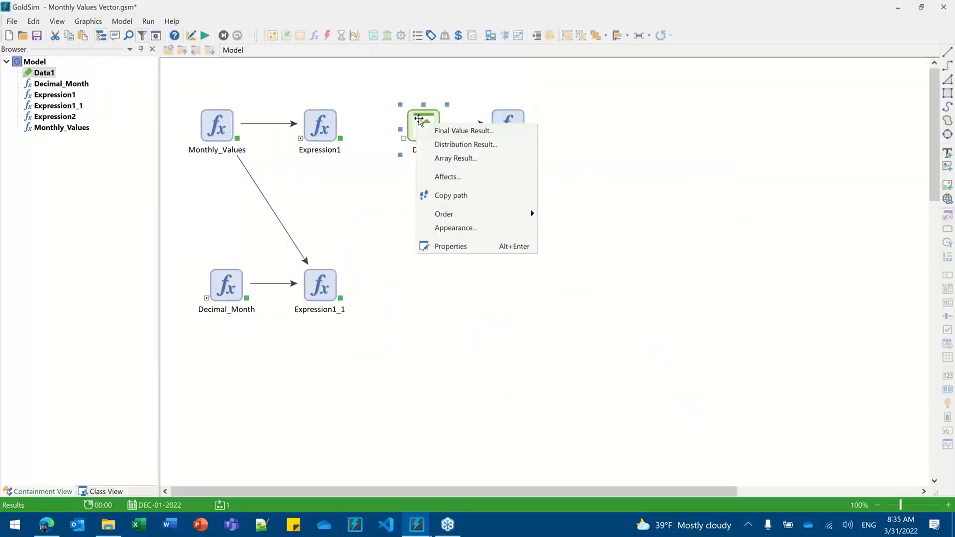
click(401, 155)
right_click(420, 127)
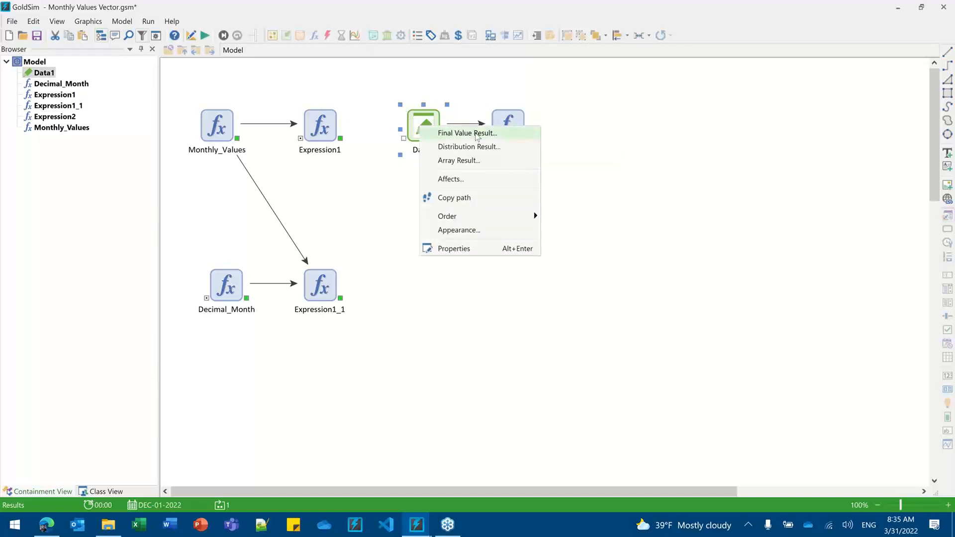
click(472, 134)
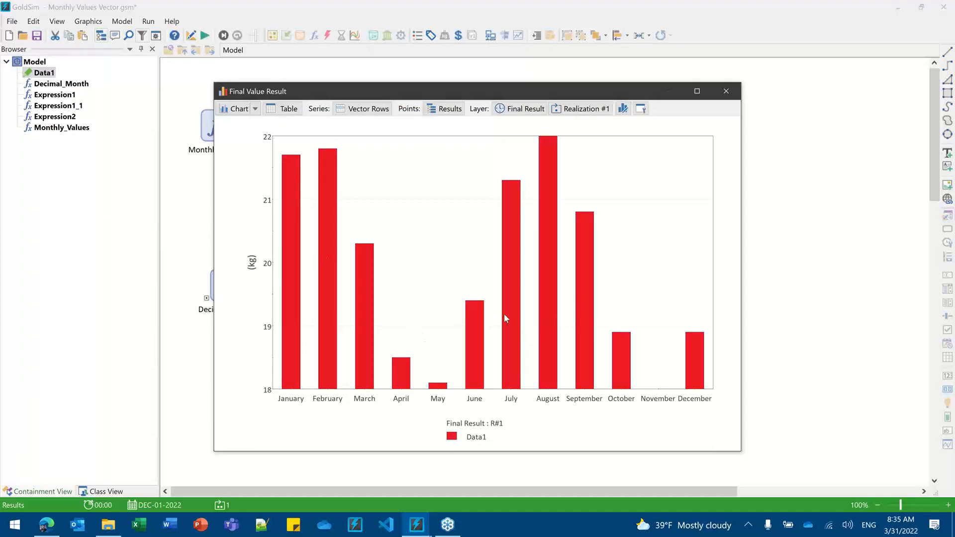
drag(511, 91, 360, 56)
drag(588, 416, 592, 338)
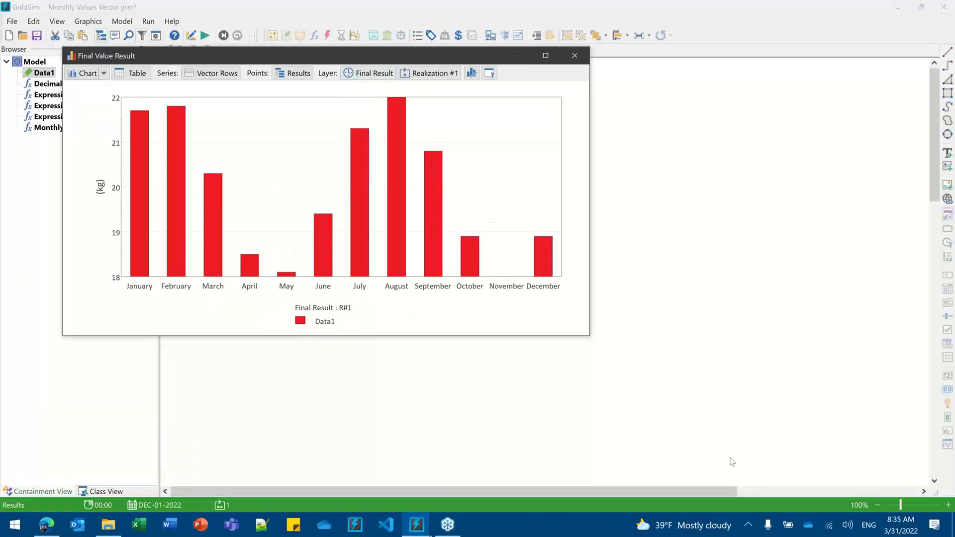
click(574, 55)
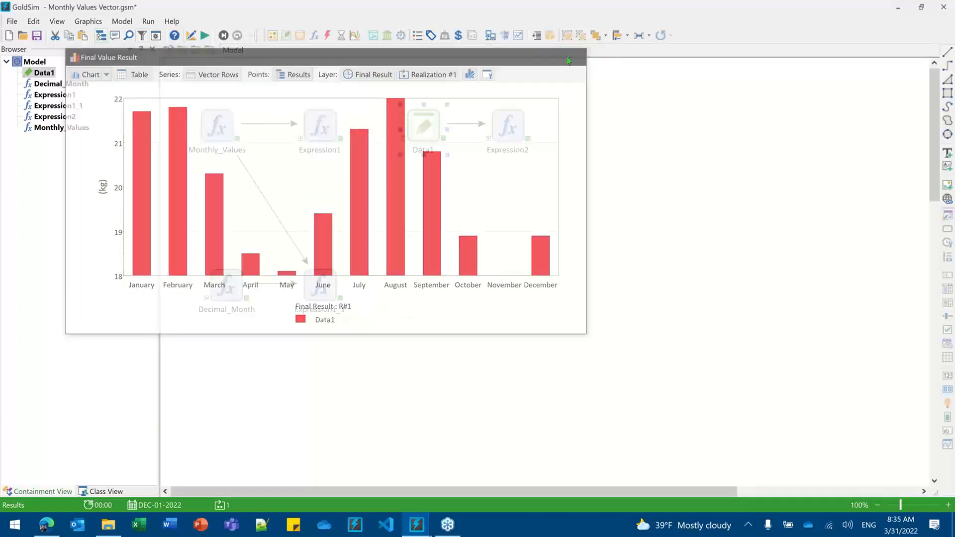
Step: Compare the time history chart of Expression2 with the monthly values in Data1
right_click(514, 137)
click(558, 143)
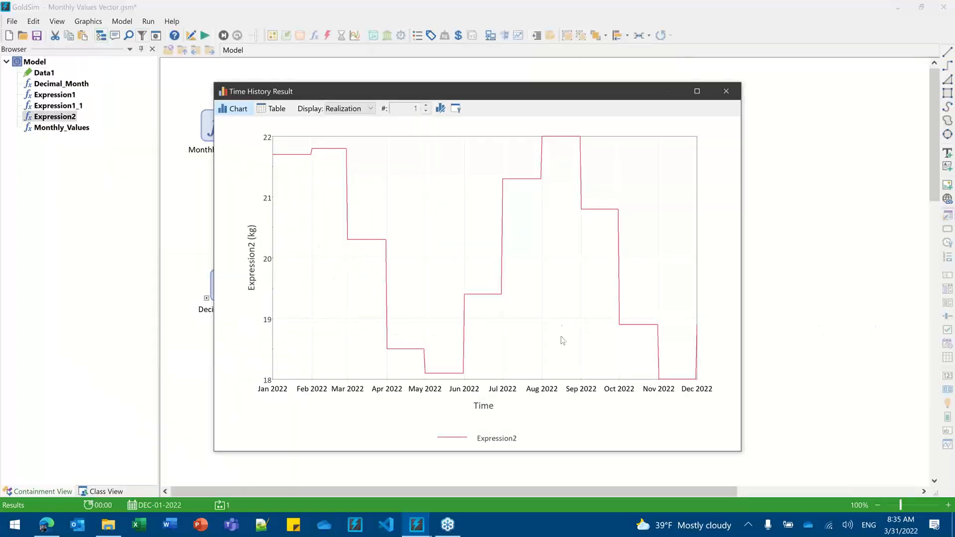
click(726, 91)
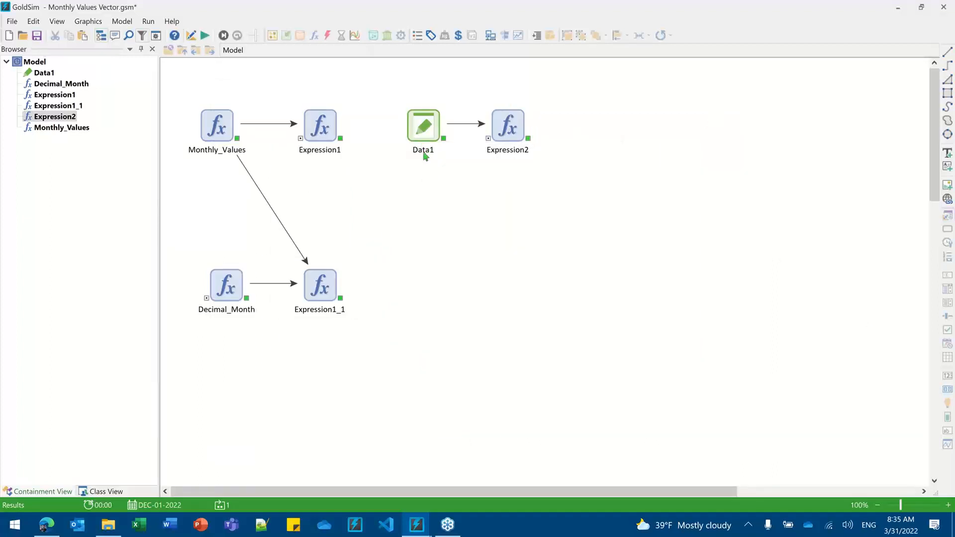
Step: Check the time and timestep options in the simulation settings
mouse_move(424, 155)
click(156, 36)
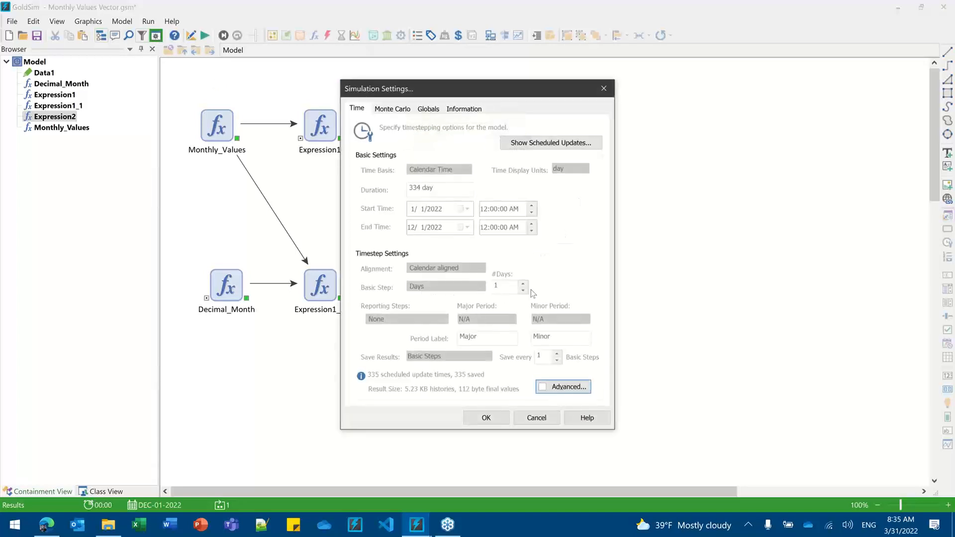
click(486, 418)
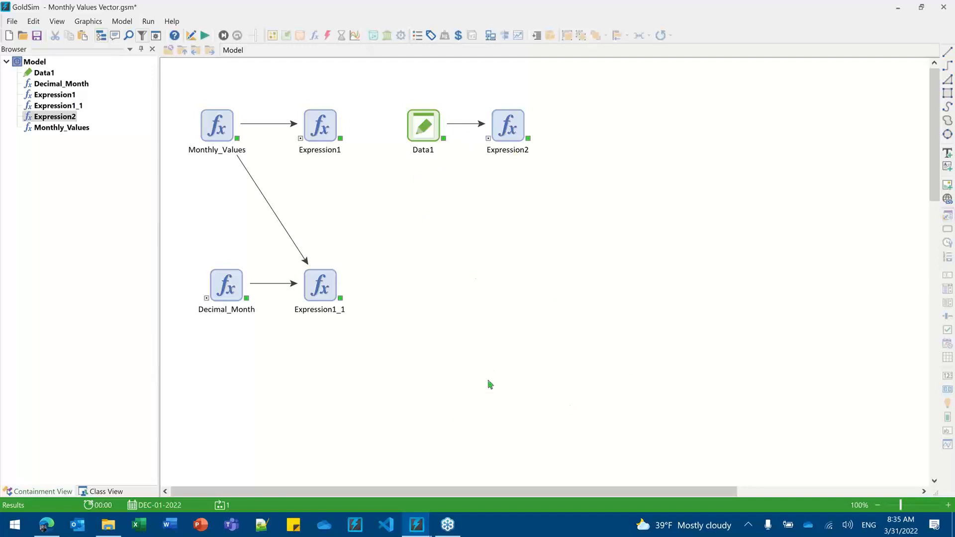
Step: Return the model to edit mode and move Data1 and Expression2 together below the Decimal_Month row
key(F4)
key(Return)
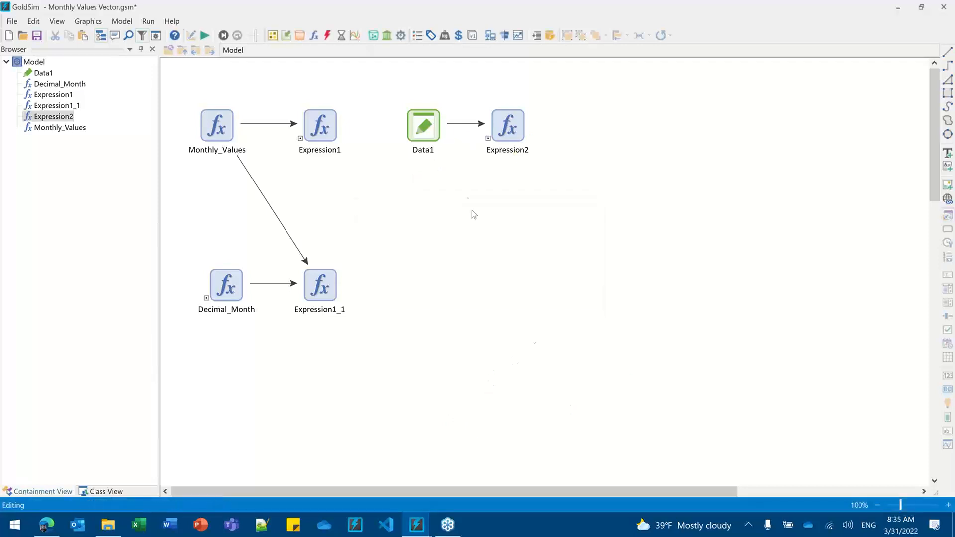
drag(578, 203, 386, 68)
drag(401, 137, 218, 411)
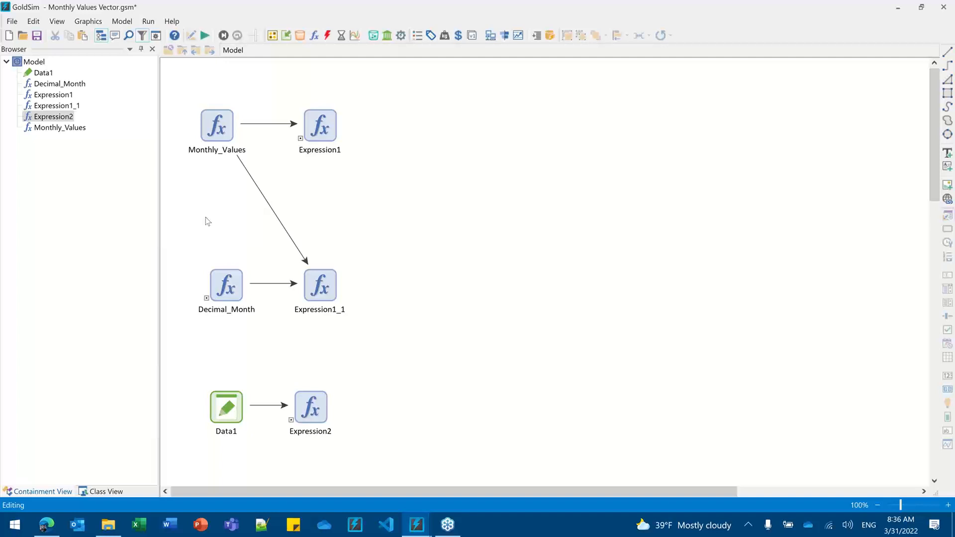
click(219, 417)
Step: Review the equation of the Monthly_Values expression and run the simulation again
click(236, 127)
mouse_move(219, 128)
double_click(209, 119)
drag(407, 164, 354, 95)
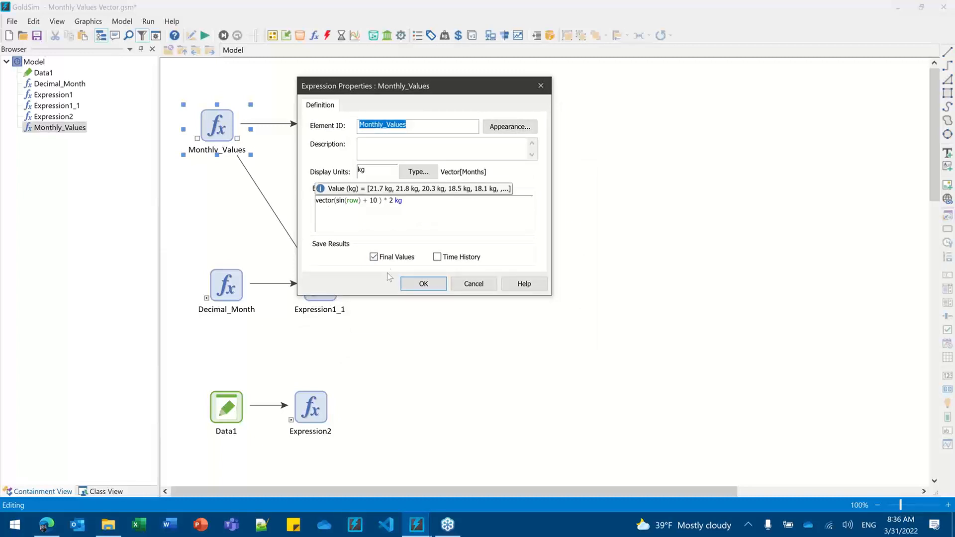
click(423, 283)
click(204, 35)
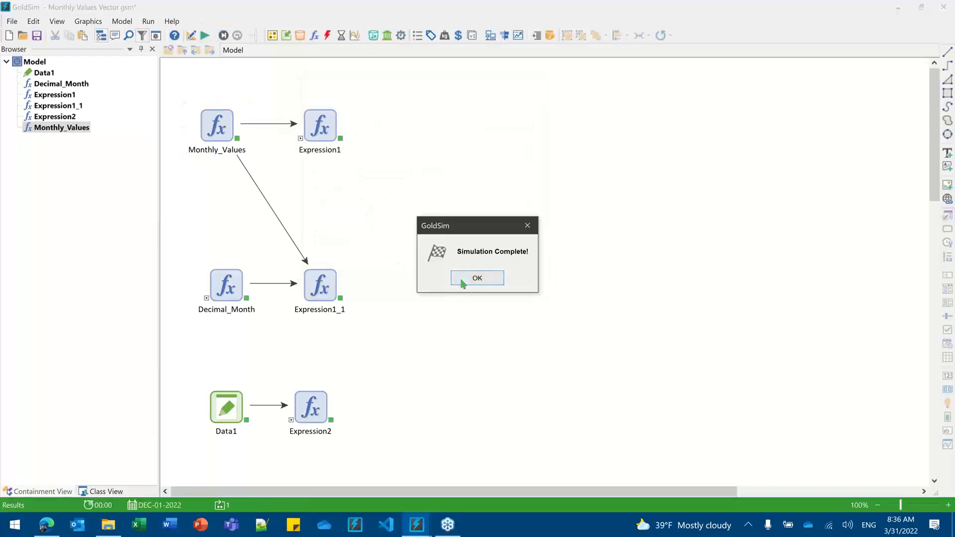
Step: Examine the final value chart of the Monthly_Values expression, then close it
click(465, 280)
right_click(223, 127)
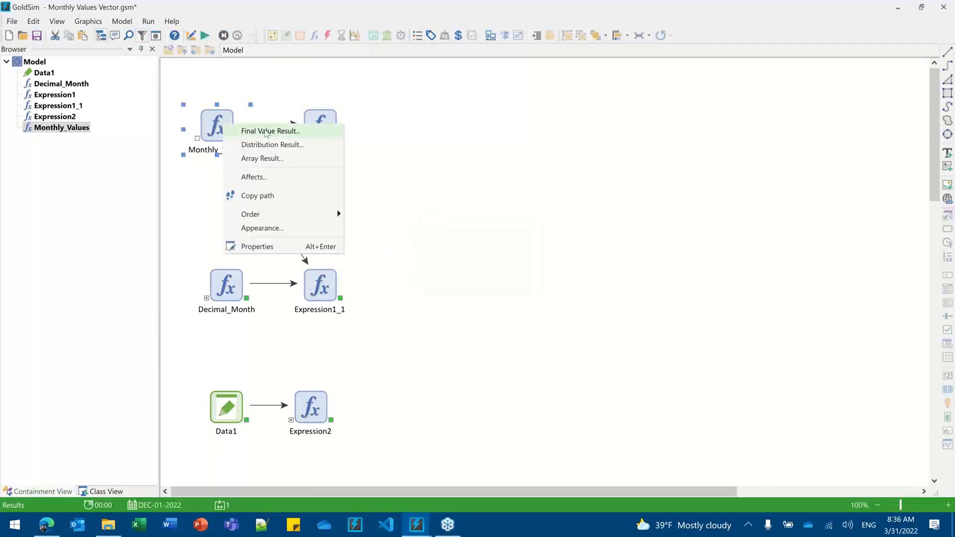
click(271, 131)
drag(341, 94, 431, 38)
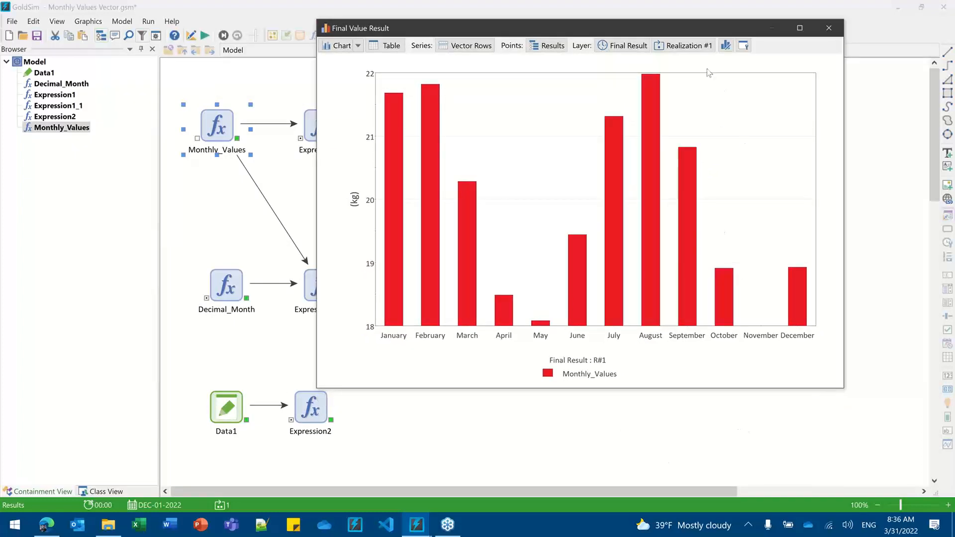
drag(697, 35, 637, 61)
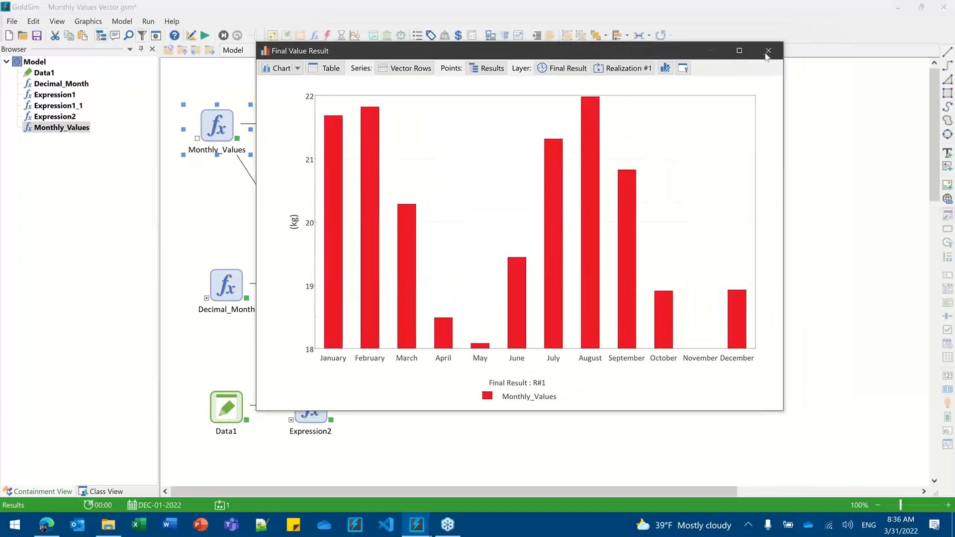
click(768, 51)
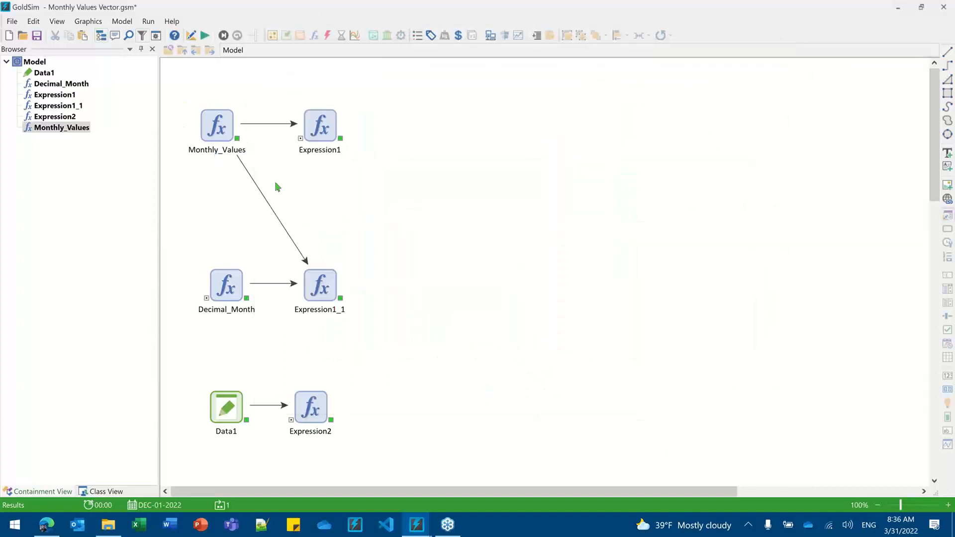
Step: Return the model to edit mode and move Monthly_Values down to about midway between the Expression1 and Decimal_Month rows
mouse_move(210, 136)
drag(224, 128, 234, 173)
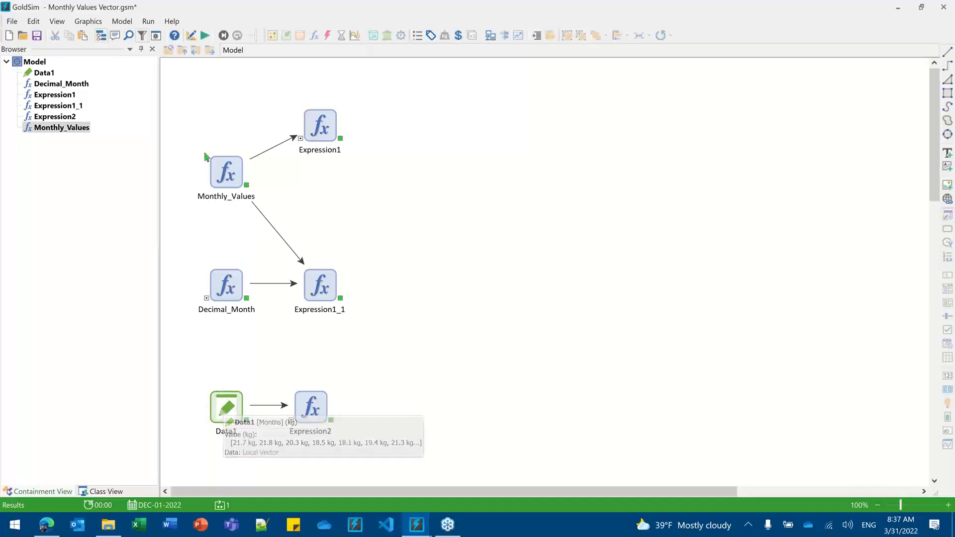
mouse_move(228, 167)
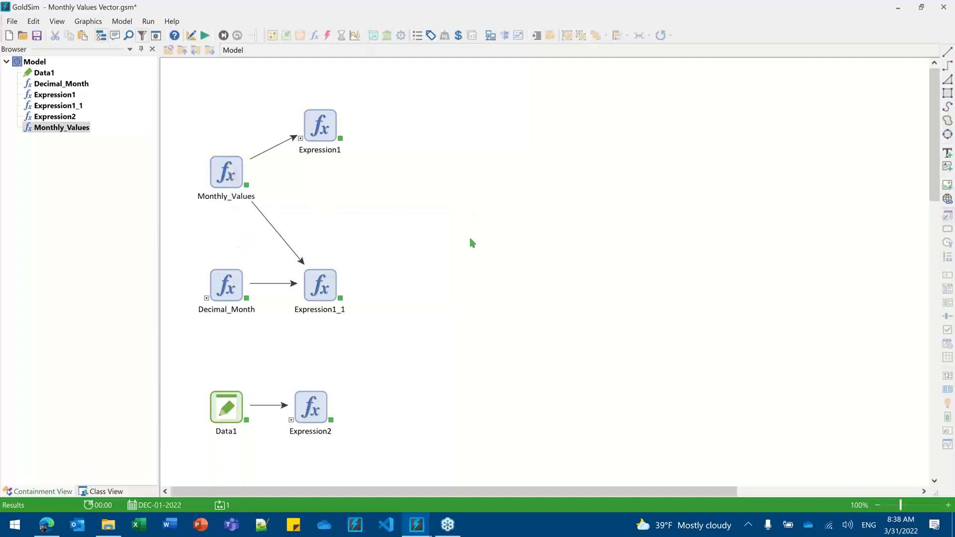
key(F4)
key(Return)
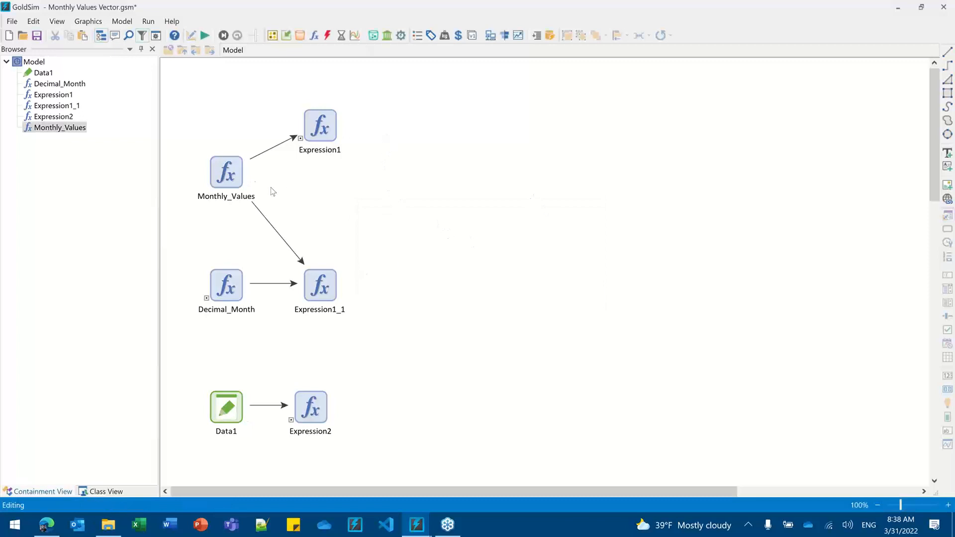
drag(228, 174, 228, 194)
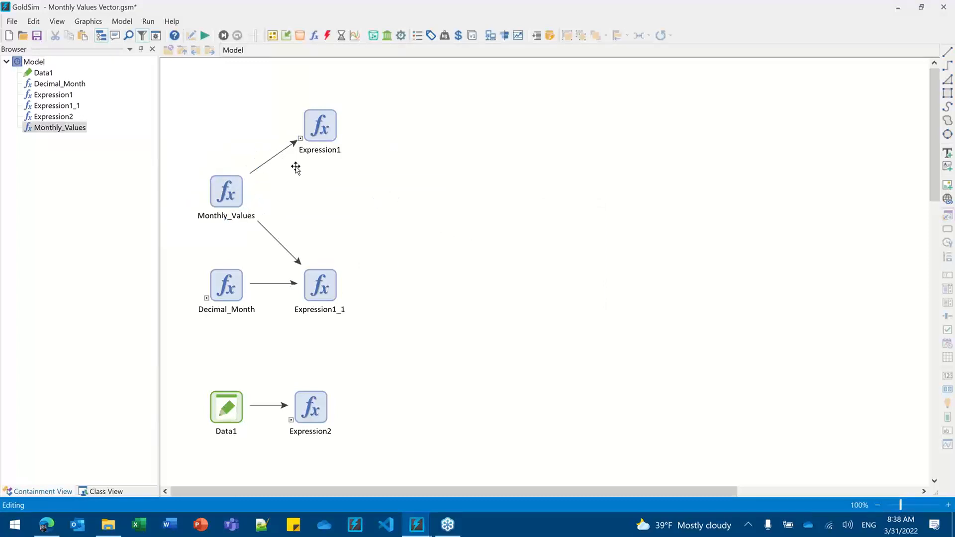
Step: Review the equation of Expression1 and rename the element as No_Interpolation
double_click(320, 125)
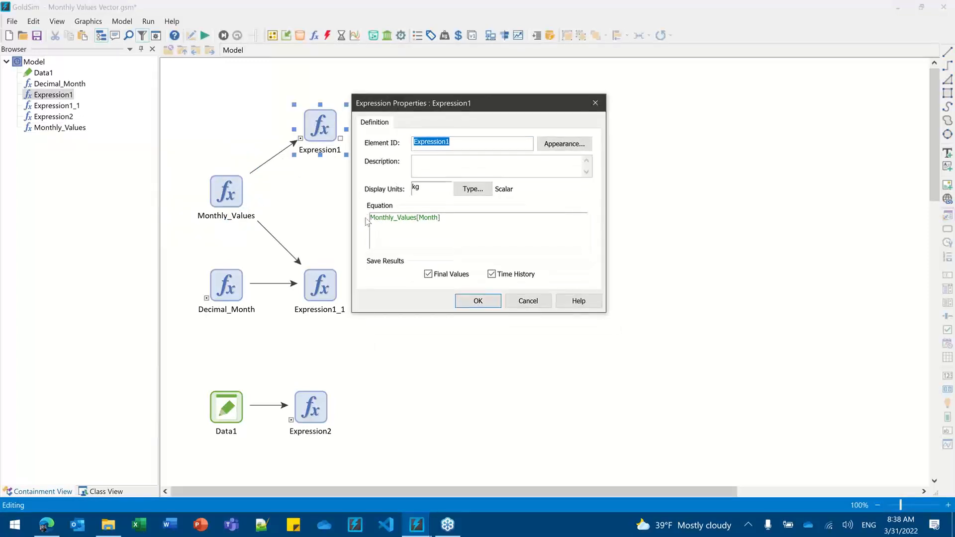
click(426, 231)
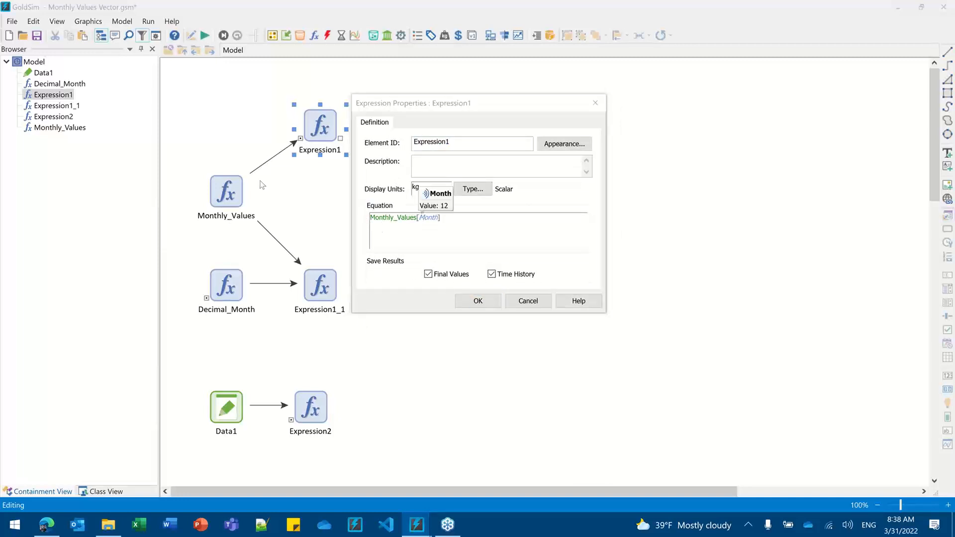
double_click(456, 143)
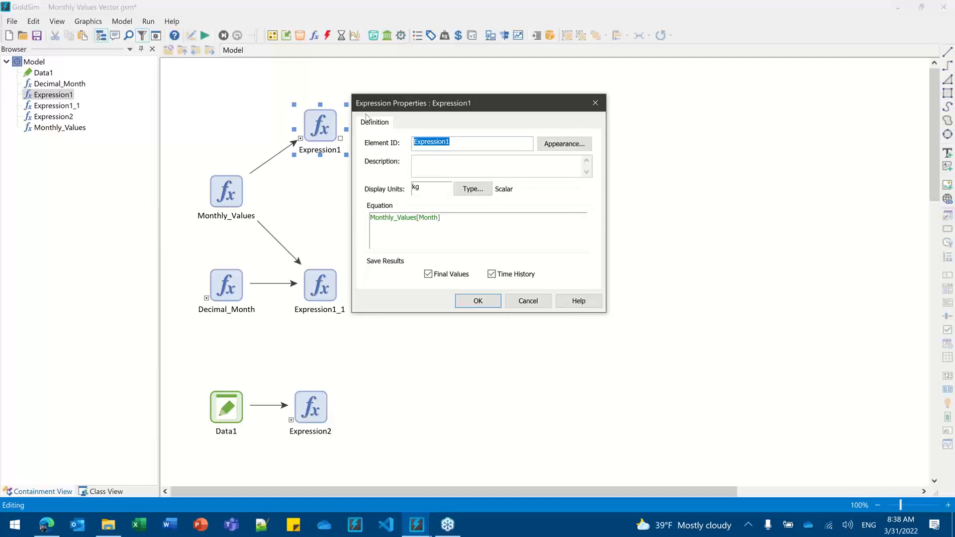
text(No_Interpolation)
click(481, 301)
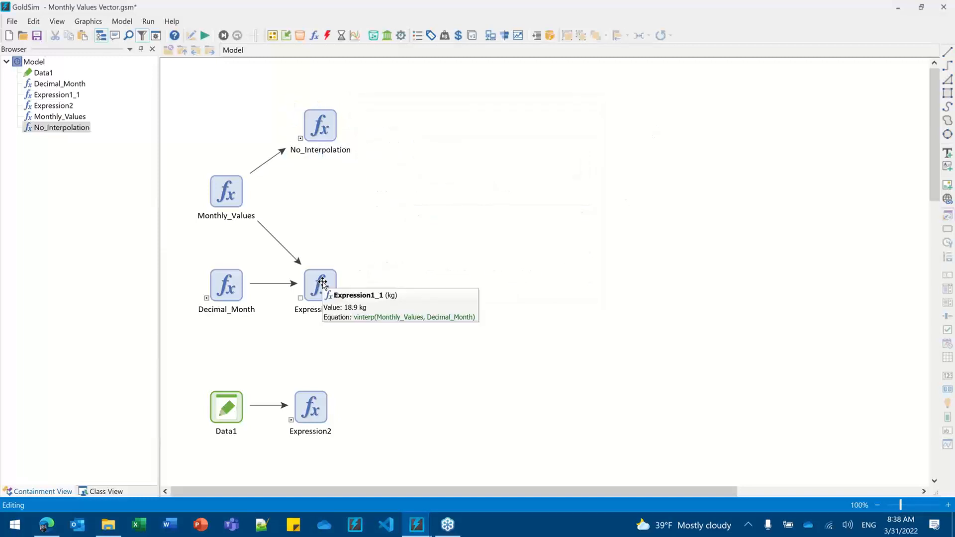
Step: Check the equations of Expression1_1 and No_Interpolation
mouse_move(320, 282)
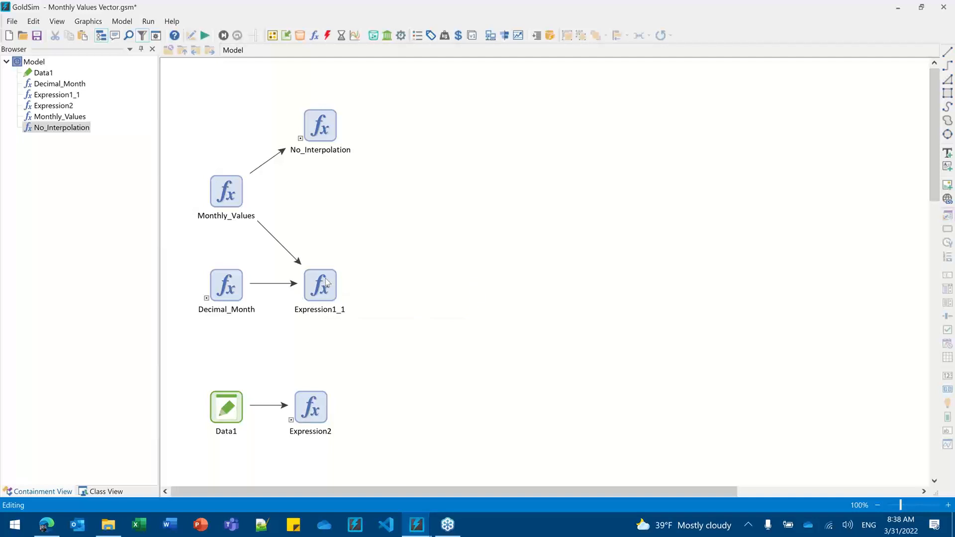
double_click(323, 128)
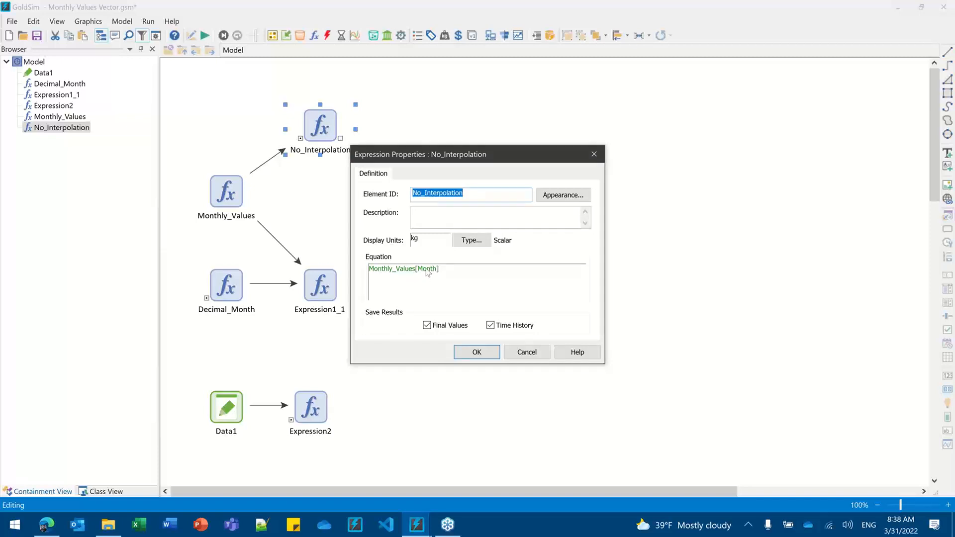
click(473, 354)
Step: Add an Expression element named Month_Output beside No_Interpolation, with Month as its equation
click(316, 37)
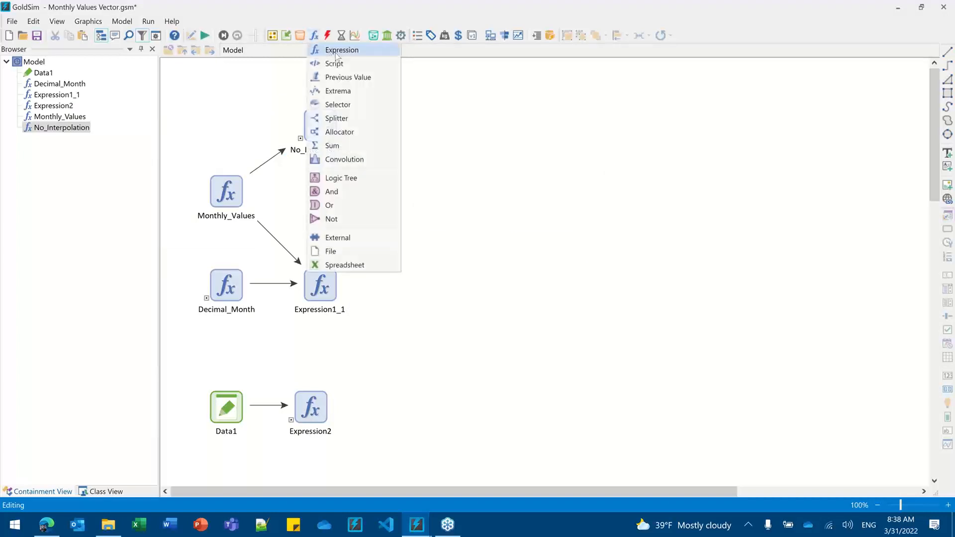
click(452, 145)
click(461, 134)
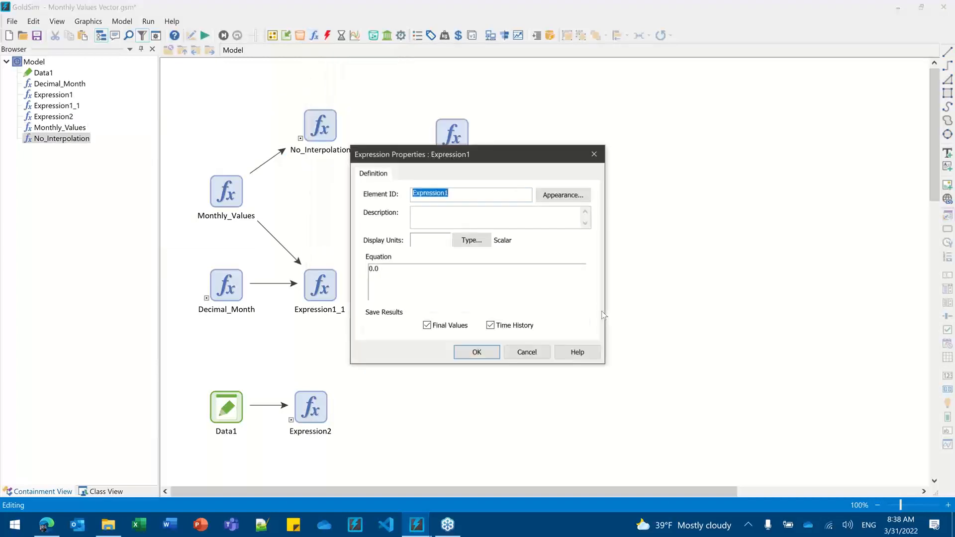
text(Month_Output)
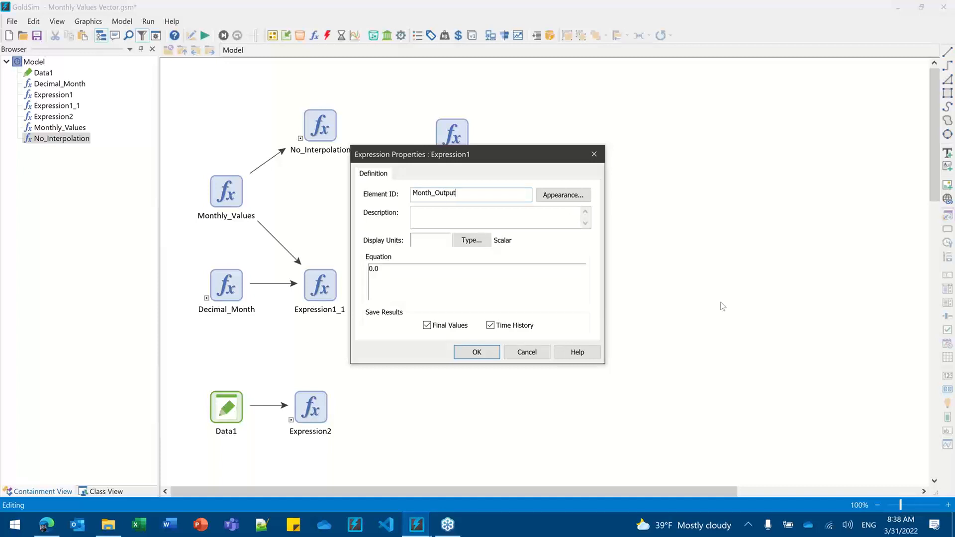
drag(428, 280, 304, 233)
text(month)
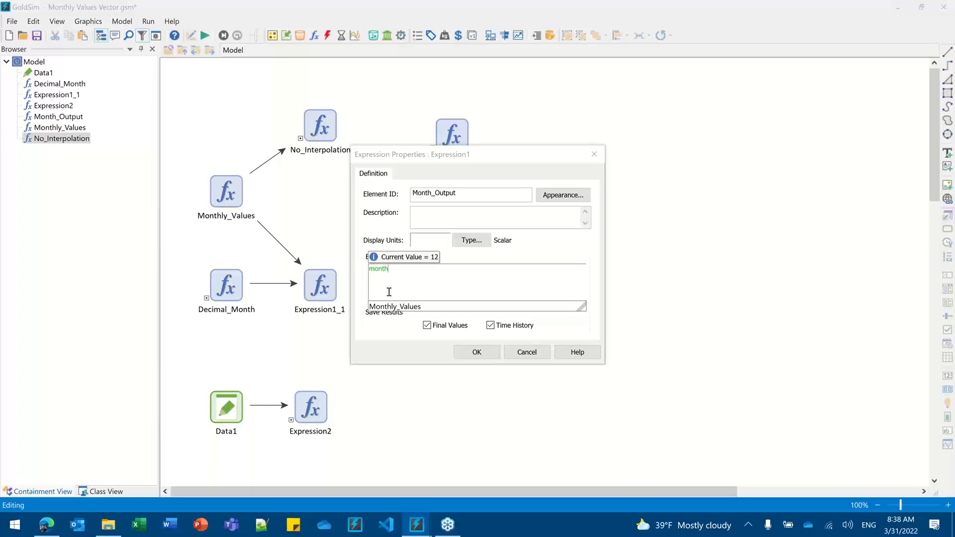
click(366, 279)
click(377, 269)
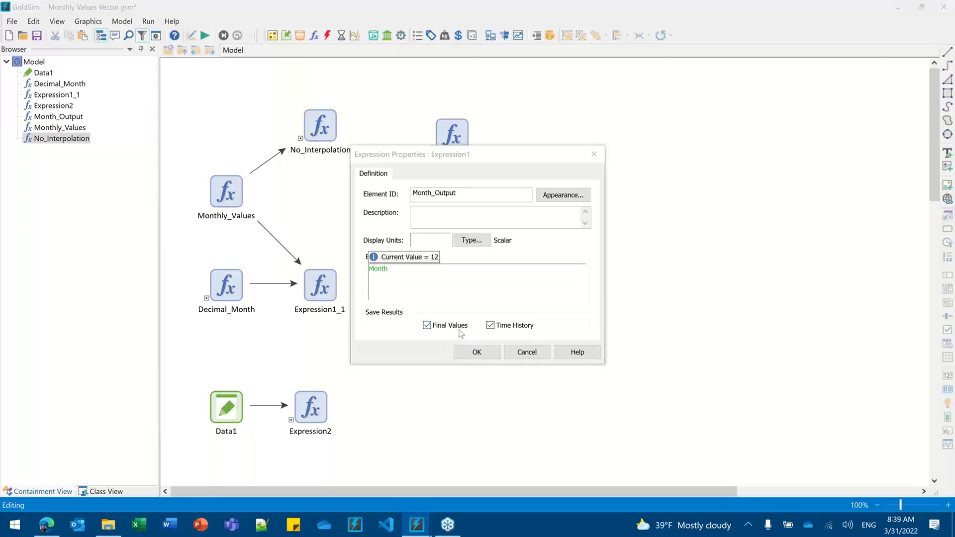
click(480, 353)
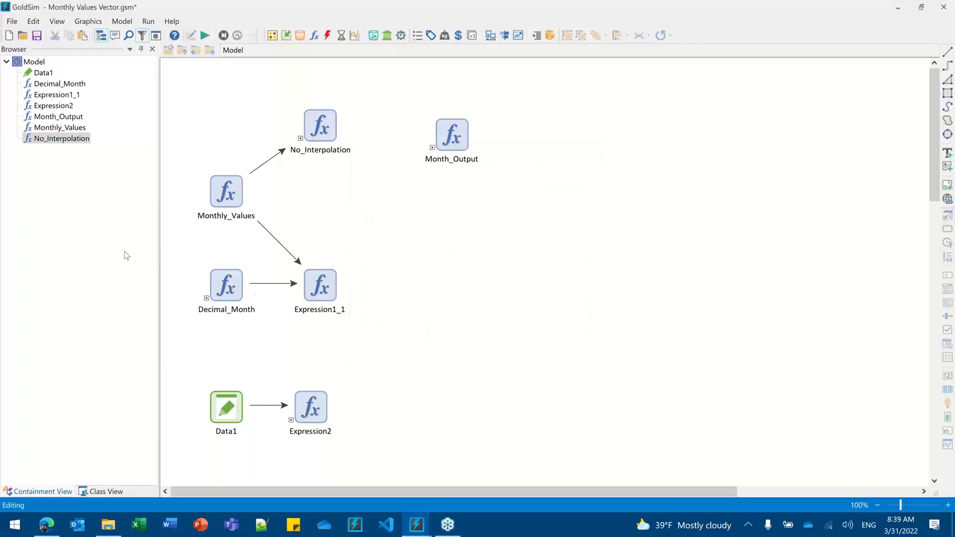
Step: Show element subitems in the model browser and expand the Calendar Time properties under Local Properties
right_click(84, 192)
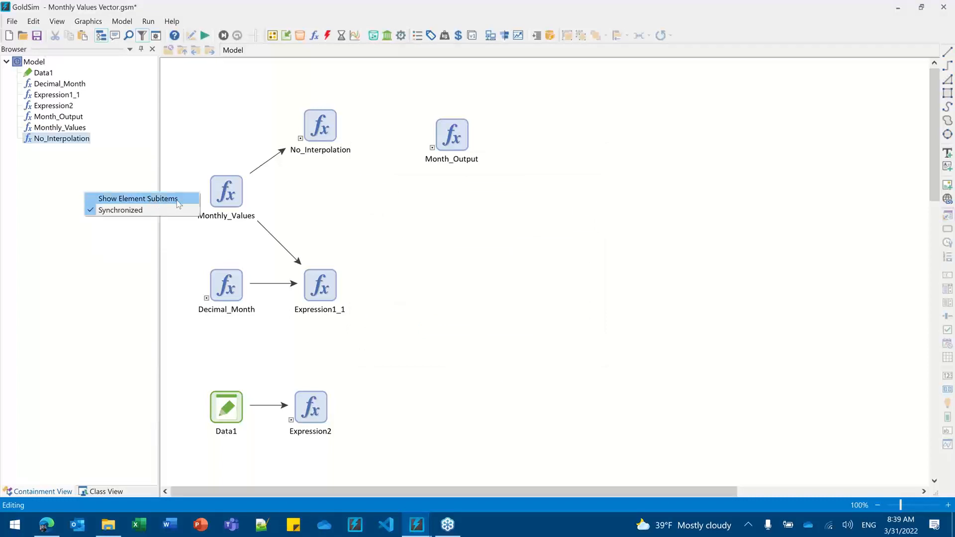
click(57, 22)
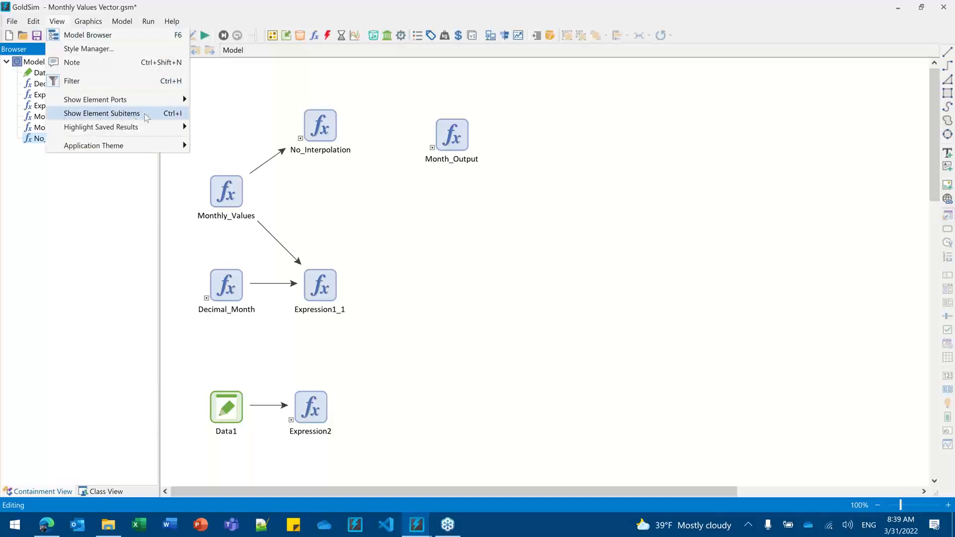
click(171, 118)
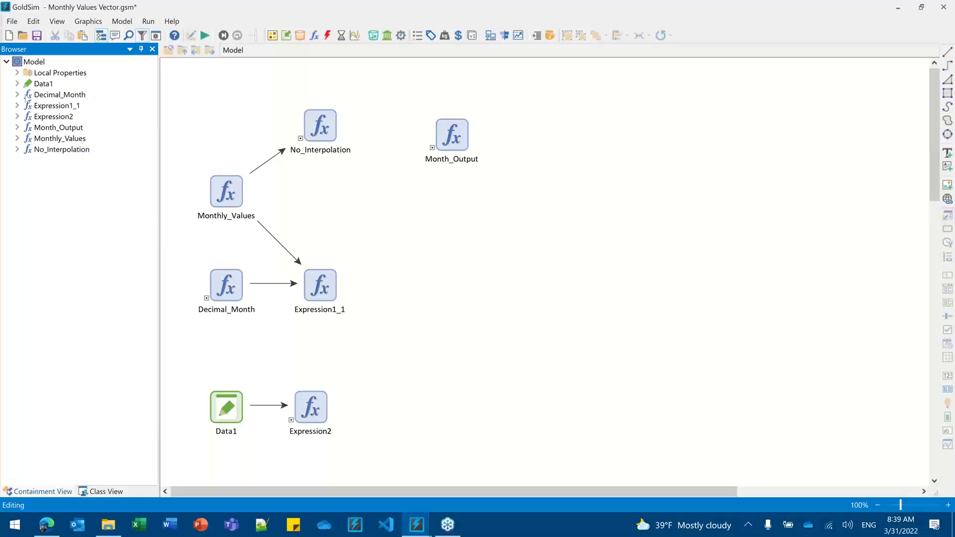
click(16, 73)
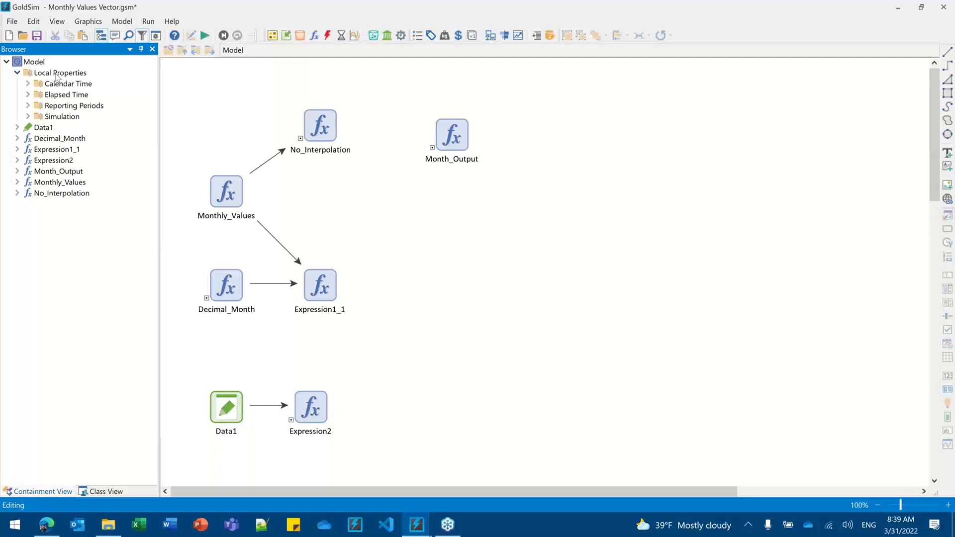
click(28, 84)
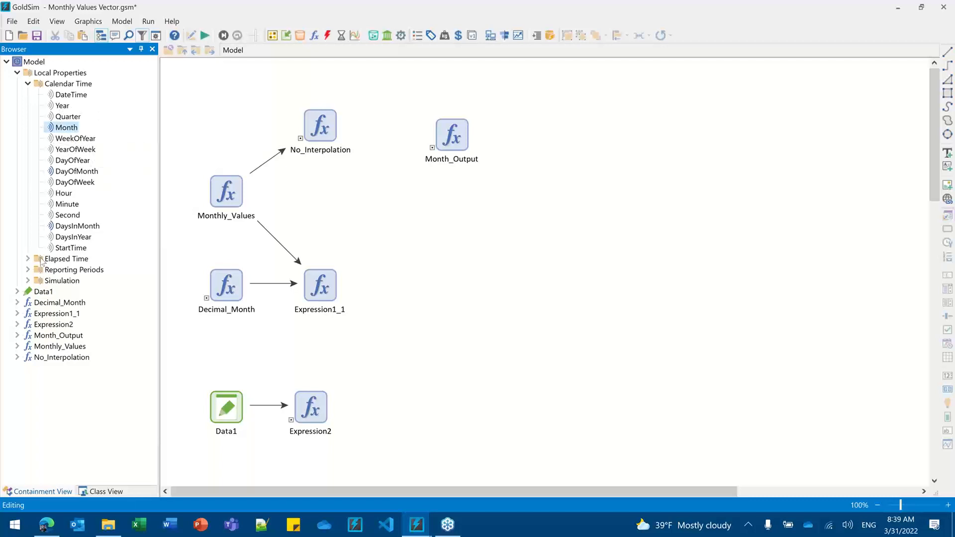
click(386, 321)
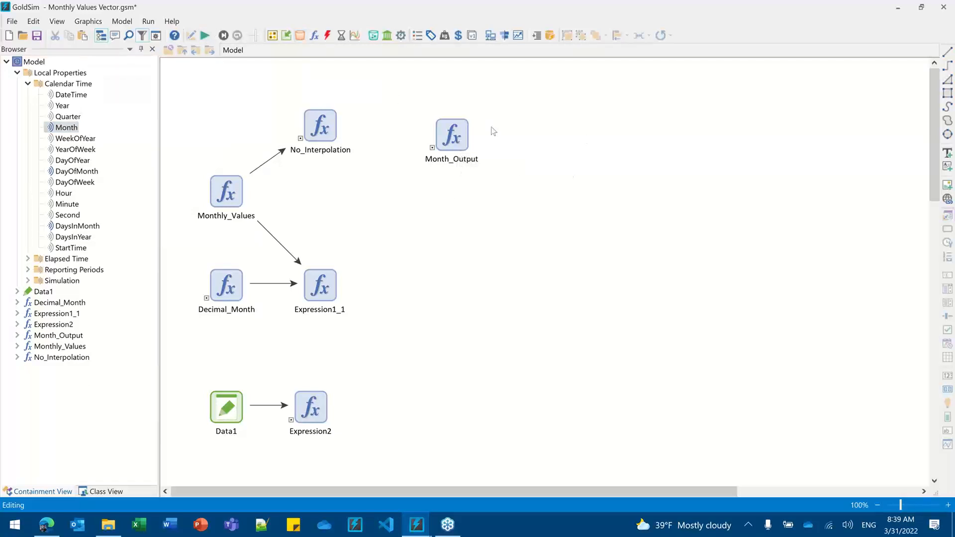
Step: Check the equation of Month_Output and run the simulation
double_click(452, 135)
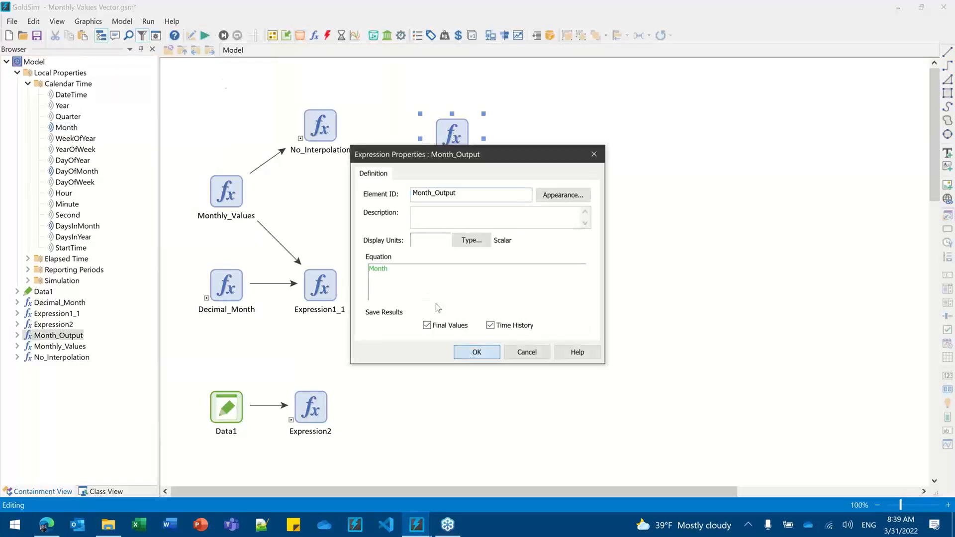
click(471, 353)
key(F5)
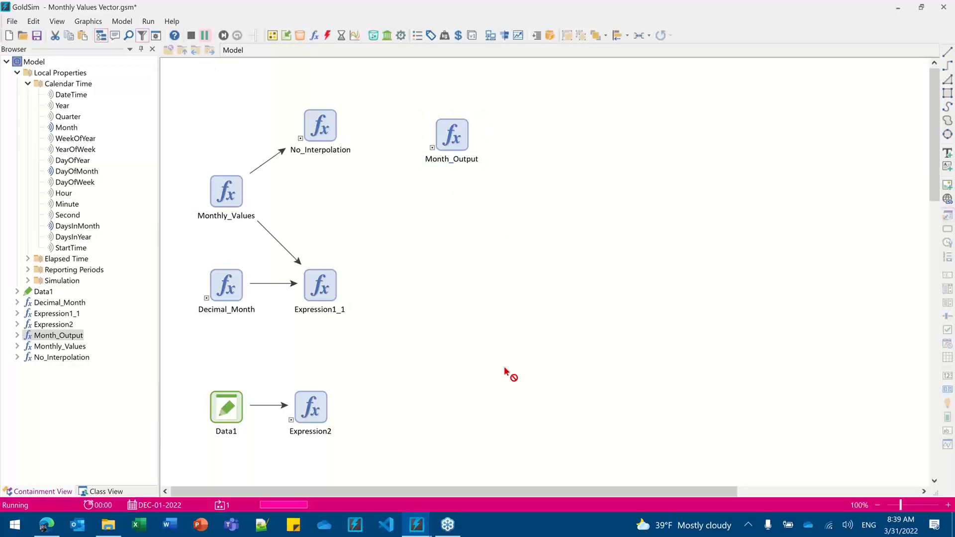
click(486, 277)
Step: Examine the time history of Month_Output as a chart and as a table of daily values
click(451, 134)
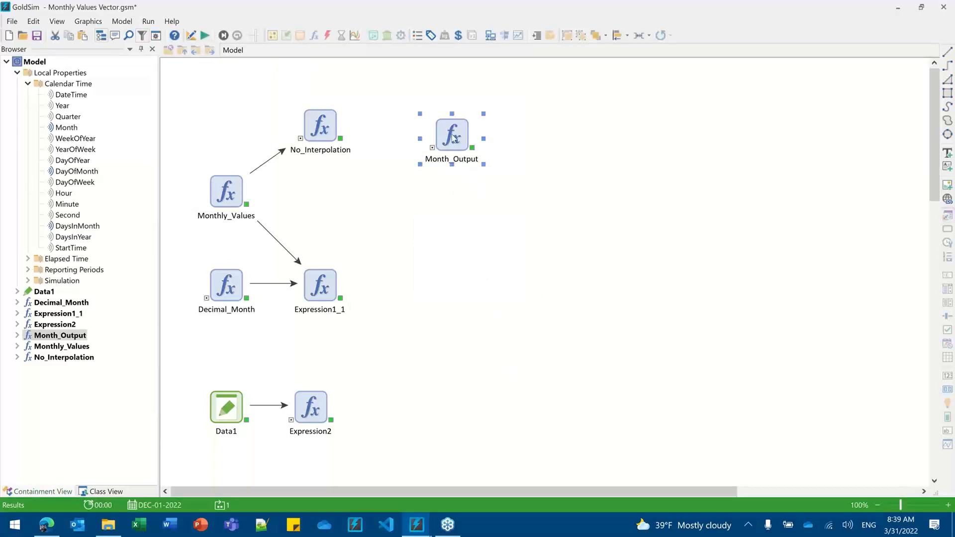
right_click(453, 135)
click(498, 142)
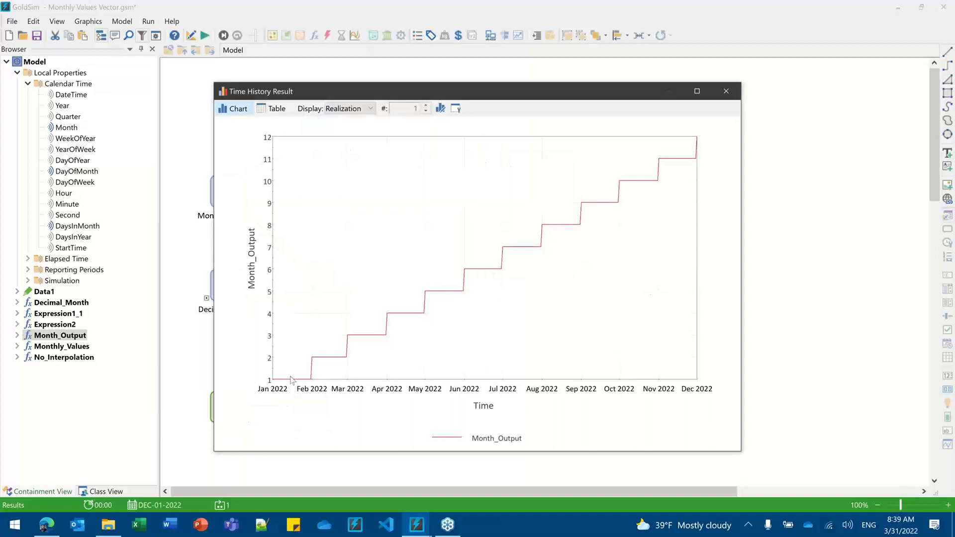
click(275, 109)
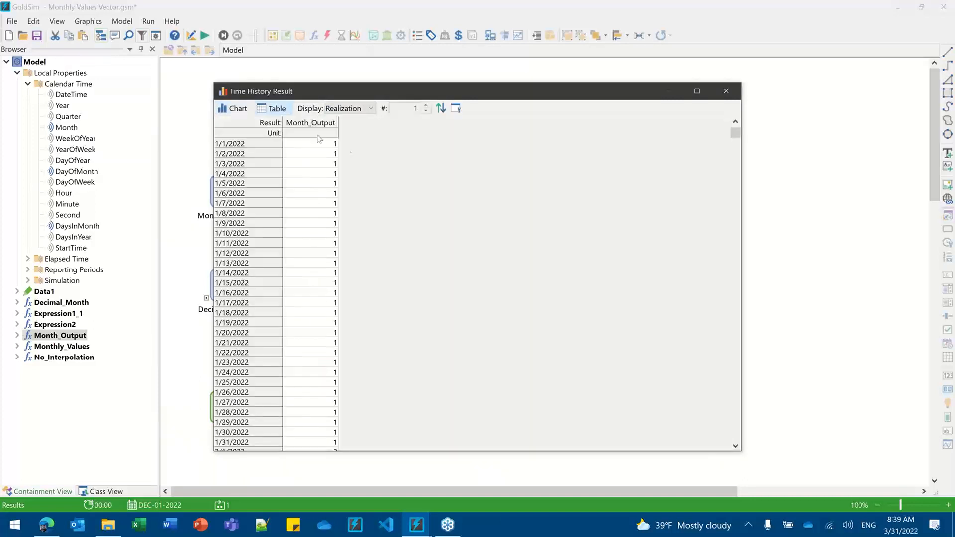
drag(246, 143, 238, 270)
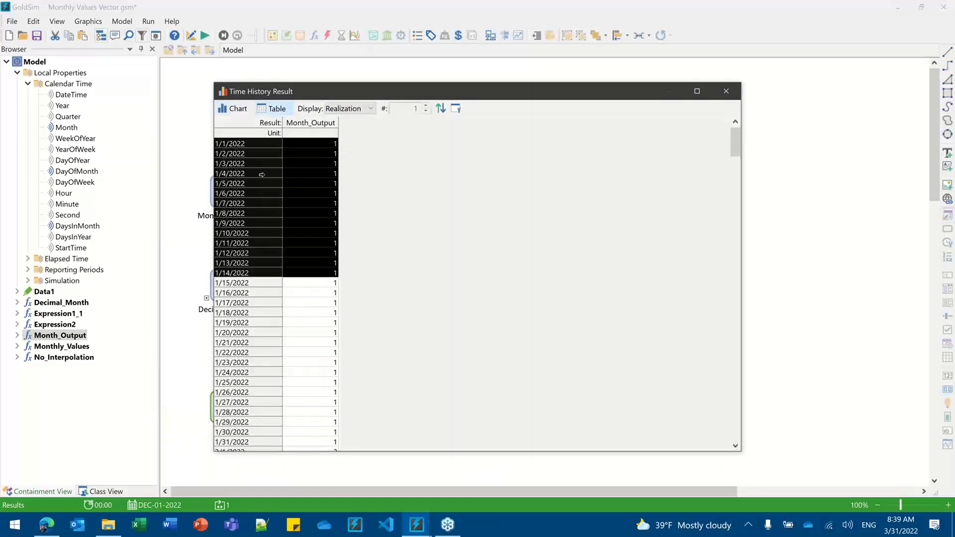
drag(299, 144, 329, 339)
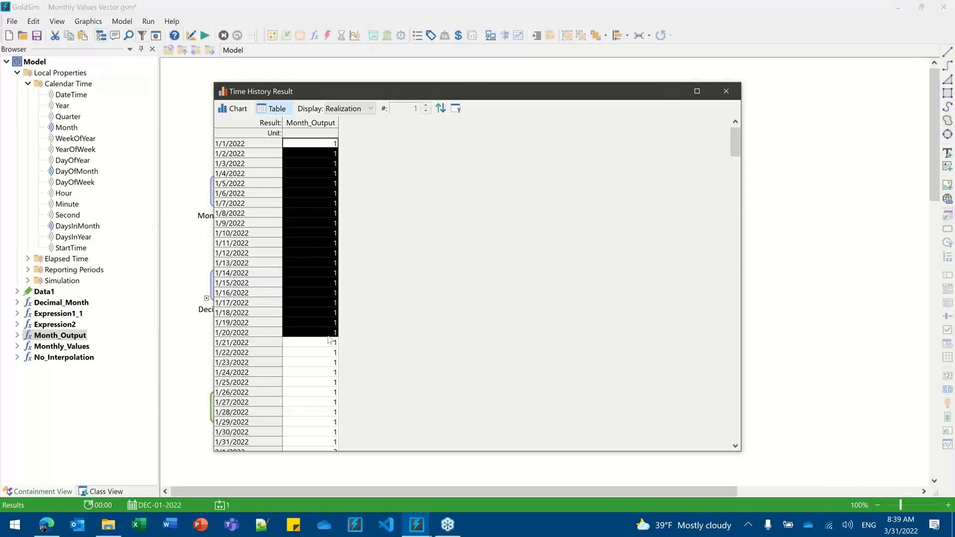
click(236, 110)
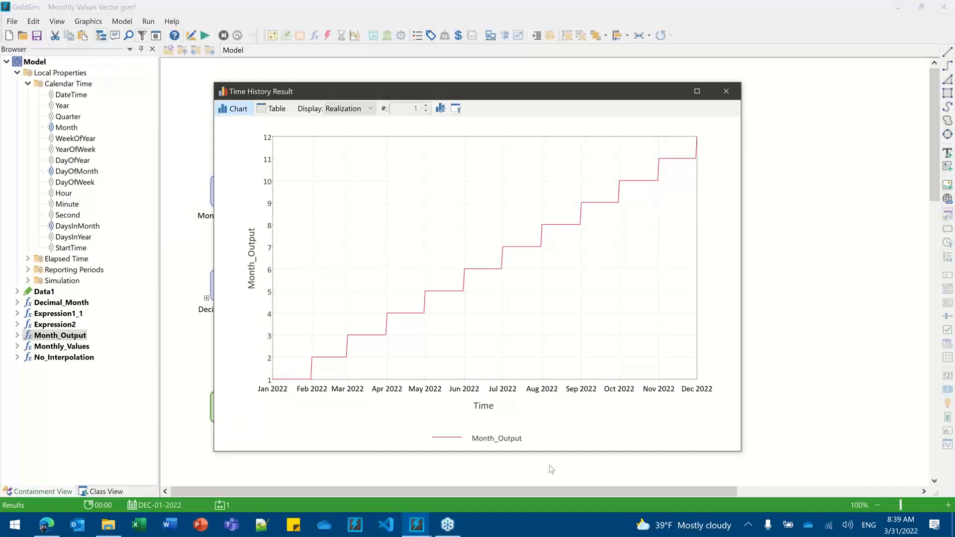
click(725, 92)
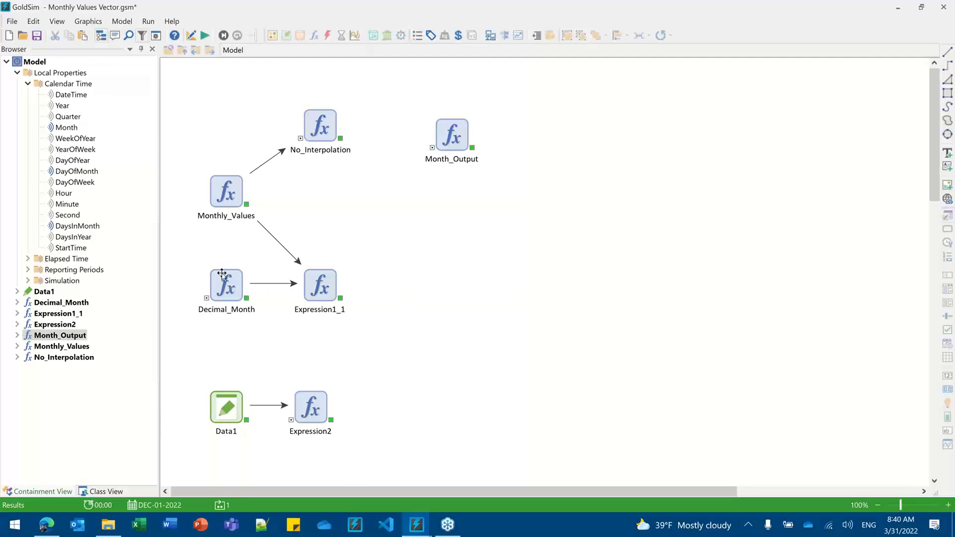
Step: Return the model to edit mode and review the equation of the Decimal_Month expression
mouse_move(225, 309)
key(F4)
double_click(211, 289)
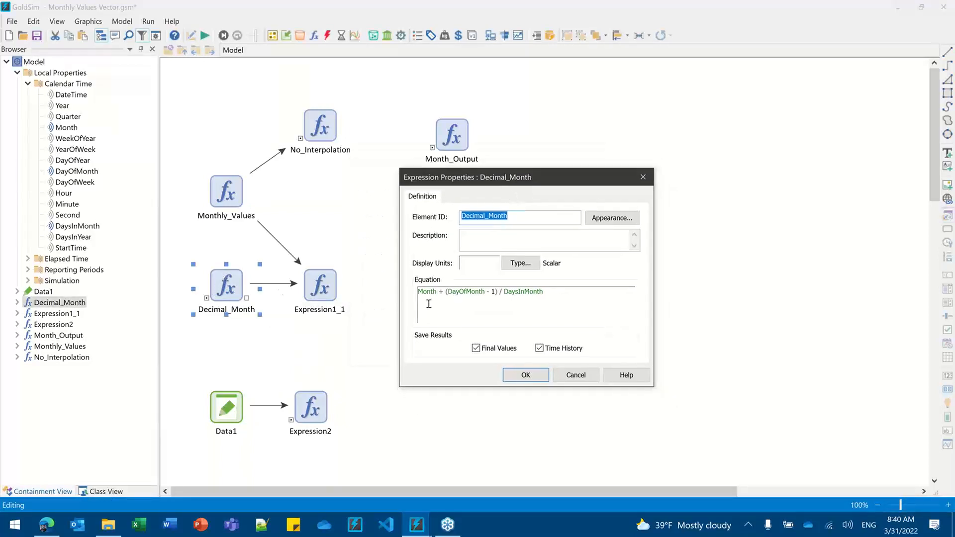
mouse_move(424, 293)
click(530, 375)
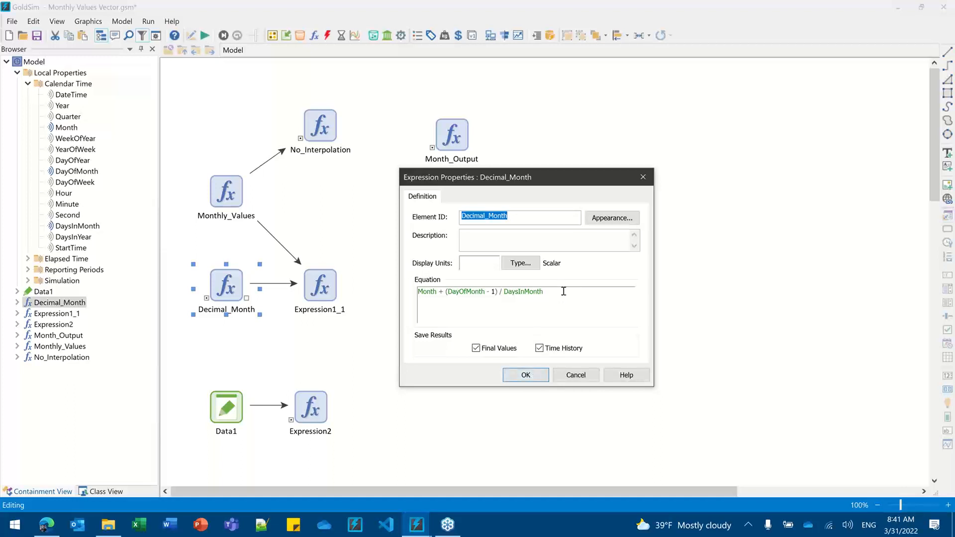
Step: Insert a Time History Result element below Month_Output that plots the Month_Output and Decimal_Month results
right_click(491, 230)
mouse_move(542, 236)
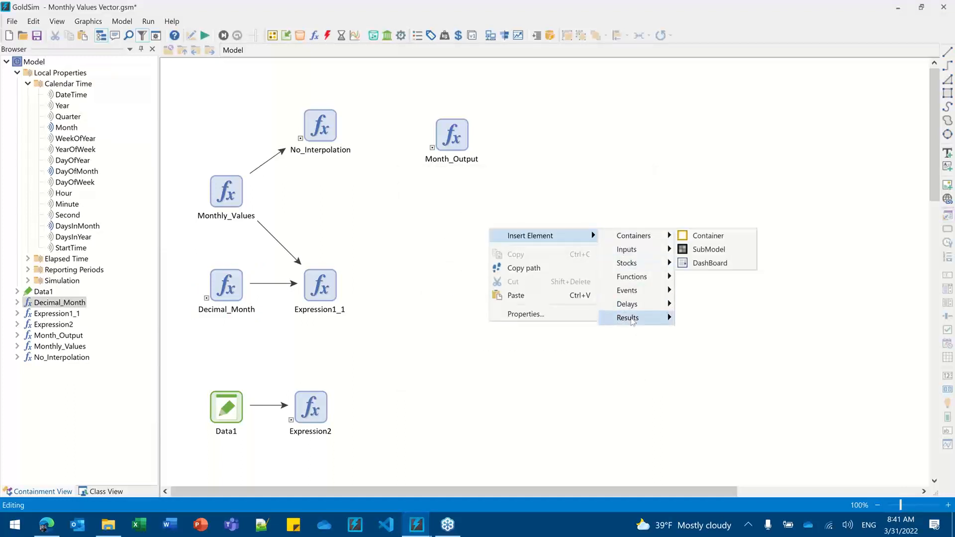
mouse_move(632, 319)
click(725, 318)
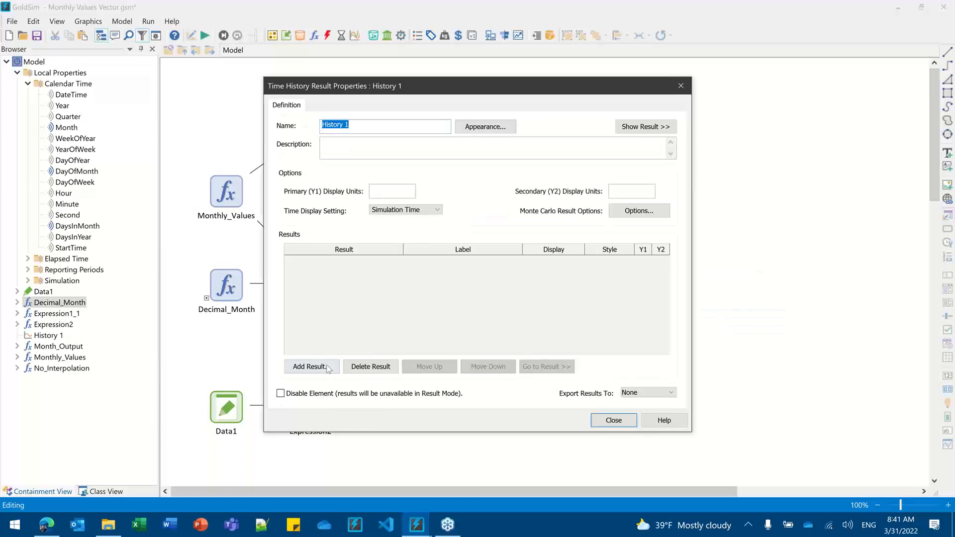
click(311, 366)
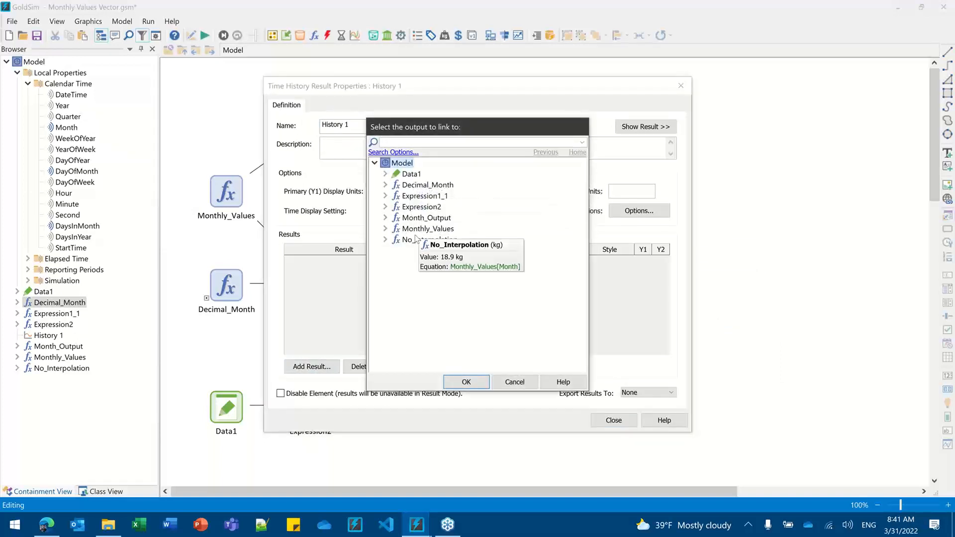
double_click(426, 218)
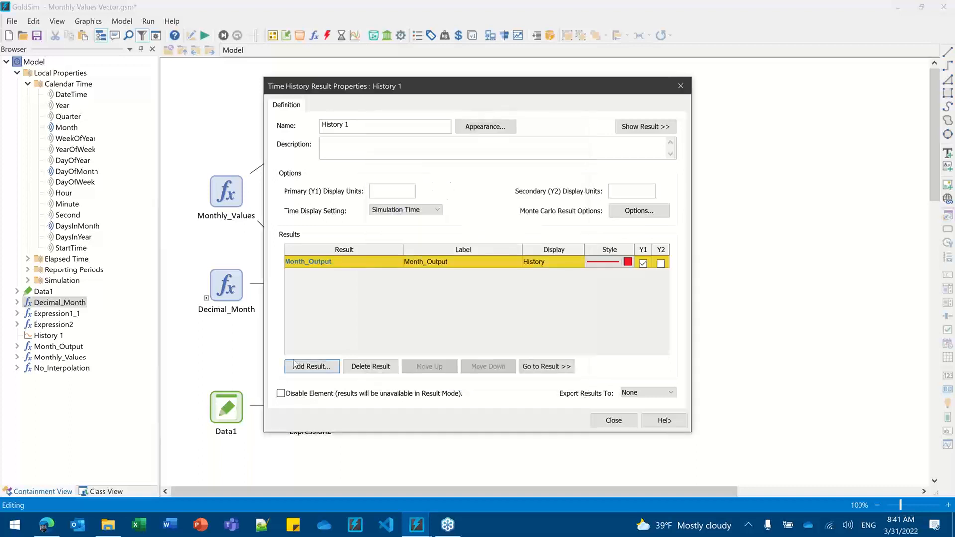
click(294, 366)
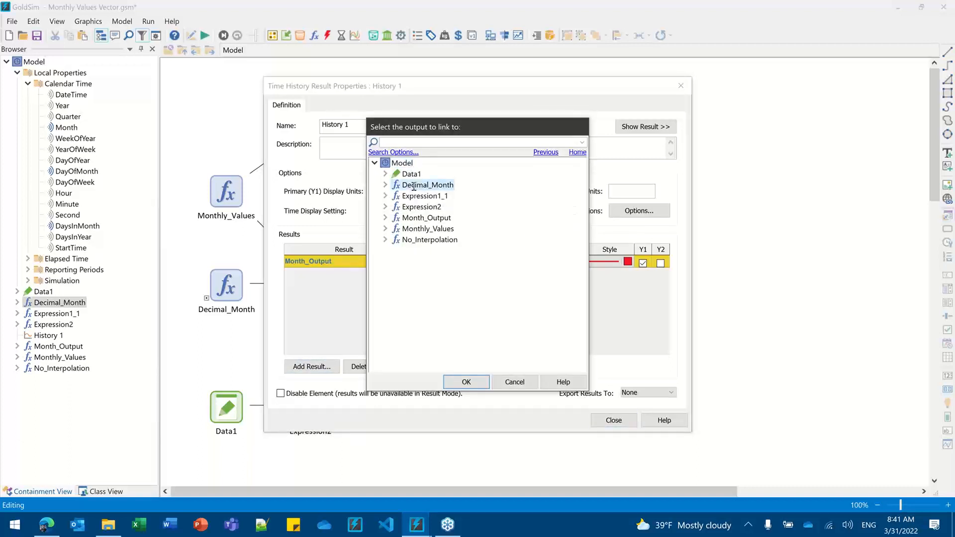
double_click(413, 186)
click(617, 420)
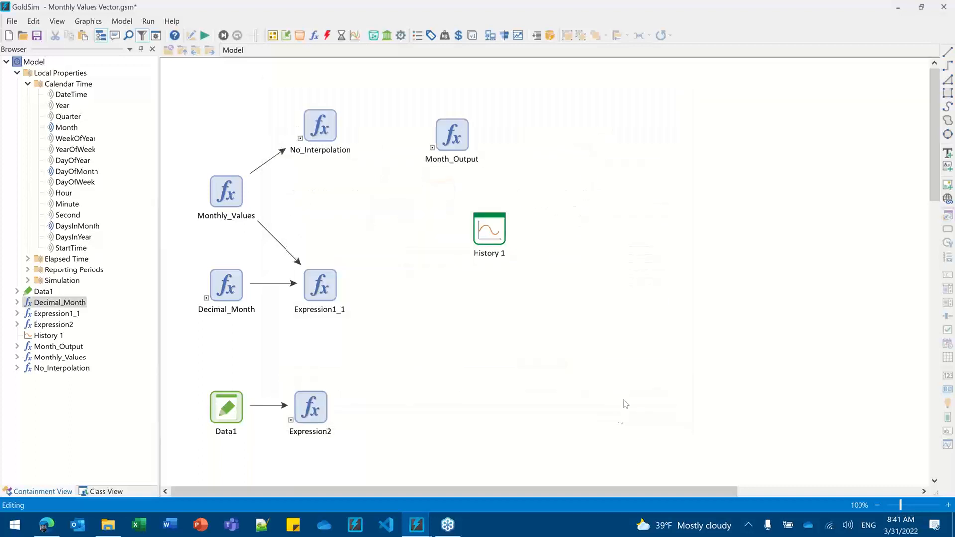
Step: Run the simulation and compare Month_Output with Decimal_Month in the History 1 chart
key(F5)
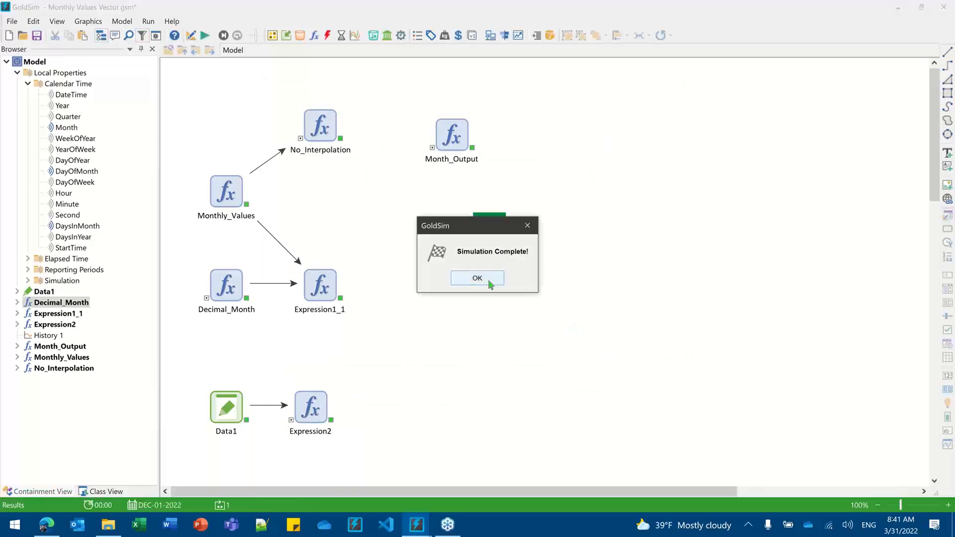
click(477, 279)
double_click(489, 230)
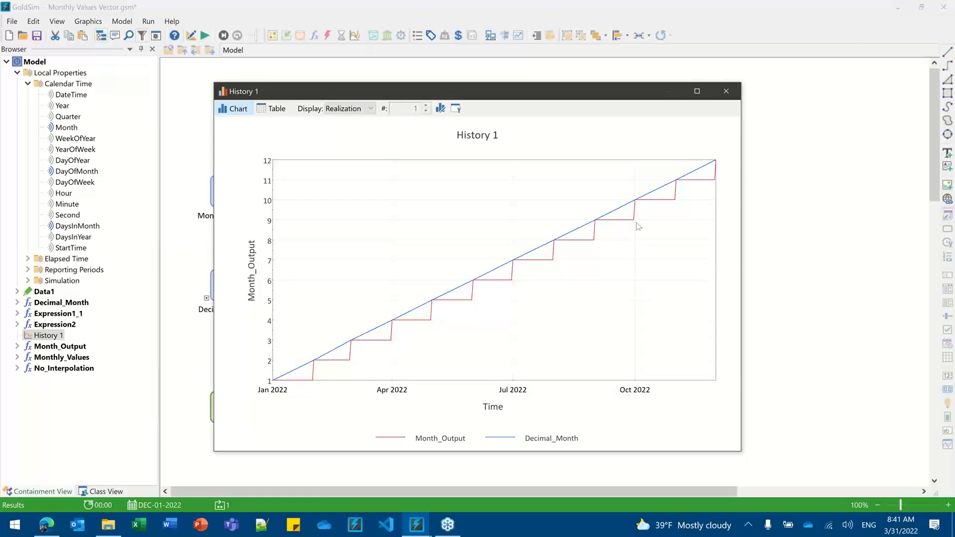
click(726, 91)
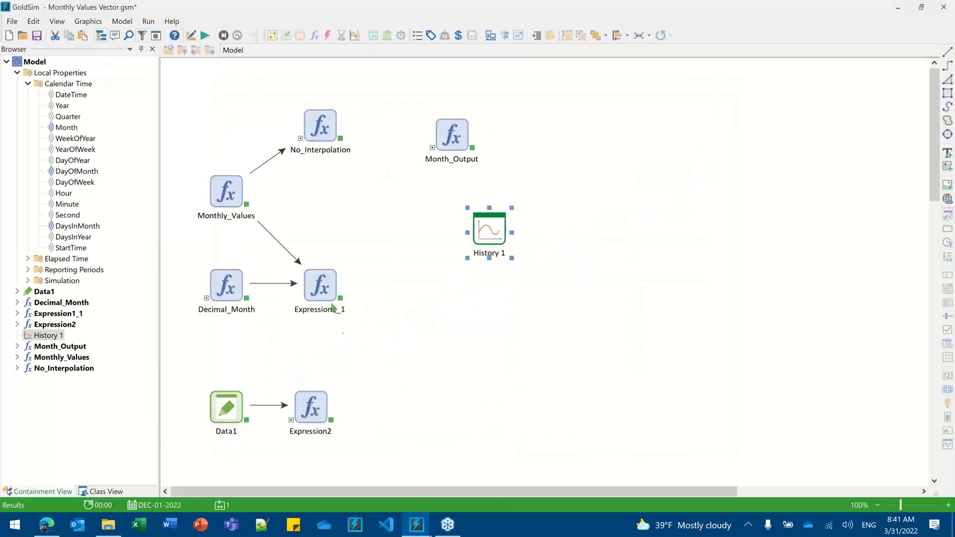
Step: Return the model to edit mode and rename the Expression1_1 element as Interpolated_Values
click(385, 316)
key(F4)
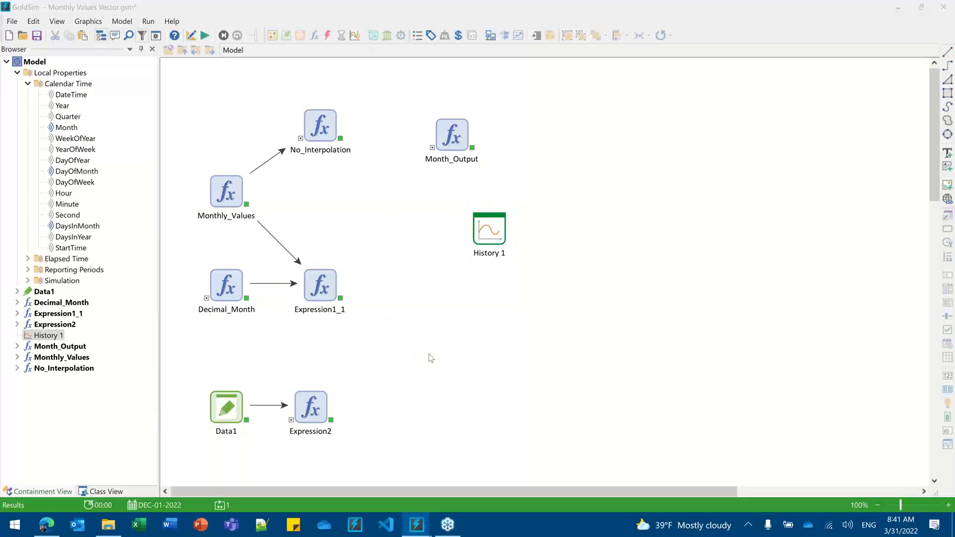
key(Return)
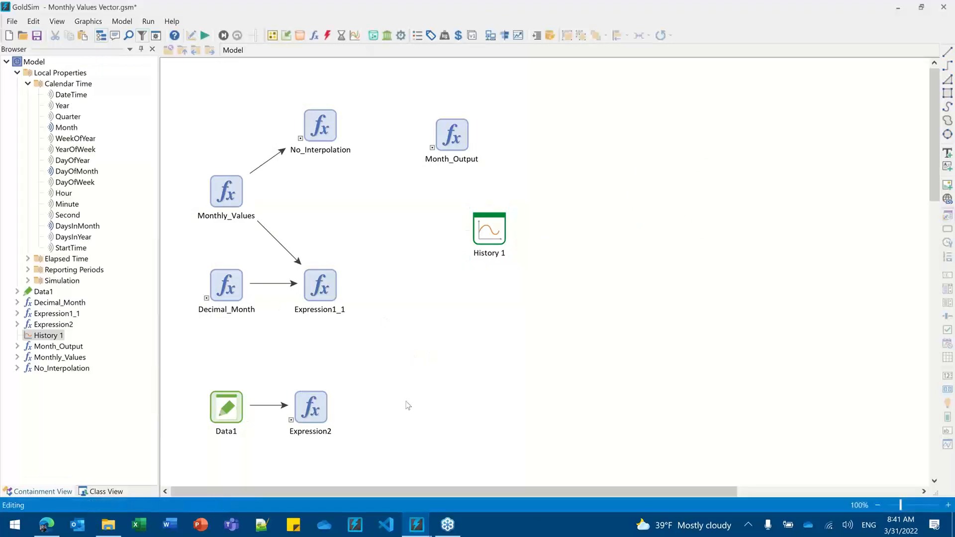
double_click(317, 275)
key(BackSpace)
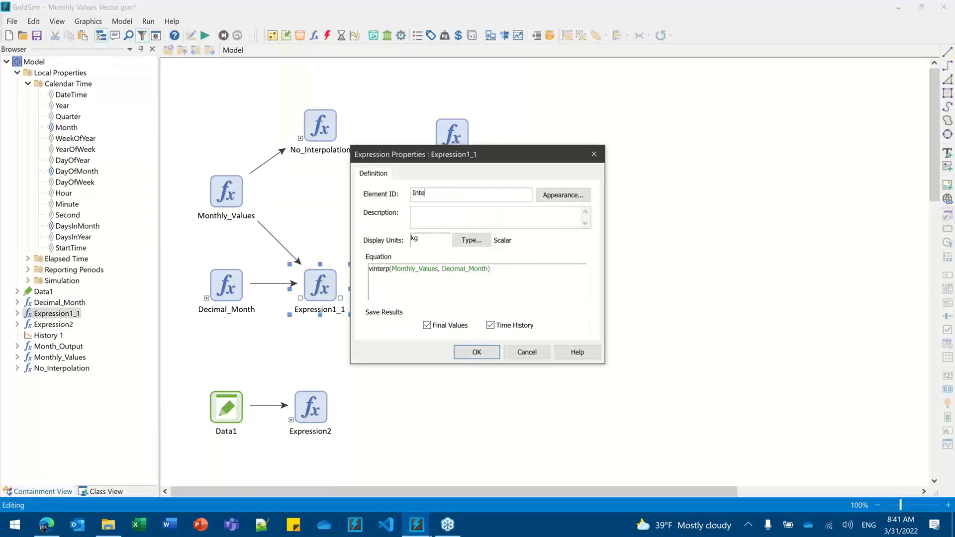
text(Interpolated_Values)
key(Return)
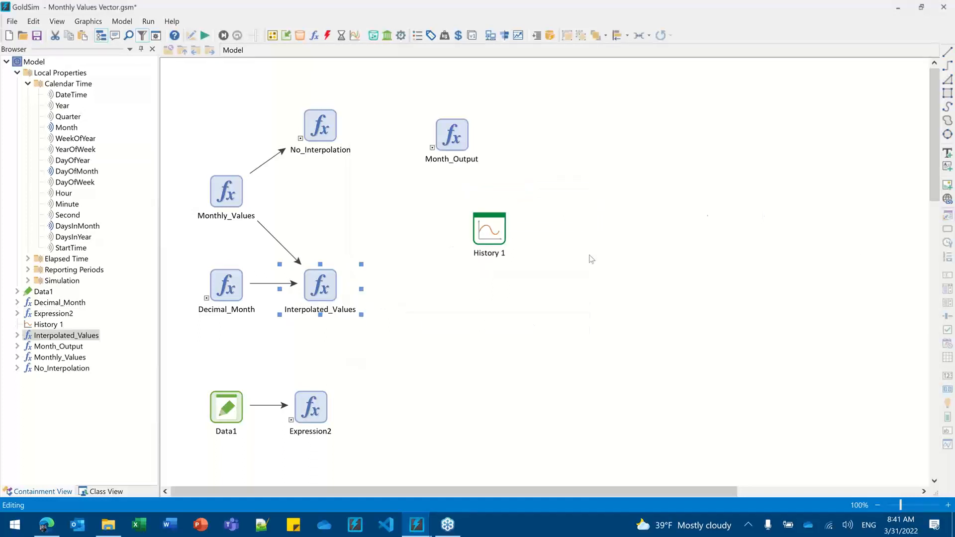
Step: Run the simulation and display the time history chart of Interpolated_Values
click(204, 36)
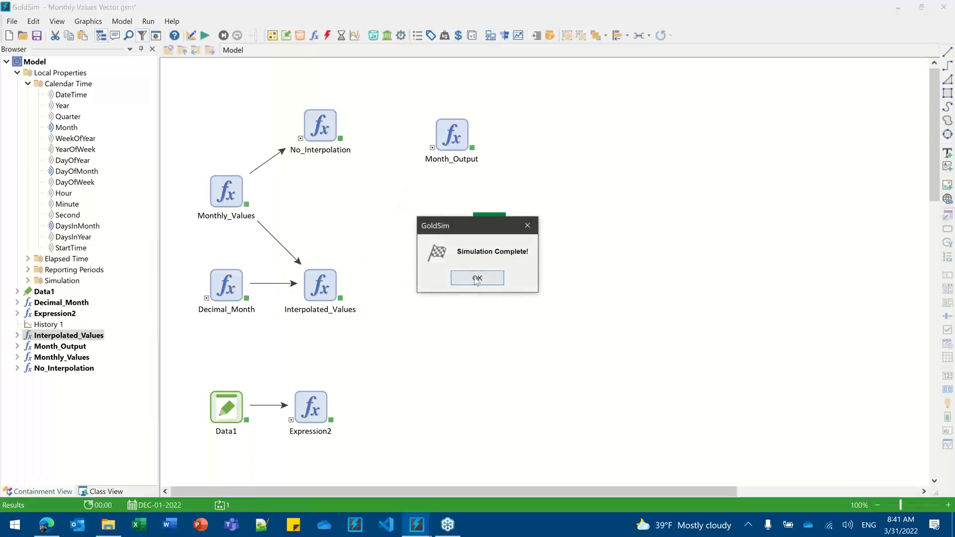
click(475, 277)
right_click(331, 288)
click(353, 291)
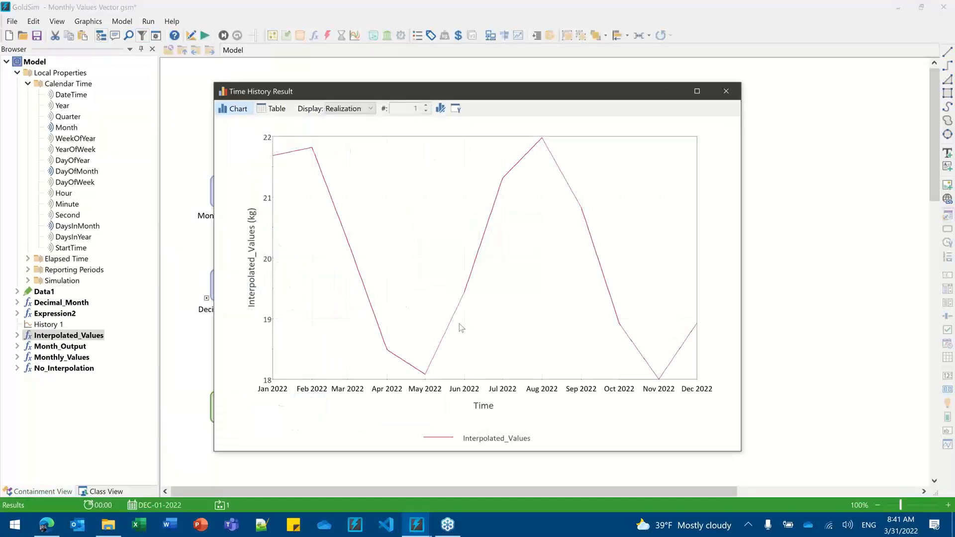
Step: Add the No_Interpolation result to the temporary Interpolated_Values chart, compare the two curves, and close the chart
click(457, 109)
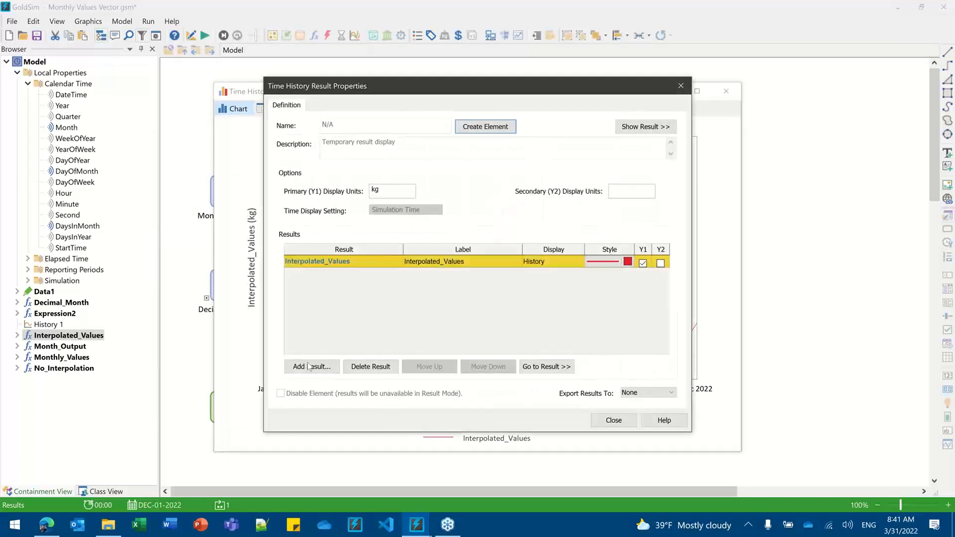
click(312, 367)
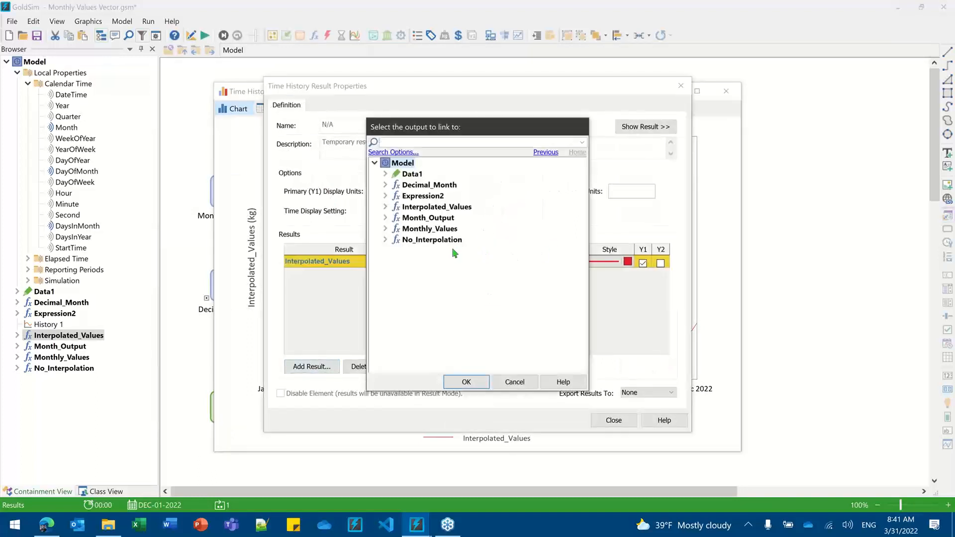
mouse_move(419, 233)
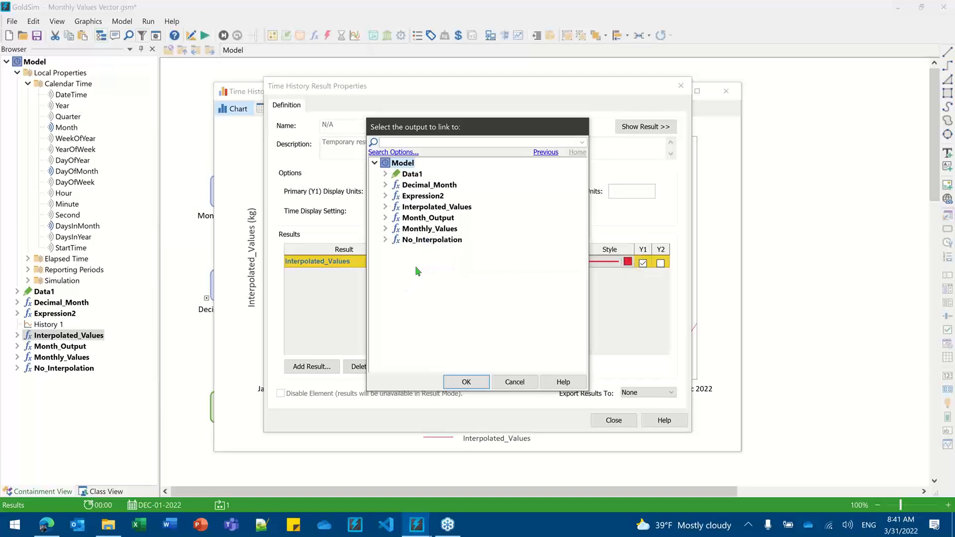
double_click(433, 240)
click(609, 421)
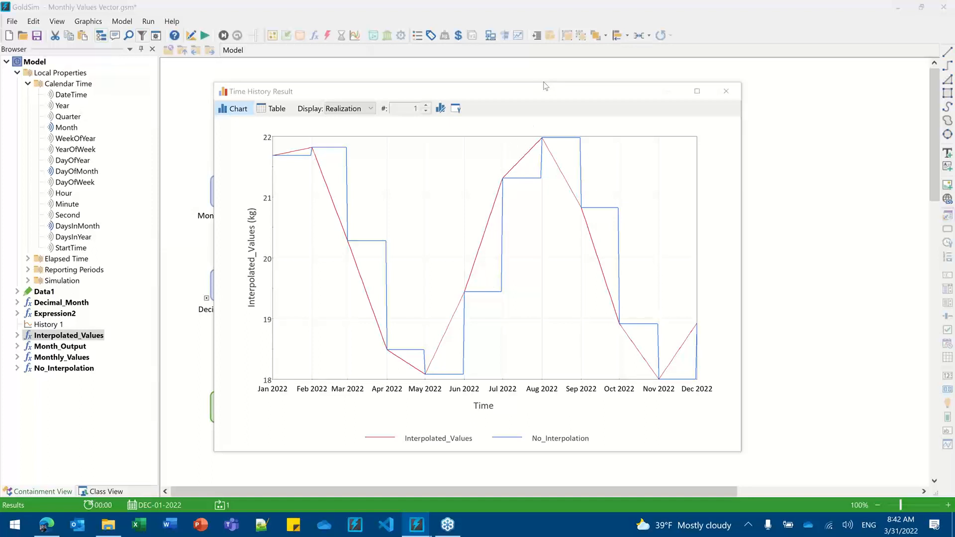
click(726, 91)
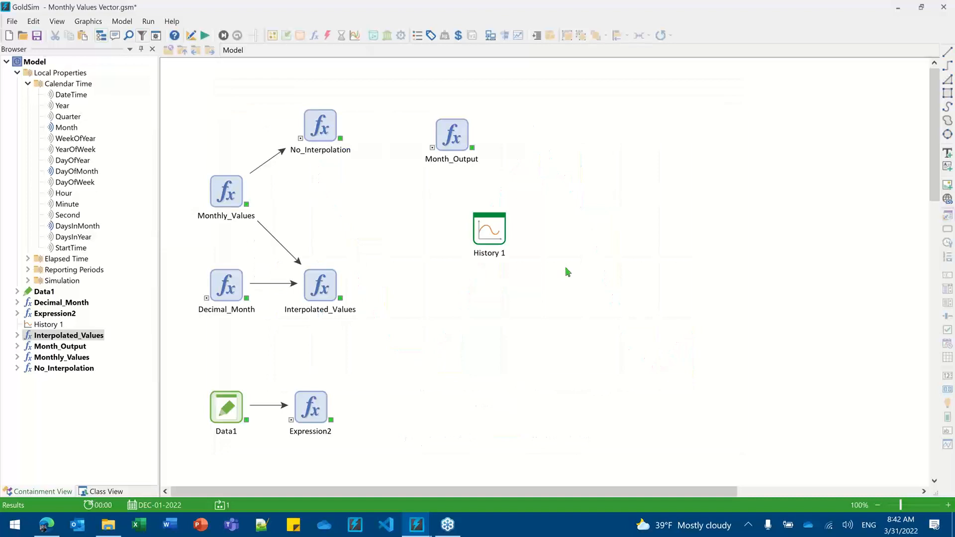
Step: Return to edit mode and examine the vinterp equation of Interpolated_Values and its two arguments
key(F4)
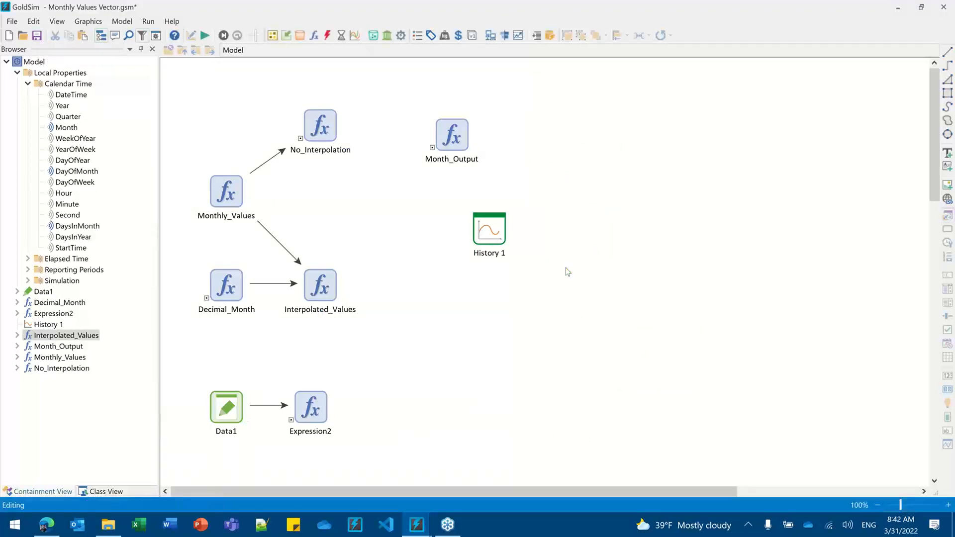
click(314, 281)
double_click(314, 281)
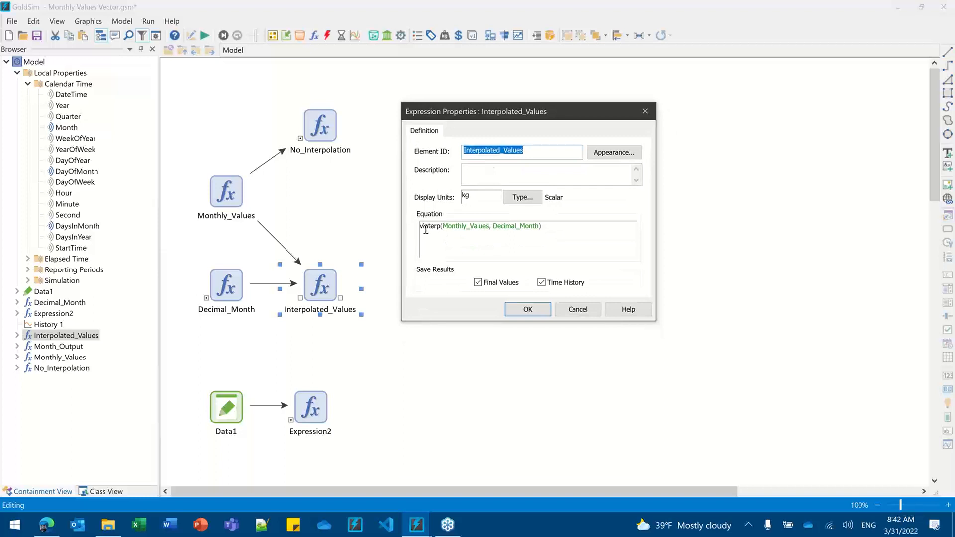
mouse_move(423, 228)
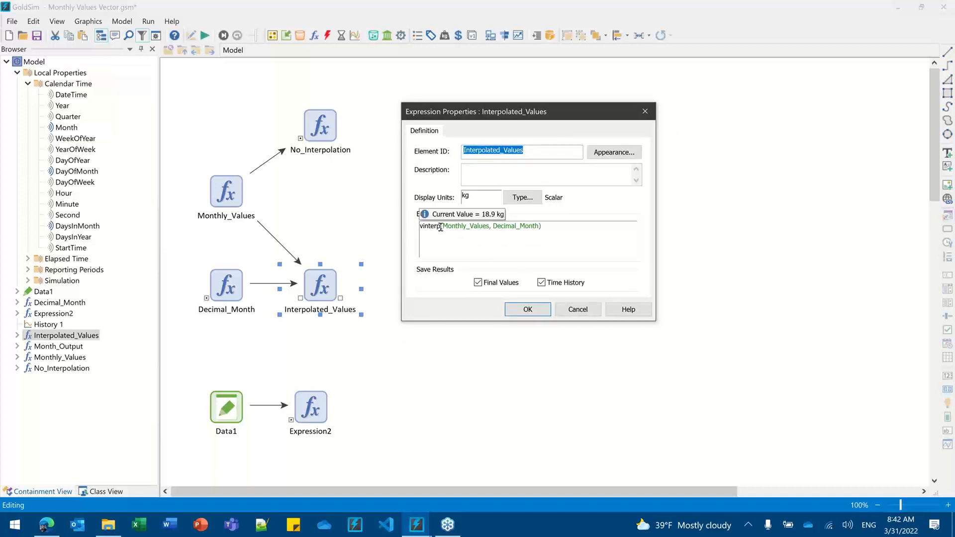
drag(444, 225, 543, 232)
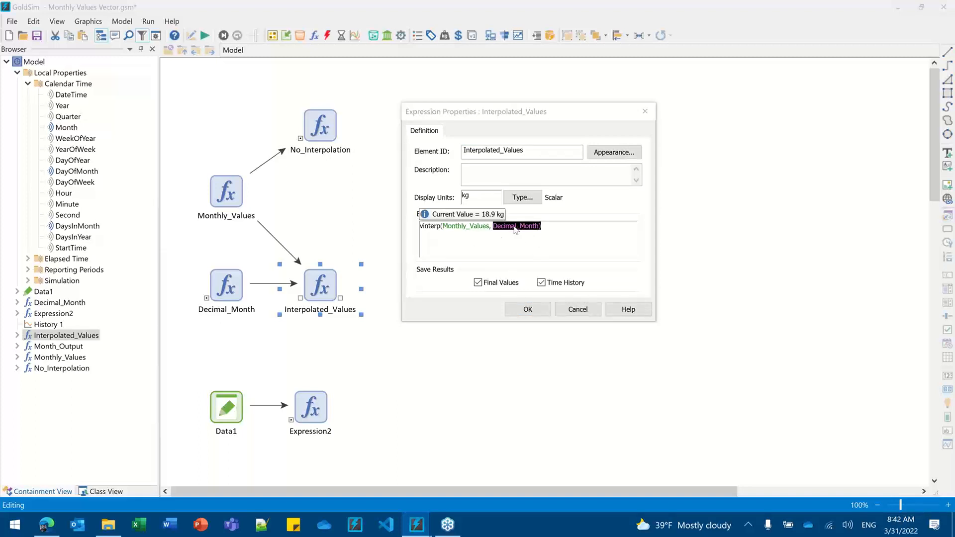
click(567, 229)
click(528, 310)
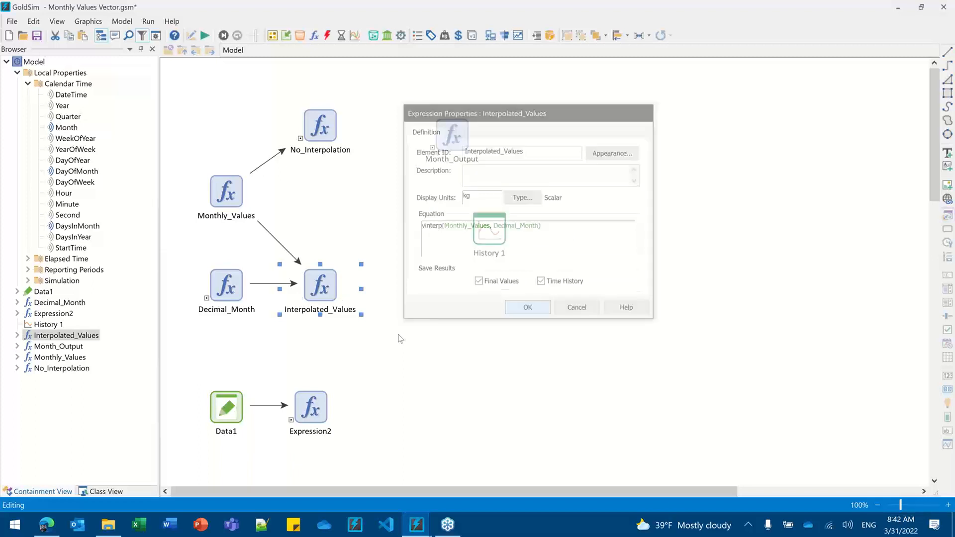
click(340, 336)
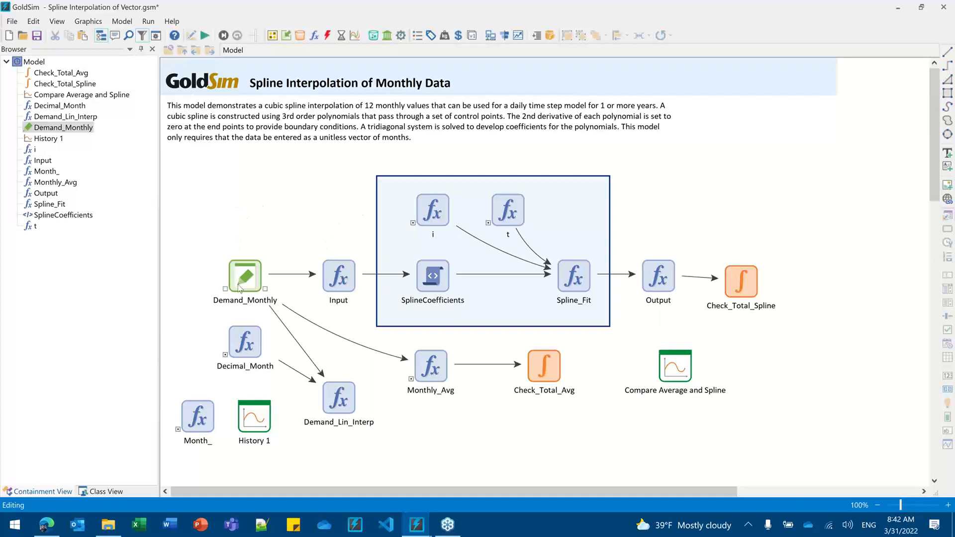
Step: Delete the Decimal_Month, Demand_Lin_Interp, Month_ and History 1 elements from the Spline Interpolation of Vector model
click(243, 343)
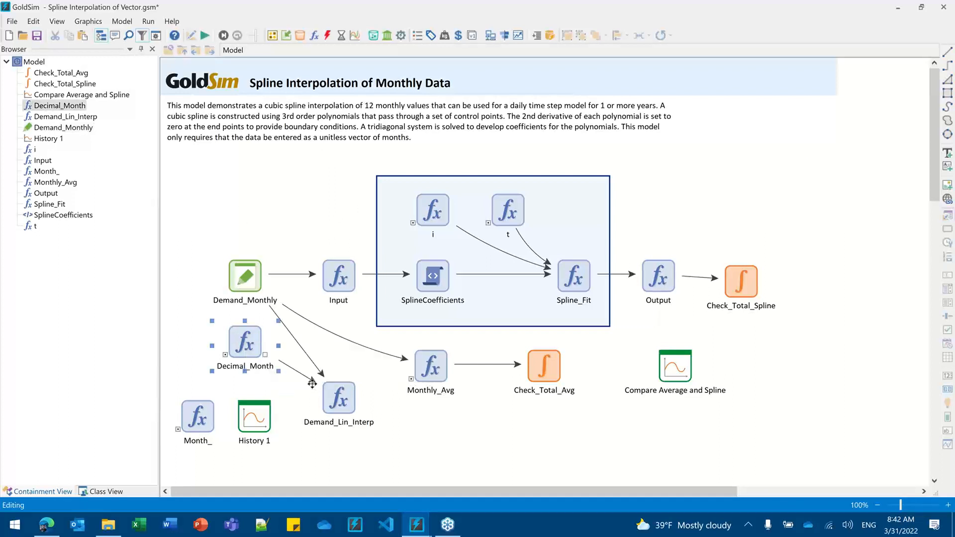
ctrl+click(339, 395)
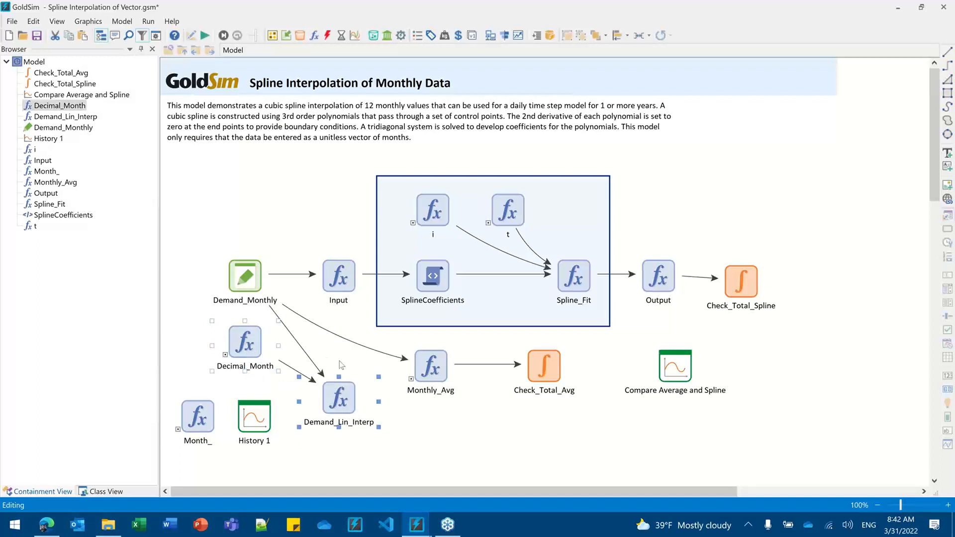
key(Delete)
key(Return)
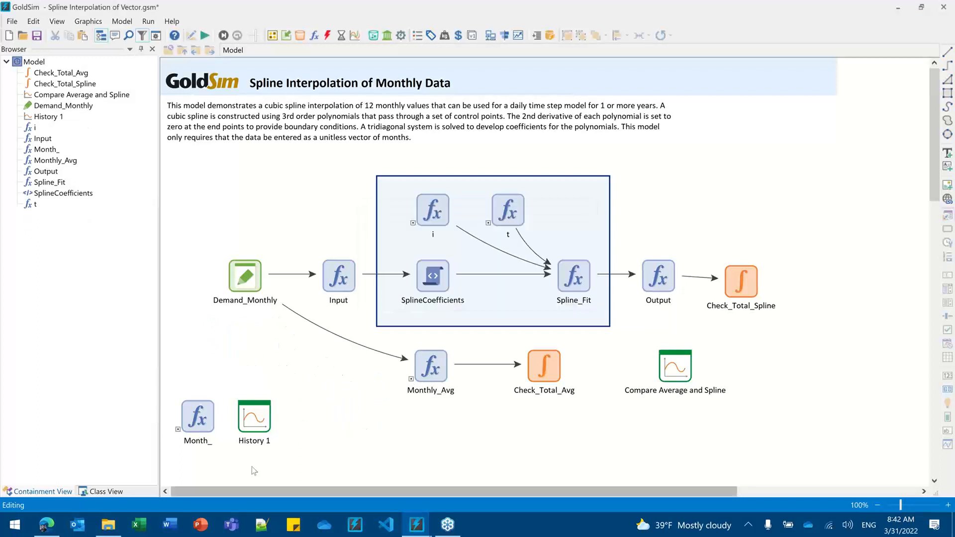
drag(317, 472, 148, 357)
key(Delete)
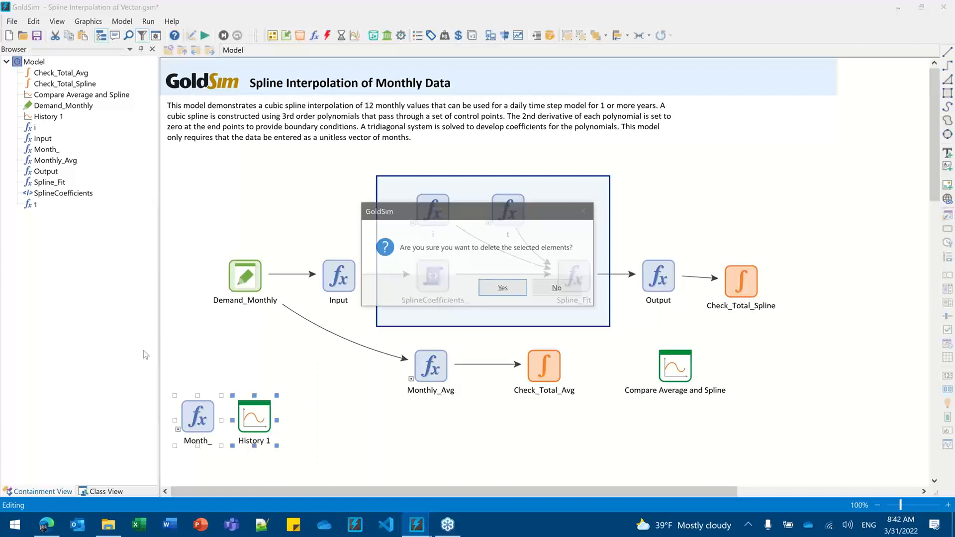
key(Return)
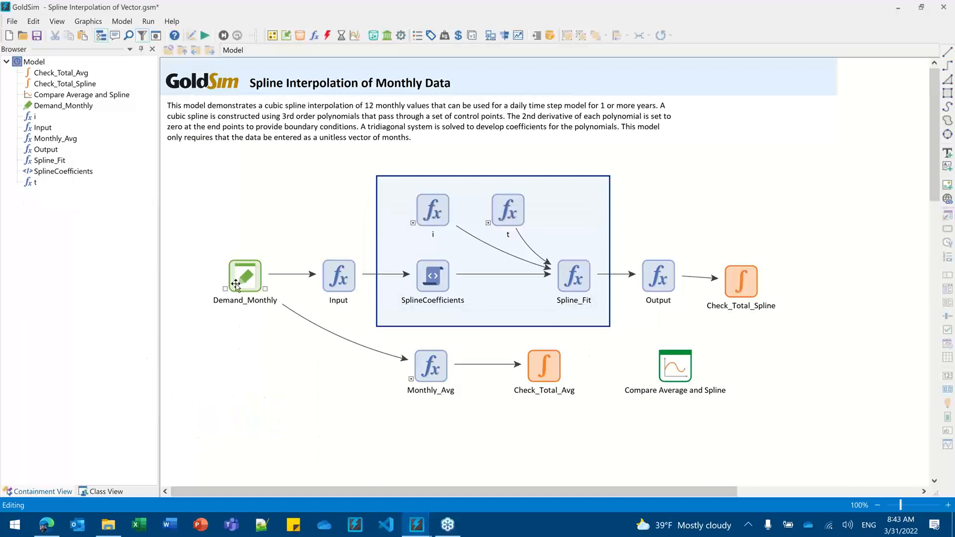
Step: Examine the monthly m3/day values in the Demand_Monthly vector and close its properties
double_click(246, 289)
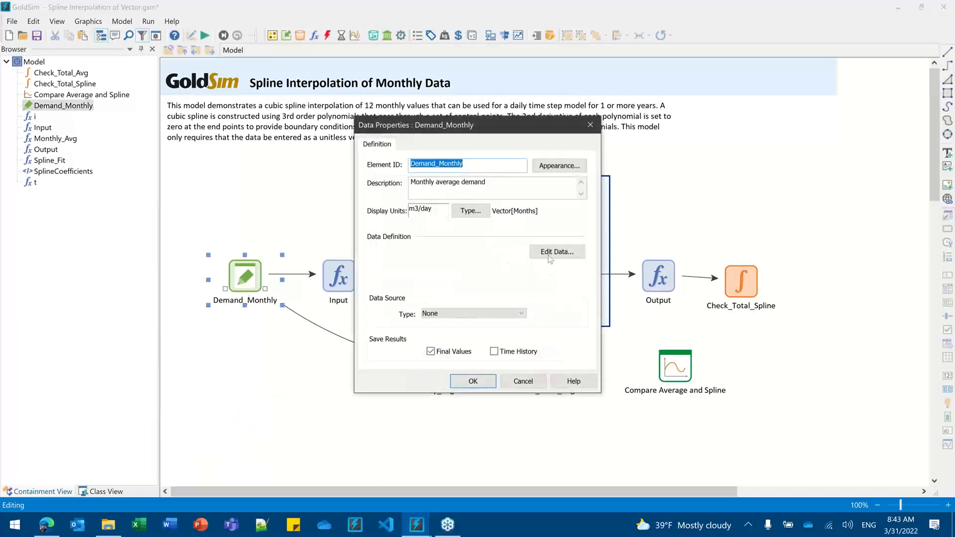
click(548, 255)
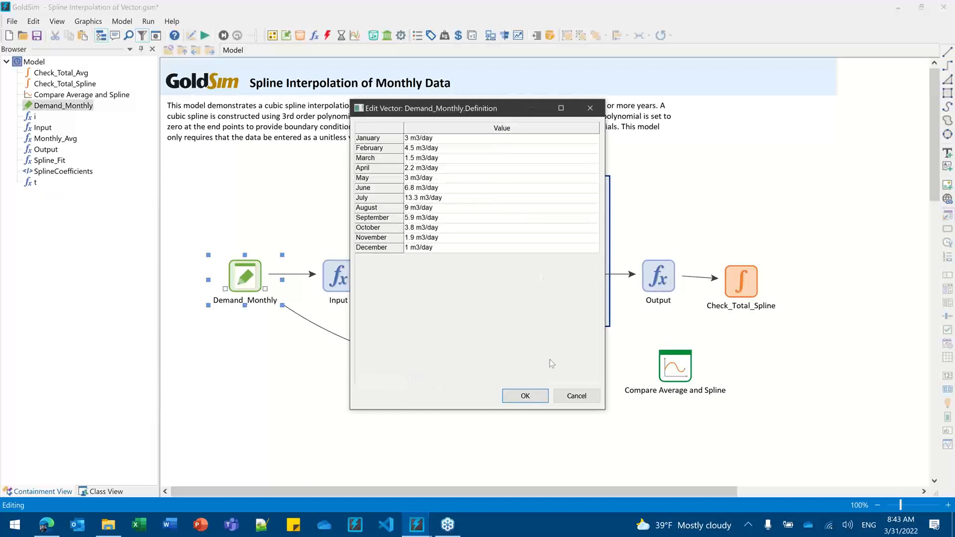
click(526, 396)
click(471, 382)
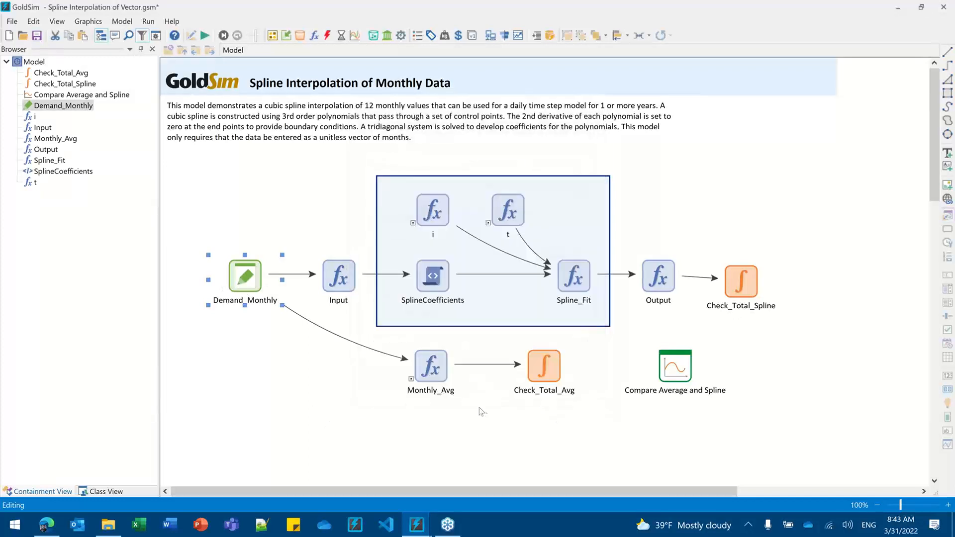
Step: Run the simulation over the existing multi-year period and inspect the Compare Average and Spline chart
click(204, 35)
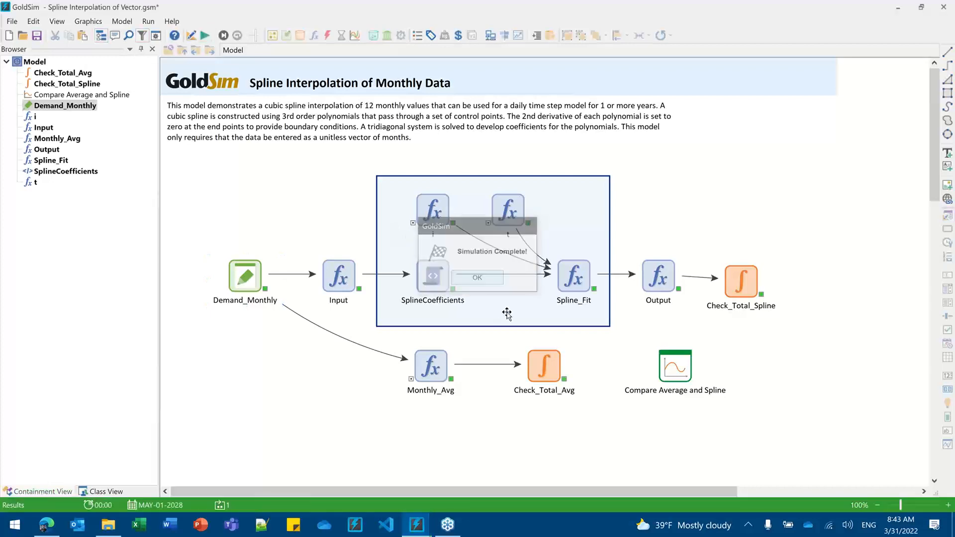
double_click(680, 368)
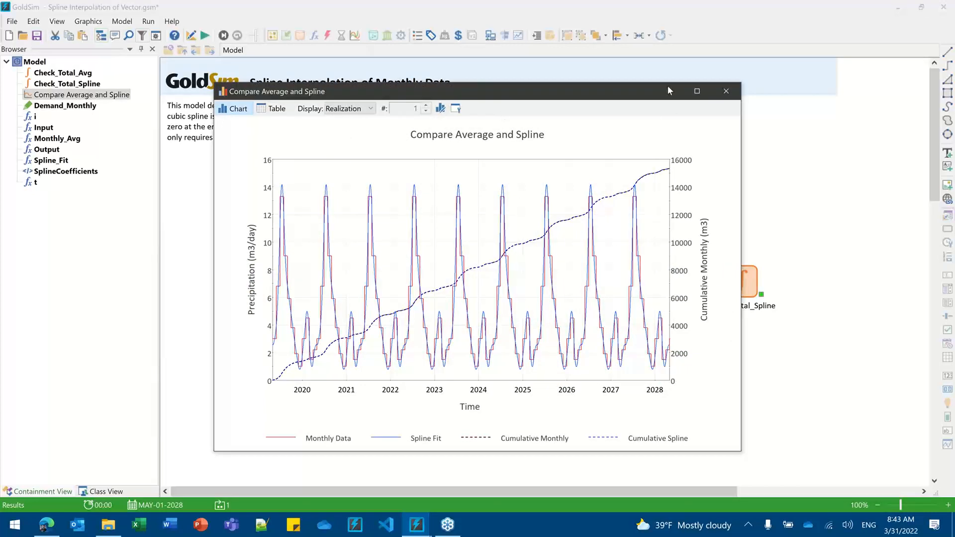
click(726, 91)
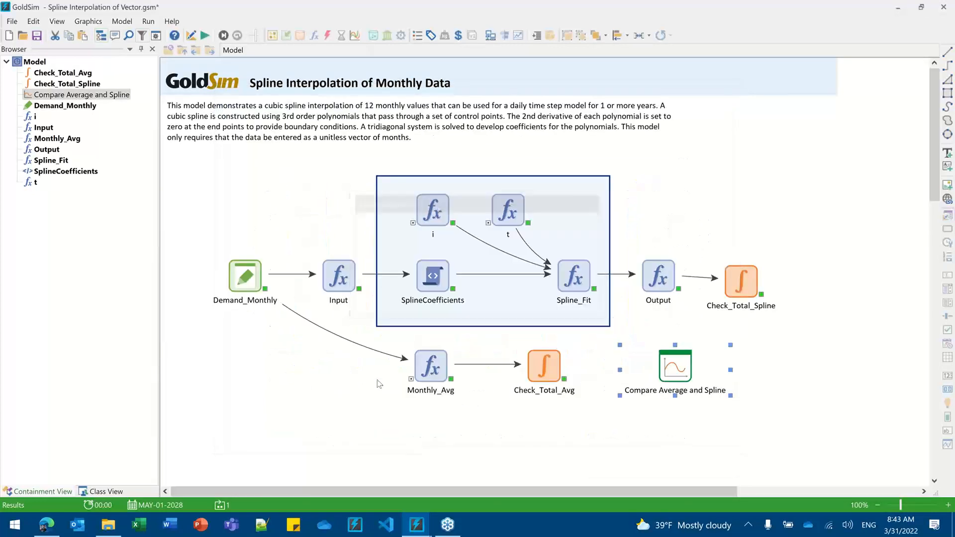
Step: Return to edit mode and set the simulation's end date to 5/1/2021 in the simulation settings
key(F4)
click(148, 21)
click(159, 35)
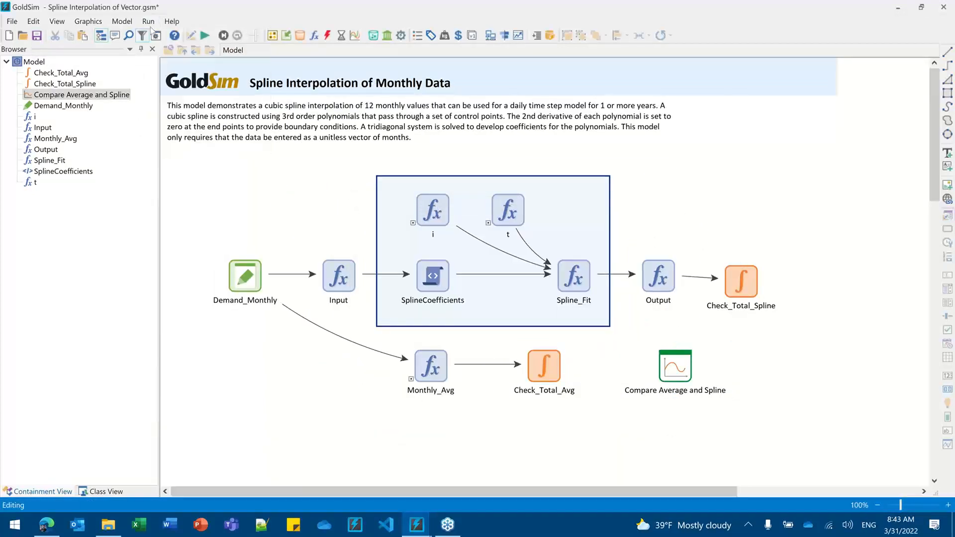
click(439, 229)
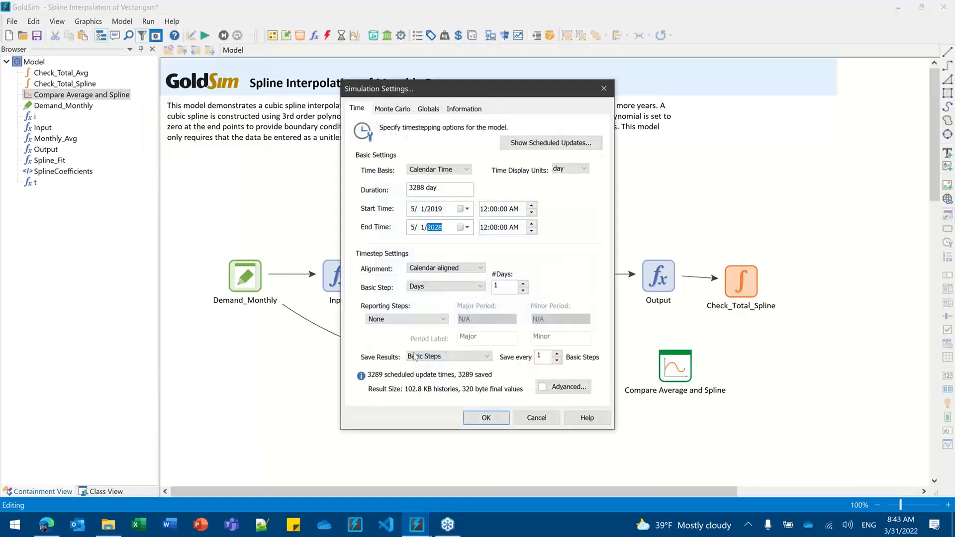
text(2022)
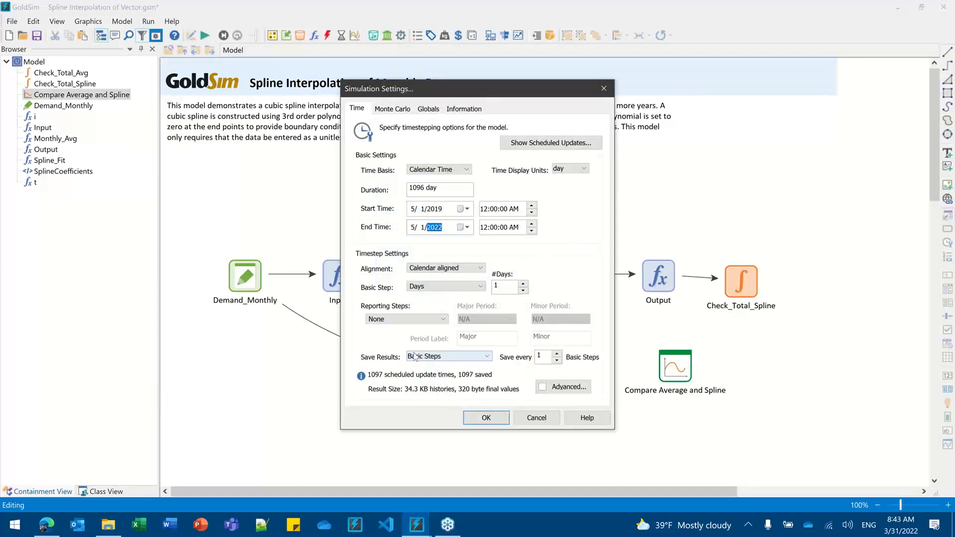
text(1)
click(434, 208)
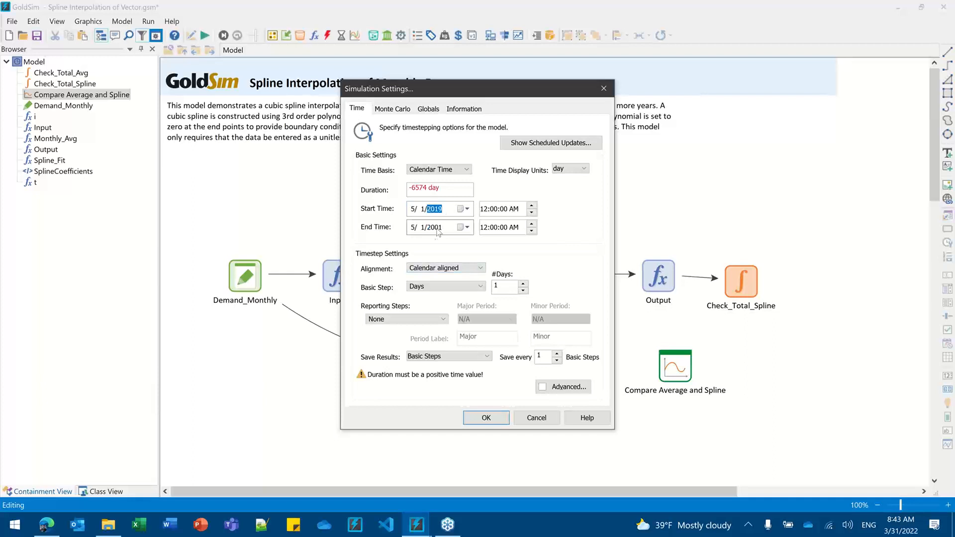
click(436, 231)
text(2021)
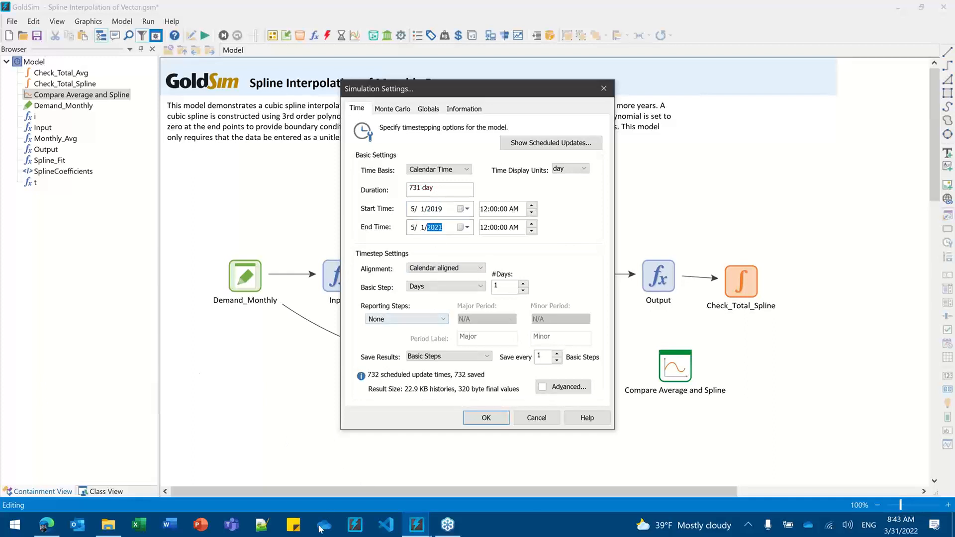
click(486, 418)
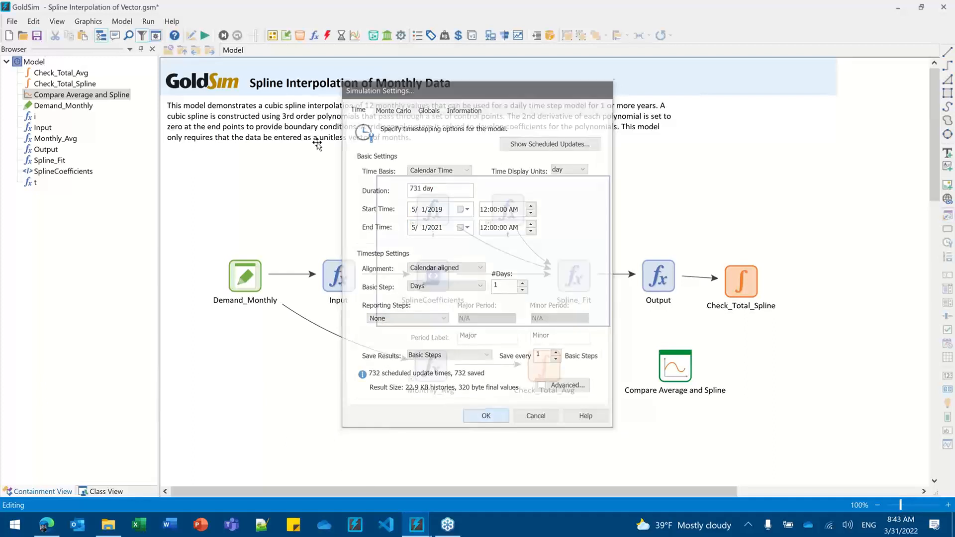
Step: Run the simulation for the shortened period, compare the monthly data with the spline fit in the Compare Average and Spline chart, and close it
key(F5)
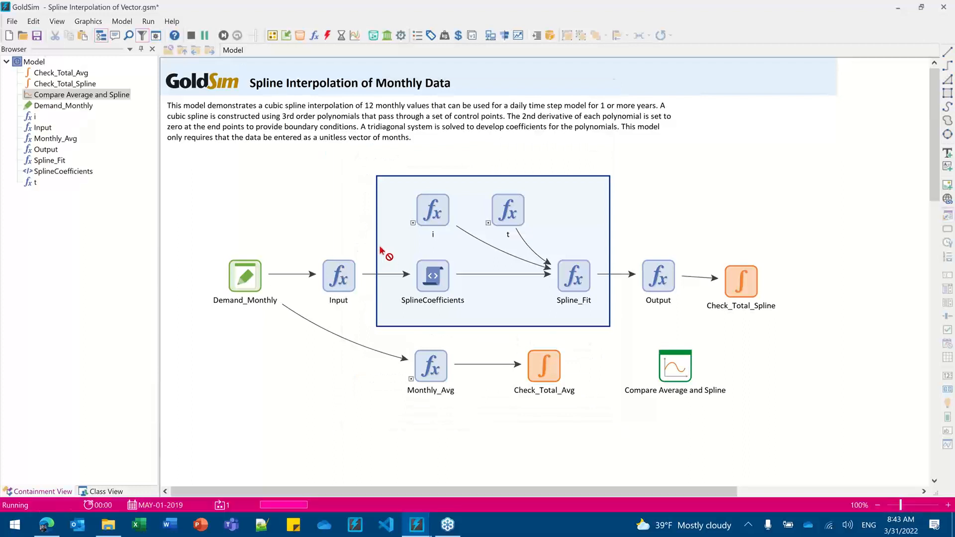
click(477, 278)
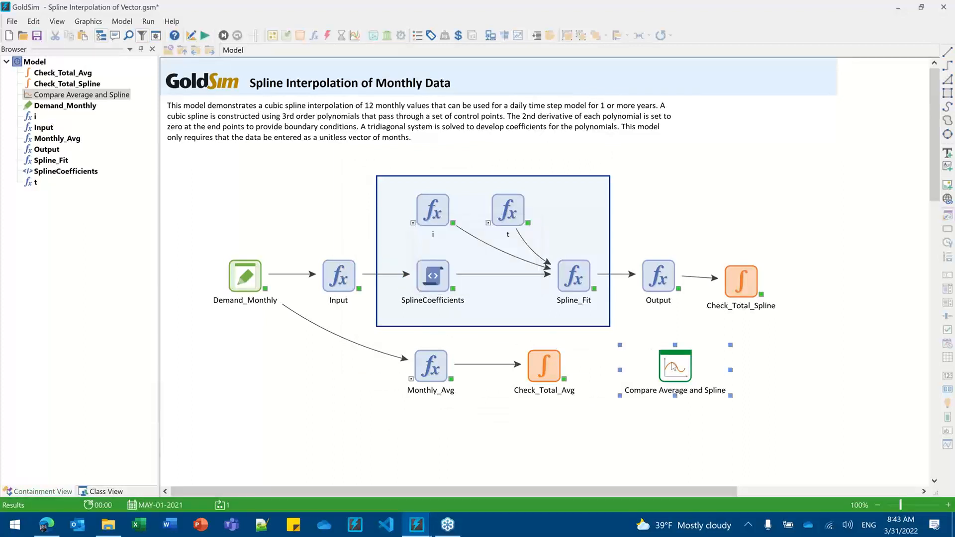
double_click(671, 365)
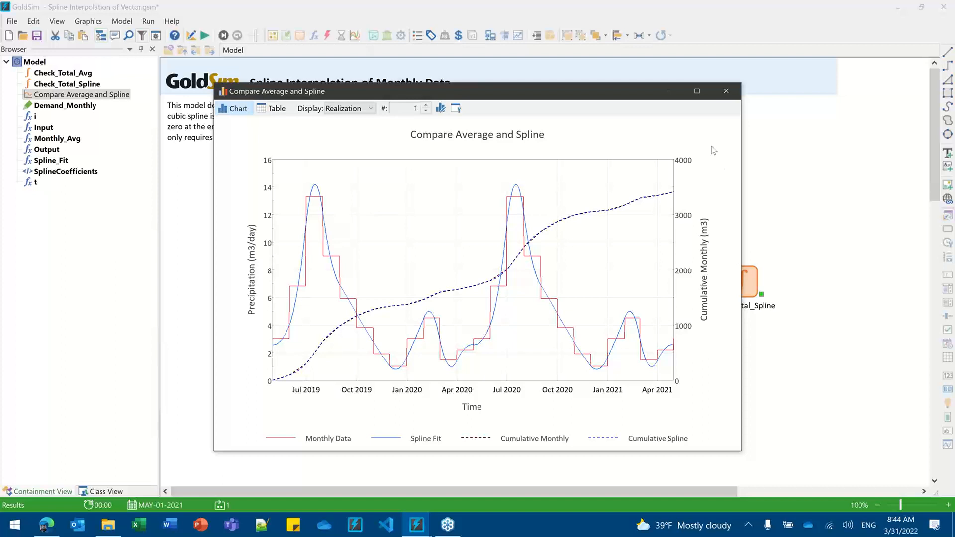
click(726, 91)
click(348, 403)
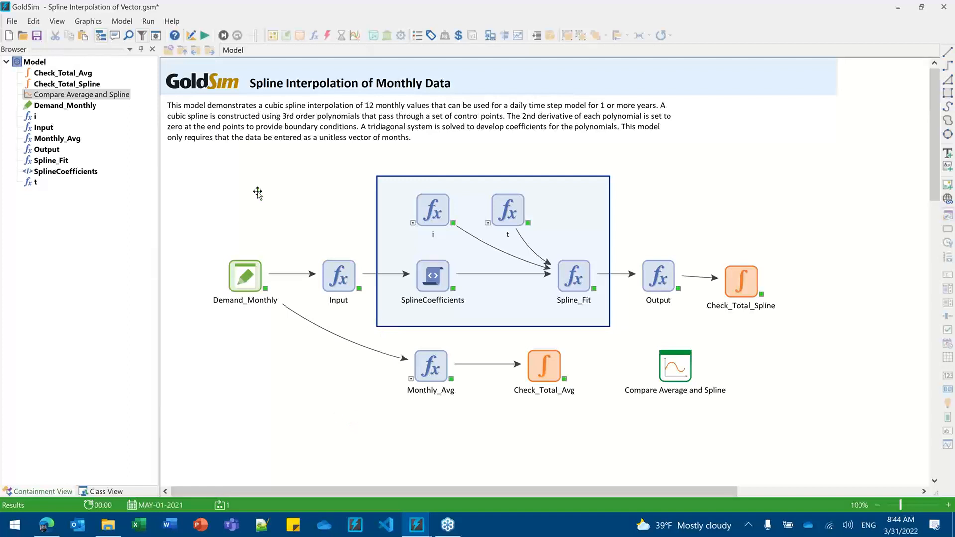
Step: Delete the results to return to edit mode and examine the script statements of the SplineCoefficients element
click(191, 35)
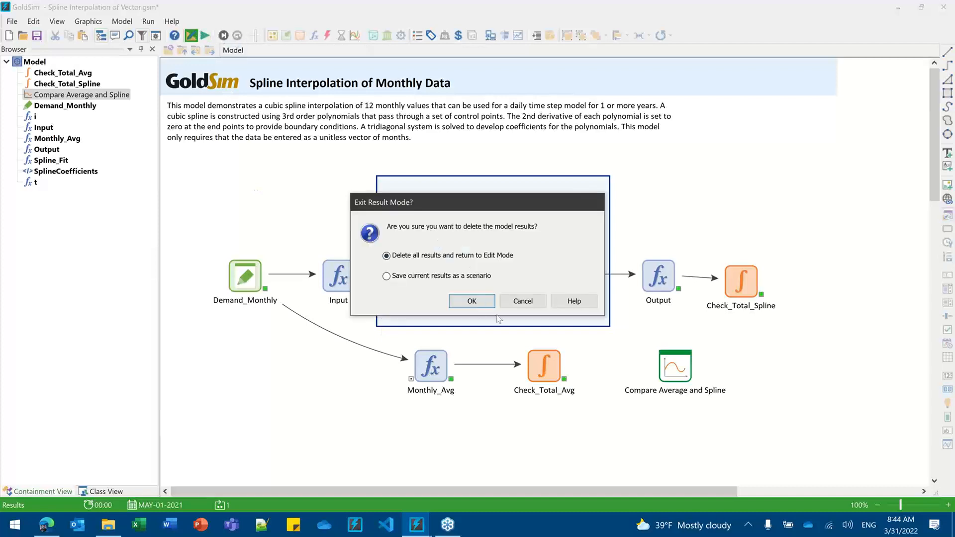
click(471, 302)
double_click(436, 274)
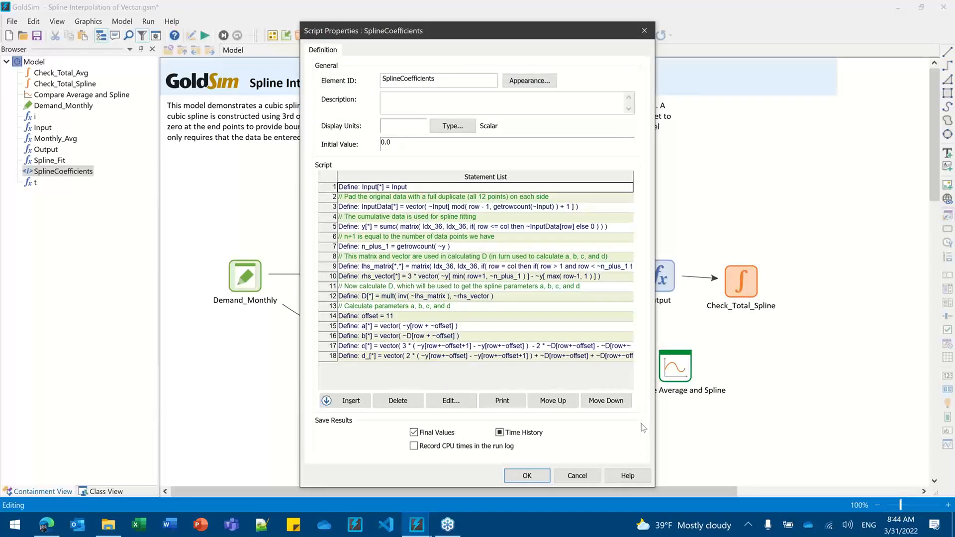
click(527, 477)
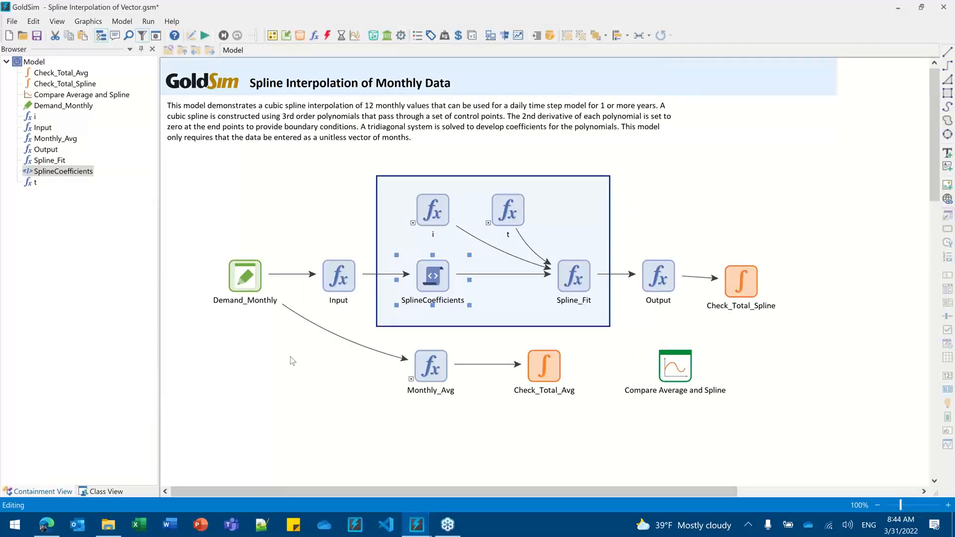
click(279, 394)
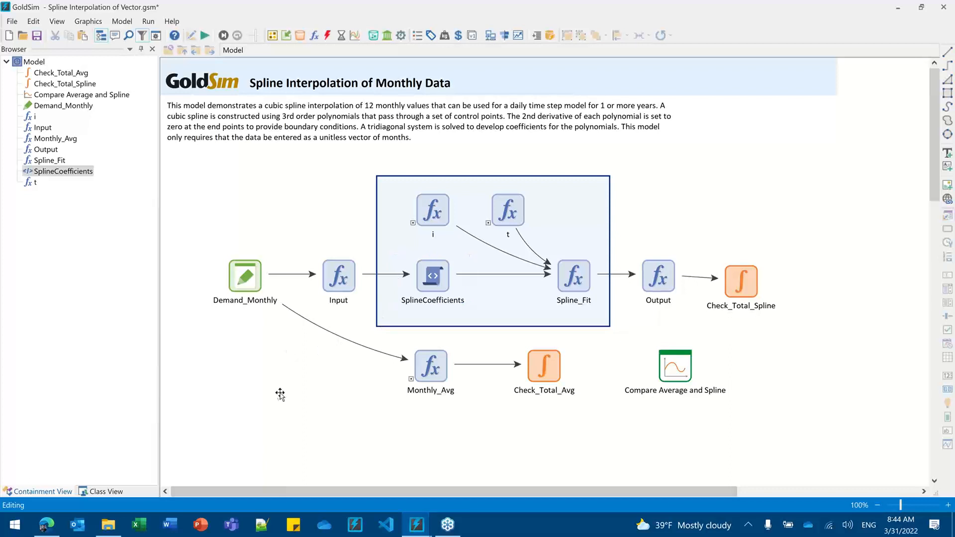
click(259, 301)
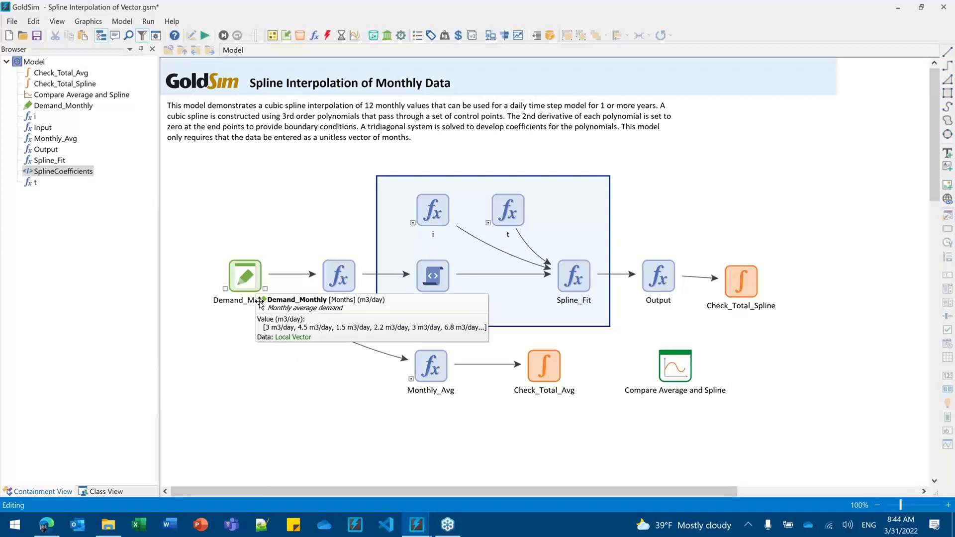
click(294, 264)
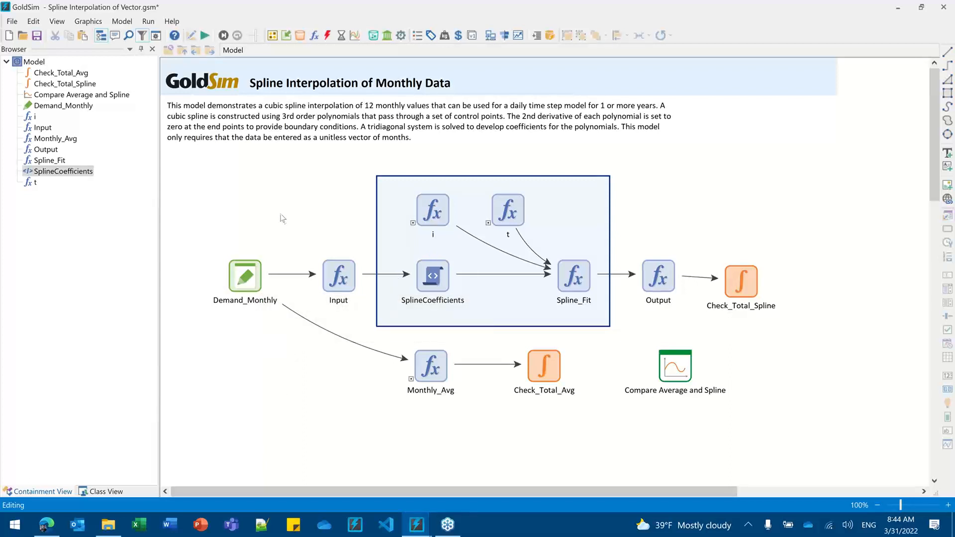
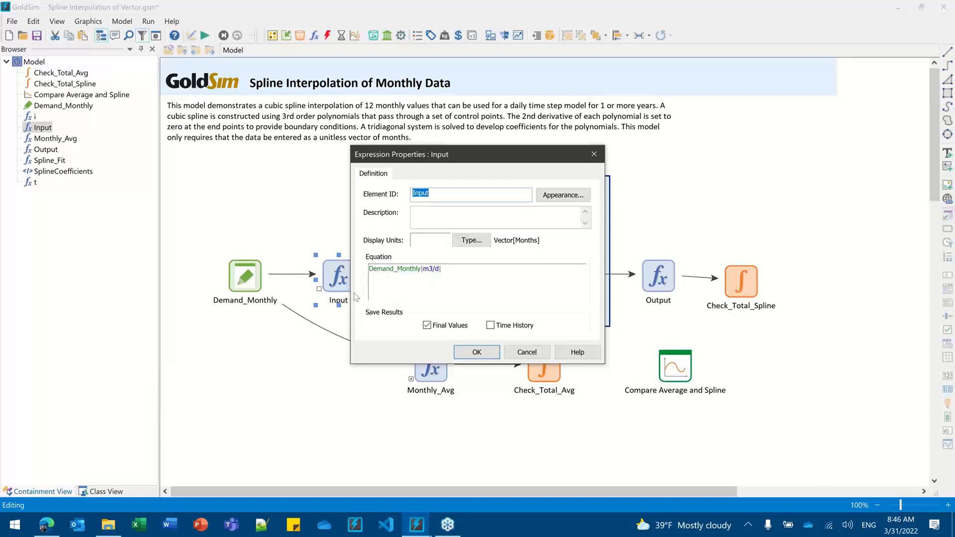
Step: Examine how the Input expression converts Demand_Monthly to unitless values with the |m3/d| cast
mouse_move(425, 269)
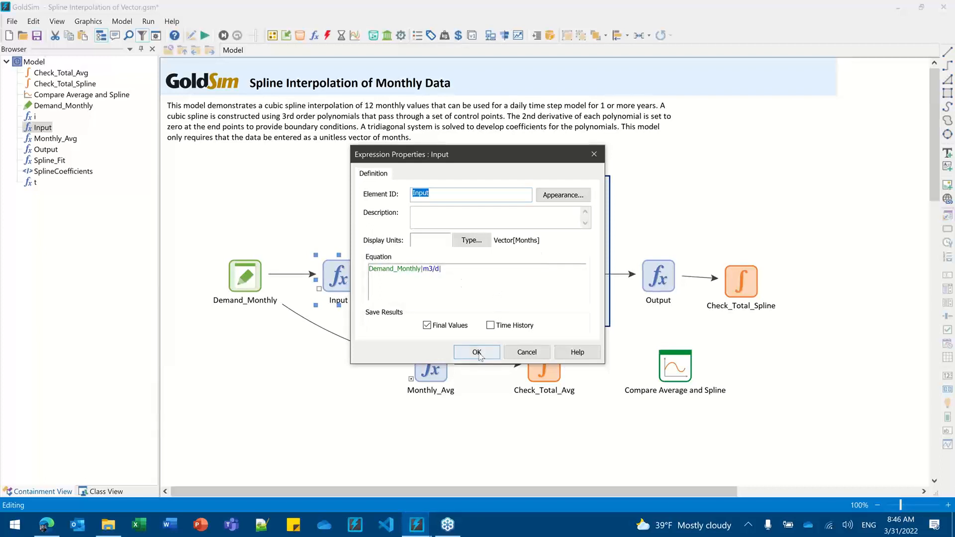
drag(494, 161, 648, 144)
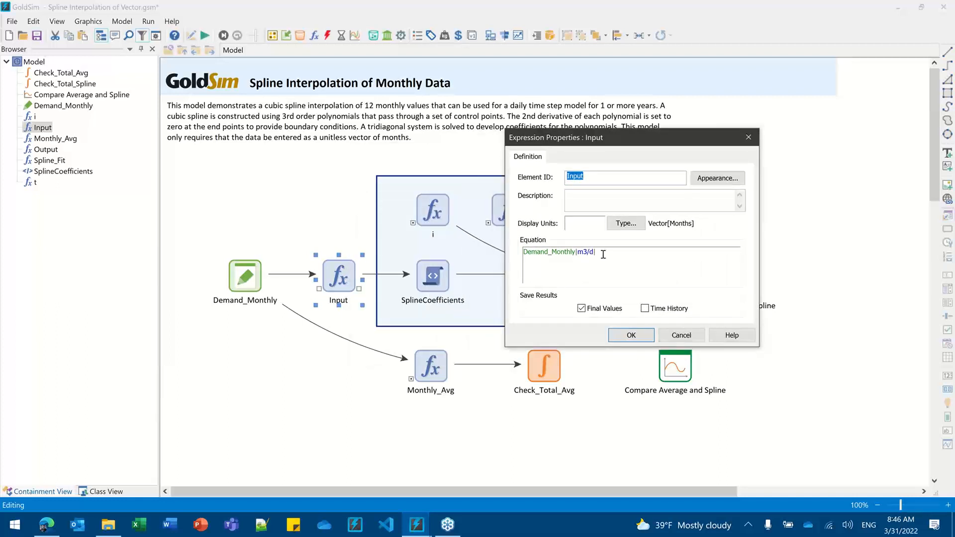
mouse_move(579, 254)
click(631, 336)
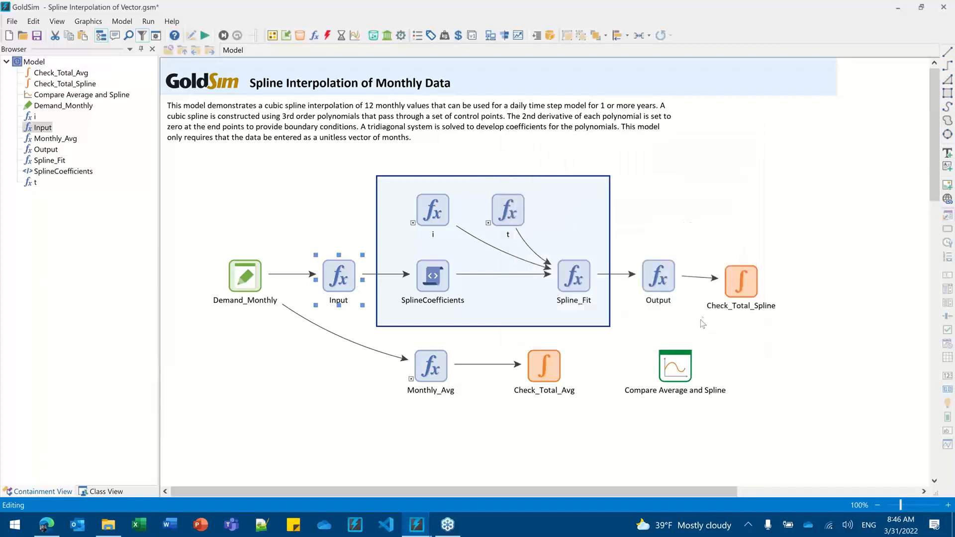
Step: Examine how the Output expression applies m3/day units to Spline_Fit, and close its properties
mouse_move(665, 283)
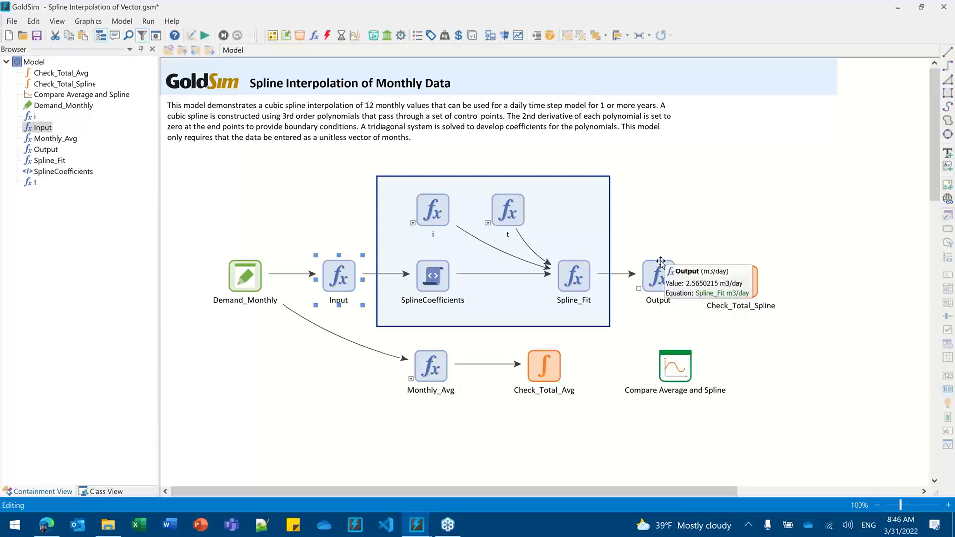
double_click(660, 263)
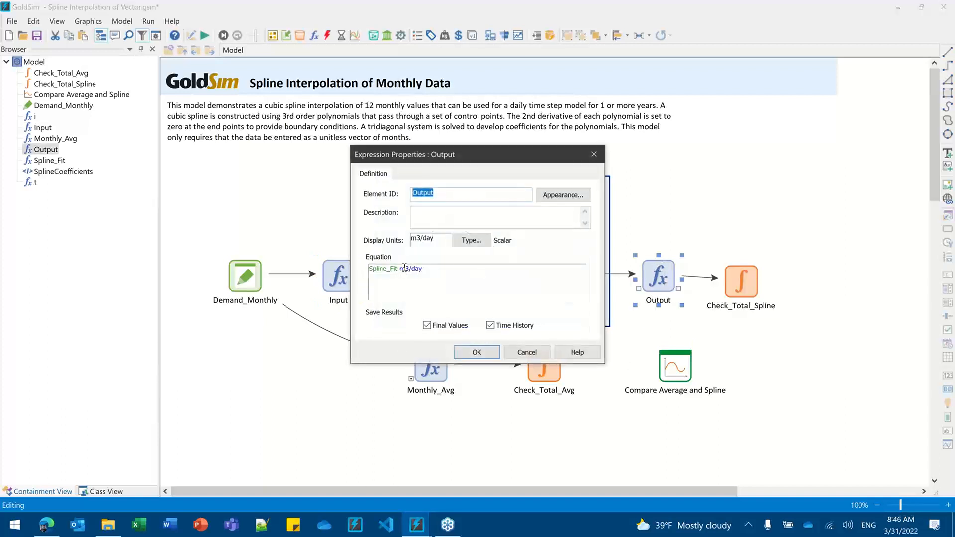
double_click(404, 268)
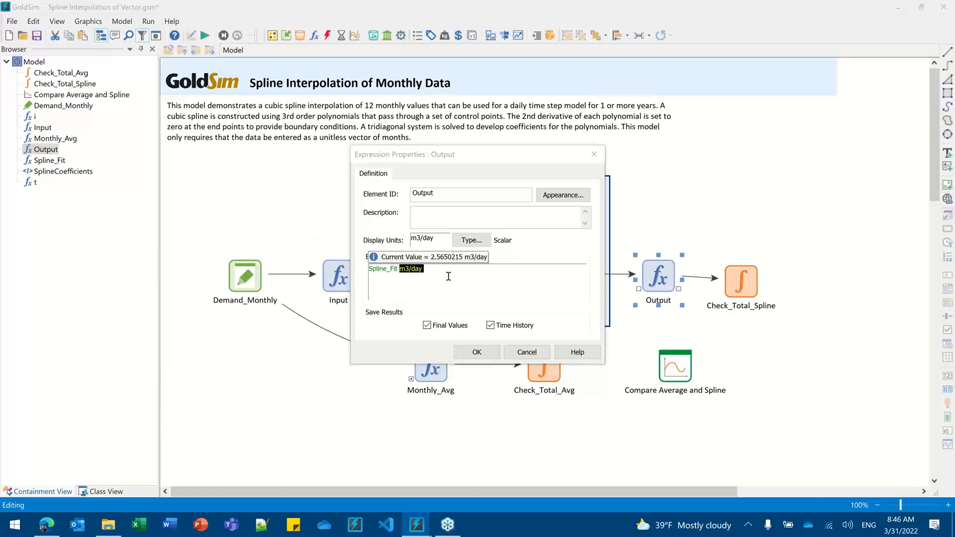
click(448, 276)
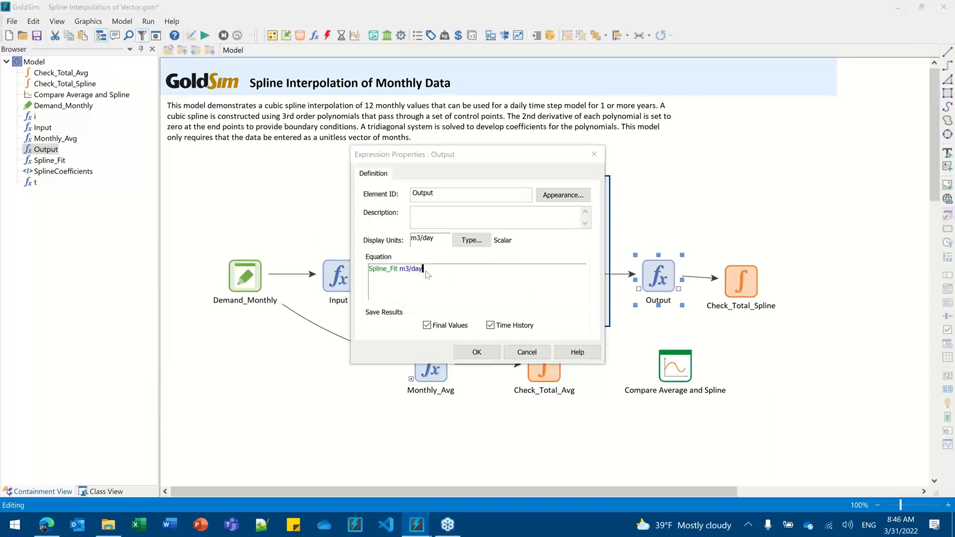
click(477, 352)
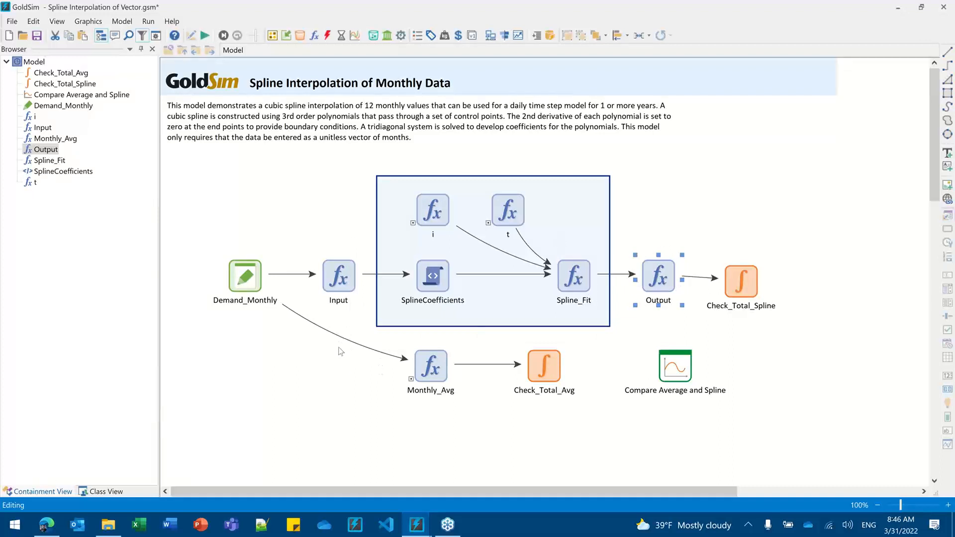
click(254, 266)
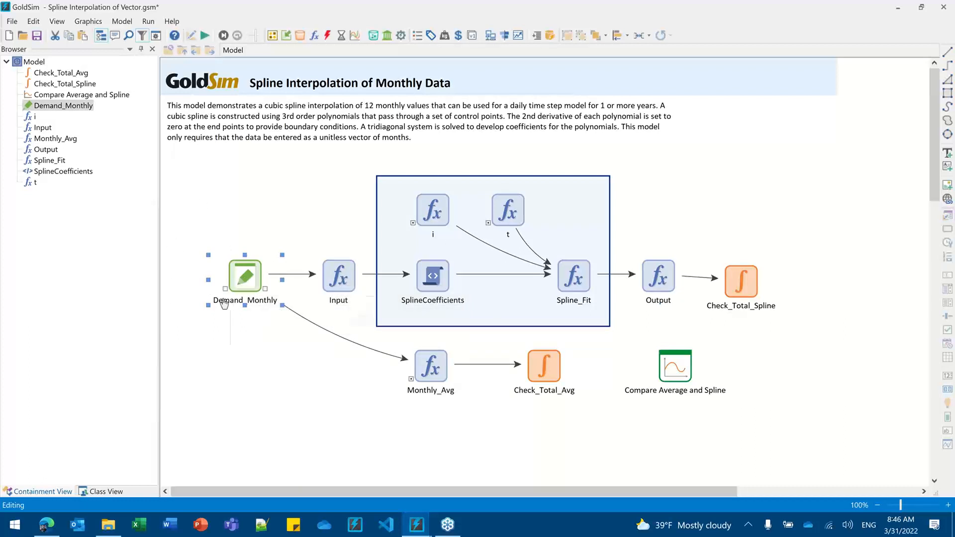
mouse_move(225, 301)
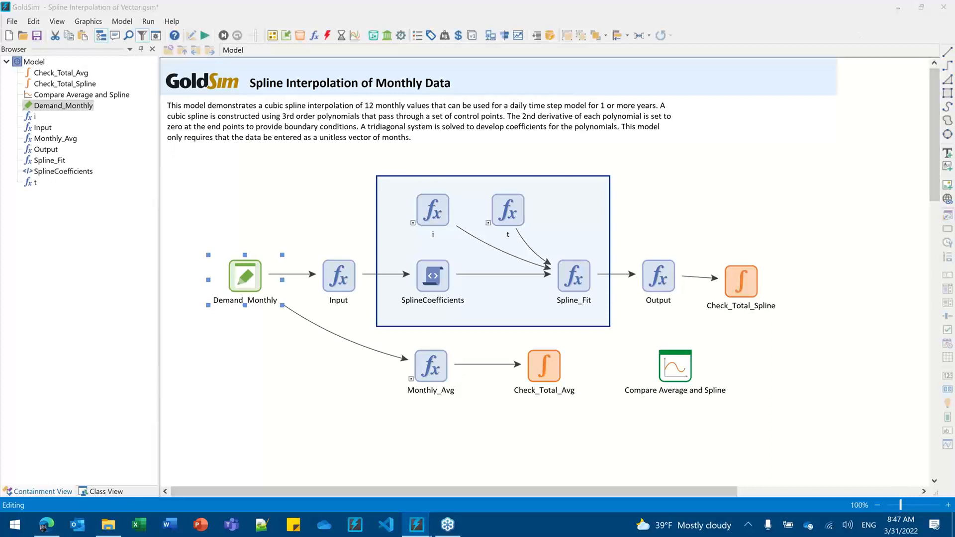
Step: Switch to the Vector Interpolate Application model and review its existing scenarios in the Scenario Manager
drag(954, 79, 449, 40)
double_click(449, 40)
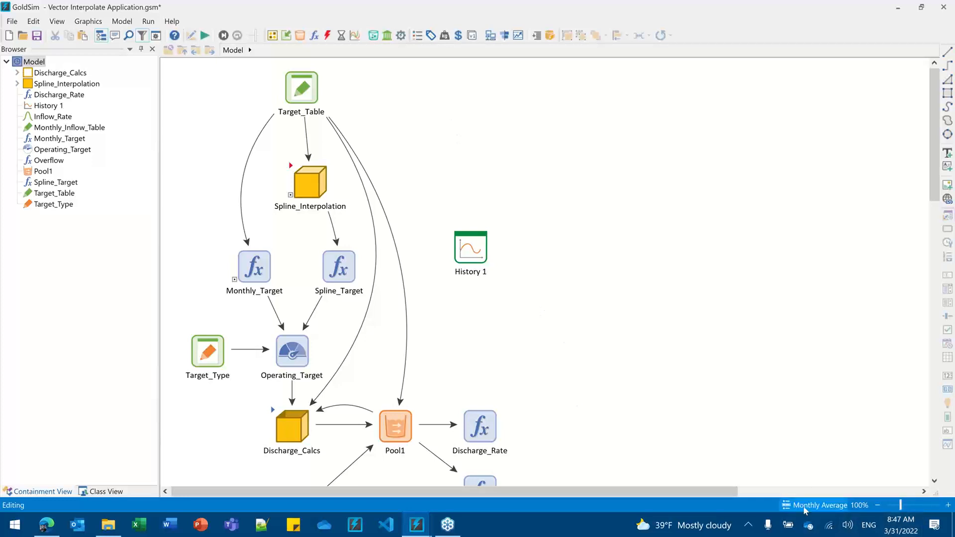
click(417, 36)
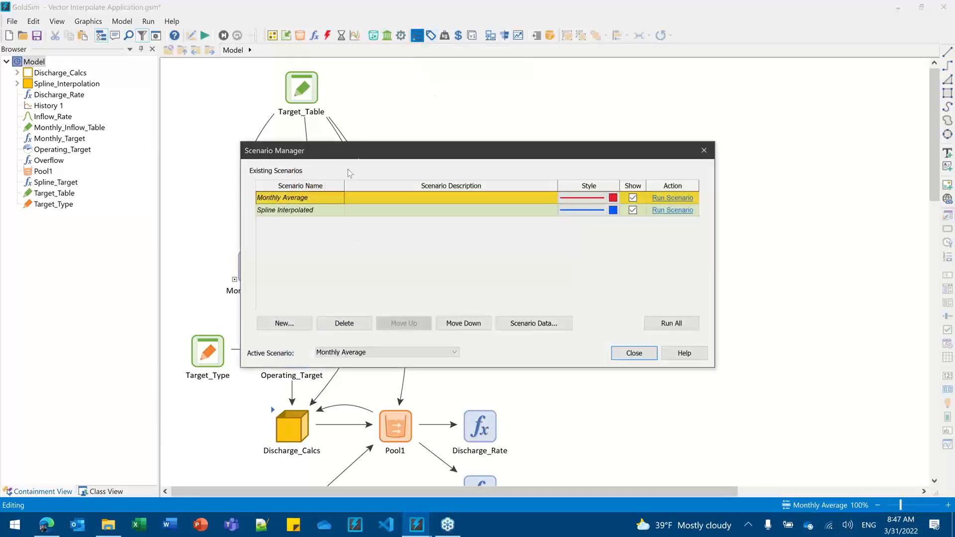
drag(373, 160, 495, 121)
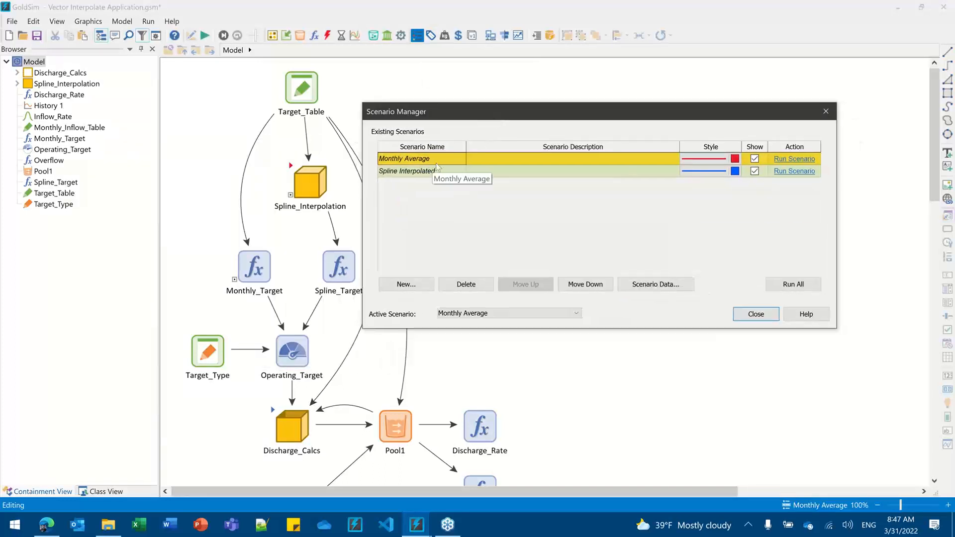
click(758, 316)
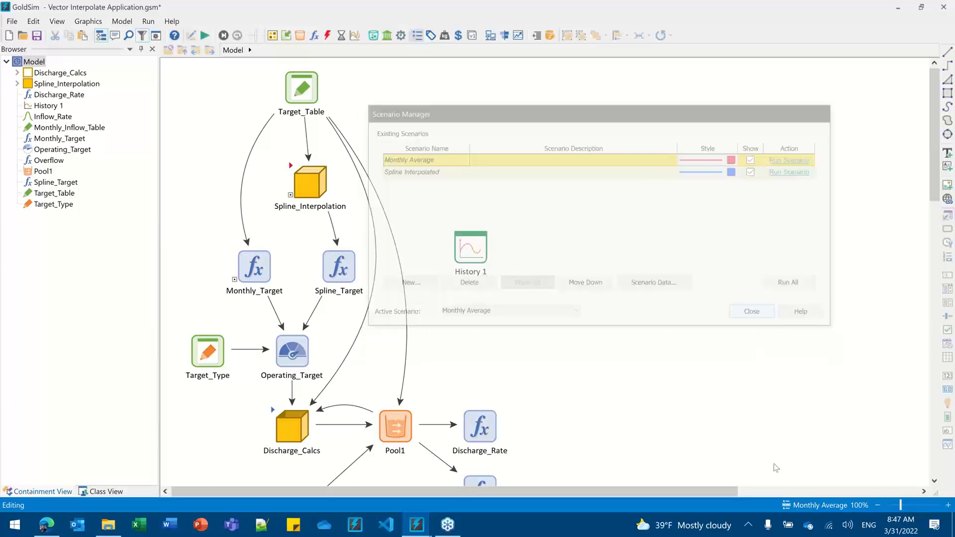
Step: Examine the scenario choices offered by the active-scenario indicator without switching the scenario
click(804, 505)
click(809, 420)
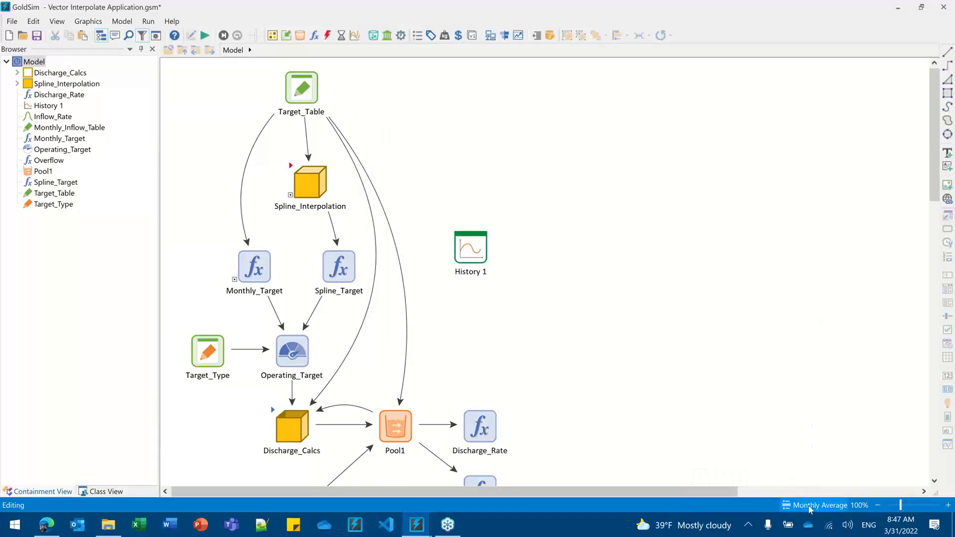
click(810, 507)
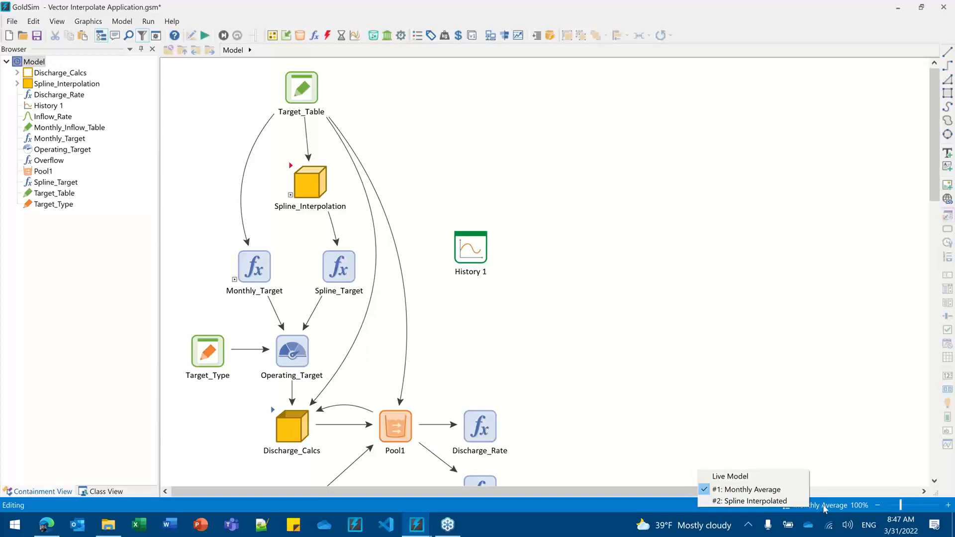
click(820, 505)
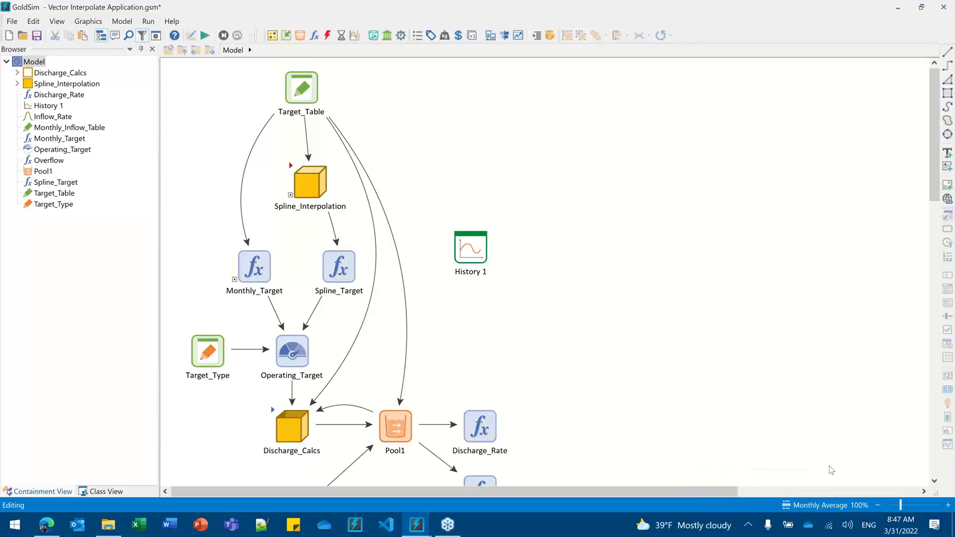
click(815, 505)
click(819, 312)
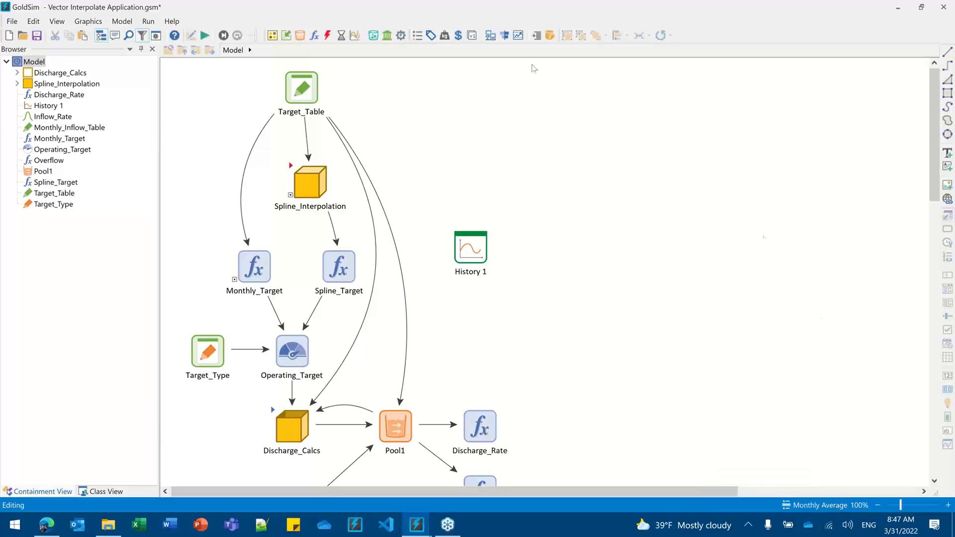
Step: Choose Monthly Average as the active scenario in the Scenario Manager and close it
click(417, 38)
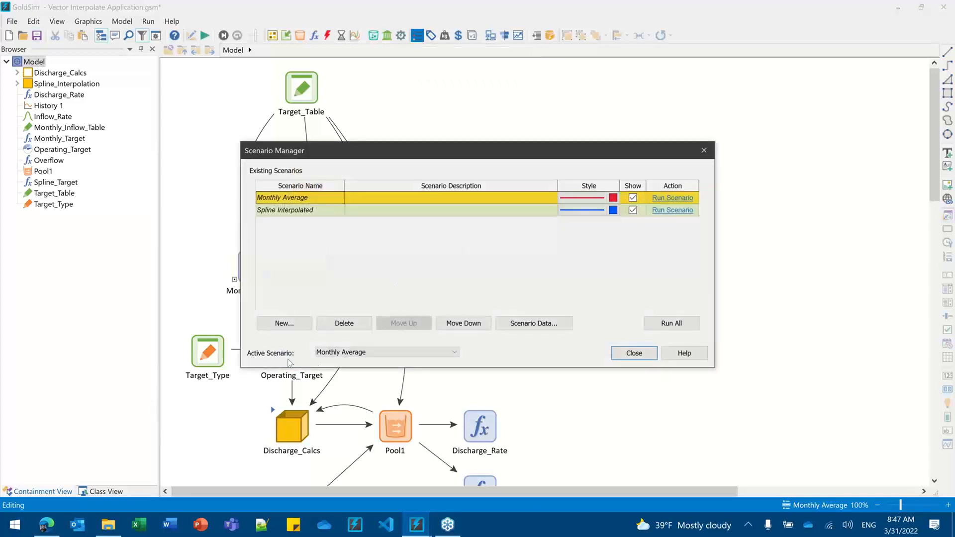
click(384, 354)
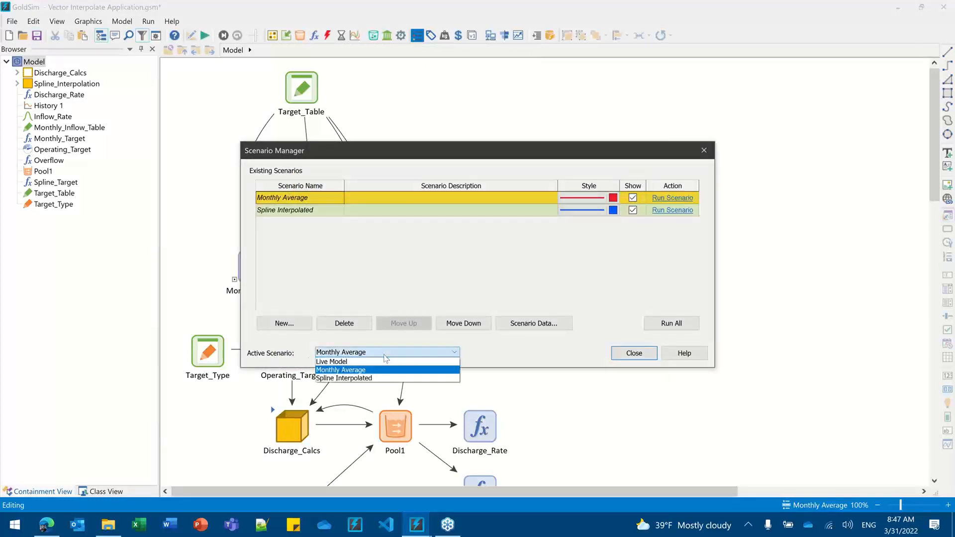
click(384, 372)
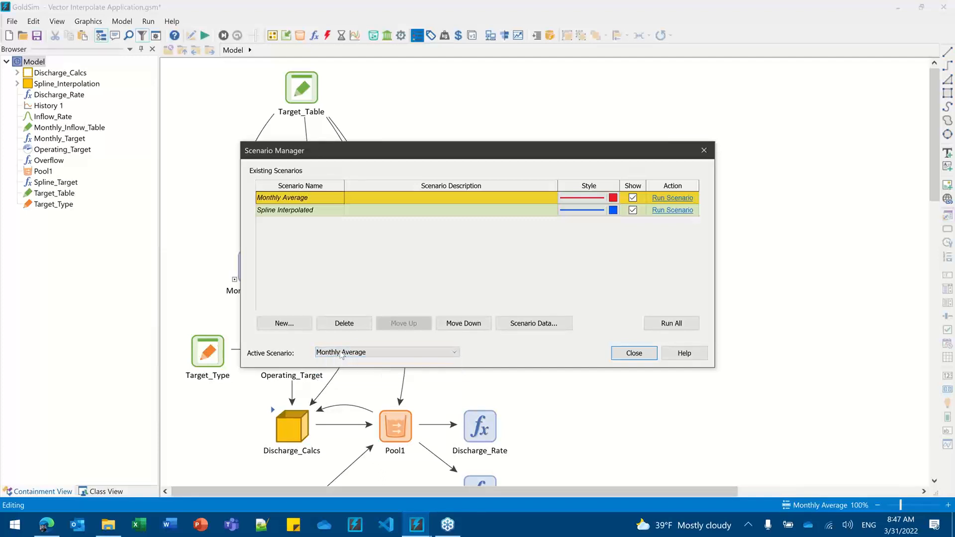
click(627, 356)
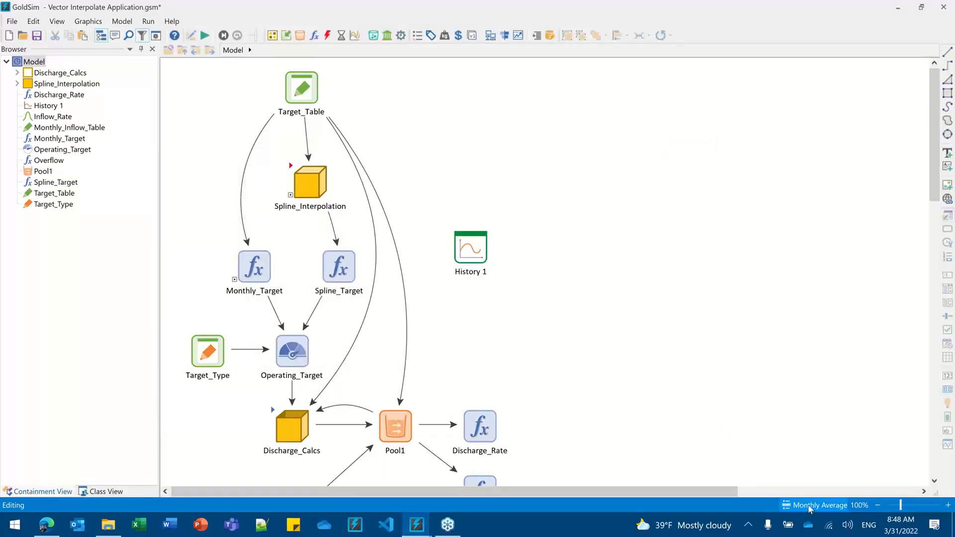
Step: Run the simulation for the Monthly Average scenario and open the History 1 chart maximized
click(204, 35)
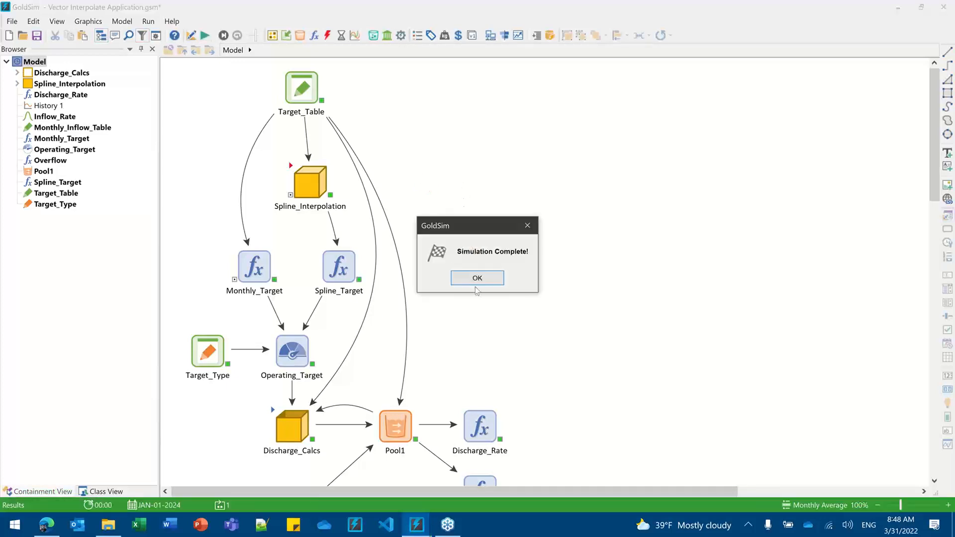
click(478, 278)
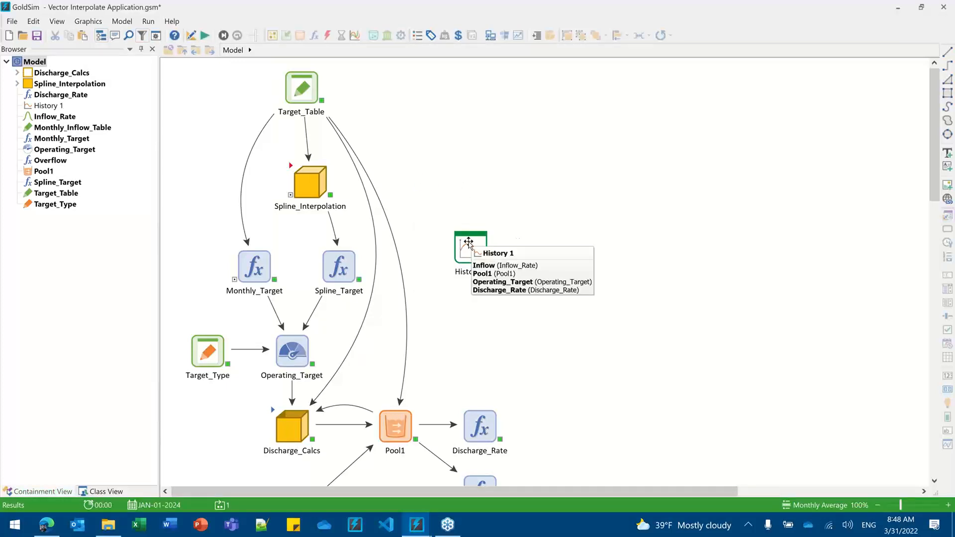
double_click(468, 242)
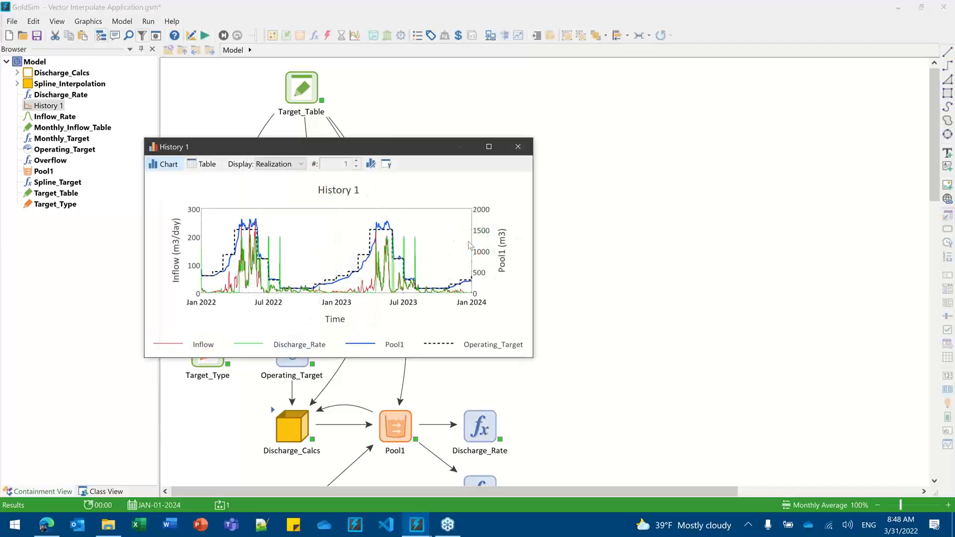
drag(538, 262, 623, 261)
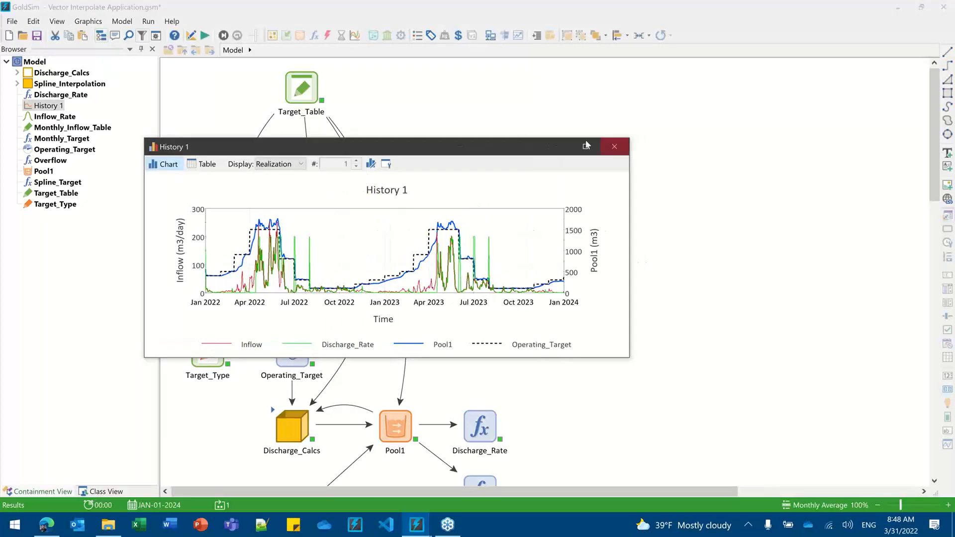
click(585, 146)
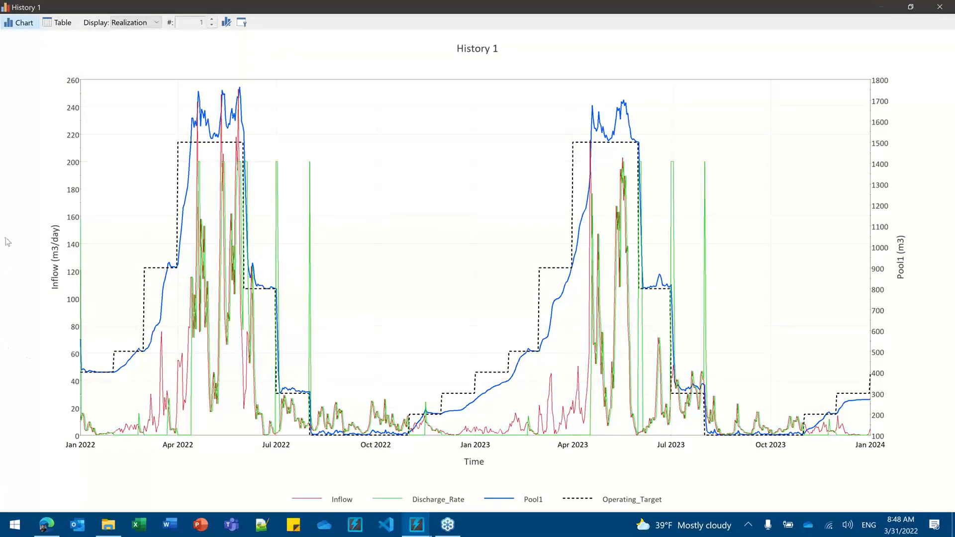
Step: Zoom the History 1 chart to about May through early August 2022, examine discharge and pool volume against the operating target, and close it
mouse_move(160, 312)
drag(207, 87, 326, 440)
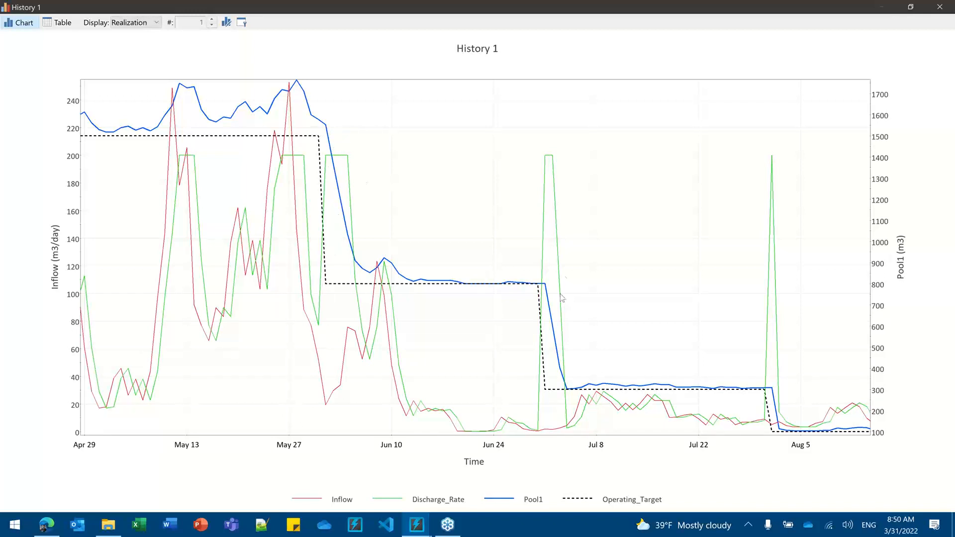
mouse_move(526, 287)
click(911, 7)
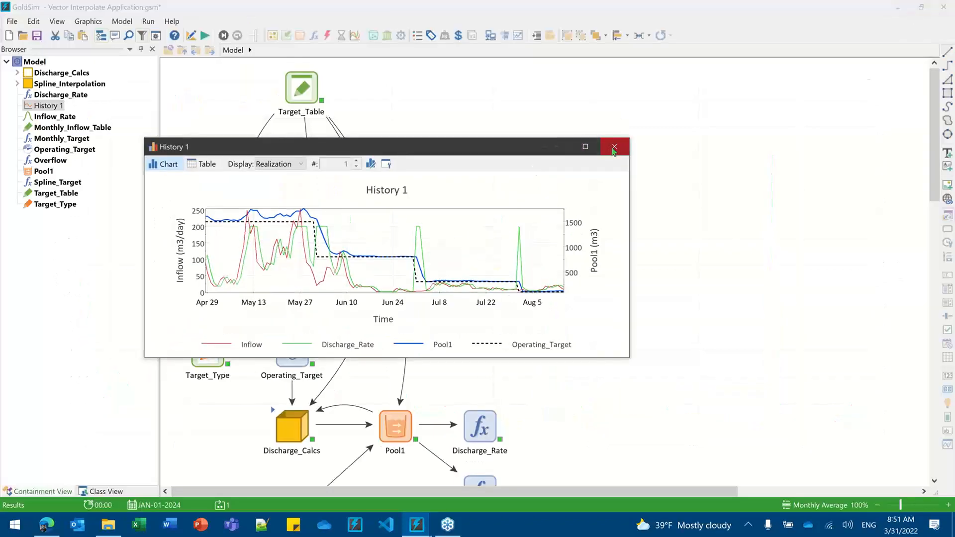
click(614, 147)
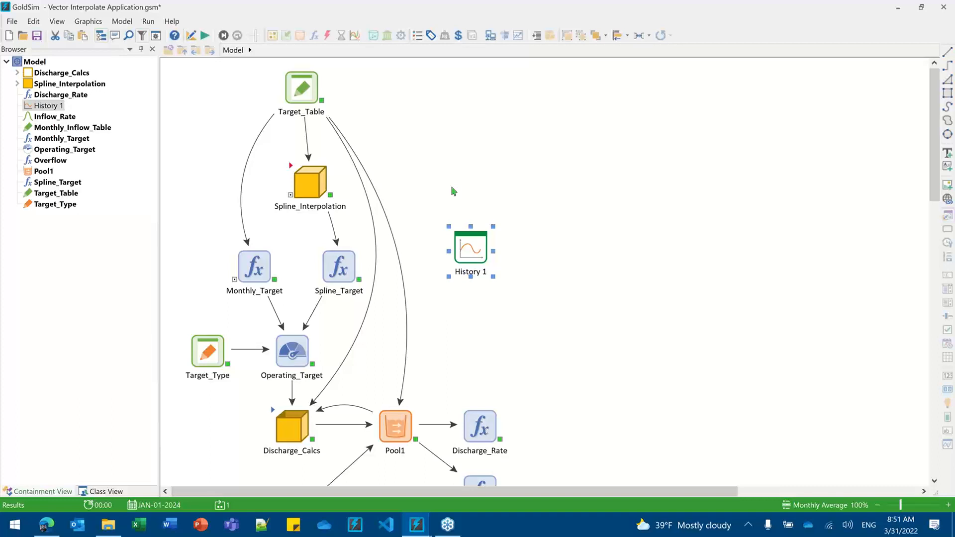
Step: Return the model to edit mode and run all scenarios from the Scenario Manager
click(418, 316)
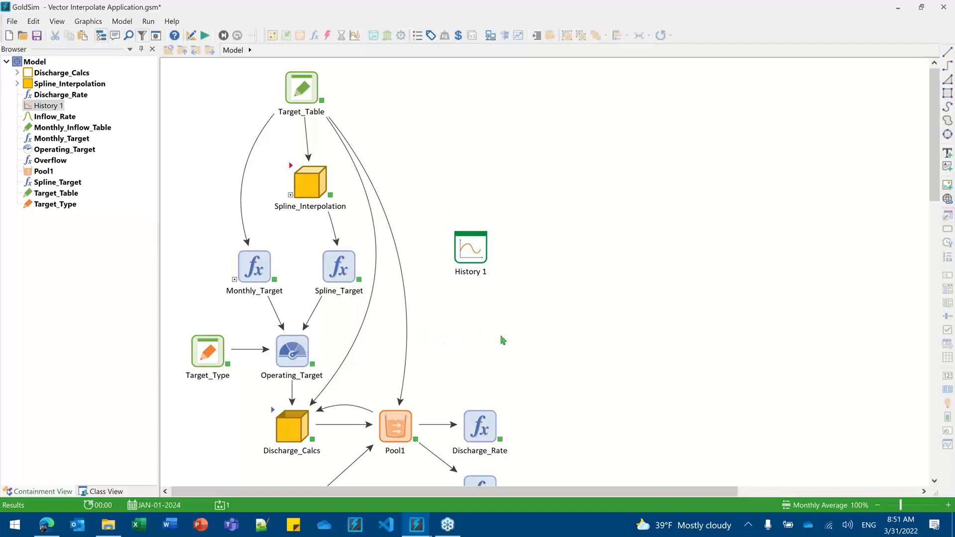
key(F4)
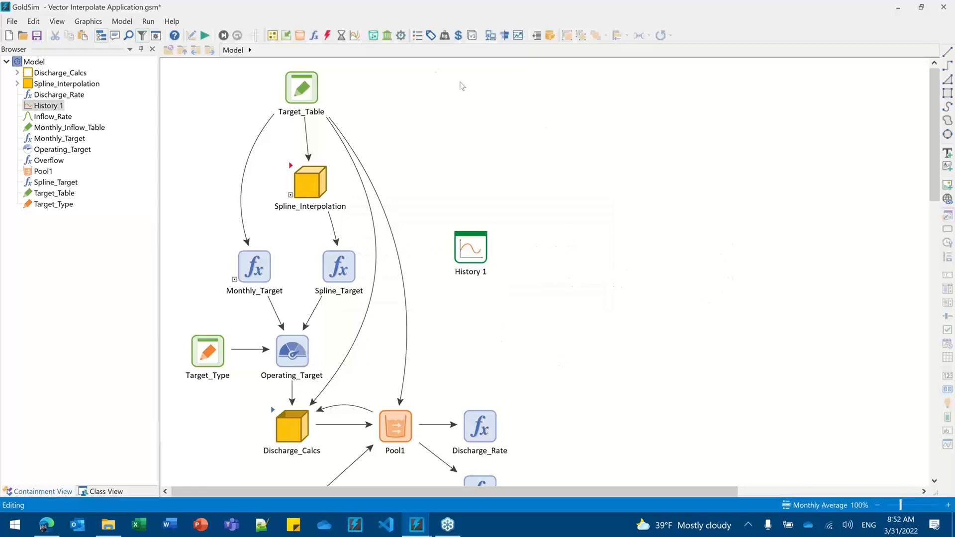
click(417, 36)
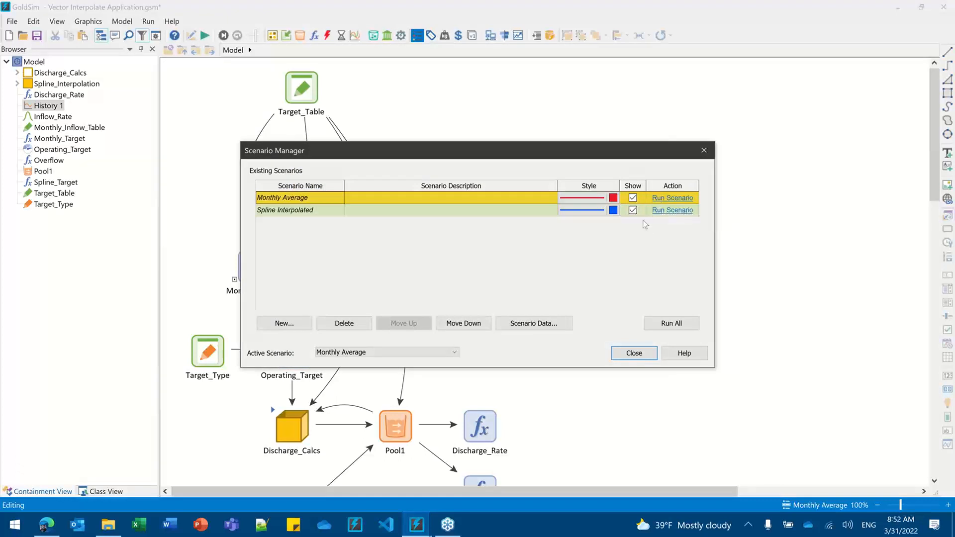
click(667, 323)
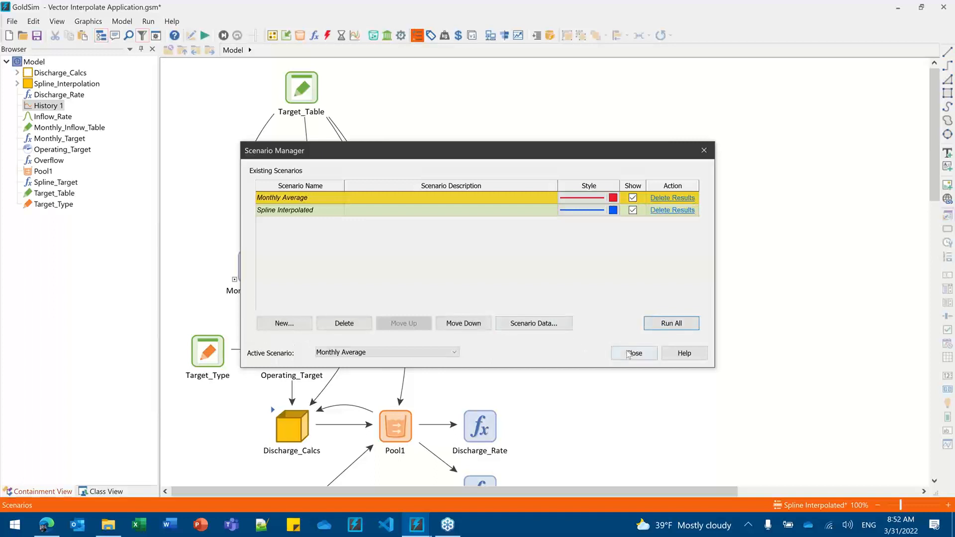
click(628, 354)
Step: Compare the two scenarios in the maximized History 1 chart for the Pool1 and Operating_Target results
double_click(469, 248)
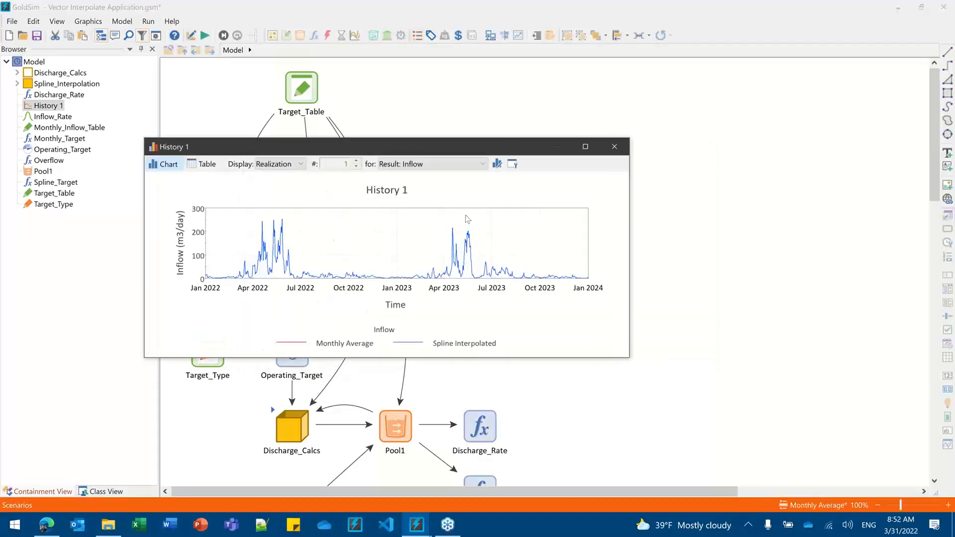
click(584, 147)
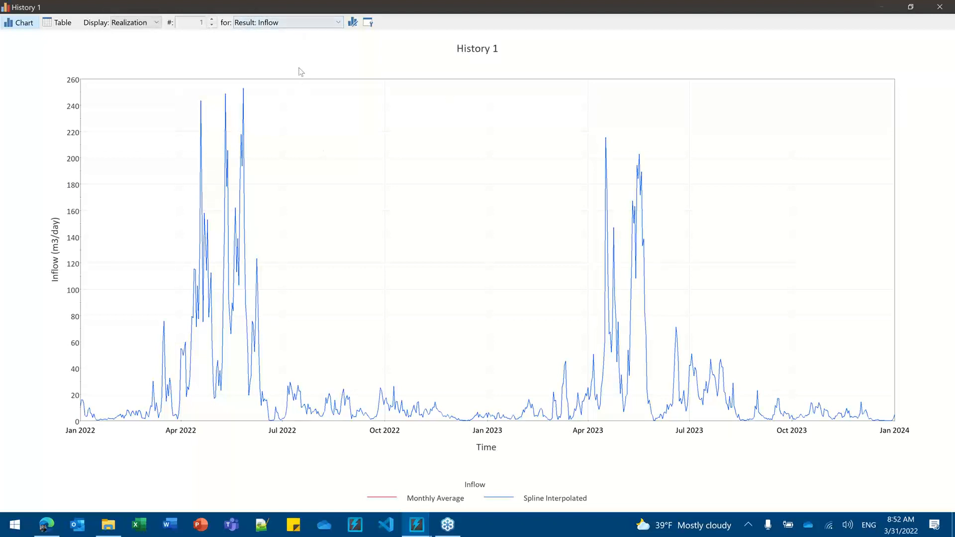
click(287, 22)
click(279, 44)
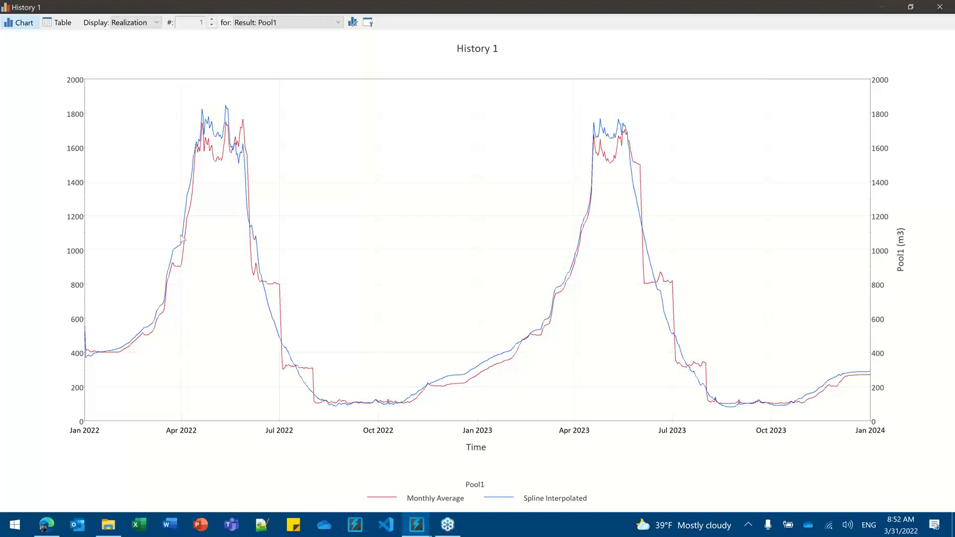
click(338, 23)
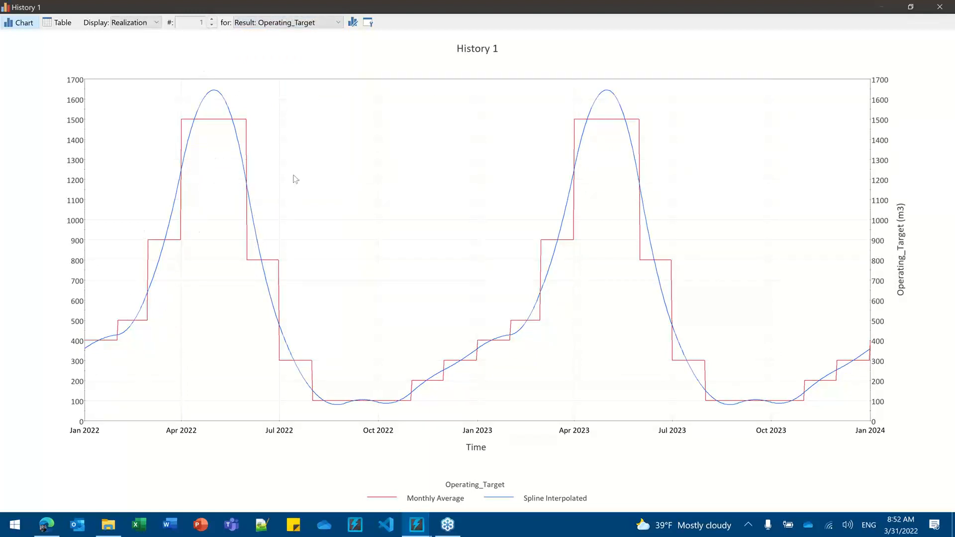
Step: Compare the scenarios' Discharge_Rate results, zoomed to about early May through mid-August 2022
click(288, 24)
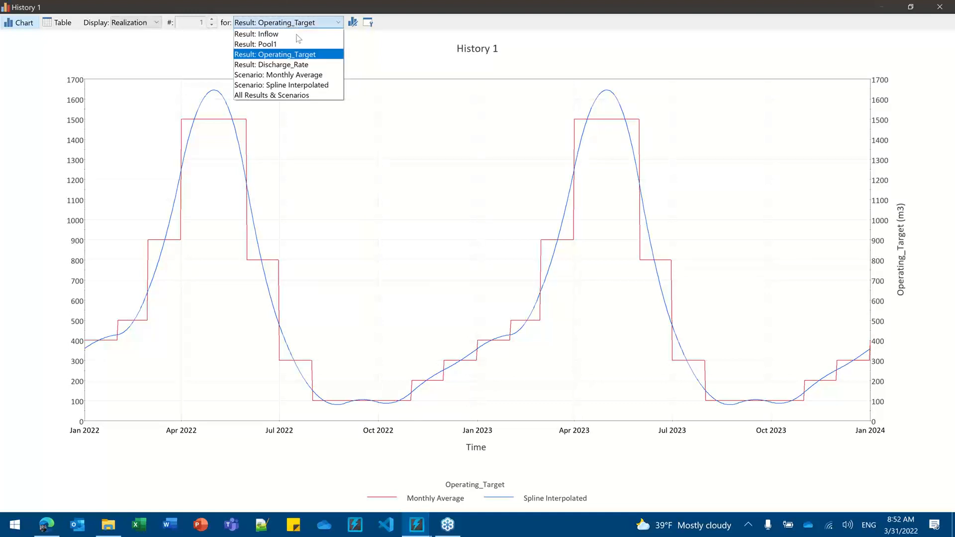
click(292, 65)
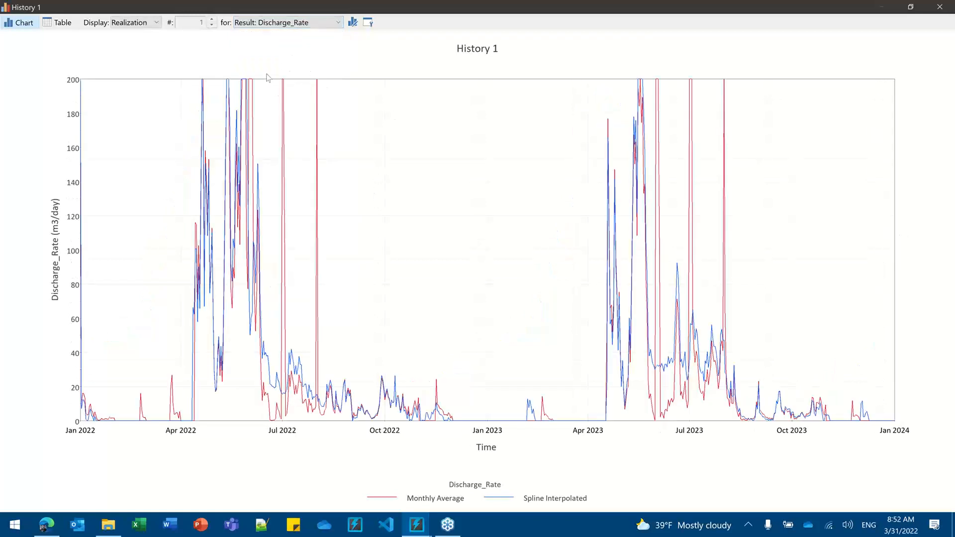
drag(278, 113, 337, 433)
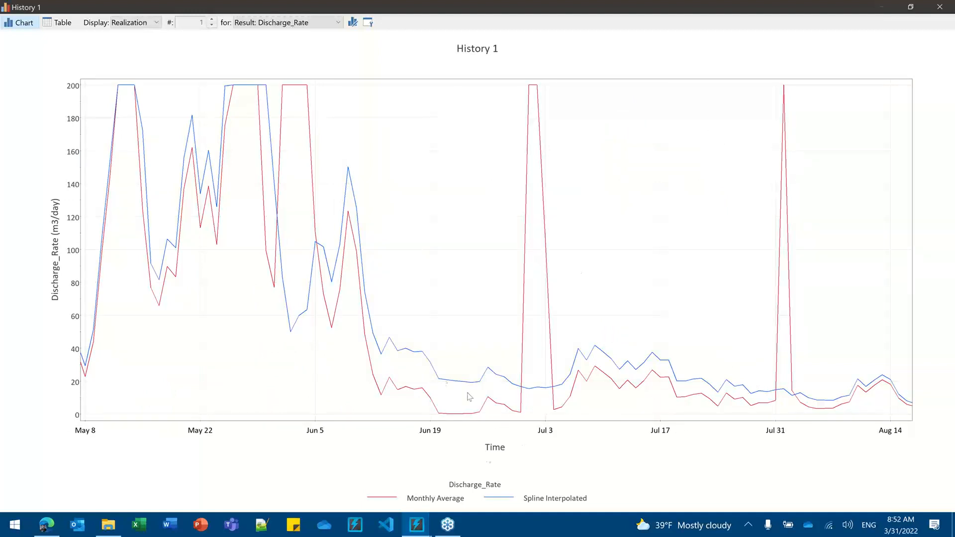
Step: Examine the Spline Interpolated scenario's results in the History 1 chart, and display All Results & Scenarios together
click(288, 23)
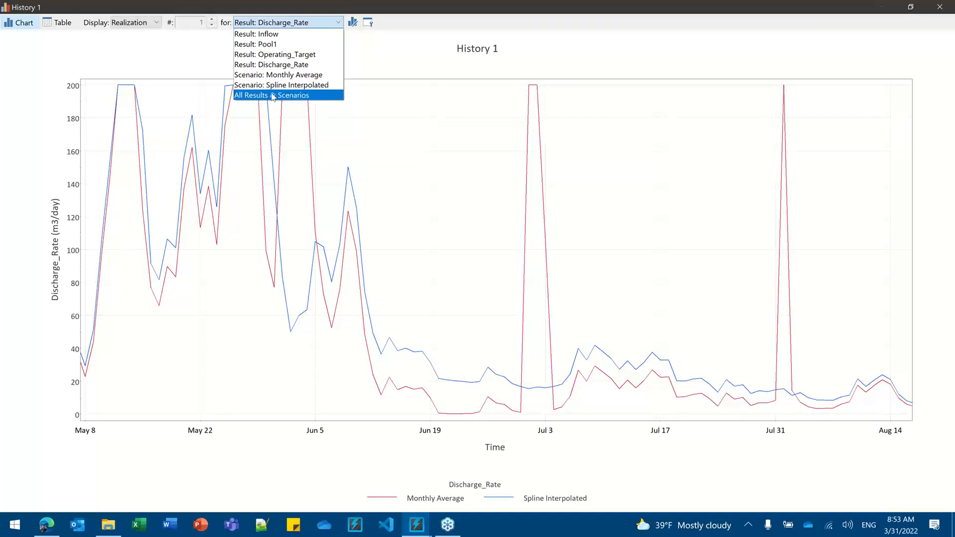
click(250, 87)
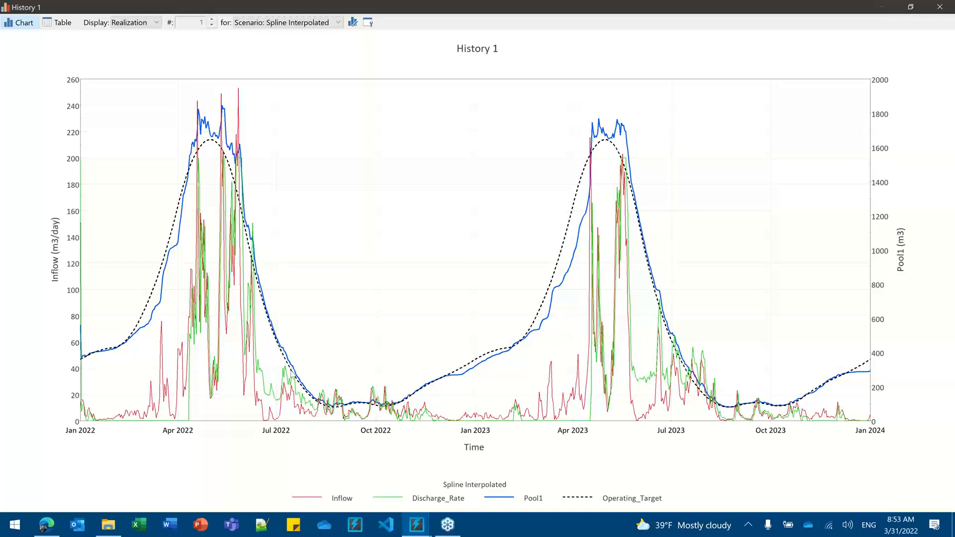
click(285, 23)
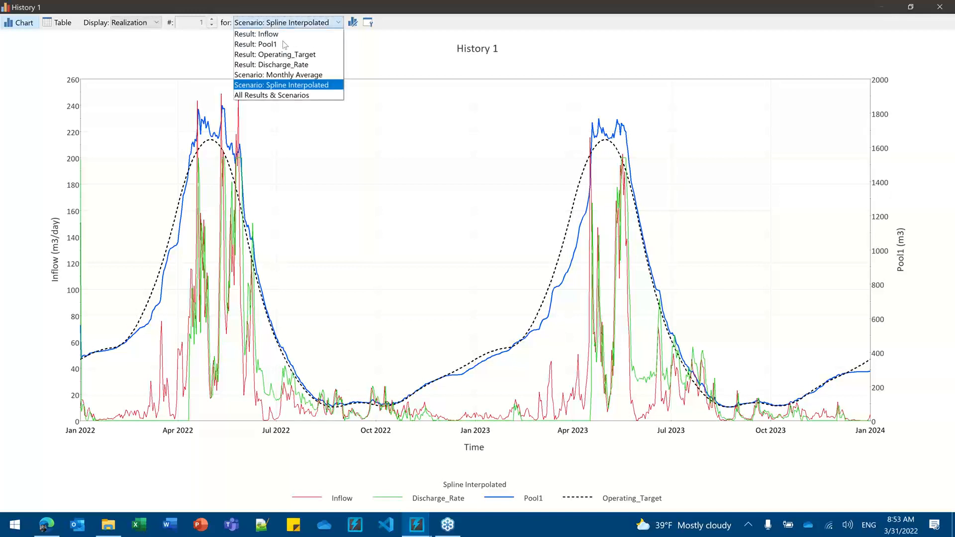
click(279, 96)
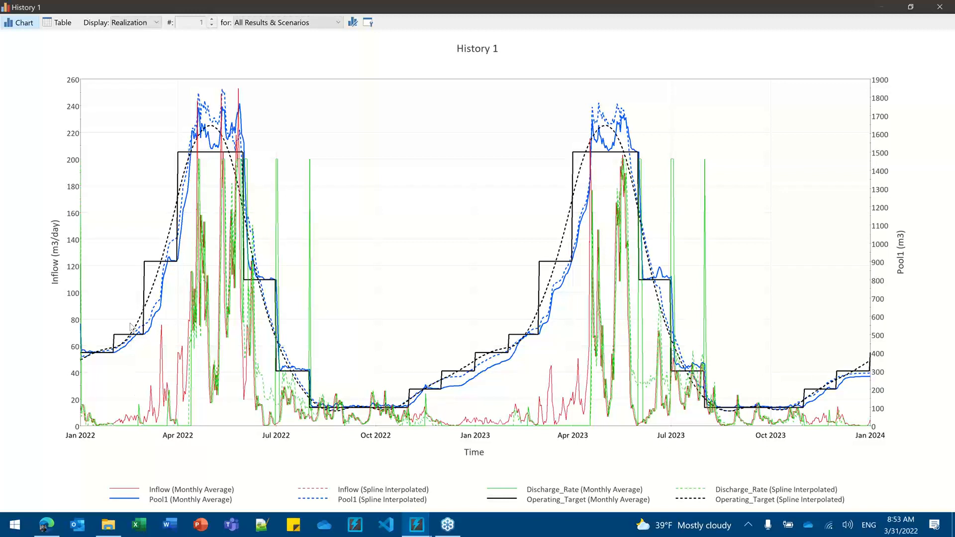
Step: Compare both scenarios in the History 1 chart zoomed to about mid-February to early March and late June to mid-August 2022, resetting the scale each time
drag(131, 257, 151, 428)
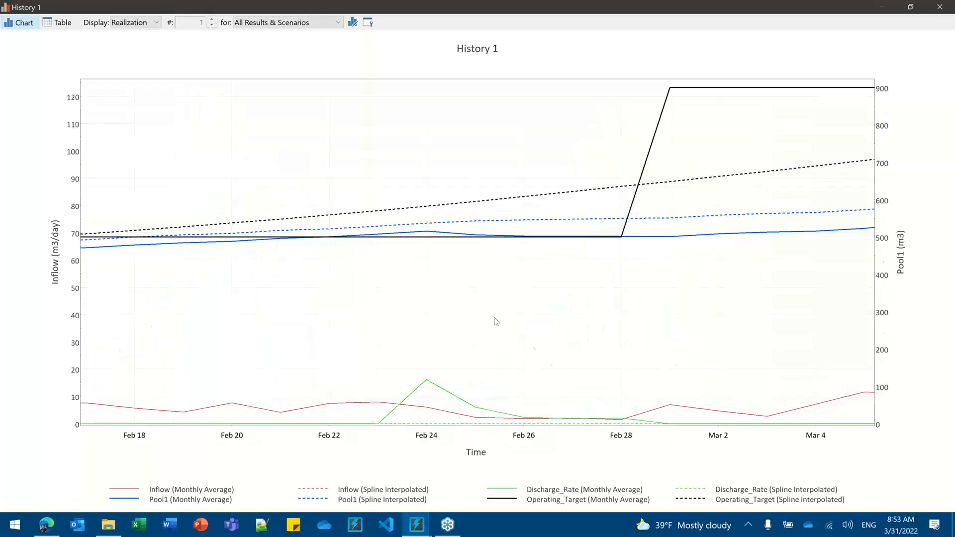
right_click(472, 108)
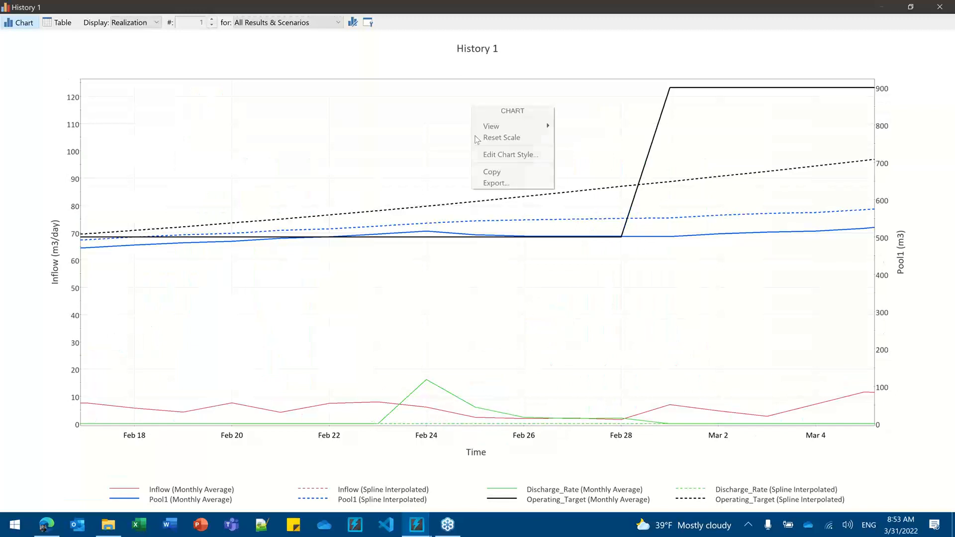
click(503, 137)
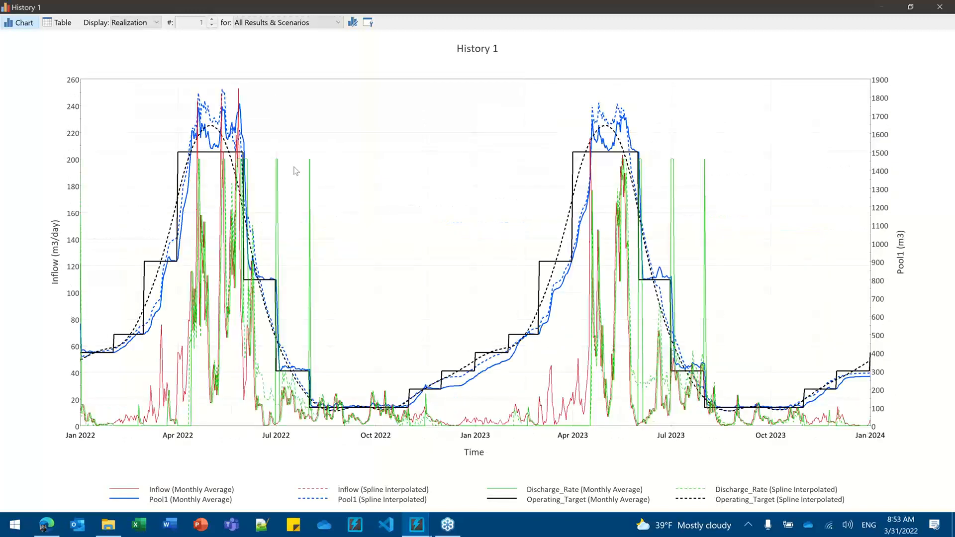
drag(270, 149, 325, 427)
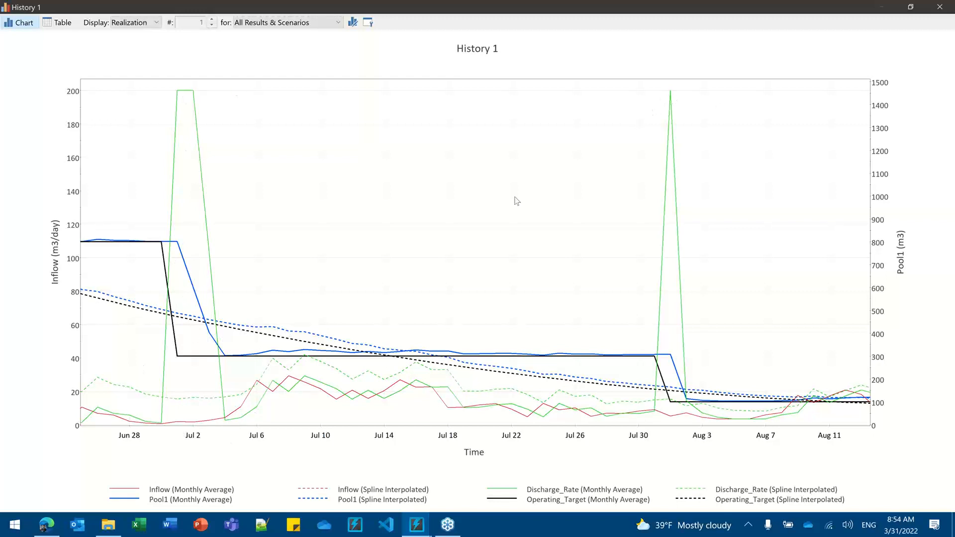
right_click(414, 187)
click(438, 218)
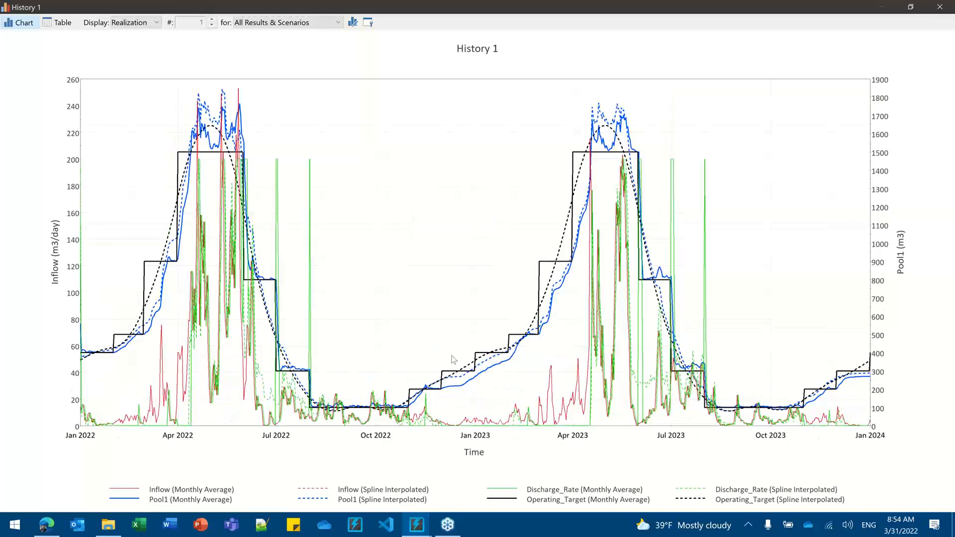
Step: Examine the Spline Interpolated scenario's results in History 1, maximized and in a smaller, taller floating window, and close the chart
click(313, 23)
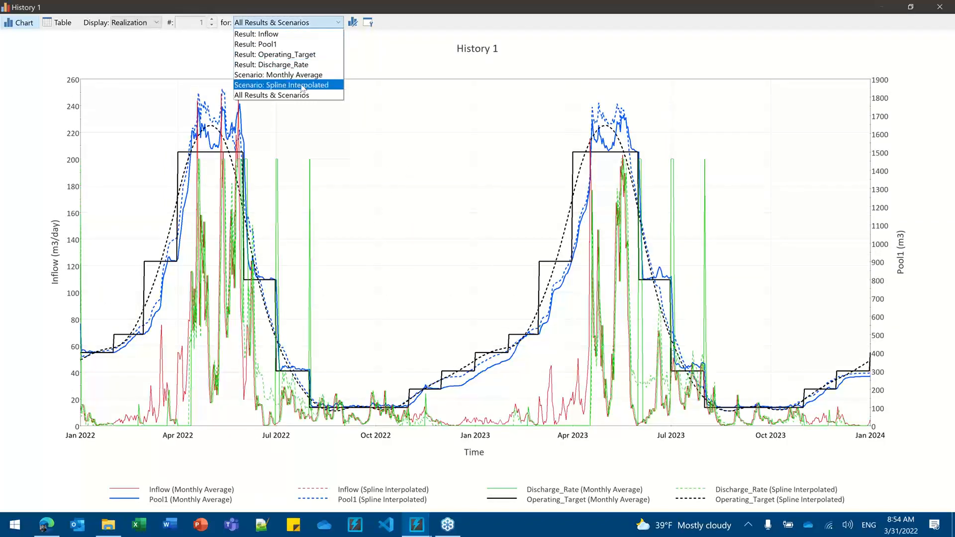
click(303, 85)
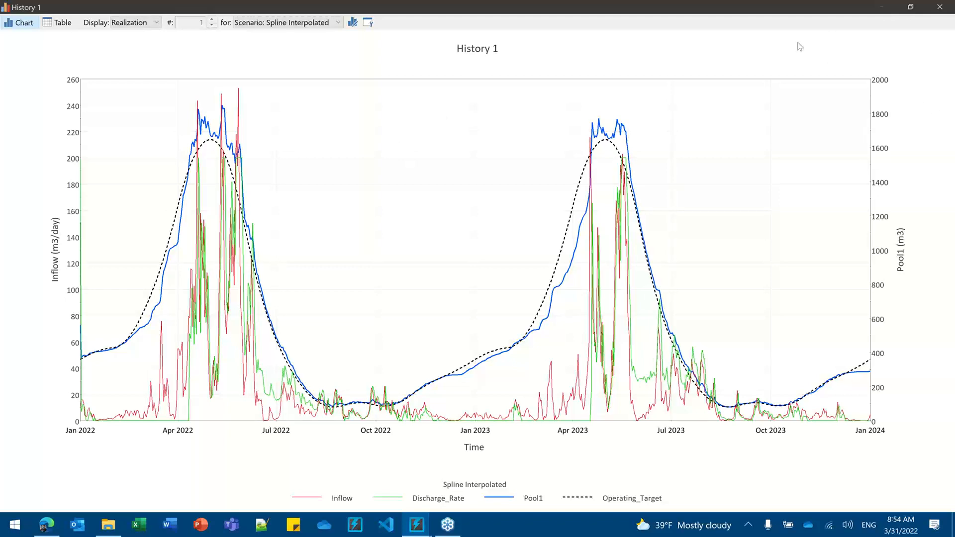
click(911, 9)
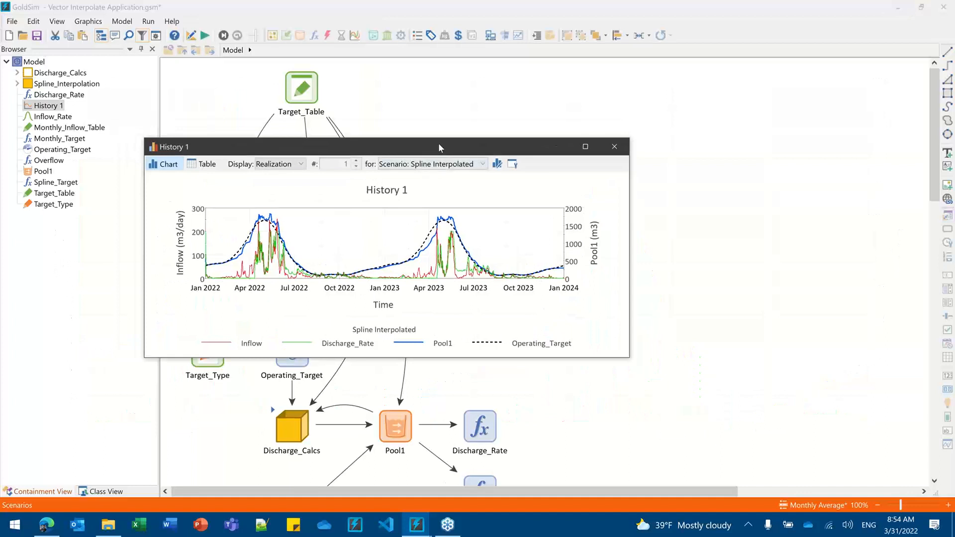
drag(438, 142, 647, 128)
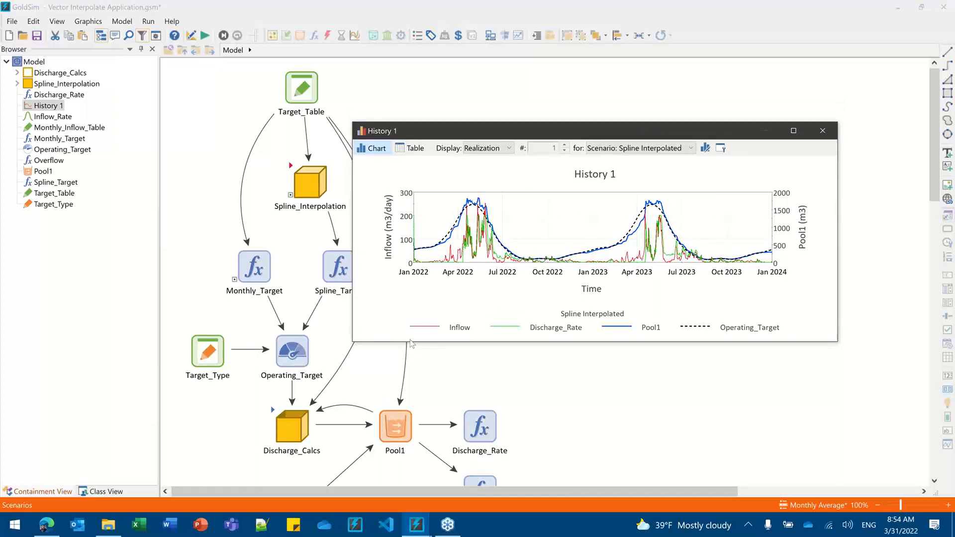
drag(410, 342, 406, 392)
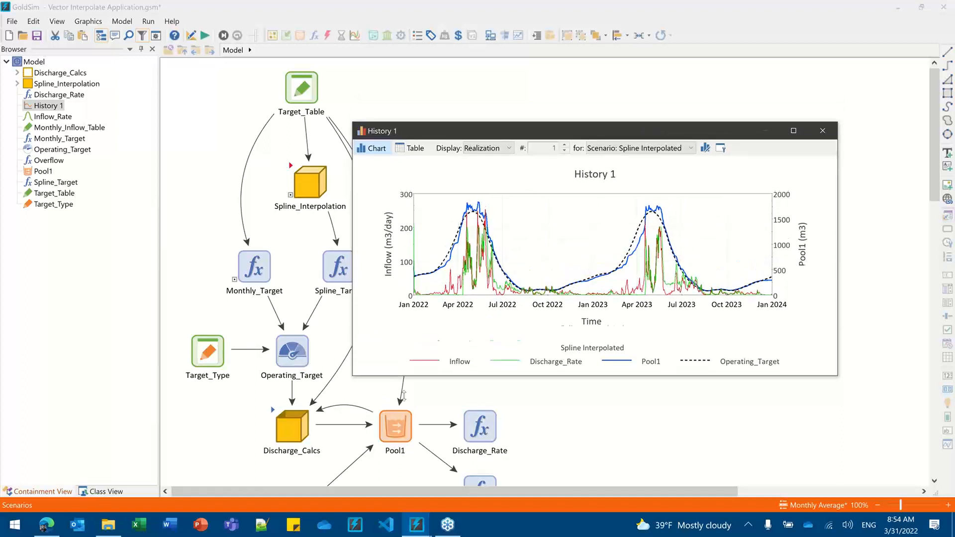
drag(438, 136, 440, 115)
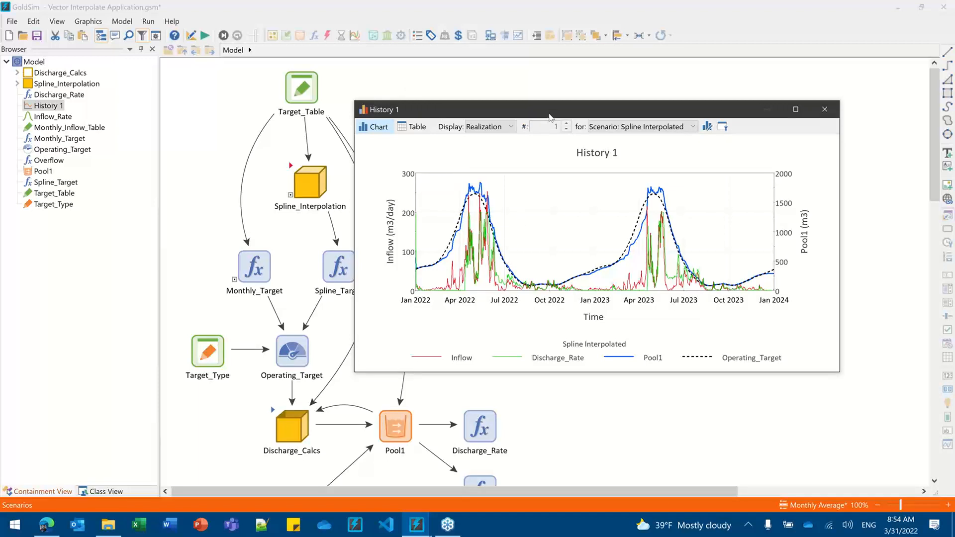
click(948, 37)
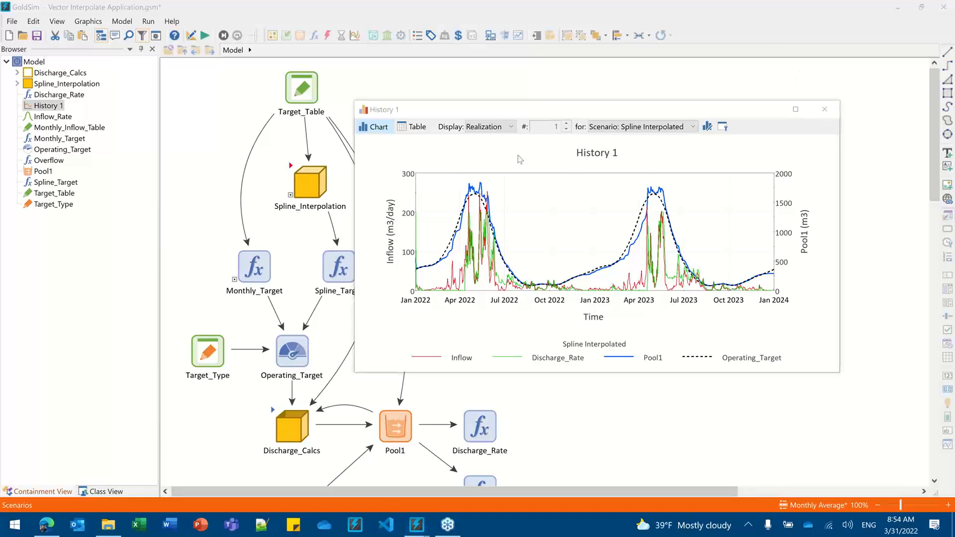
drag(530, 111, 344, 93)
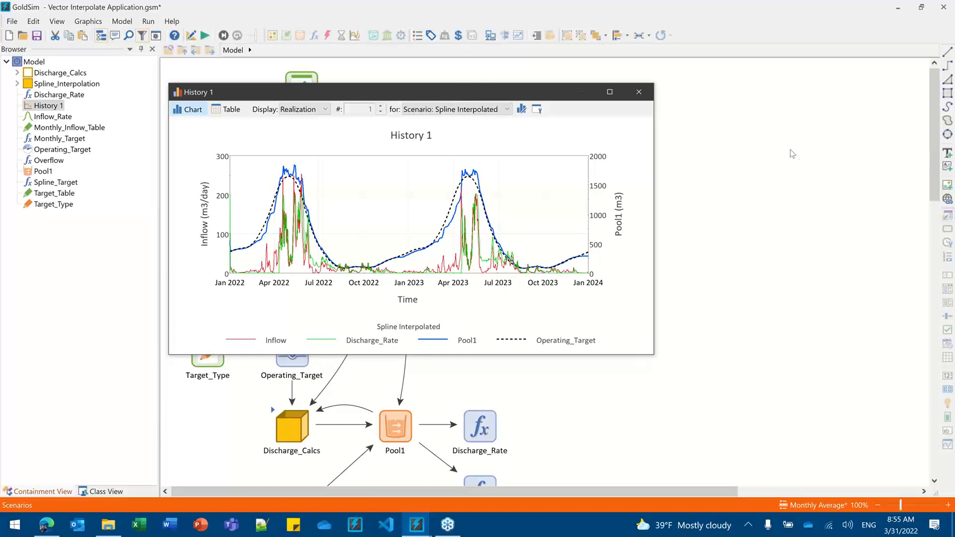
click(773, 214)
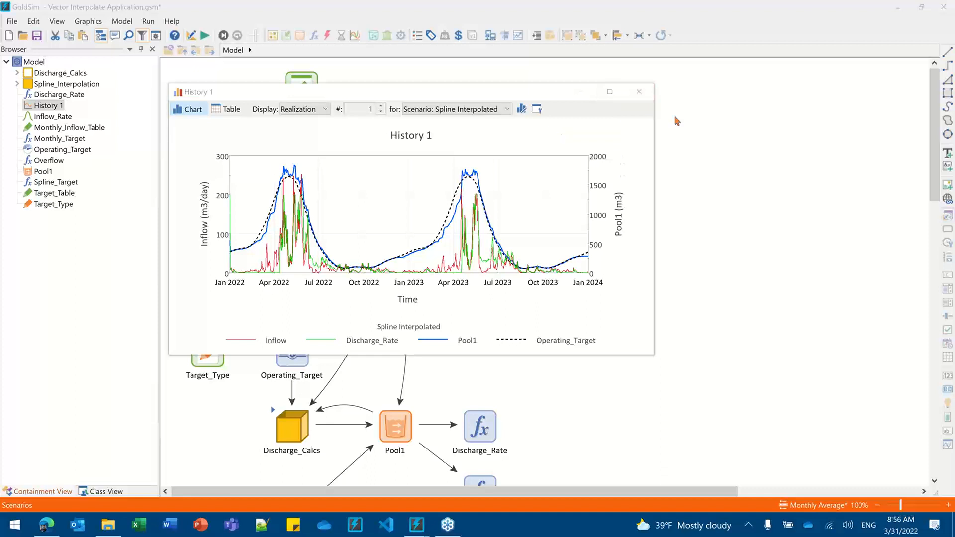
click(638, 92)
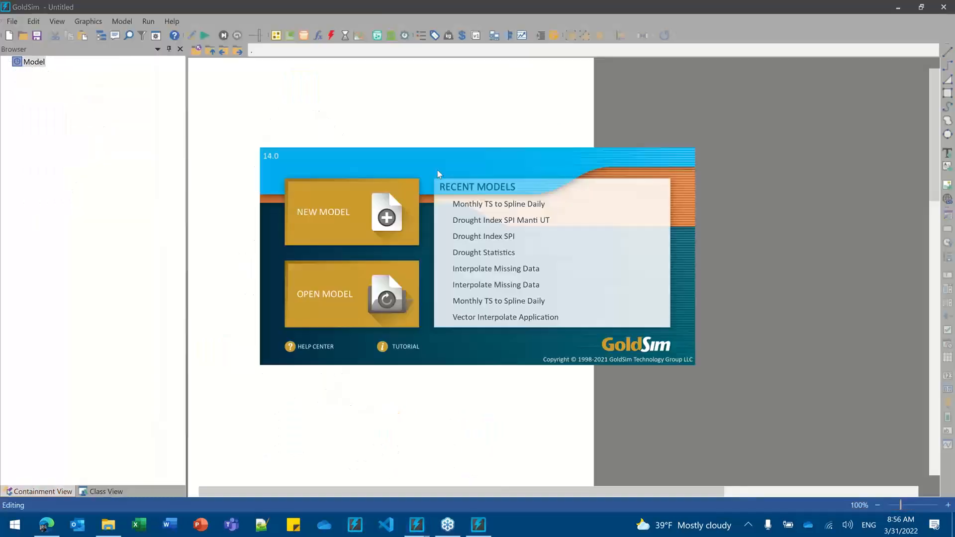
Step: Browse the installed example models to the External folder within General Examples, and leave without opening a file
click(420, 121)
click(13, 21)
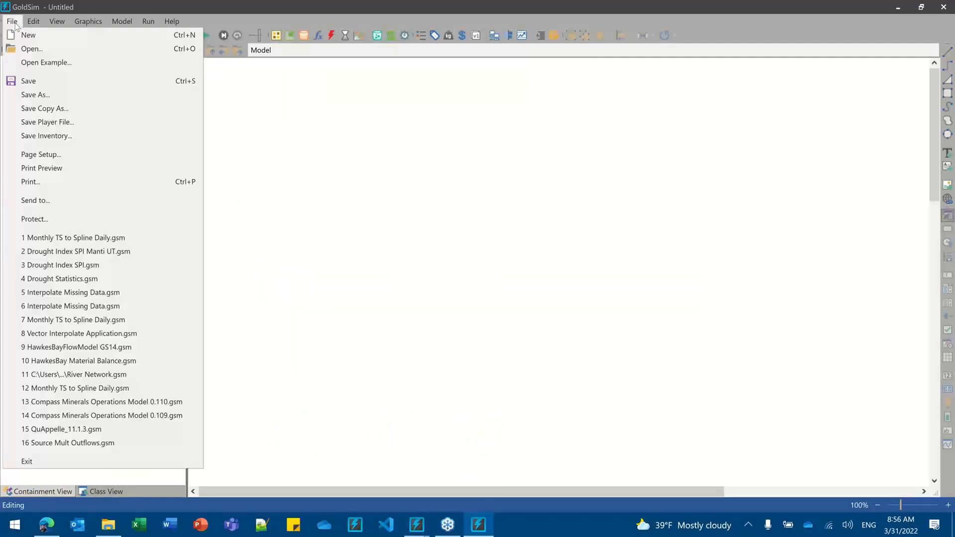
click(32, 63)
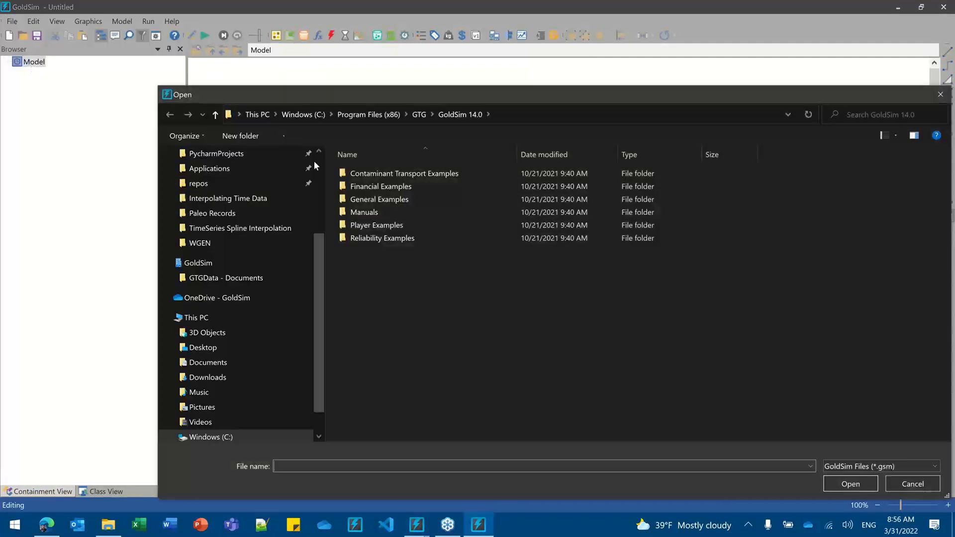
double_click(366, 198)
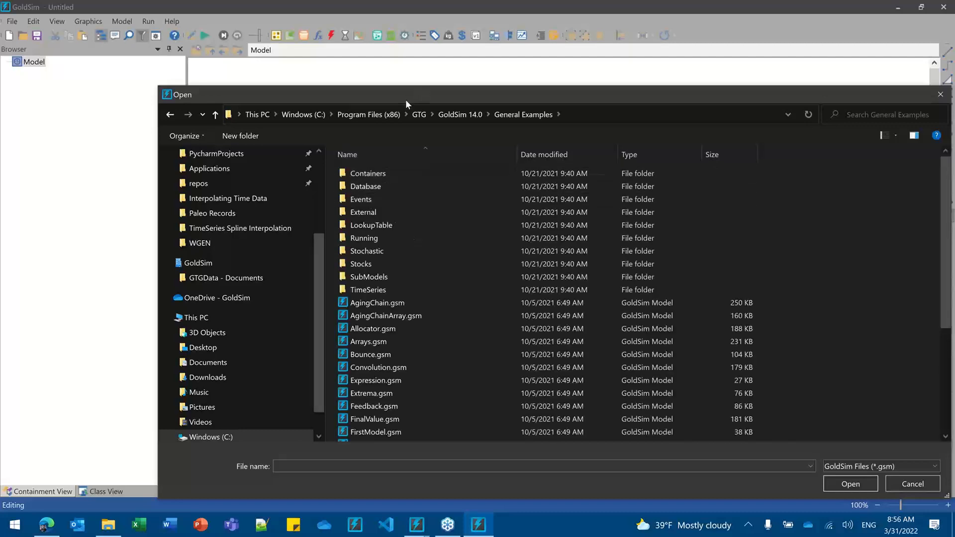
drag(405, 97, 298, 75)
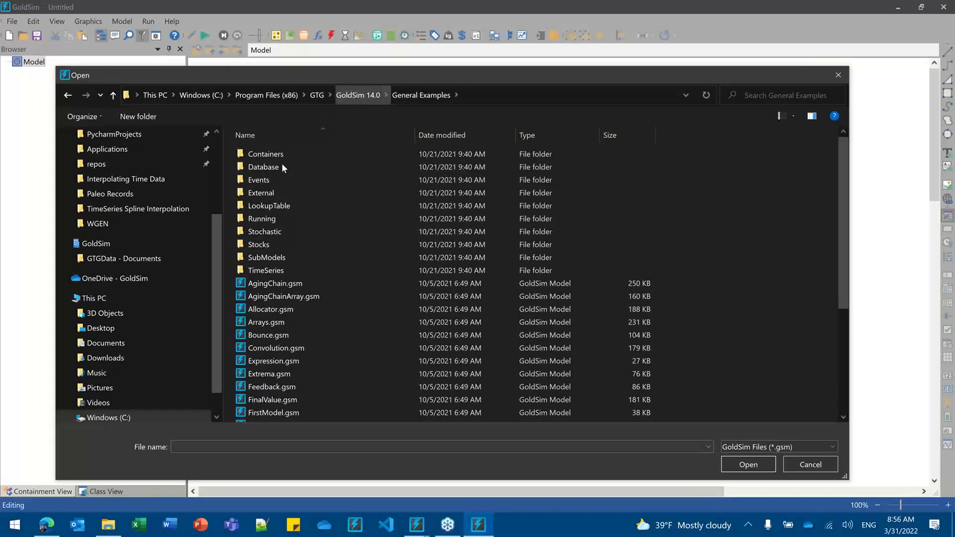
double_click(253, 192)
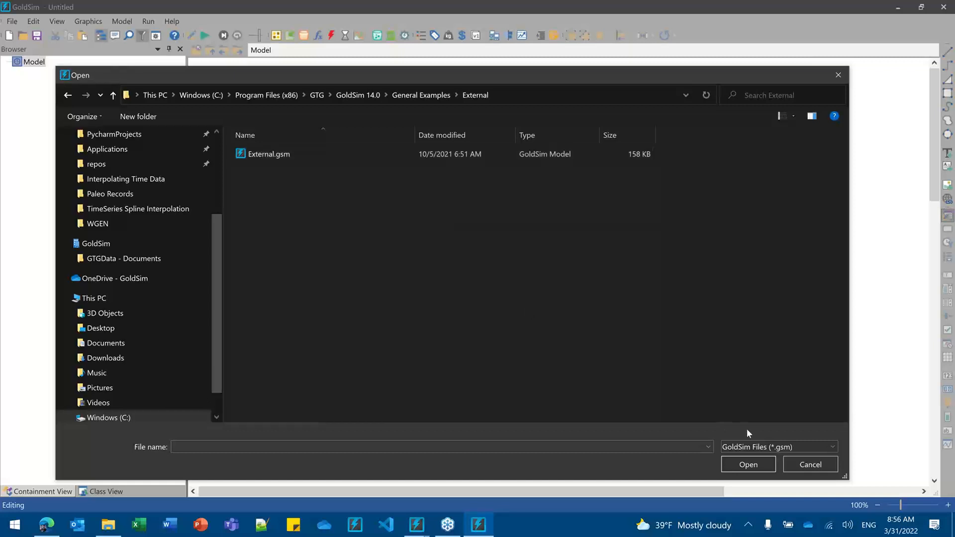
click(804, 464)
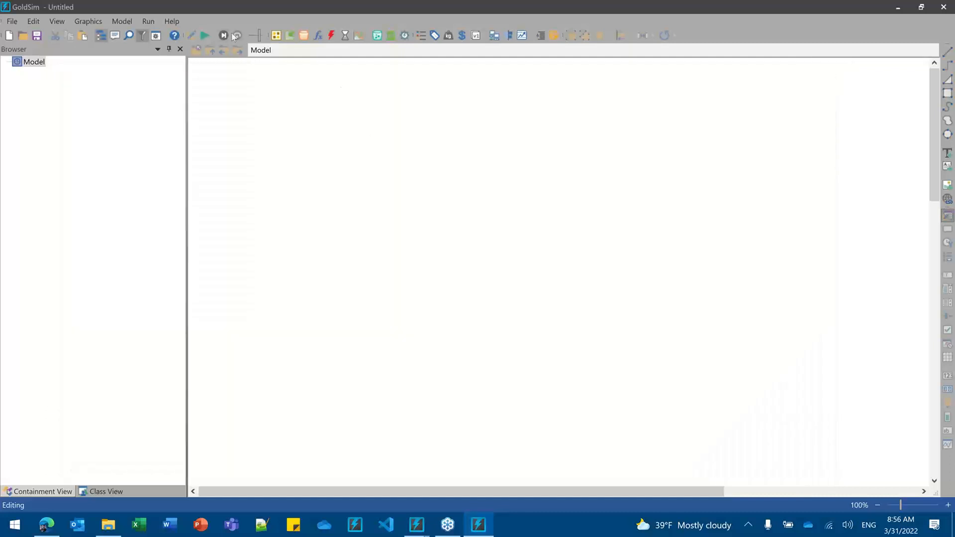
Step: Open the GoldSim Help in an enlarged window with a wider navigation pane, view its search page and close it
click(175, 38)
drag(145, 17, 245, 61)
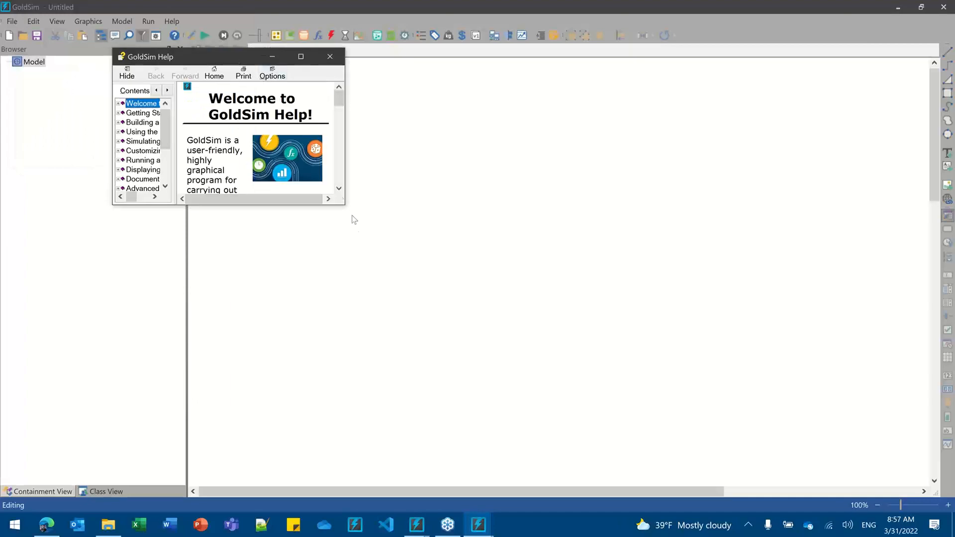
drag(347, 206, 690, 463)
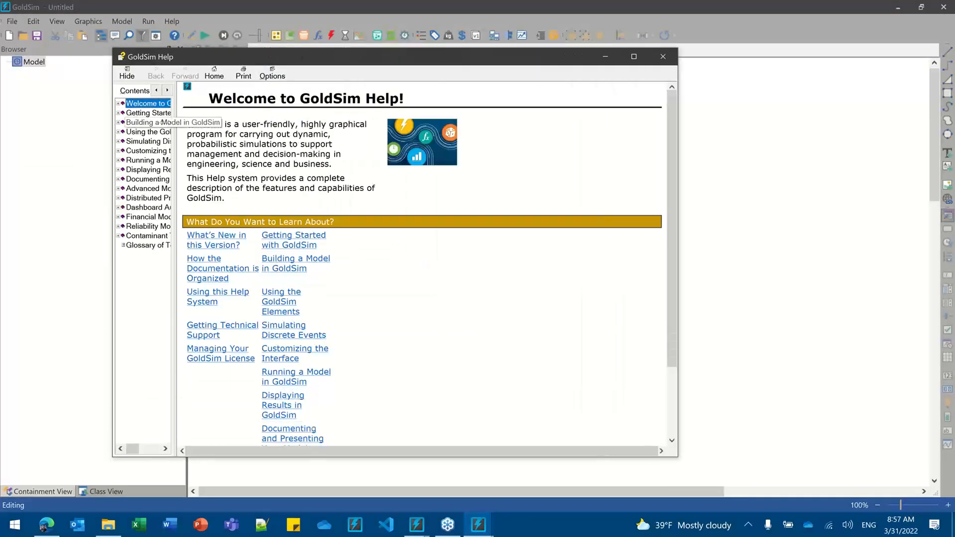
drag(177, 115, 286, 115)
click(194, 91)
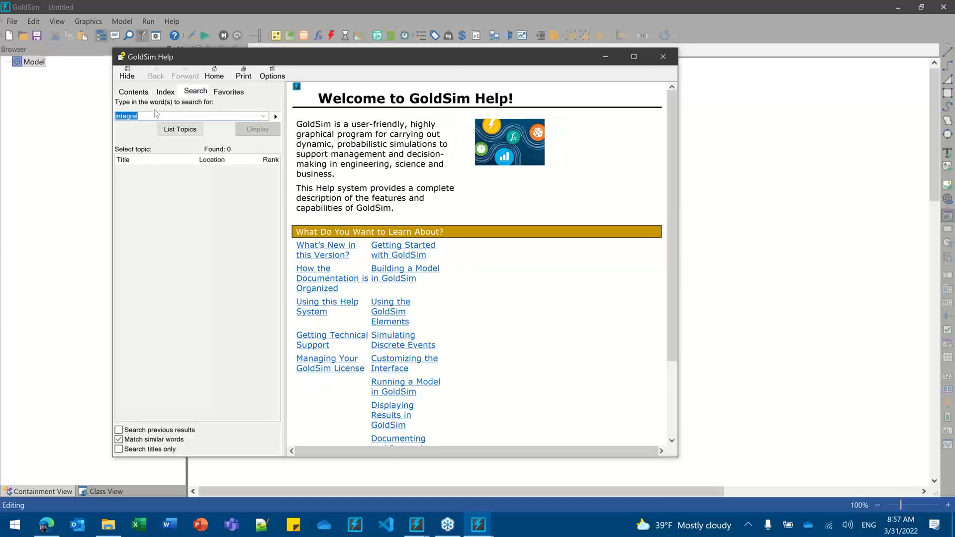
click(659, 63)
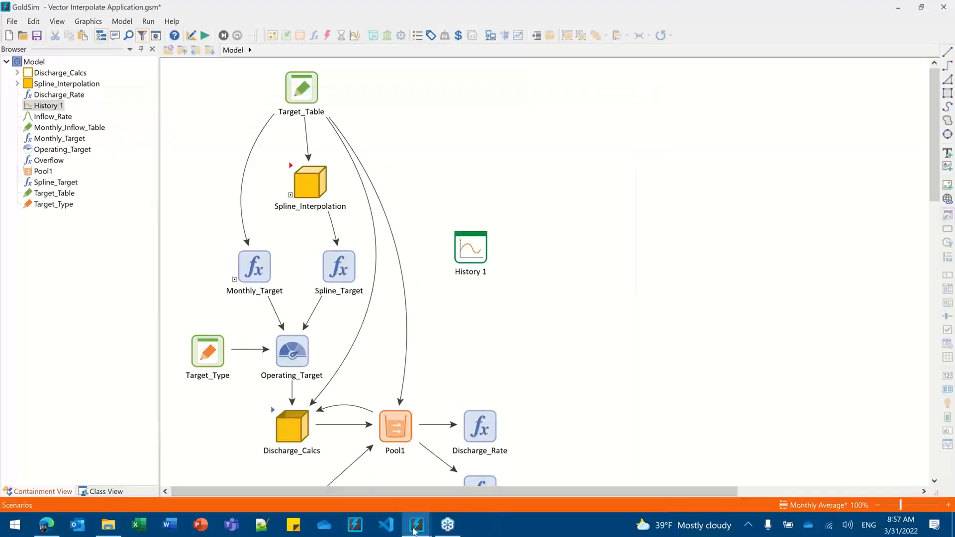
Step: Switch to the Interpolate Missing Data model and return it to edit mode
mouse_move(415, 531)
click(284, 473)
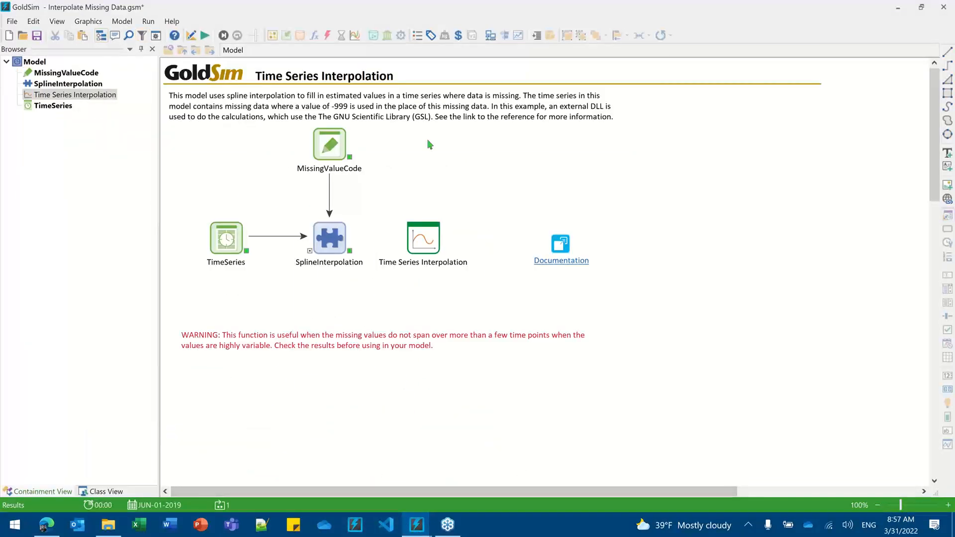
click(191, 35)
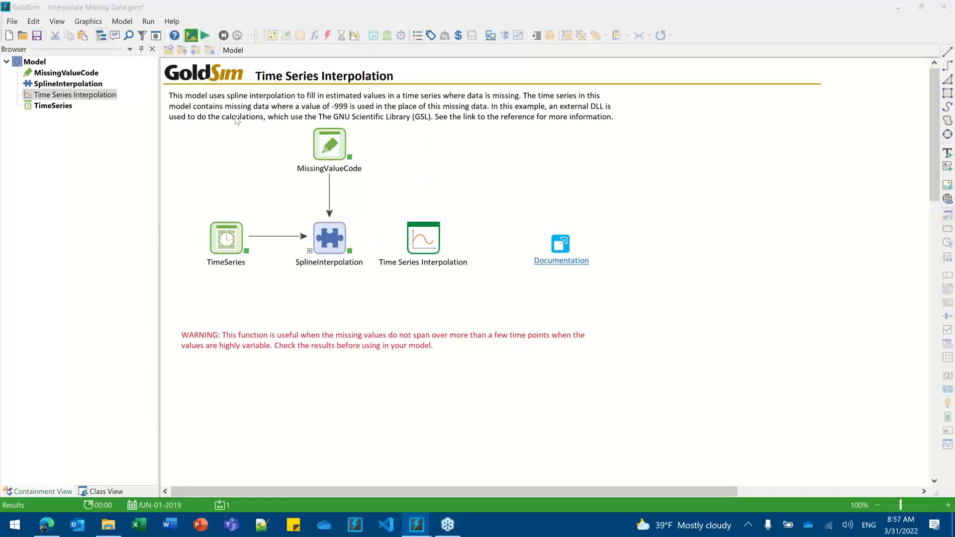
click(462, 302)
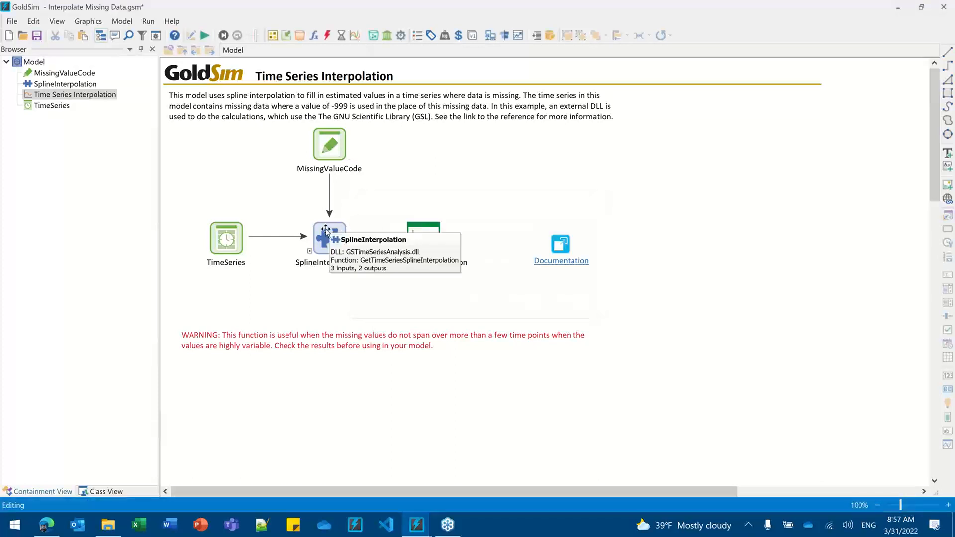
Step: Look up the External element among the function elements and examine the DLL path and function name in the SplineInterpolation element's properties
click(314, 36)
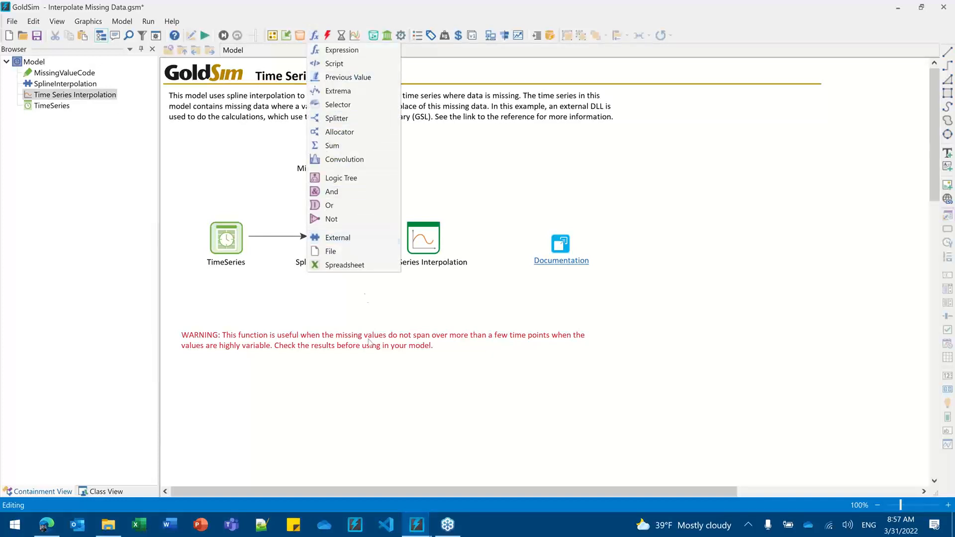
click(333, 298)
double_click(329, 238)
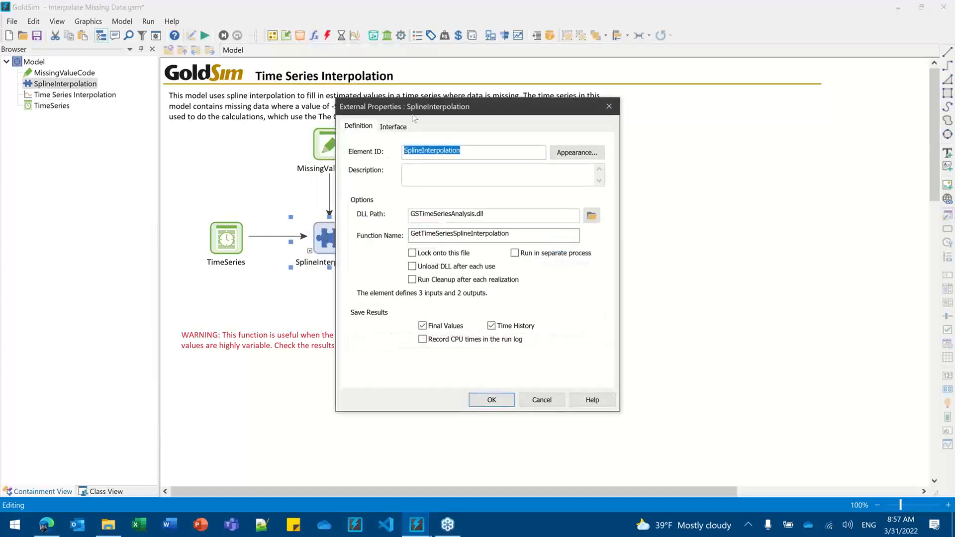
drag(492, 89, 468, 73)
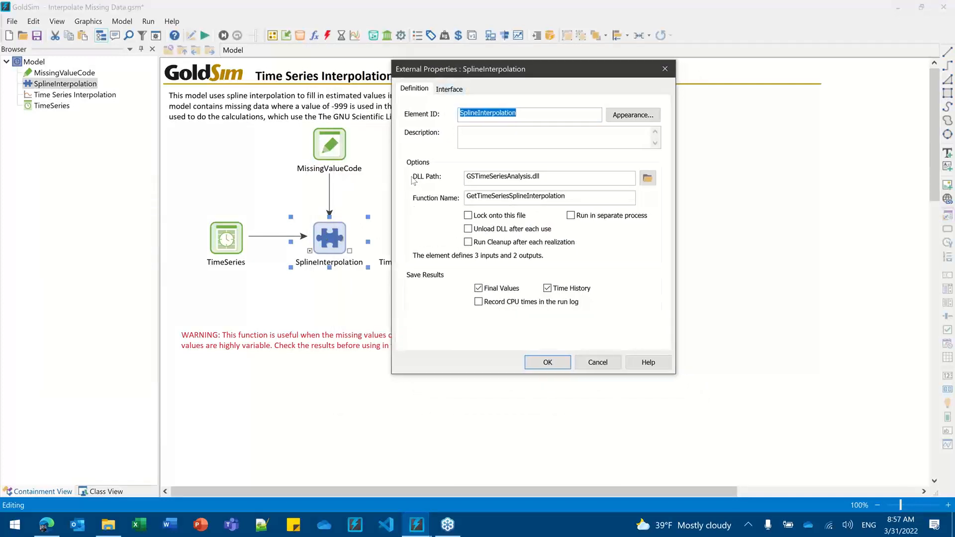
drag(468, 176, 579, 180)
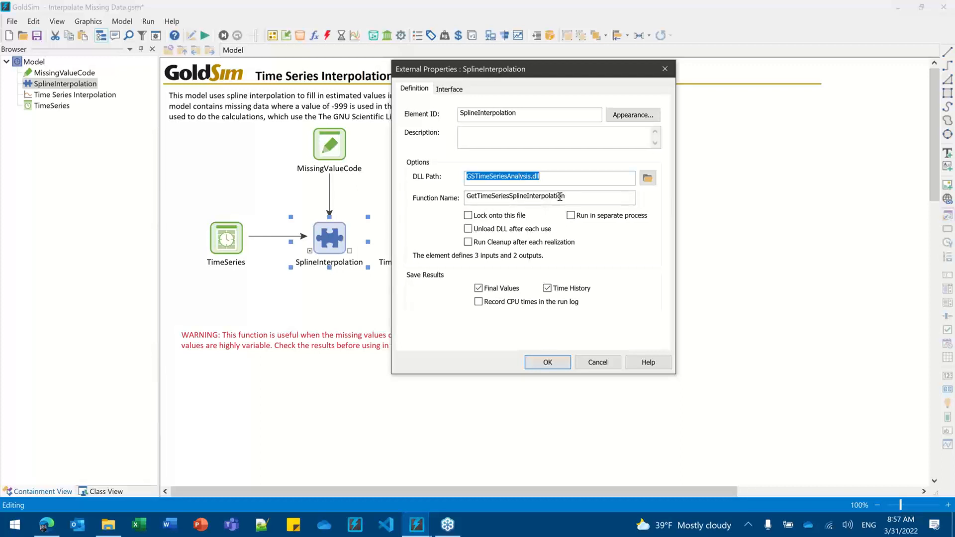
drag(571, 197, 457, 195)
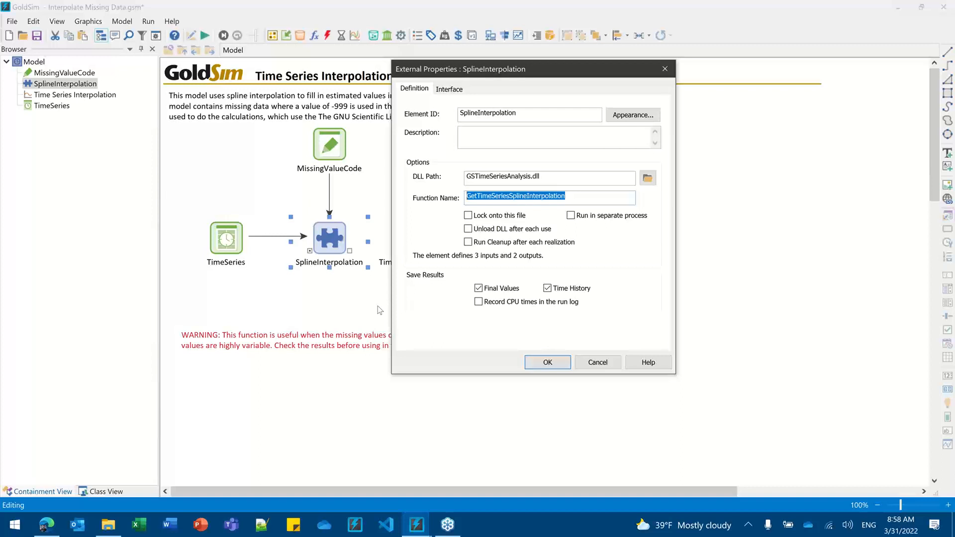
click(770, 198)
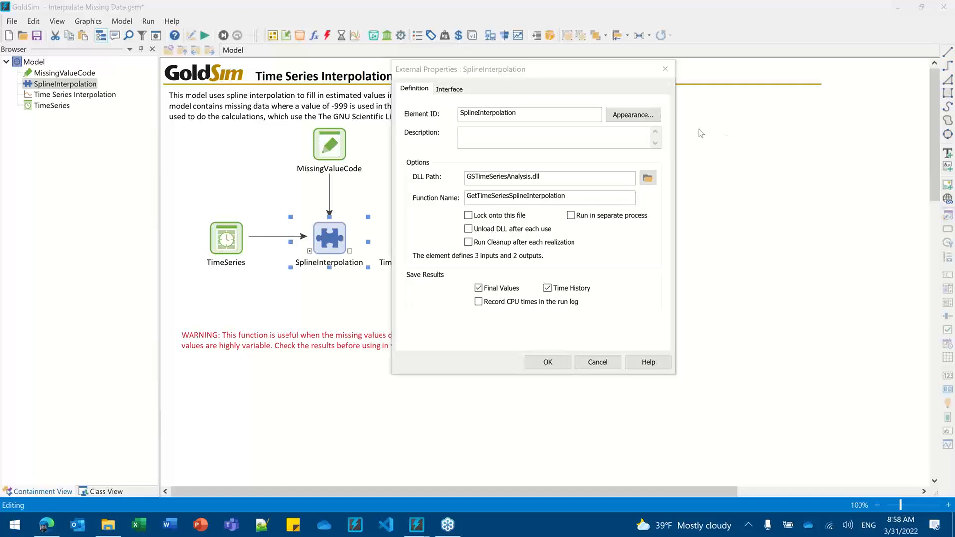
click(664, 67)
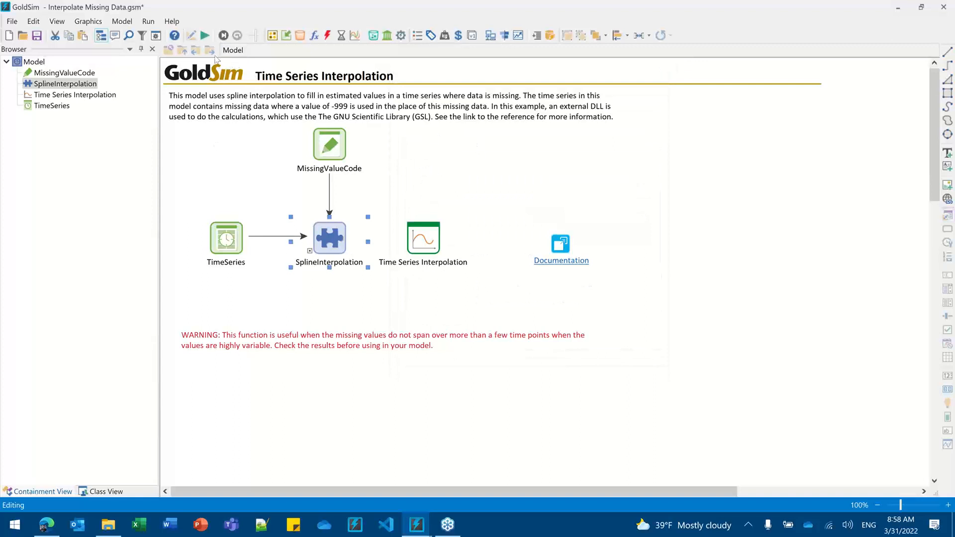
Step: Switch to the Monthly Values Vector model, check the equation of the Interpolated_Values expression and close its properties
click(411, 528)
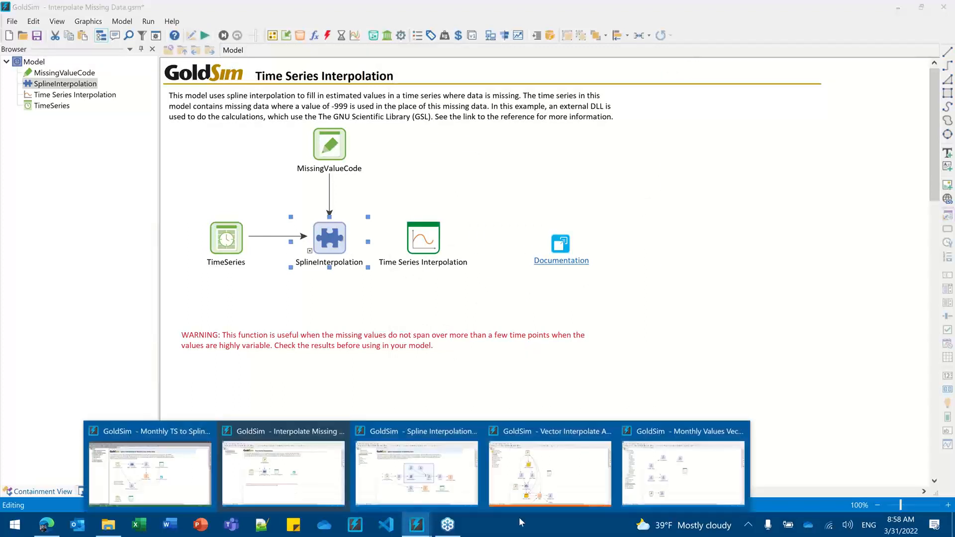
click(681, 477)
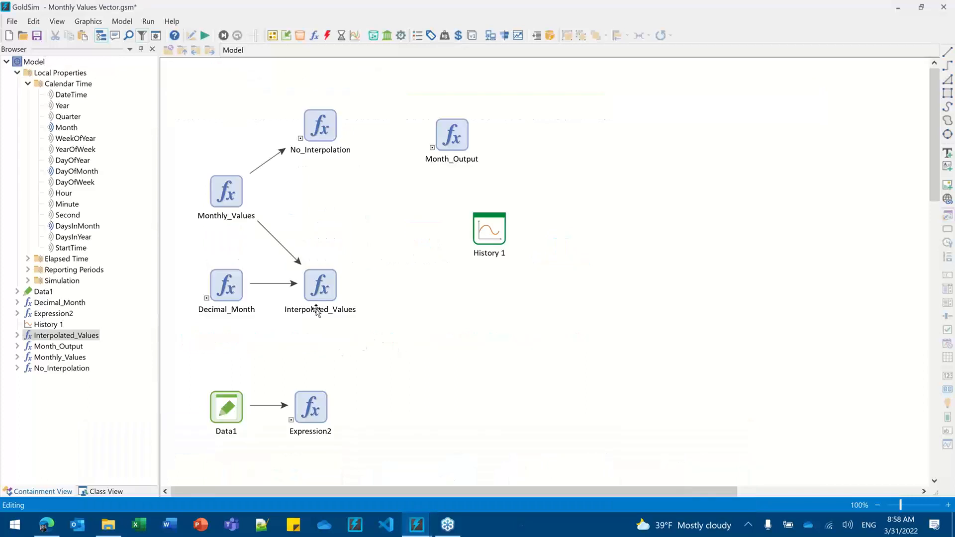
double_click(314, 284)
key(Return)
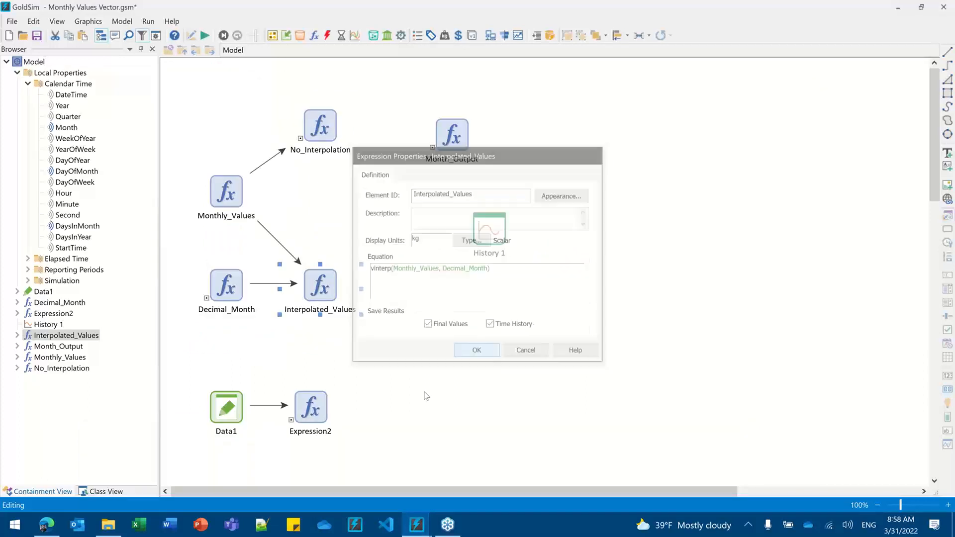
Step: Insert a new Expression element in the empty area below the History 1 chart and shift its properties dialog slightly
right_click(422, 342)
mouse_move(438, 347)
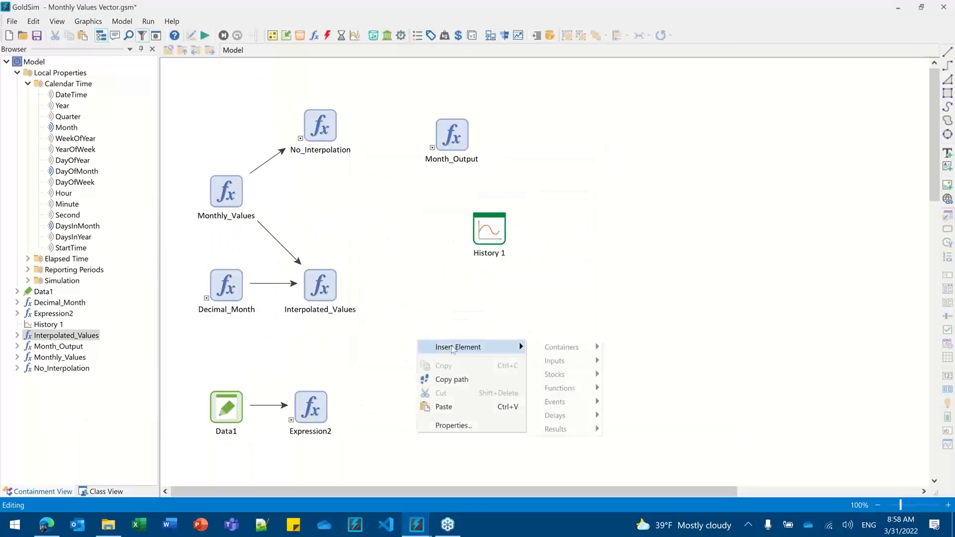
mouse_move(561, 388)
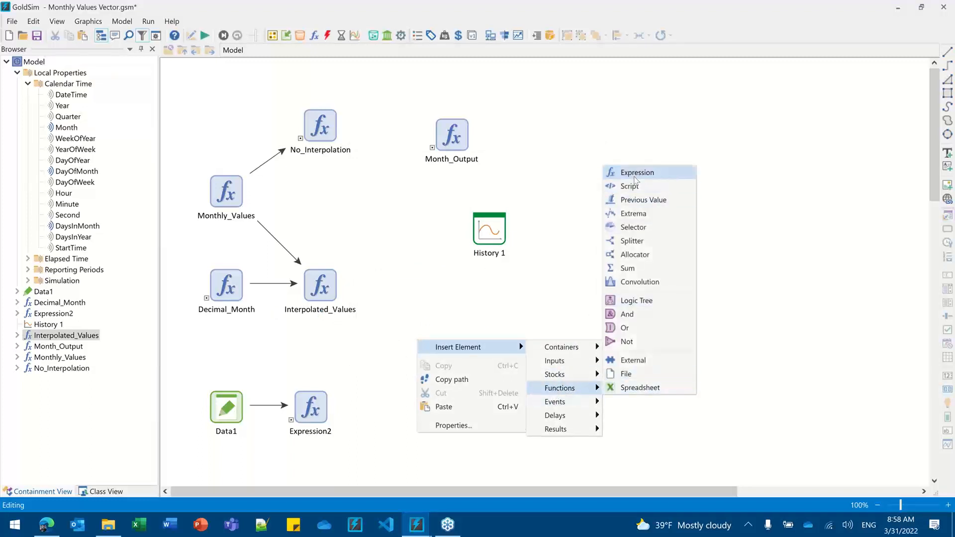
click(637, 172)
mouse_move(395, 155)
mouse_down()
mouse_move(431, 139)
mouse_move(405, 138)
mouse_up()
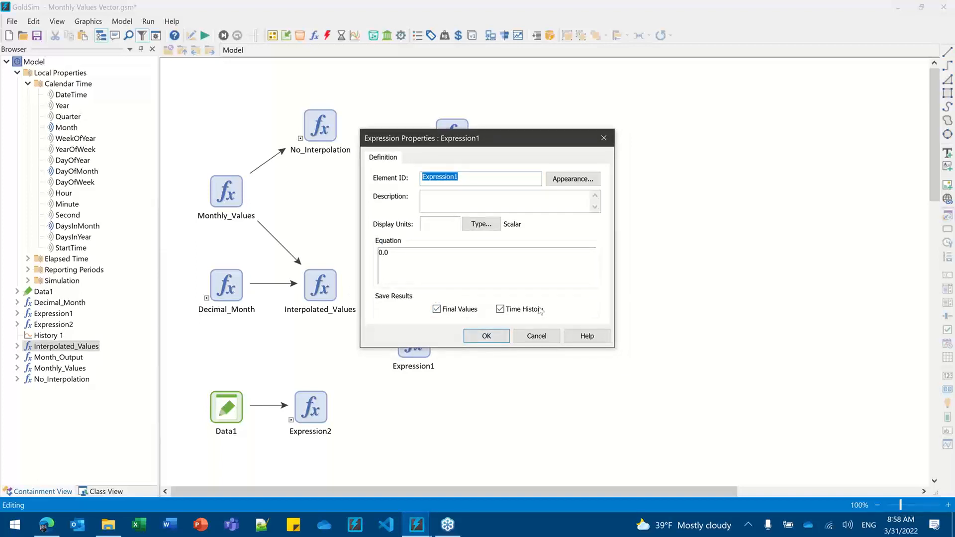
Step: Look up the Vector Interpolation function among the array operators for the new expression's equation, and cancel the element without inserting it
click(431, 260)
double_click(384, 253)
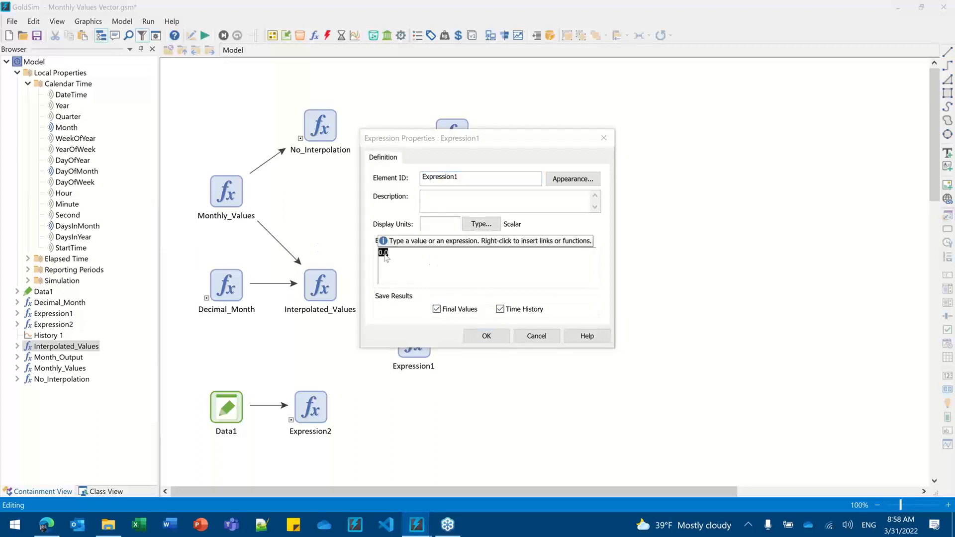
right_click(385, 256)
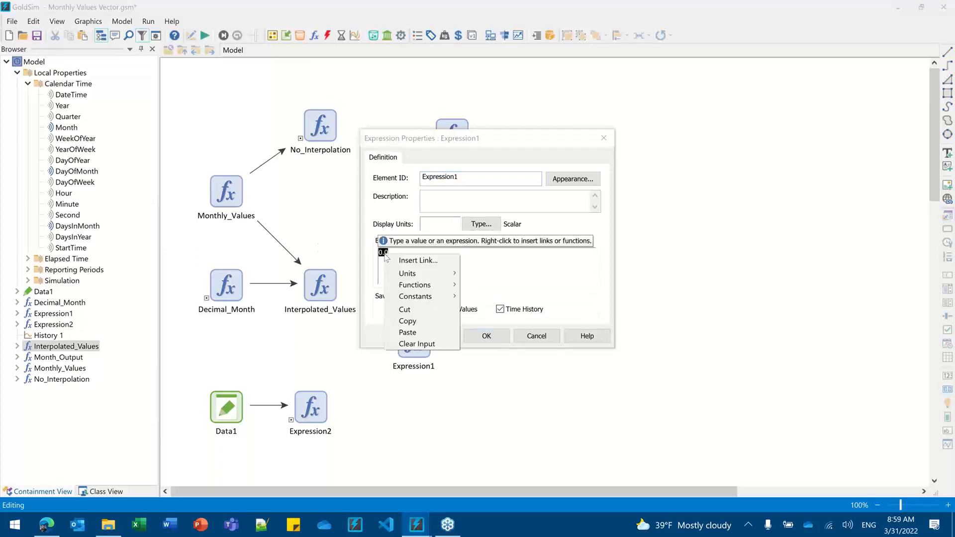
mouse_move(437, 288)
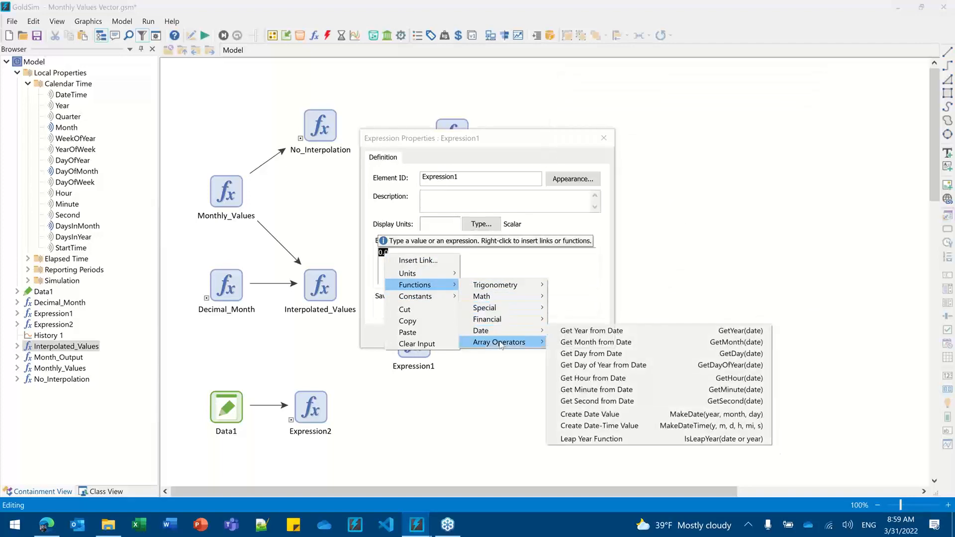
mouse_move(500, 344)
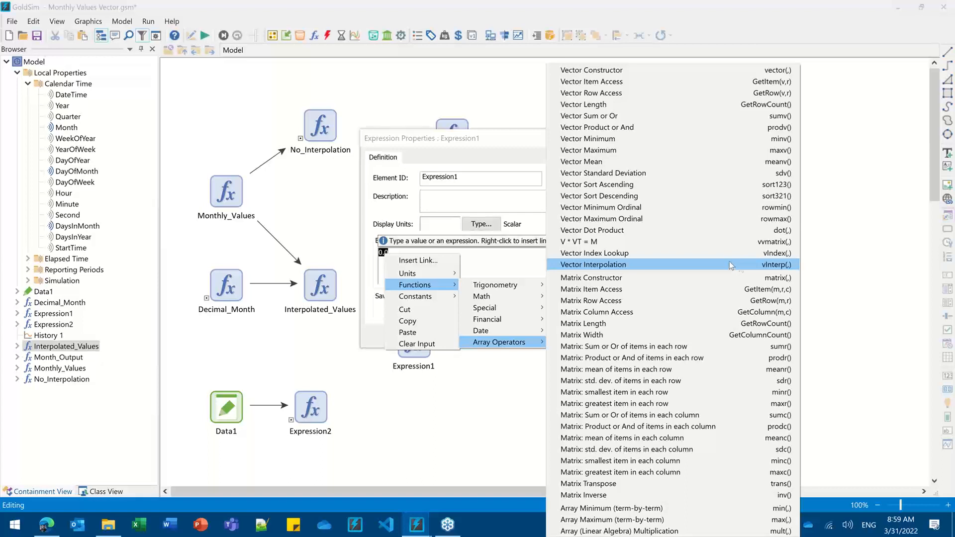
key(Escape)
click(535, 337)
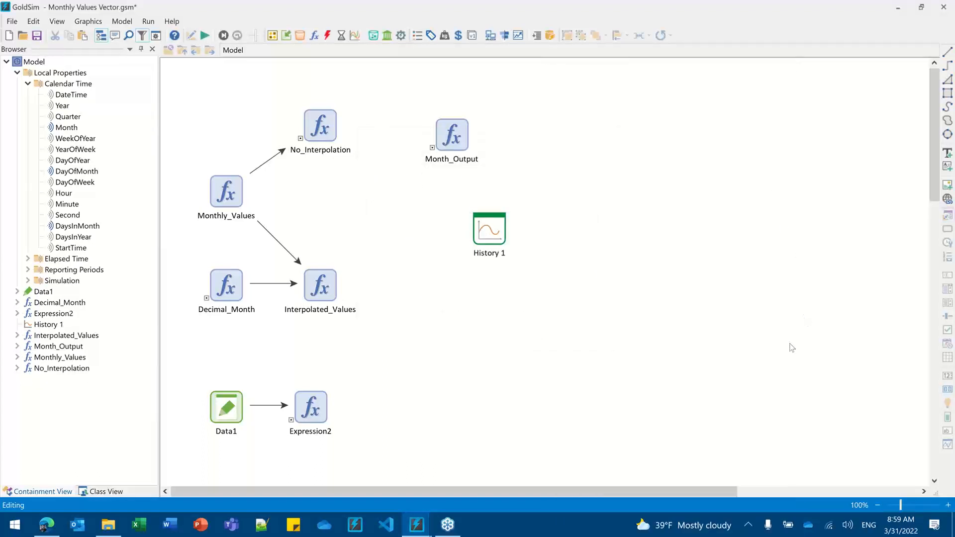
click(941, 344)
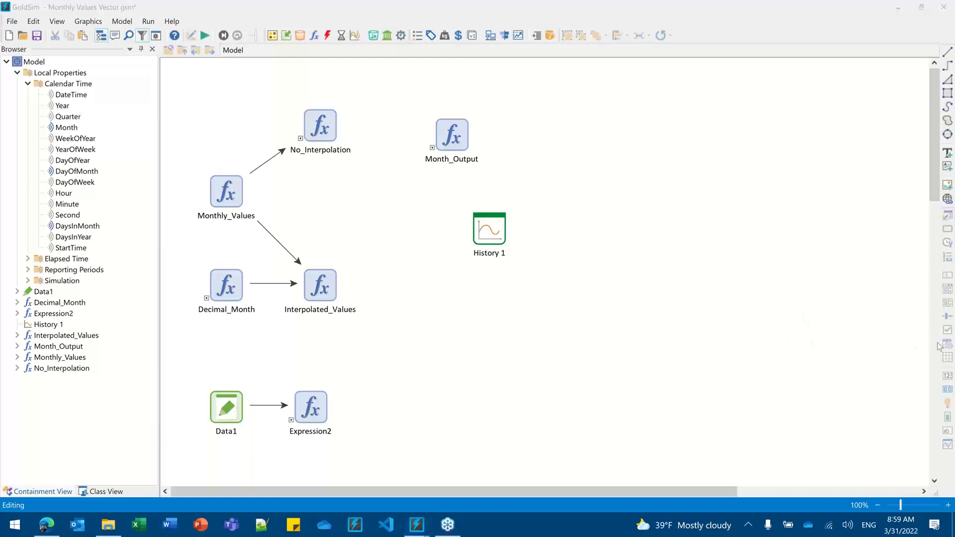